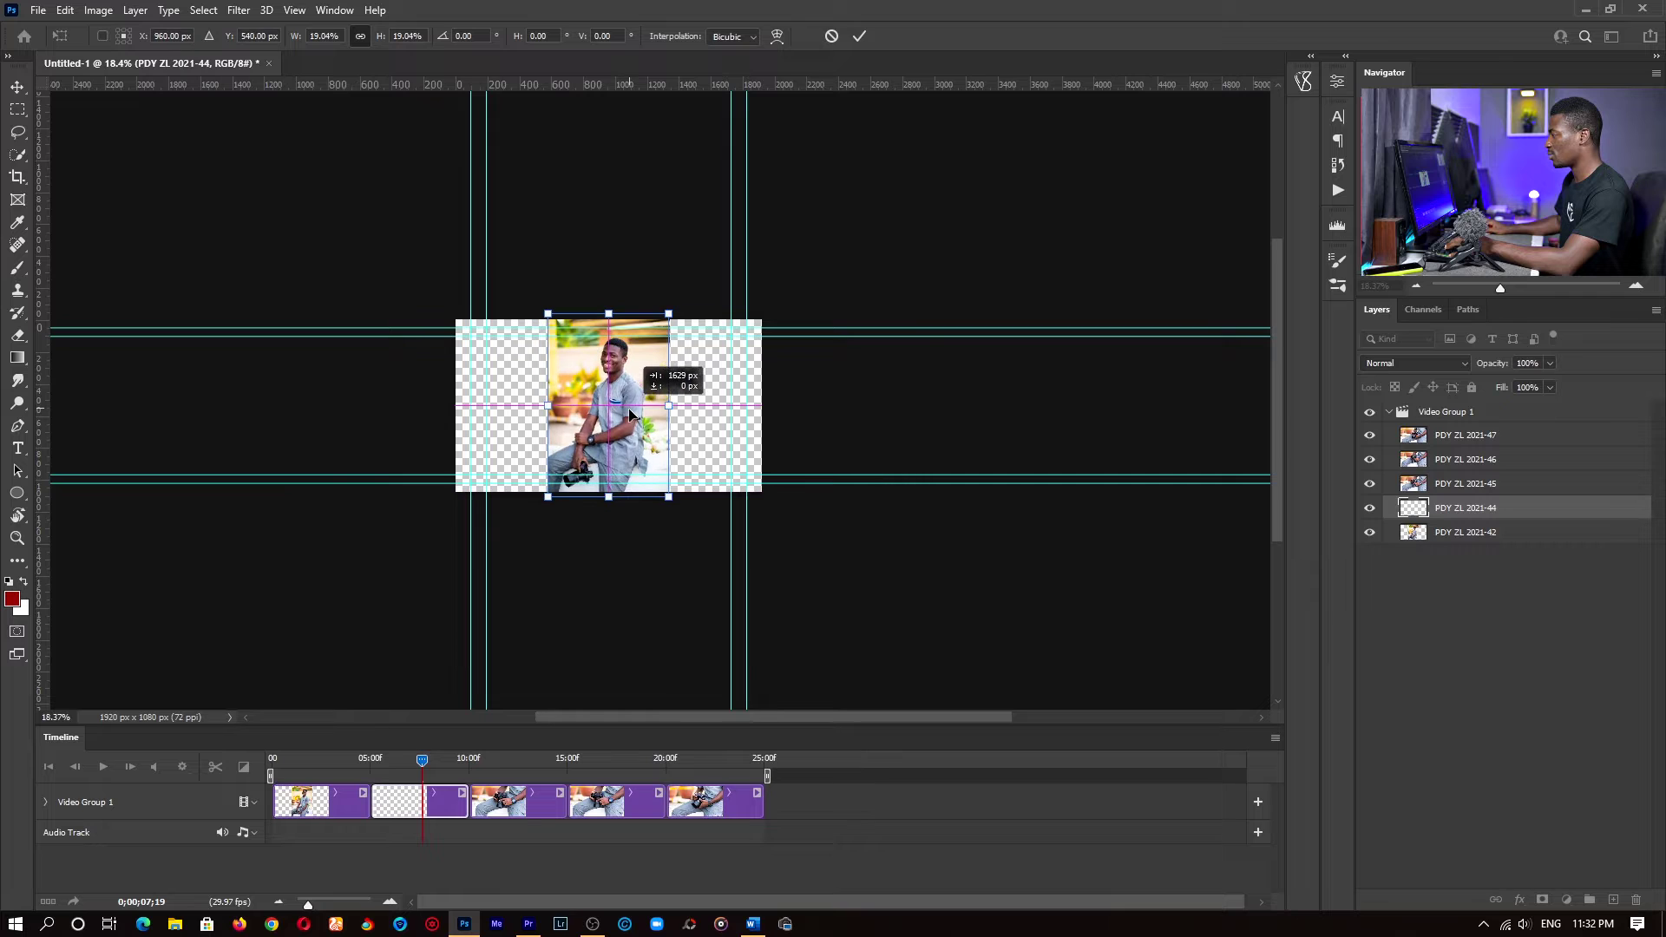
Confirm the placement of photo PDY ZL 2021-44, then scale PDY ZL 2021-45 to 17.28% and centre it on the canvas.
{"action": "key", "text": "Return"}
{"action": "left_click", "coordinate": [520, 797]}
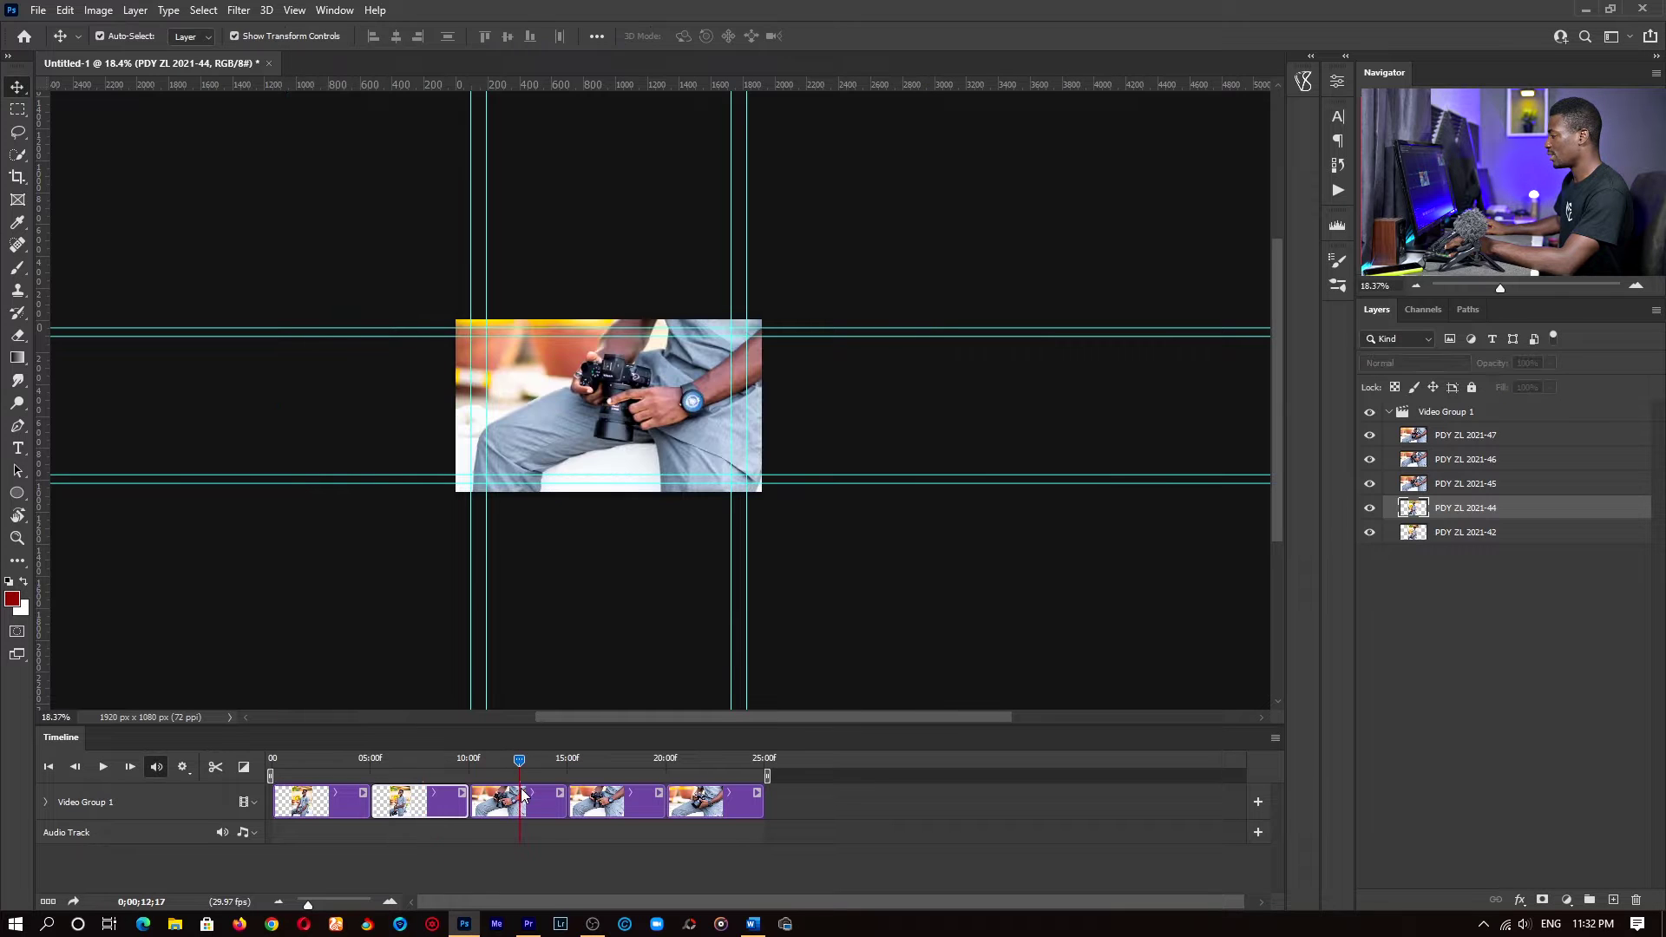
{"action": "left_click_drag", "start_coordinate": [929, 405], "coordinate": [672, 403]}
{"action": "key", "text": "Return"}
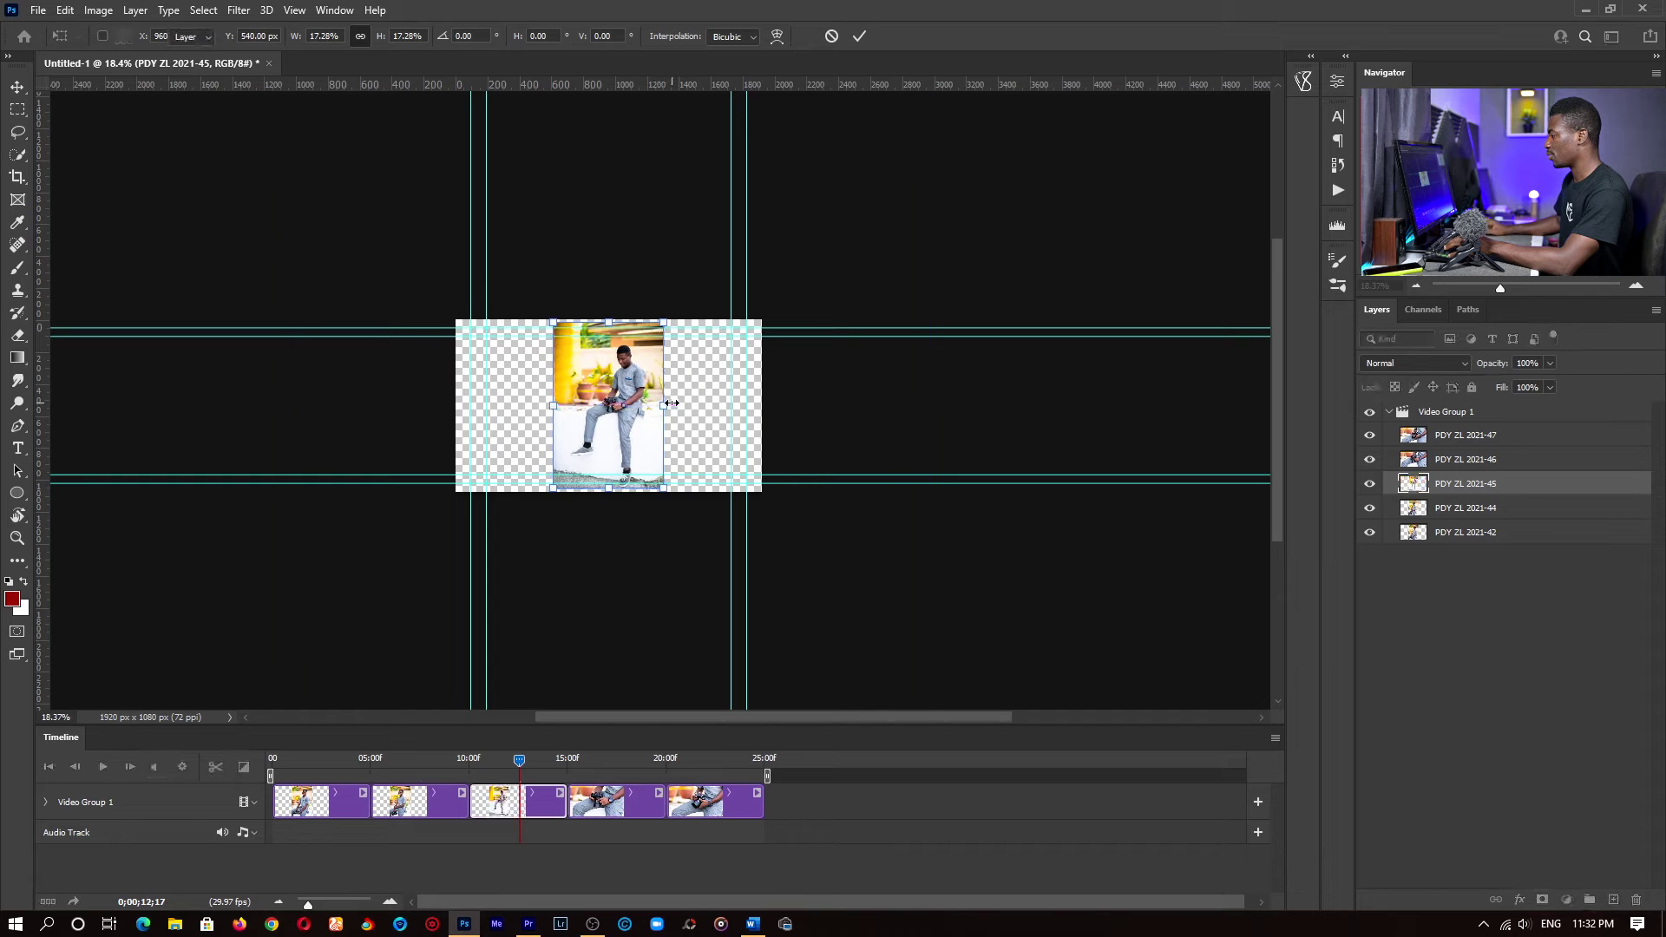
Fit the canvas in view, collapse Video Group 1 and duplicate it as a second video track.
{"action": "key", "text": "z"}
{"action": "left_click", "coordinate": [714, 802]}
{"action": "left_click", "coordinate": [514, 38]}
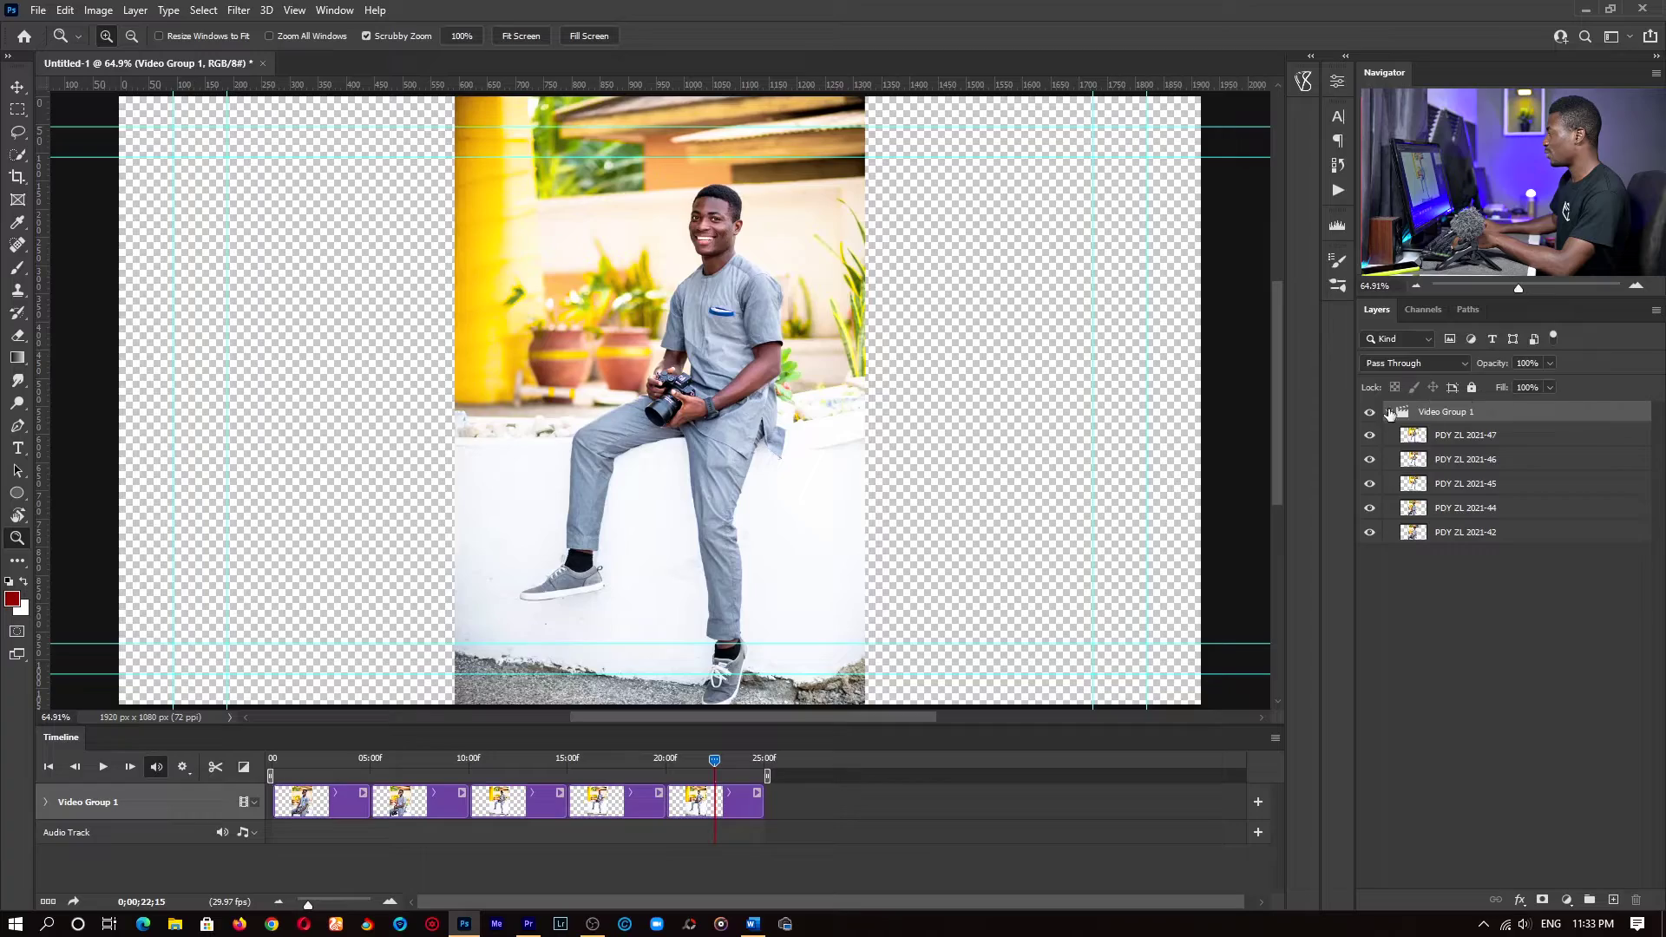
{"action": "left_click", "coordinate": [1391, 414]}
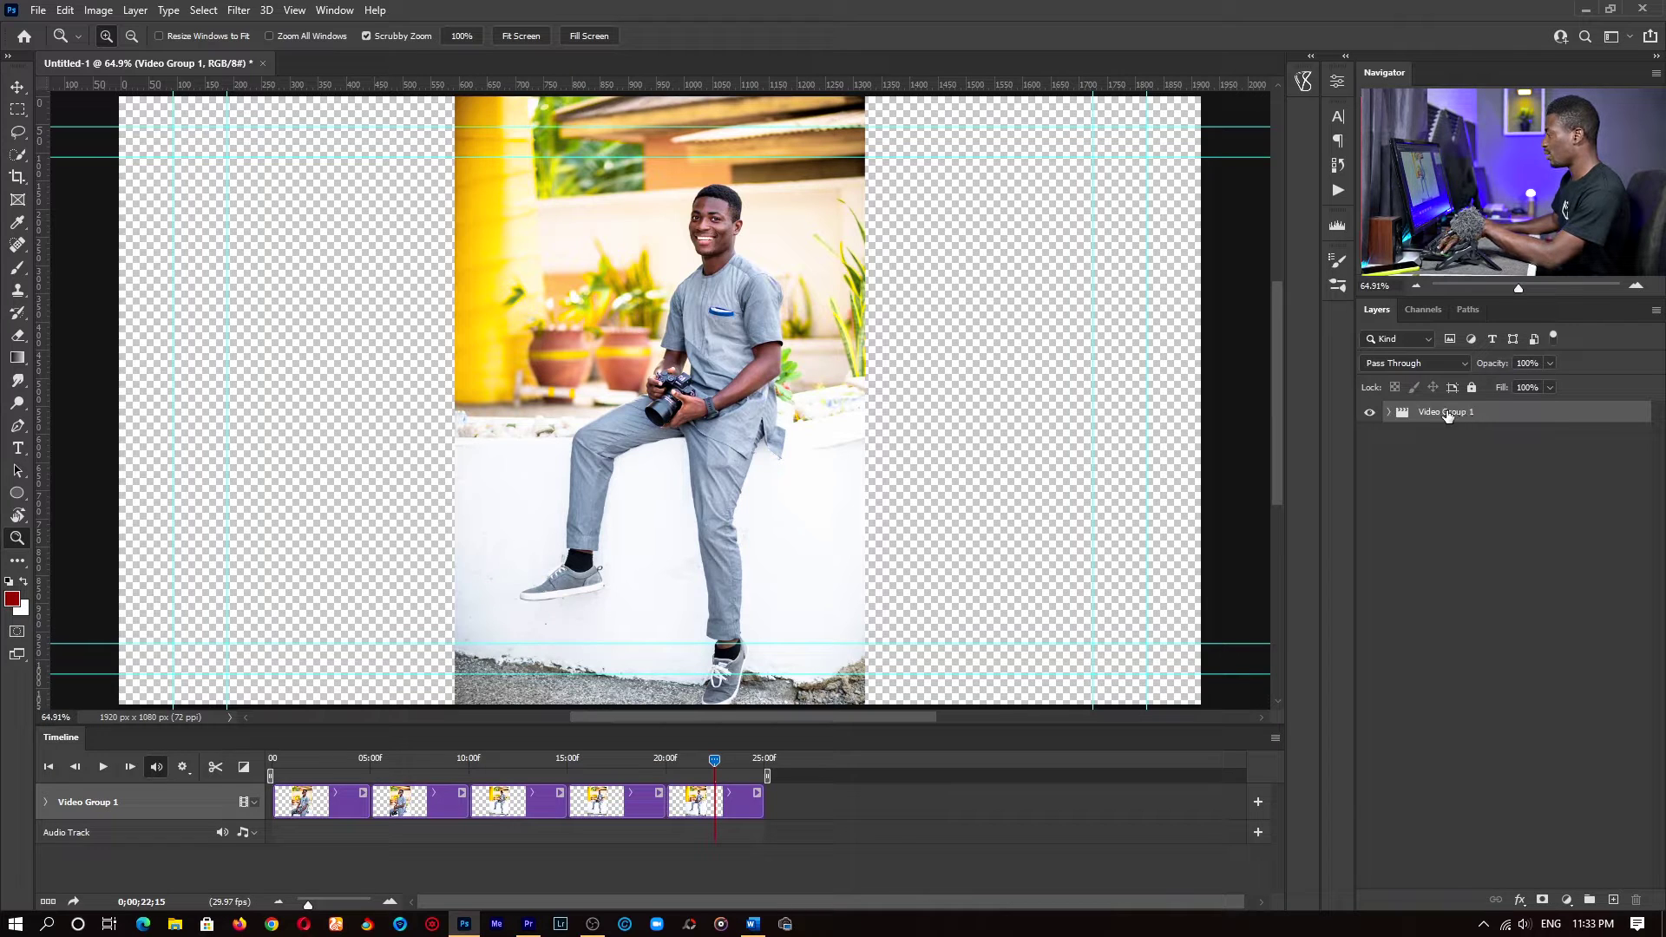
{"action": "left_click_drag", "start_coordinate": [1445, 411], "coordinate": [1619, 899]}
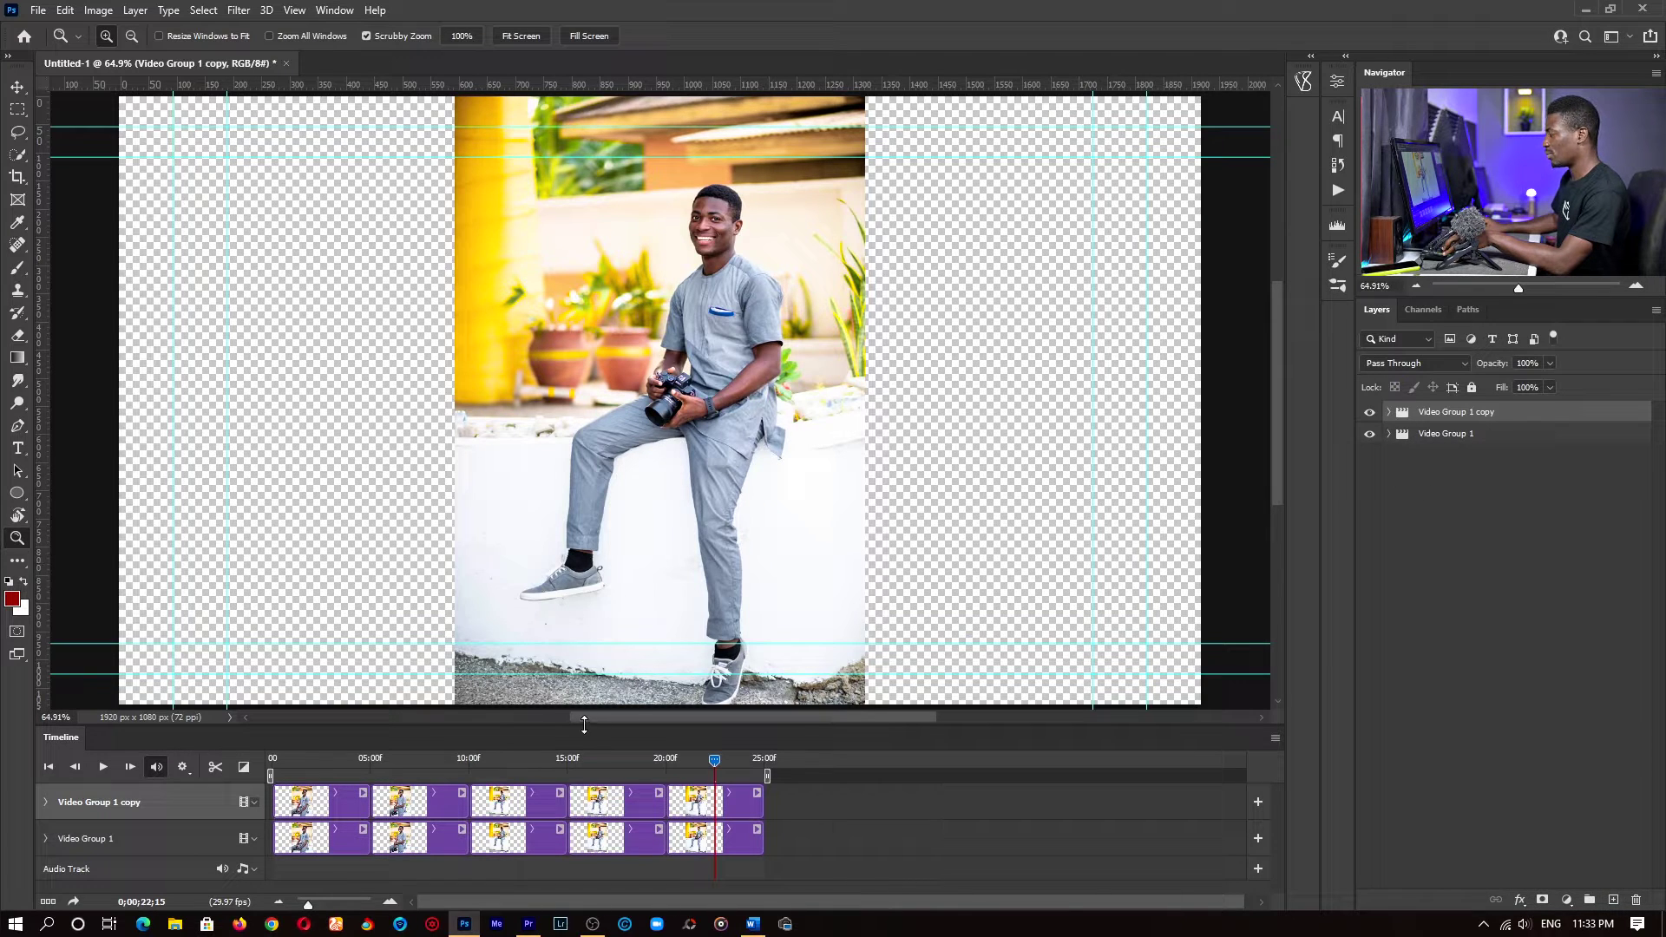
Place the two PDY ZL 2021-42 photos side by side, the copy on the canvas's left half and the original on its right.
{"action": "left_click", "coordinate": [326, 763]}
{"action": "left_click", "coordinate": [318, 803]}
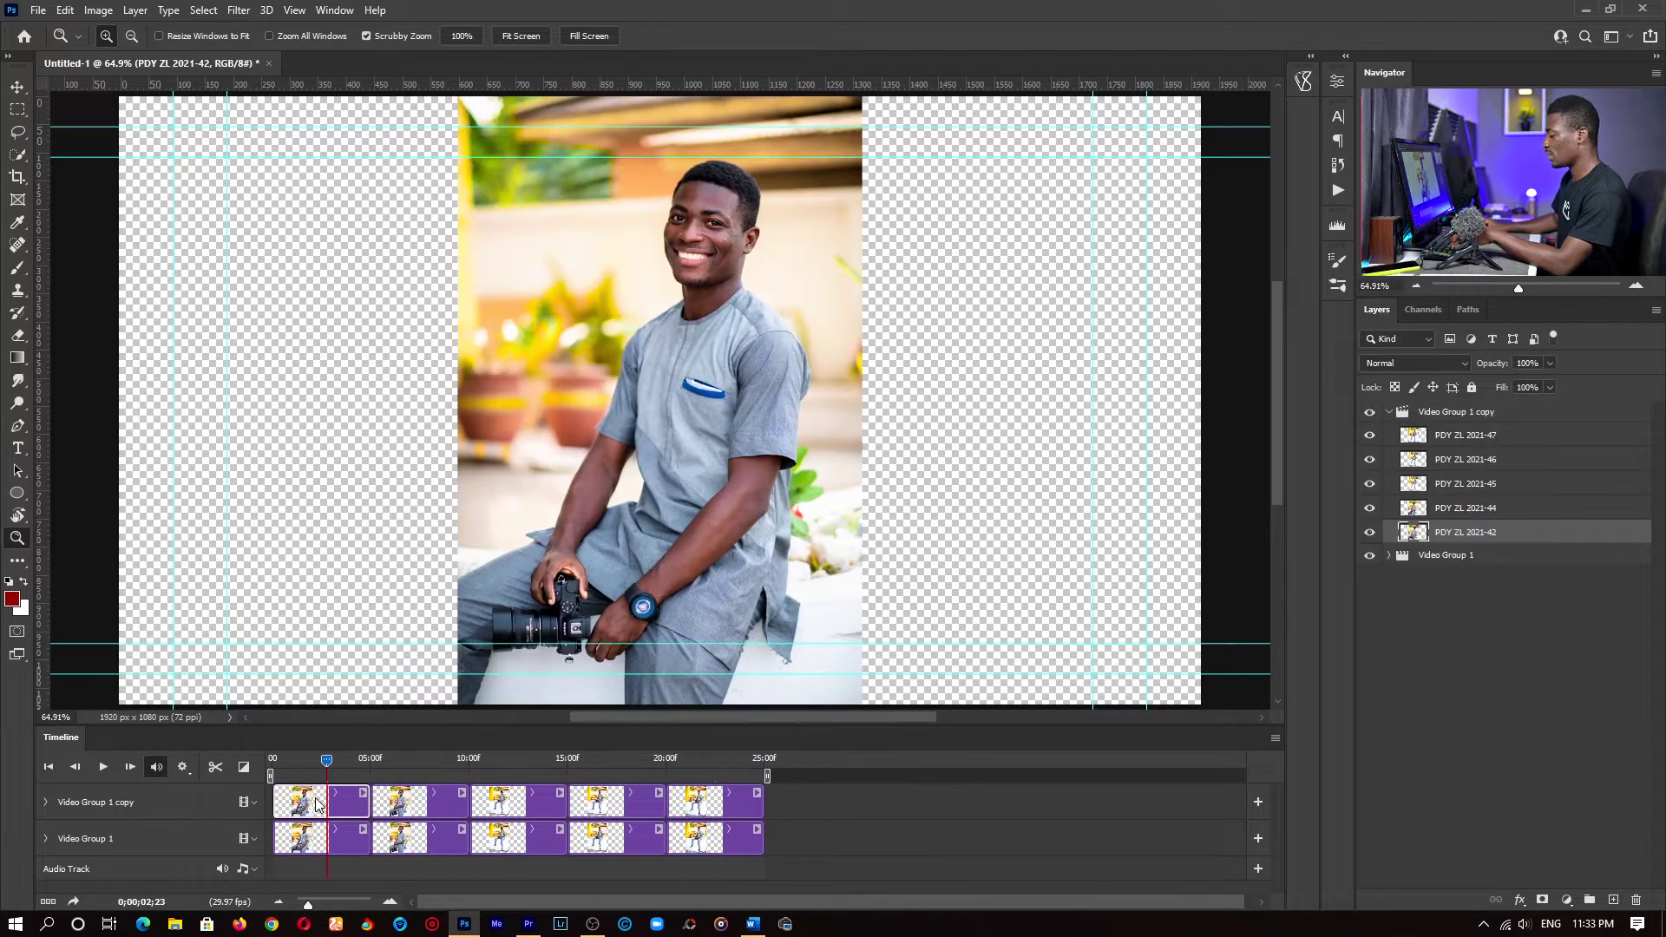
{"action": "key", "text": "v"}
{"action": "left_click_drag", "start_coordinate": [751, 401], "coordinate": [427, 401]}
{"action": "left_click", "coordinate": [299, 839]}
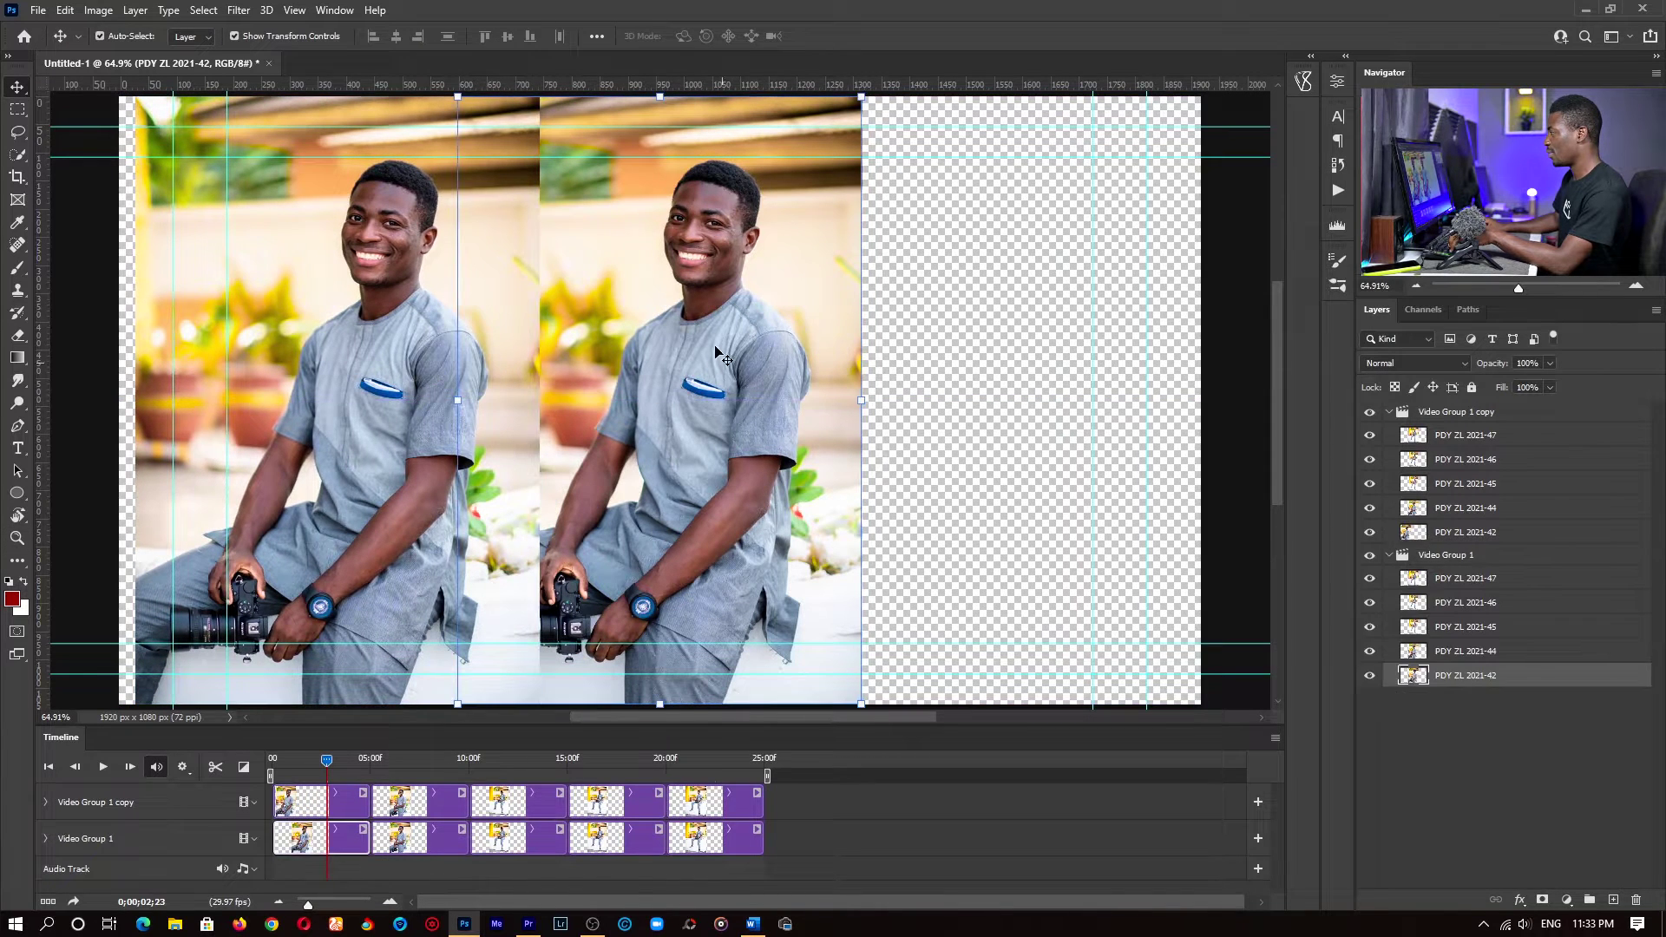
{"action": "left_click_drag", "start_coordinate": [805, 356], "coordinate": [963, 356]}
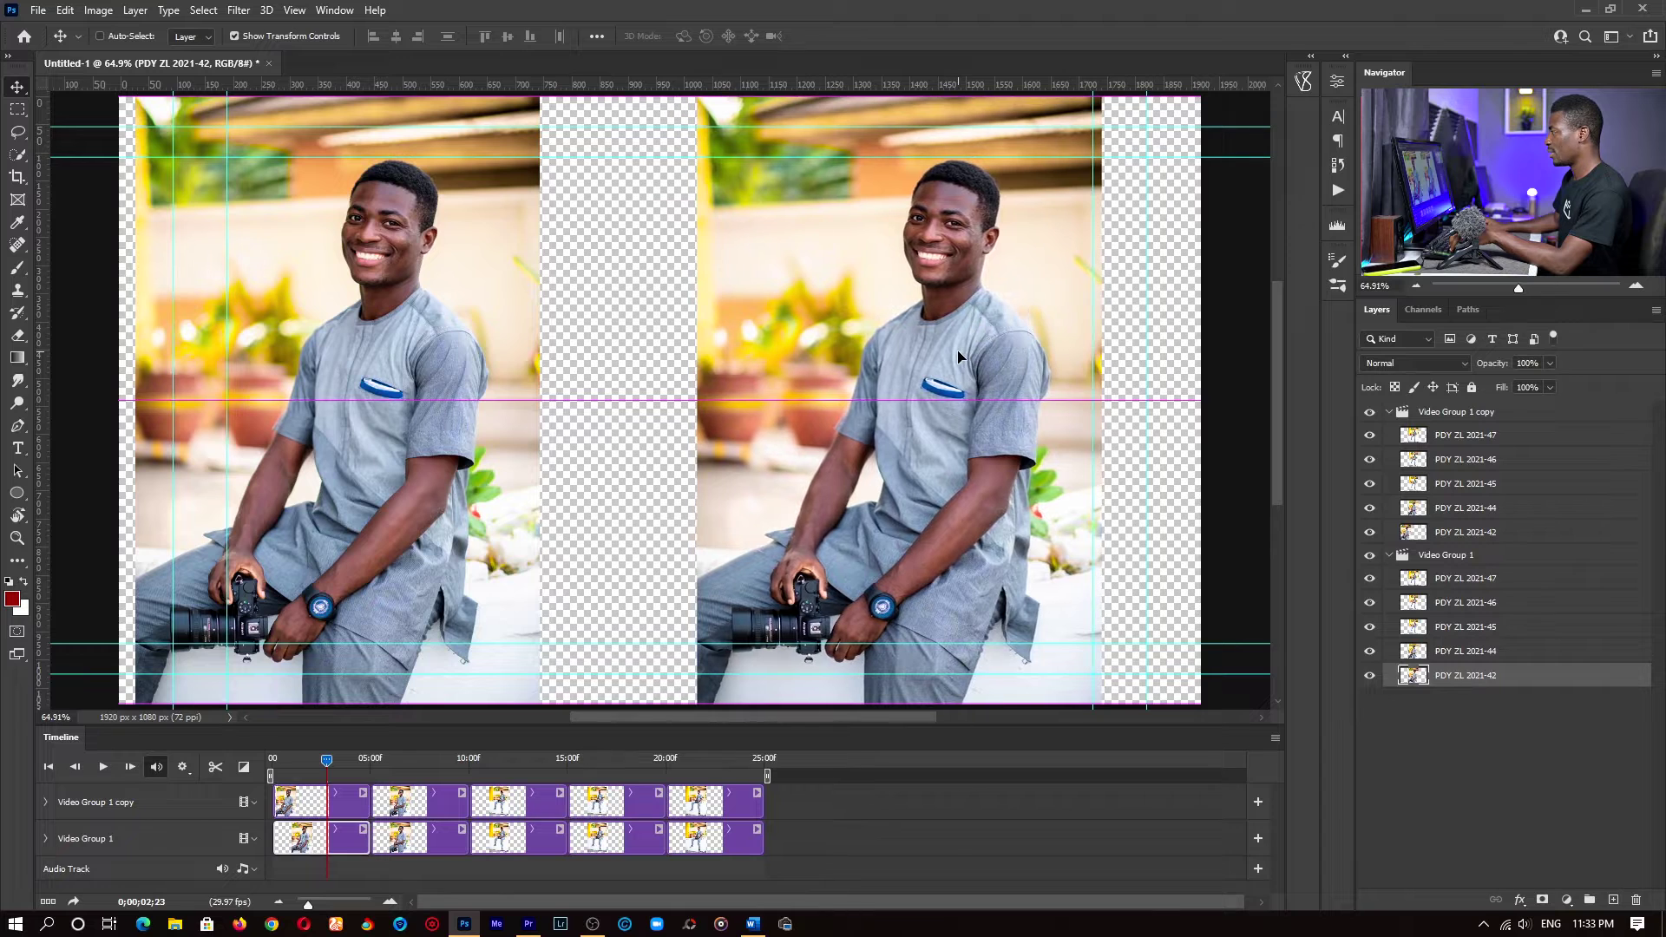
{"action": "left_click", "coordinate": [441, 332], "text": "ctrl"}
{"action": "left_click_drag", "start_coordinate": [441, 332], "coordinate": [509, 332]}
Place the two PDY ZL 2021-44 photos side by side, the copy on the canvas's right half and the original on its left.
{"action": "left_click", "coordinate": [416, 755]}
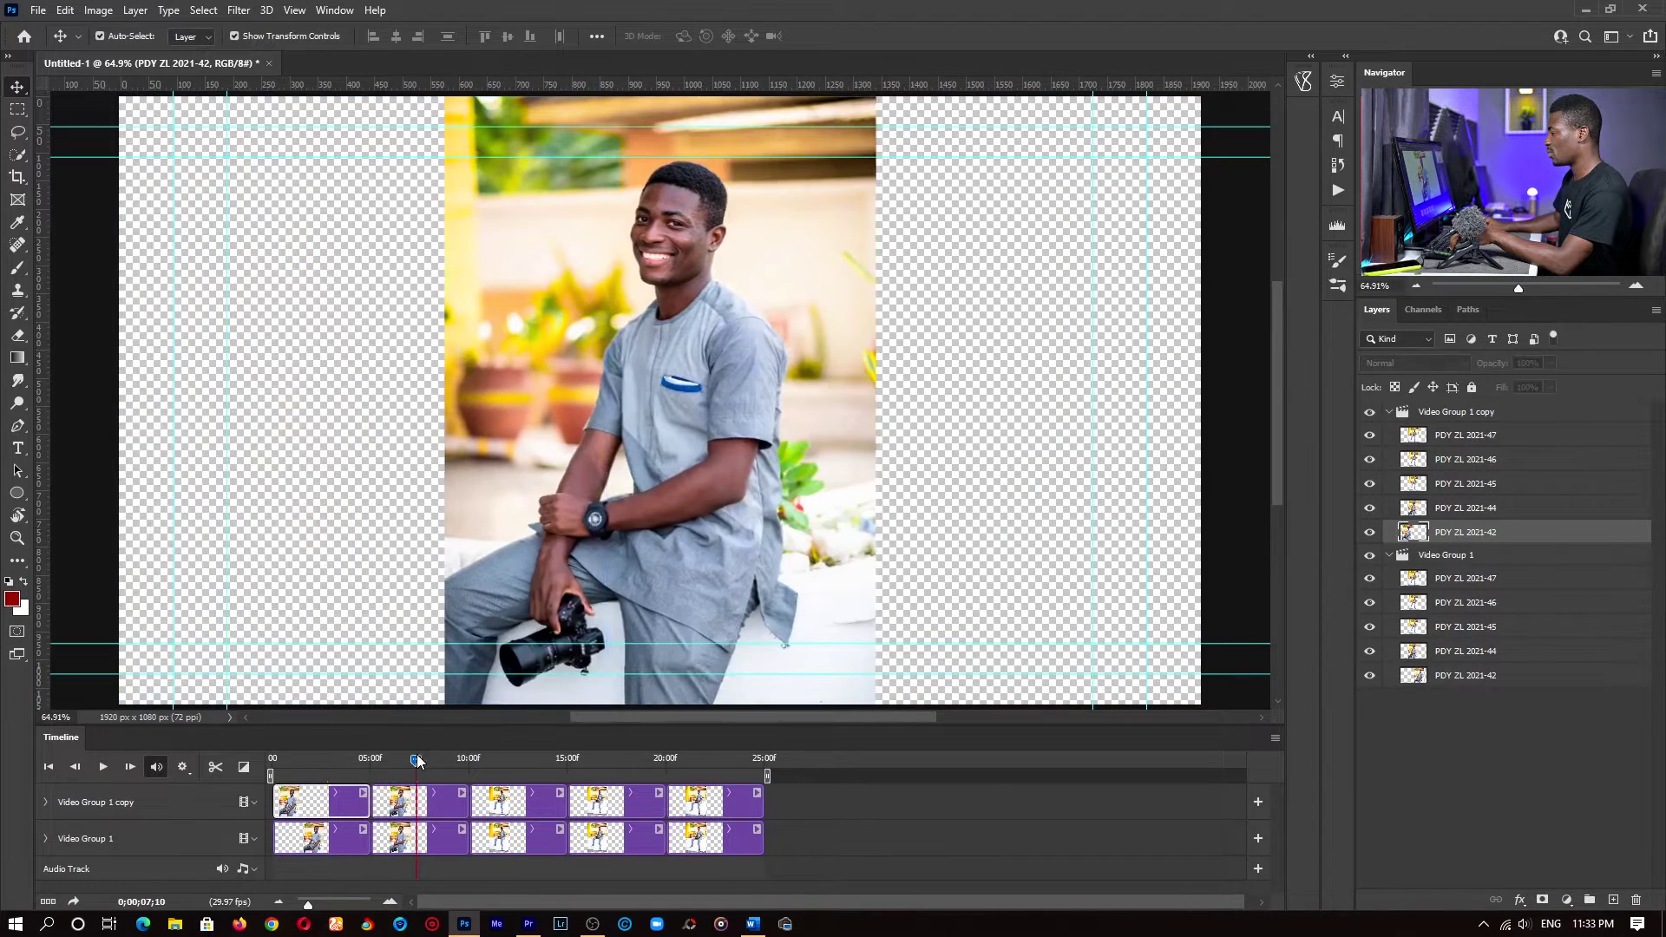
{"action": "left_click", "coordinate": [430, 807]}
{"action": "left_click_drag", "start_coordinate": [691, 326], "coordinate": [908, 325]}
{"action": "left_click_drag", "start_coordinate": [590, 278], "coordinate": [333, 263]}
Select both PDY ZL 2021-45 photos and enlarge them together to about 108% to cover the canvas height.
{"action": "left_click", "coordinate": [511, 761]}
{"action": "left_click", "coordinate": [519, 813]}
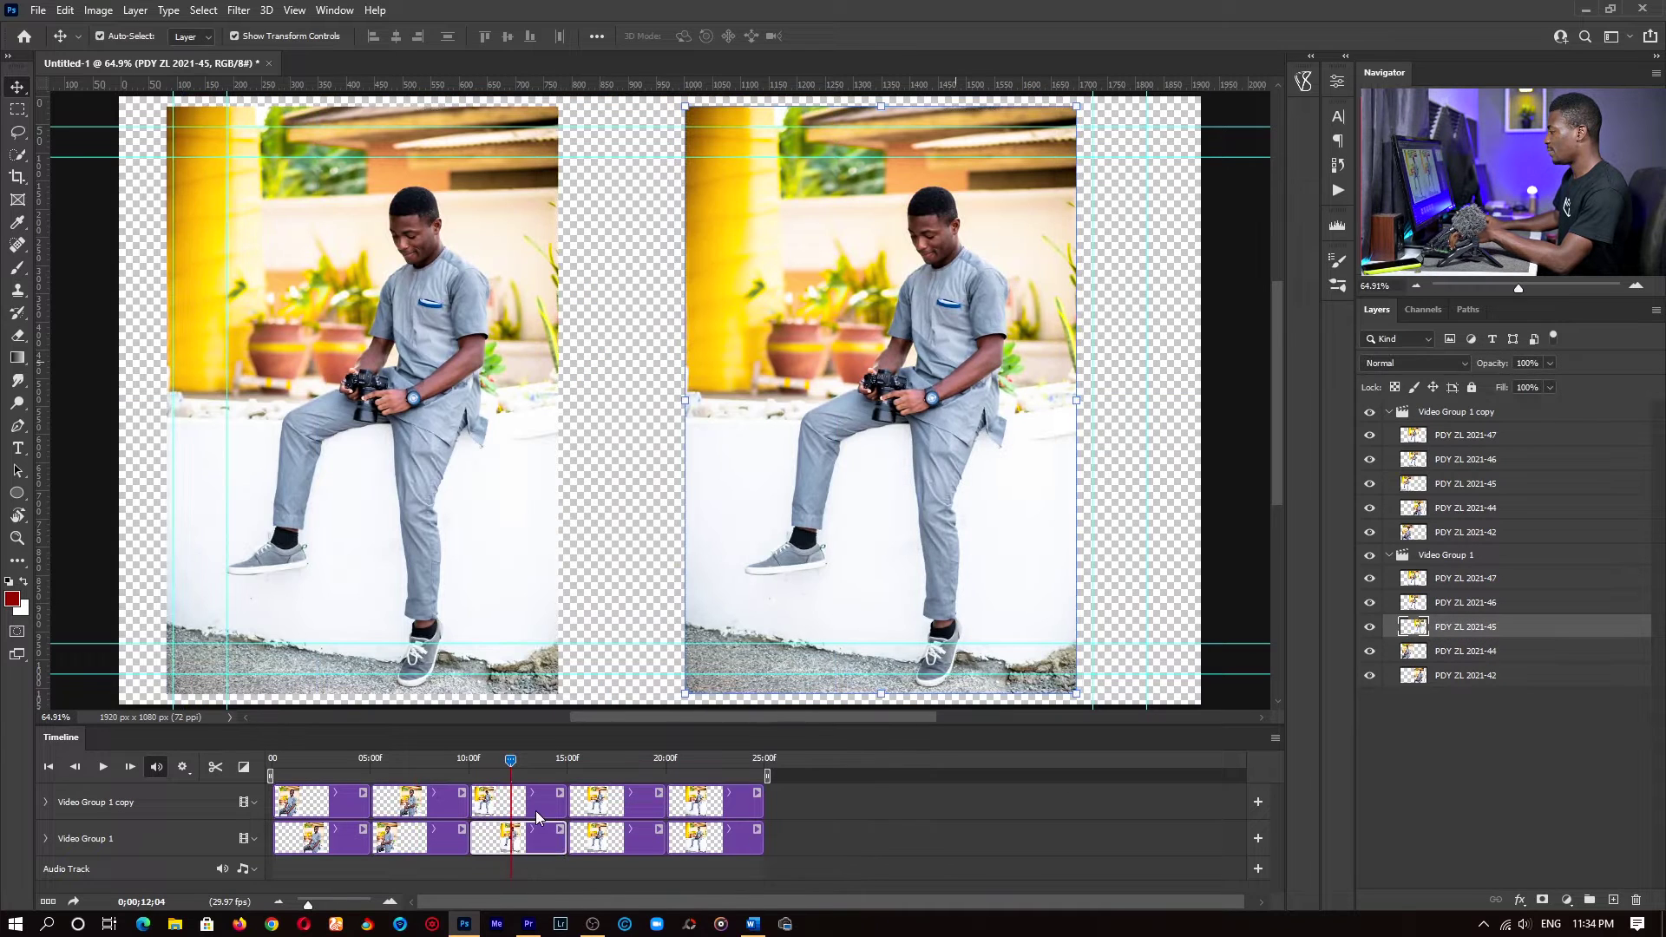
{"action": "left_click", "coordinate": [536, 823], "text": "shift"}
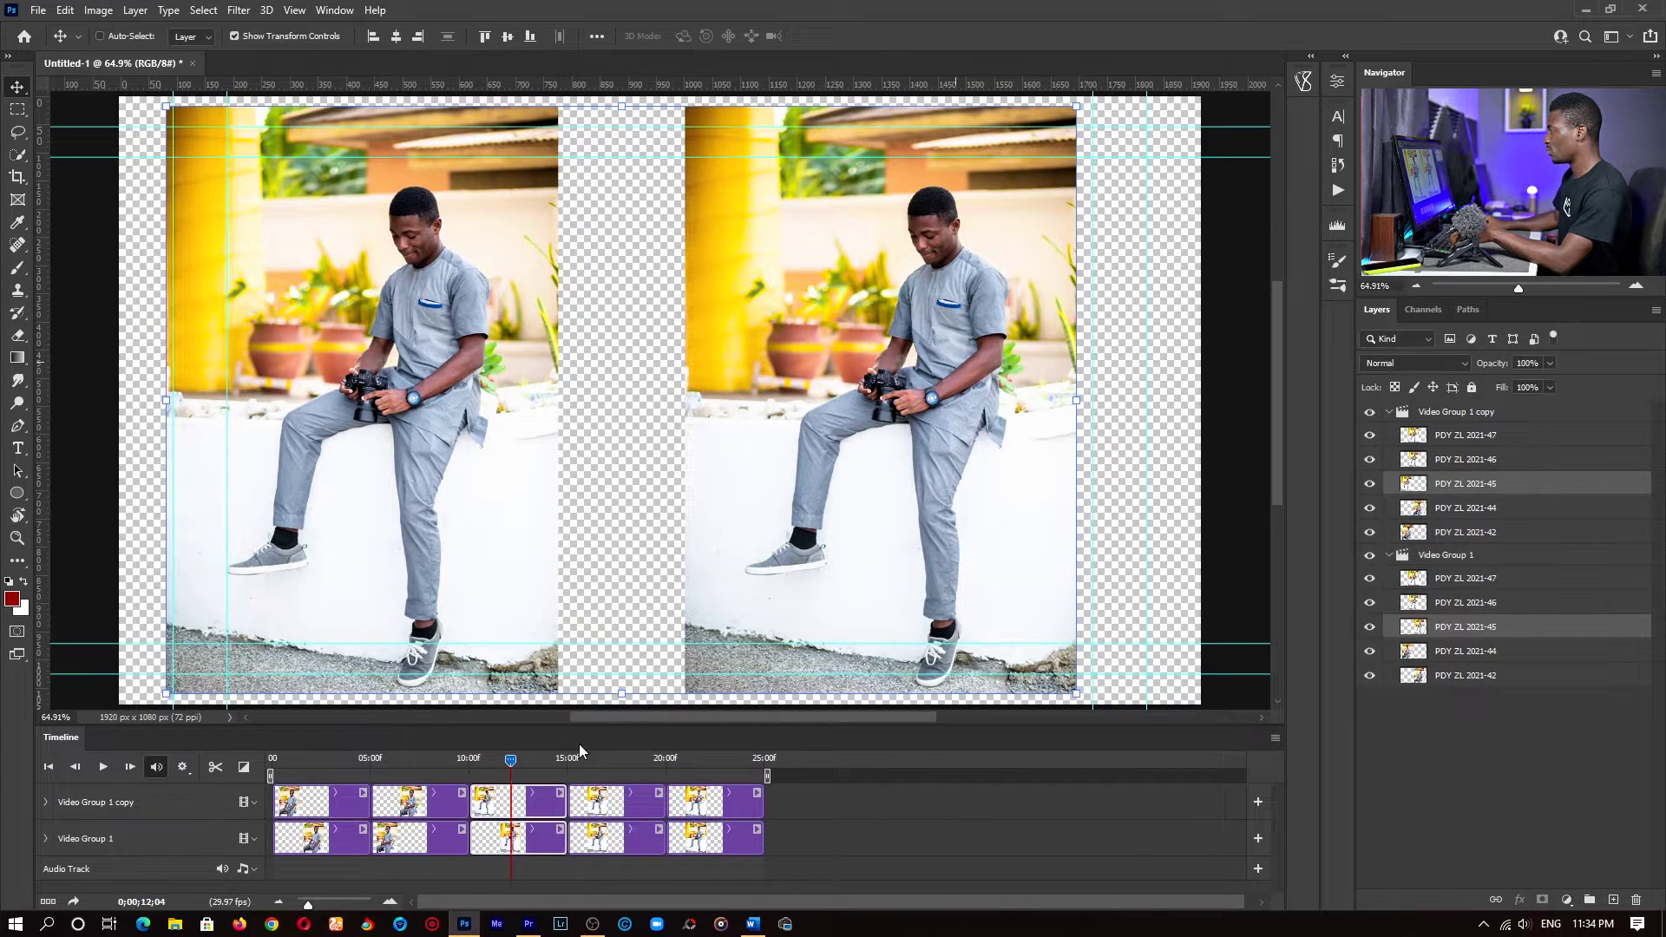
{"action": "left_click_drag", "start_coordinate": [624, 90], "coordinate": [624, 77]}
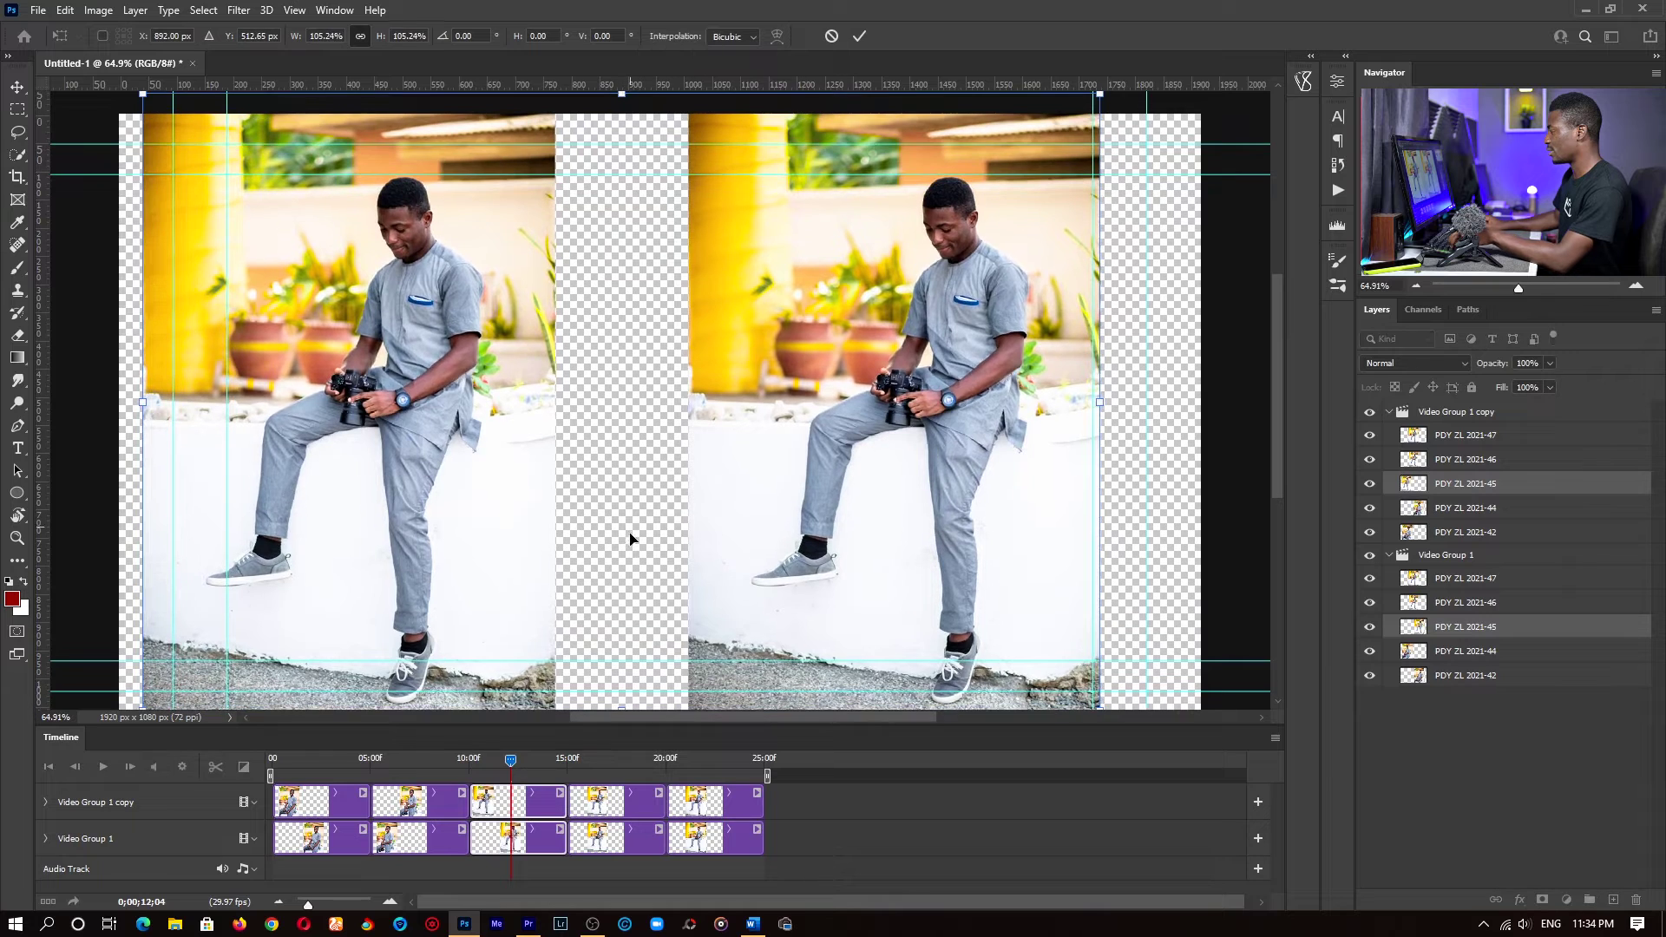
{"action": "left_click_drag", "start_coordinate": [667, 540], "coordinate": [670, 433]}
{"action": "left_click_drag", "start_coordinate": [623, 605], "coordinate": [624, 620]}
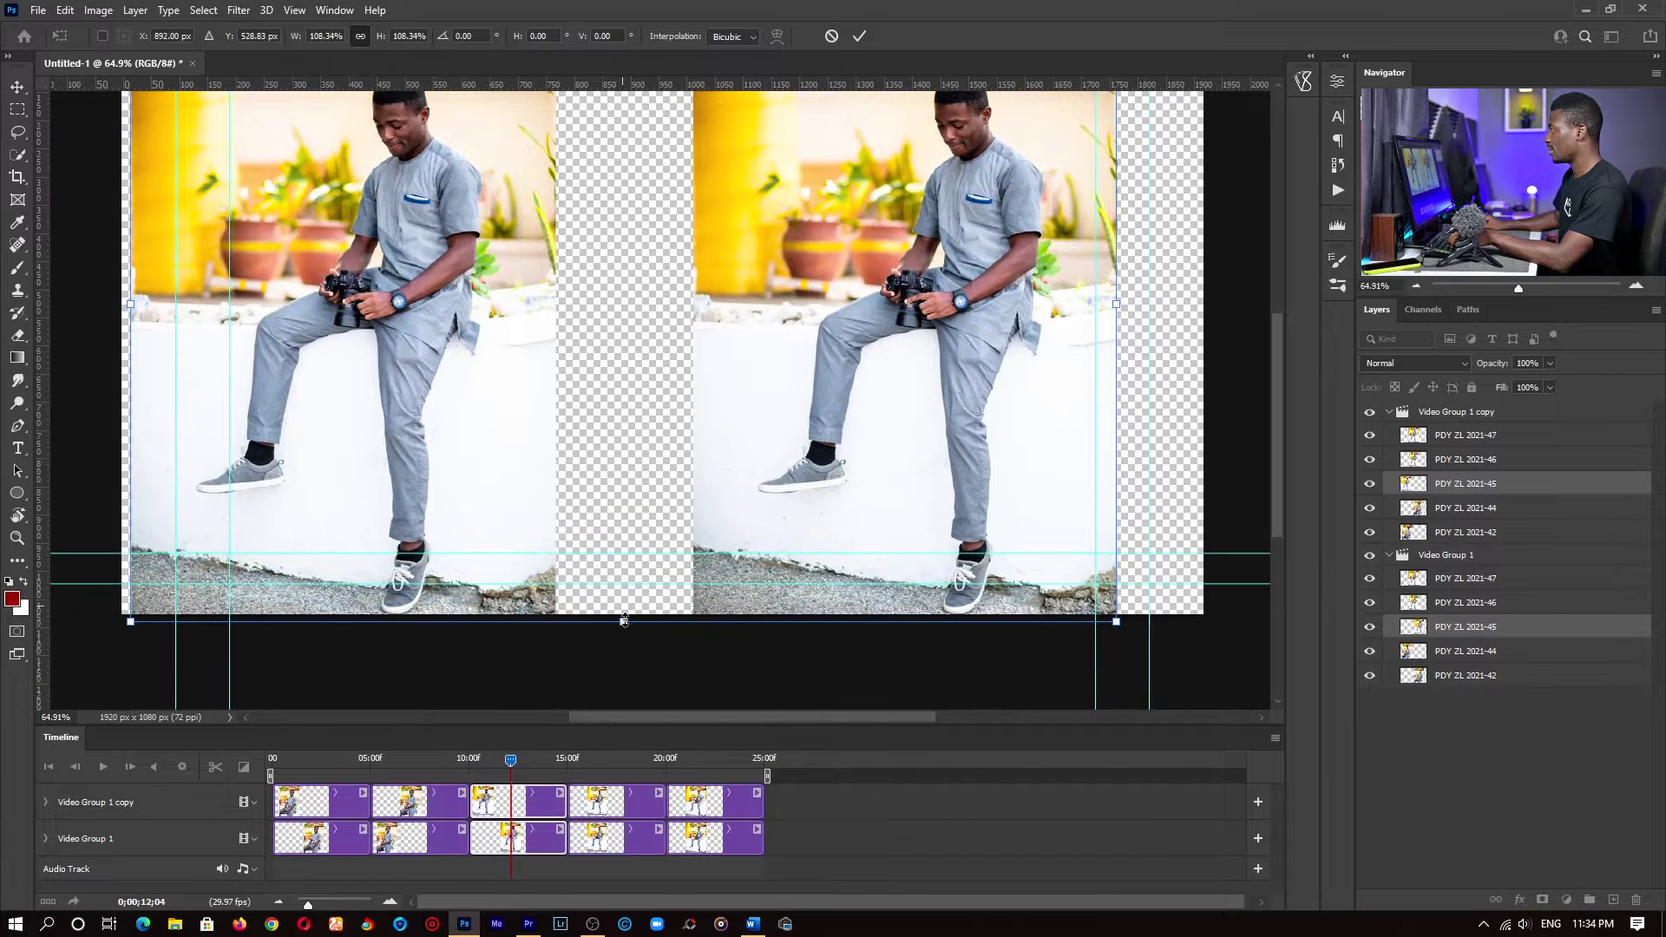
{"action": "left_click", "coordinate": [859, 36]}
Select both PDY ZL 2021-46 photos and enlarge them together to about 106% to cover the canvas height.
{"action": "left_click", "coordinate": [614, 759]}
{"action": "left_click", "coordinate": [817, 385]}
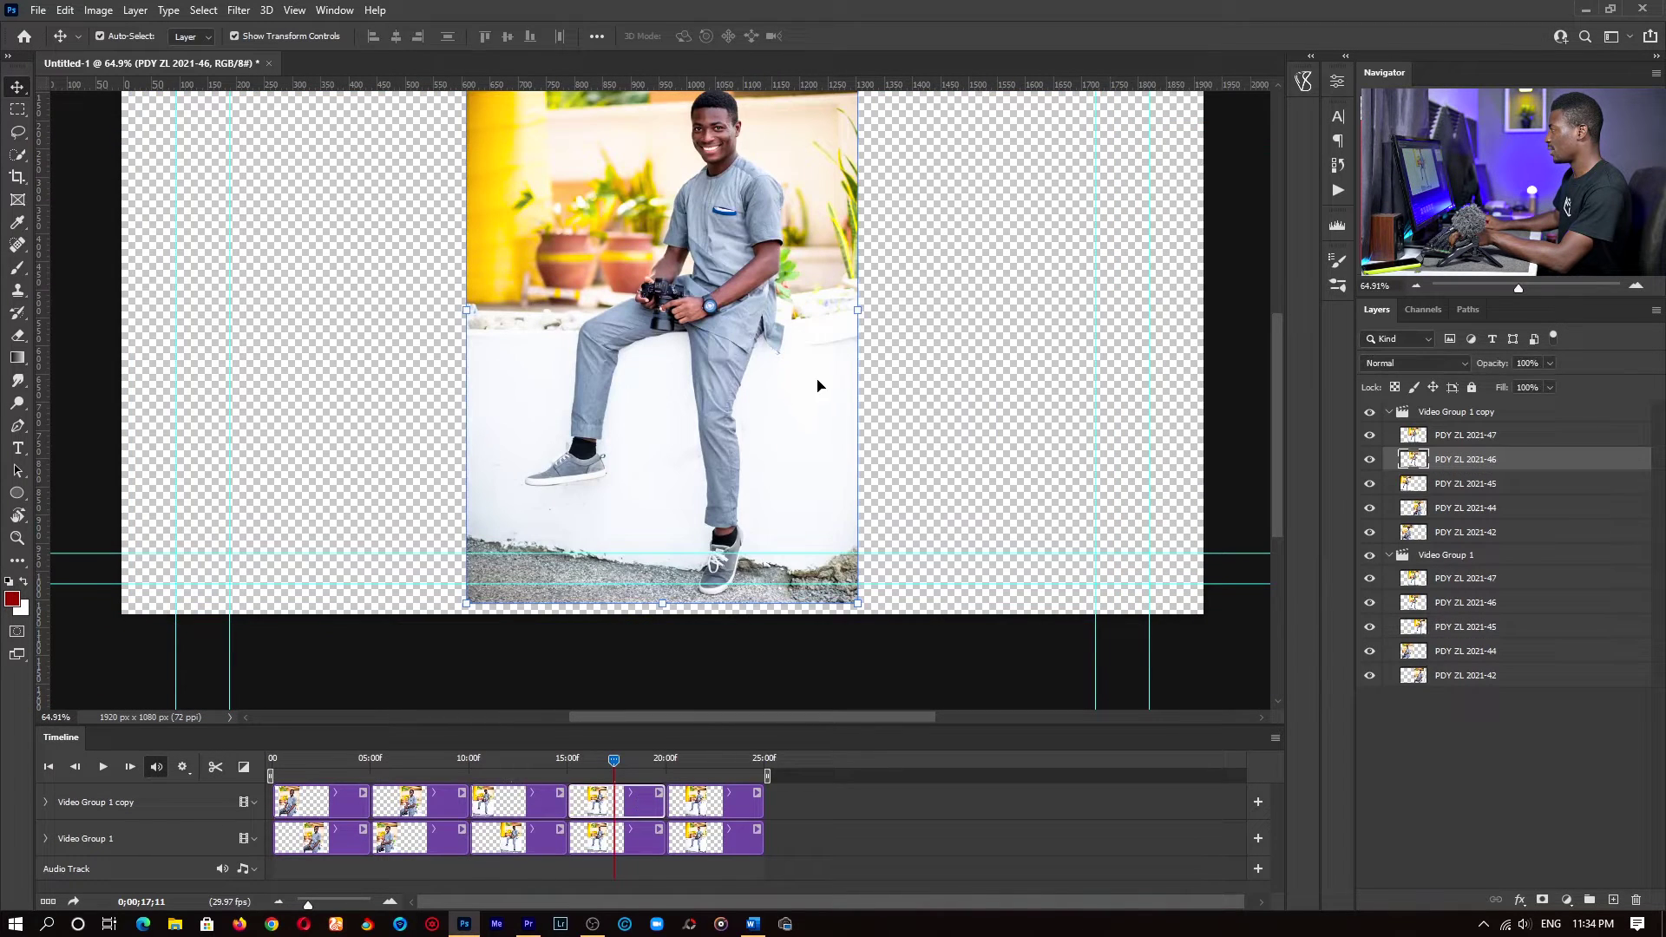
{"action": "key", "text": "z"}
{"action": "left_click_drag", "start_coordinate": [783, 309], "coordinate": [723, 315]}
{"action": "key", "text": "v"}
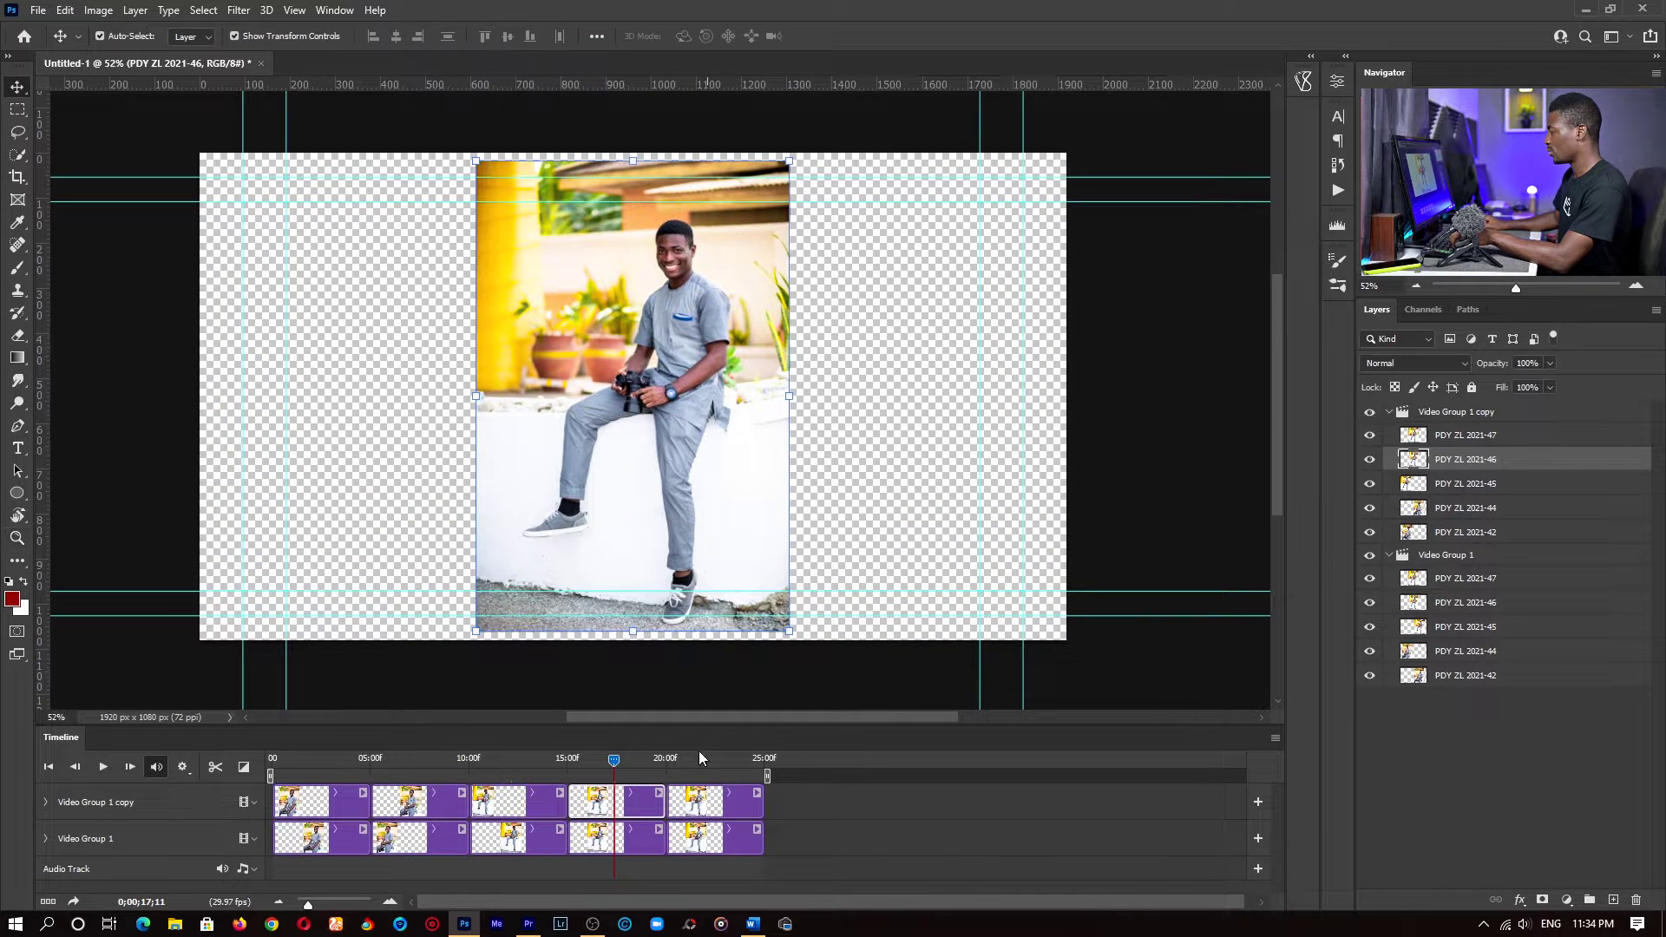
{"action": "left_click", "coordinate": [632, 842], "text": "shift"}
{"action": "left_click_drag", "start_coordinate": [630, 160], "coordinate": [631, 138]}
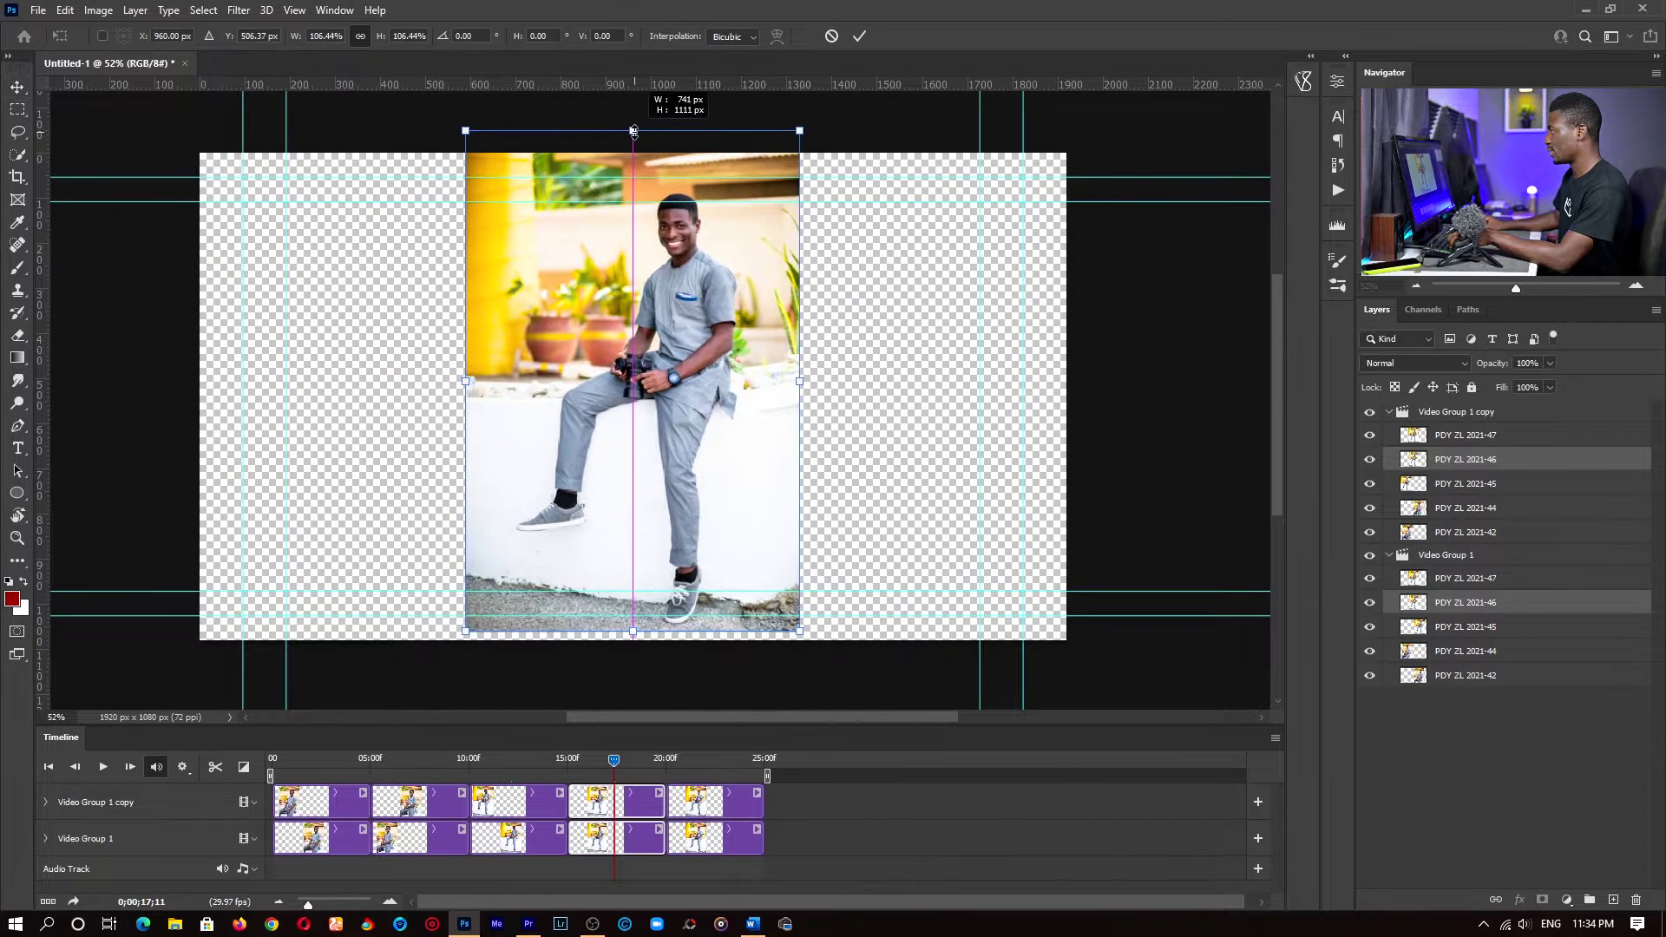
Separate the two PDY ZL 2021-46 photos, with the copy on the canvas's left half and the original on its right.
{"action": "left_click_drag", "start_coordinate": [655, 279], "coordinate": [467, 332]}
{"action": "key", "text": "Return"}
{"action": "left_click_drag", "start_coordinate": [664, 332], "coordinate": [744, 295]}
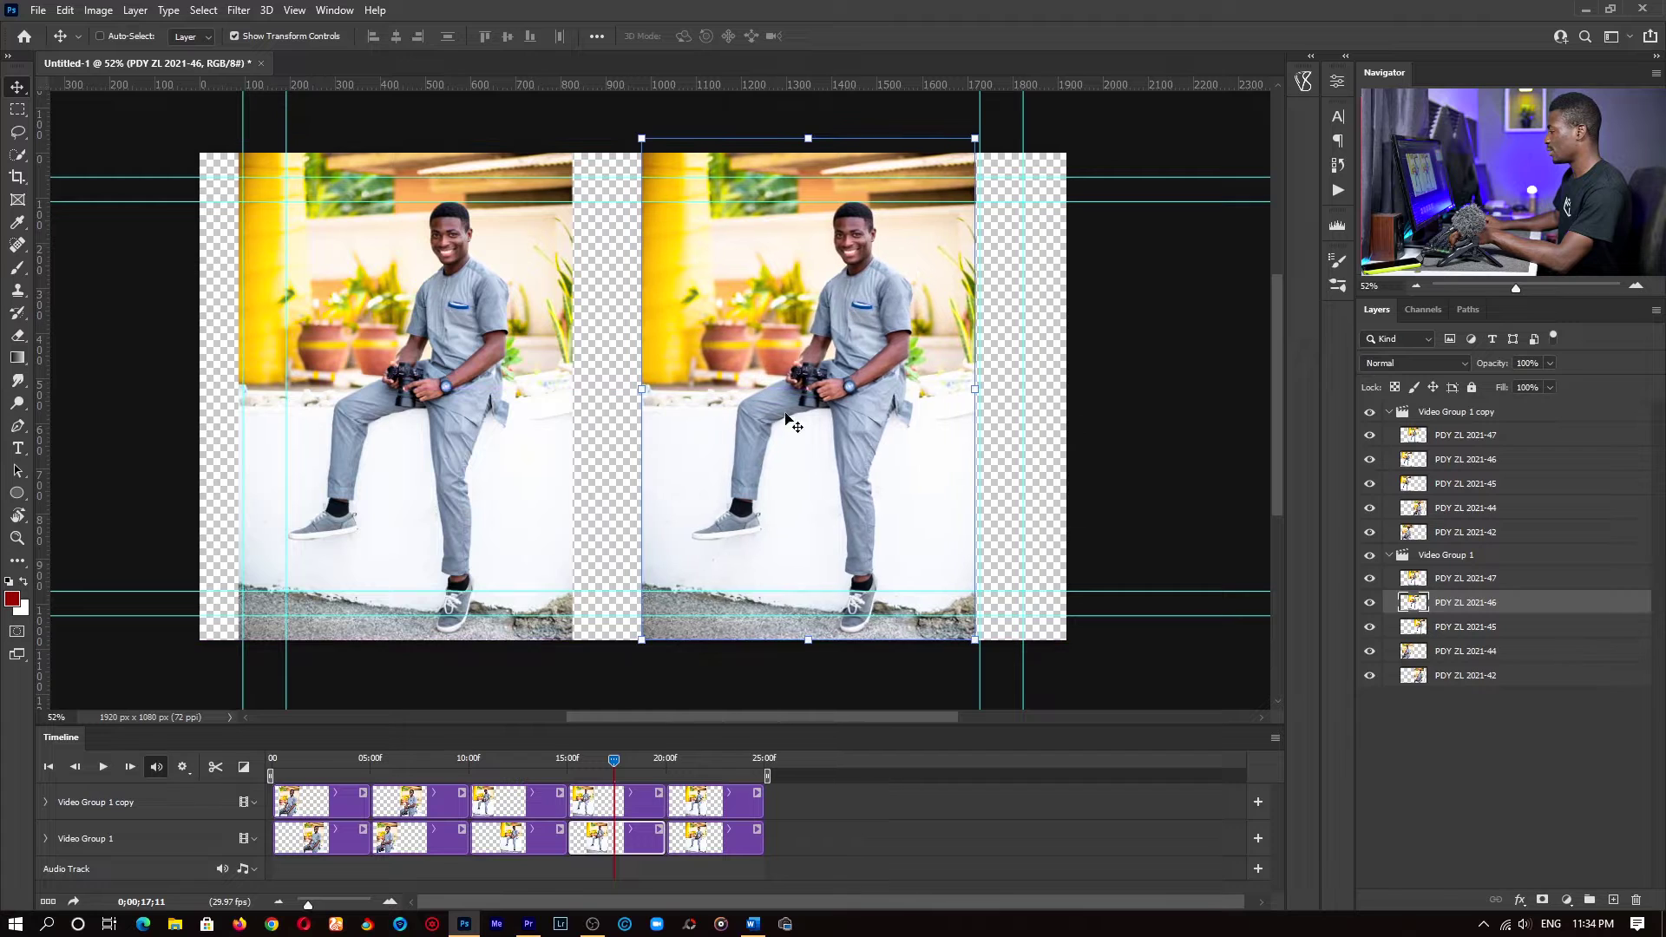
Place the two PDY ZL 2021-47 photos side by side, with the copy on the canvas's left half.
{"action": "left_click", "coordinate": [701, 768]}
{"action": "left_click", "coordinate": [711, 447]}
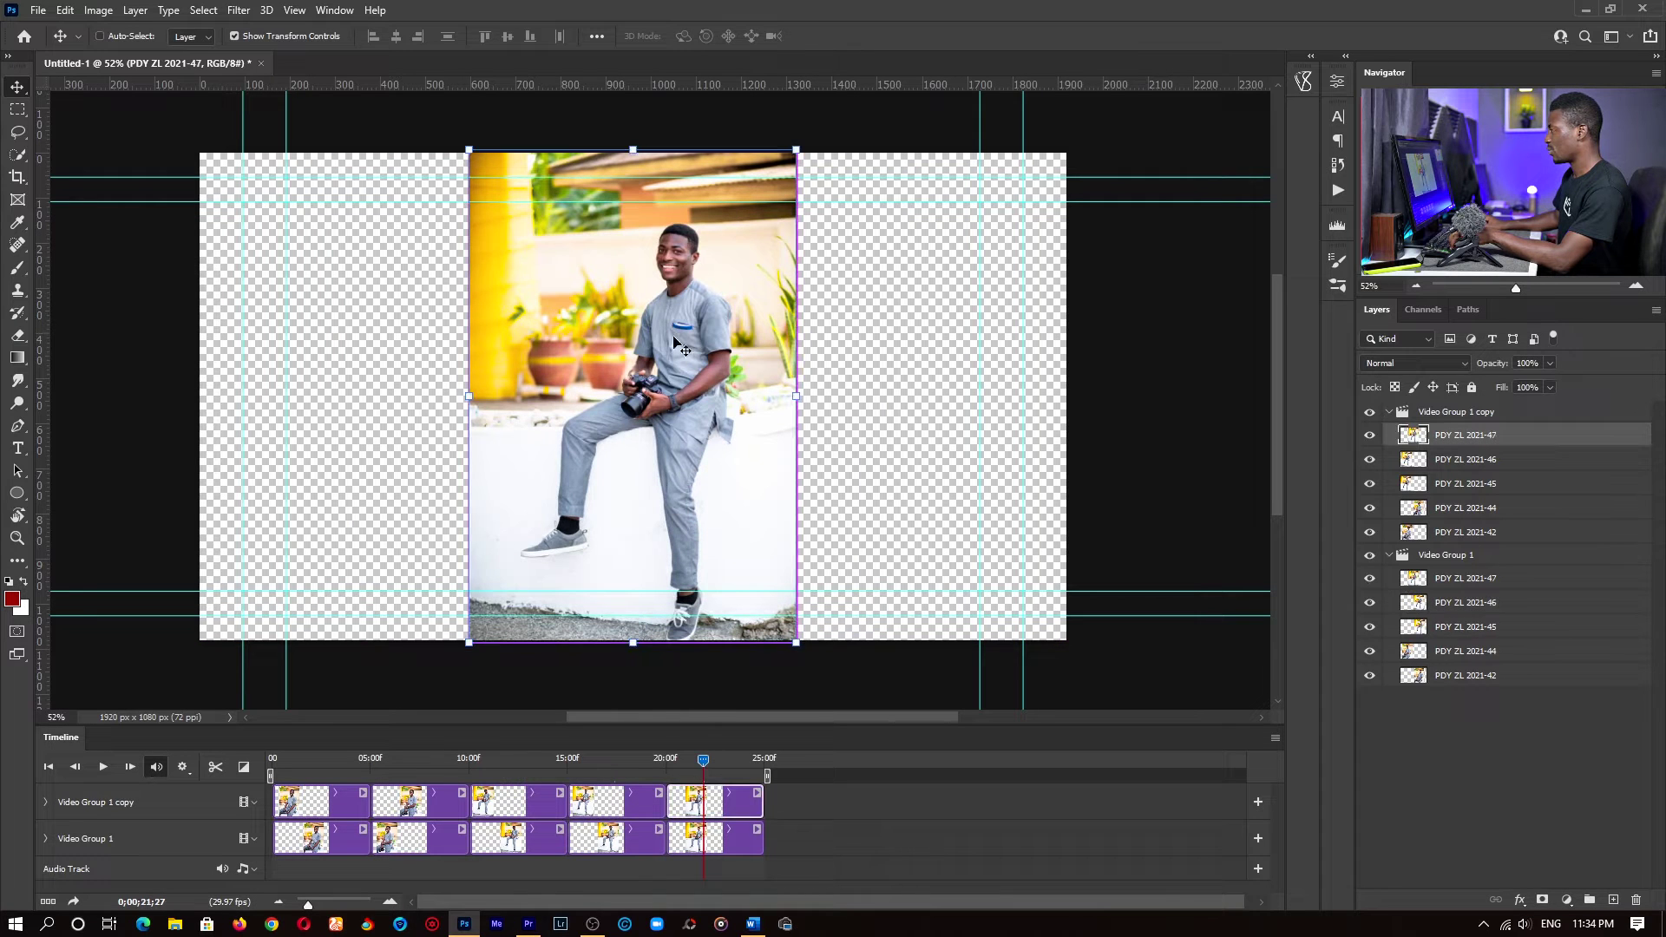
{"action": "left_click_drag", "start_coordinate": [686, 348], "coordinate": [431, 326]}
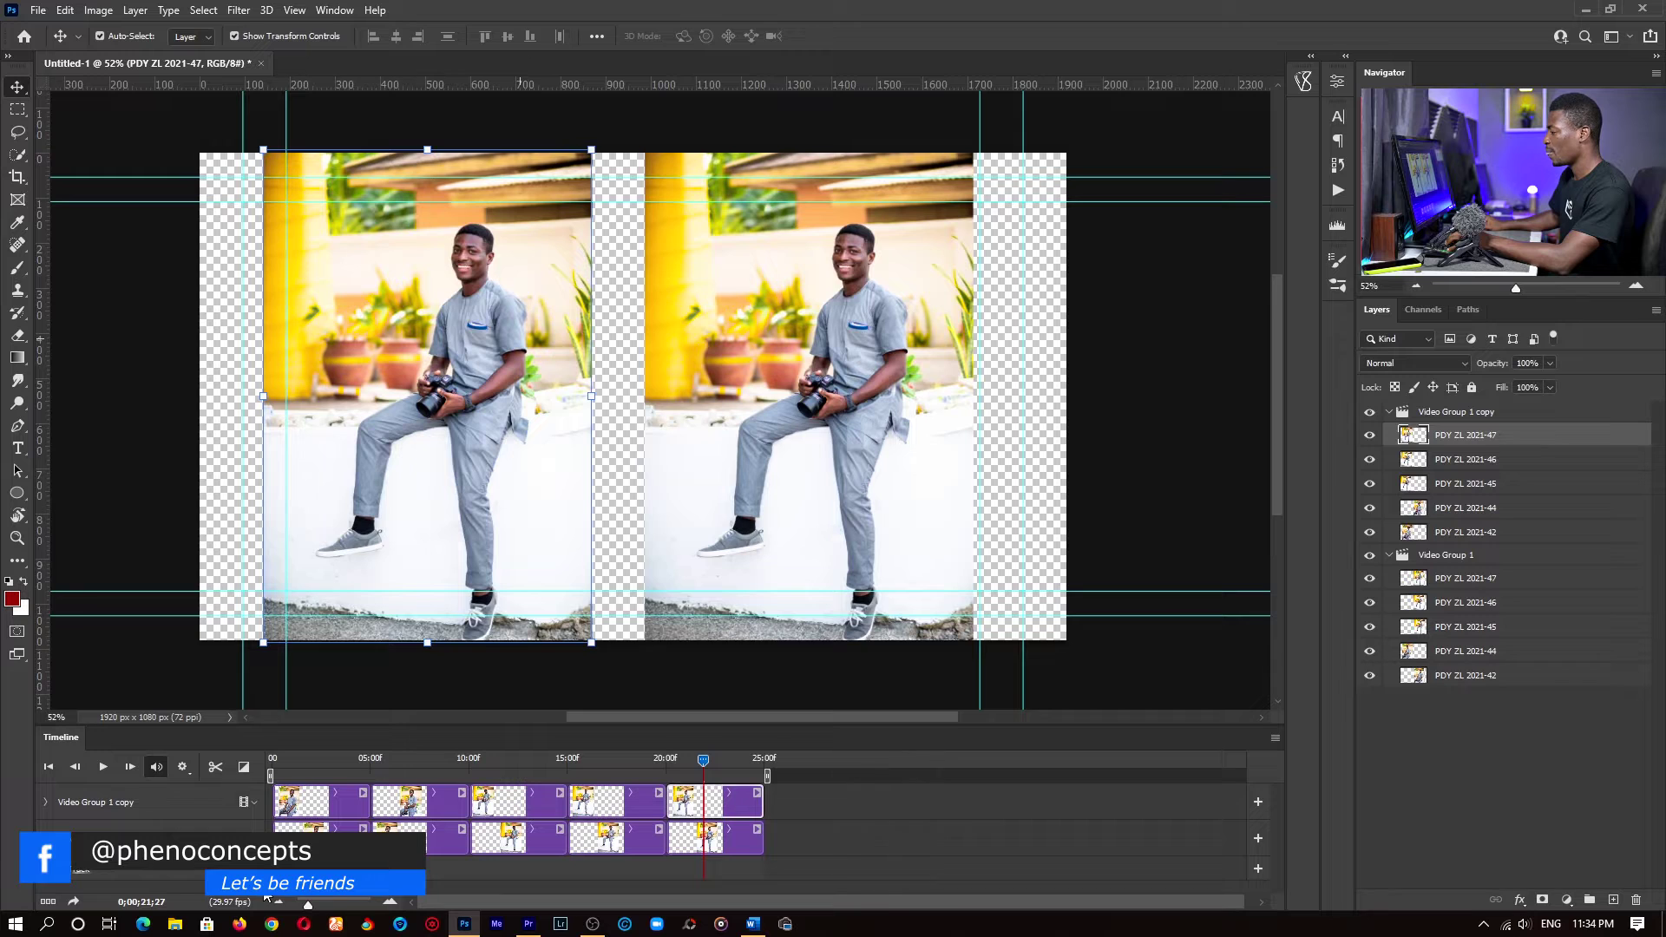
Play back the slideshow across the 5-second and 10-second clip changes to review the hard cuts.
{"action": "left_click", "coordinate": [341, 766]}
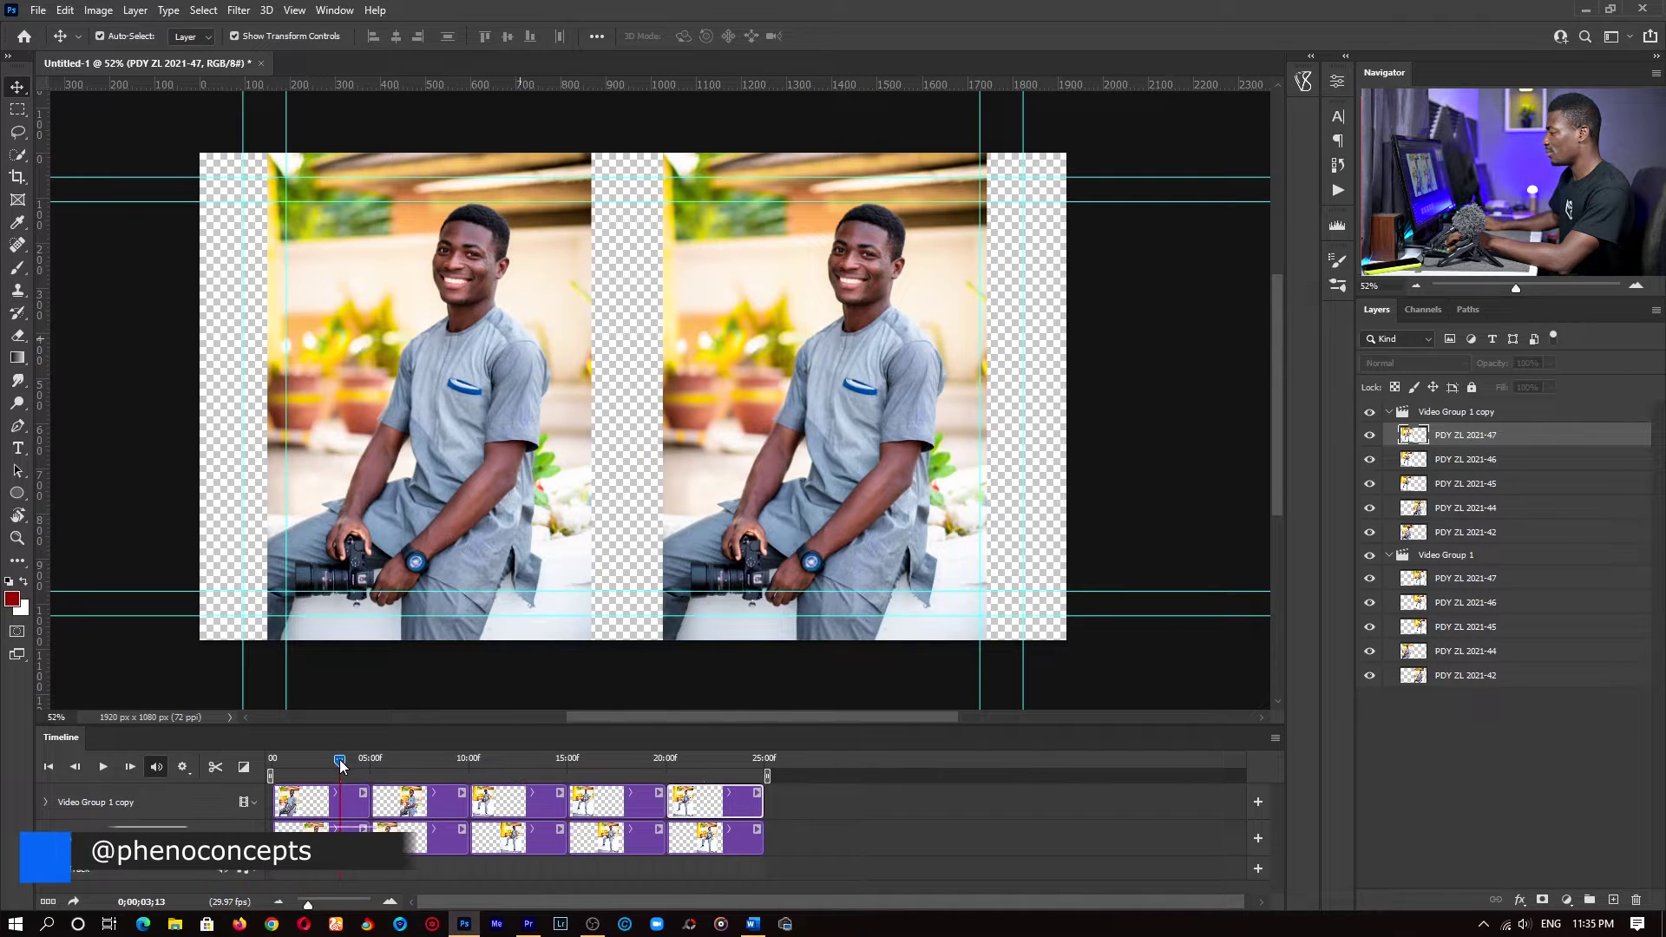
{"action": "key", "text": "space"}
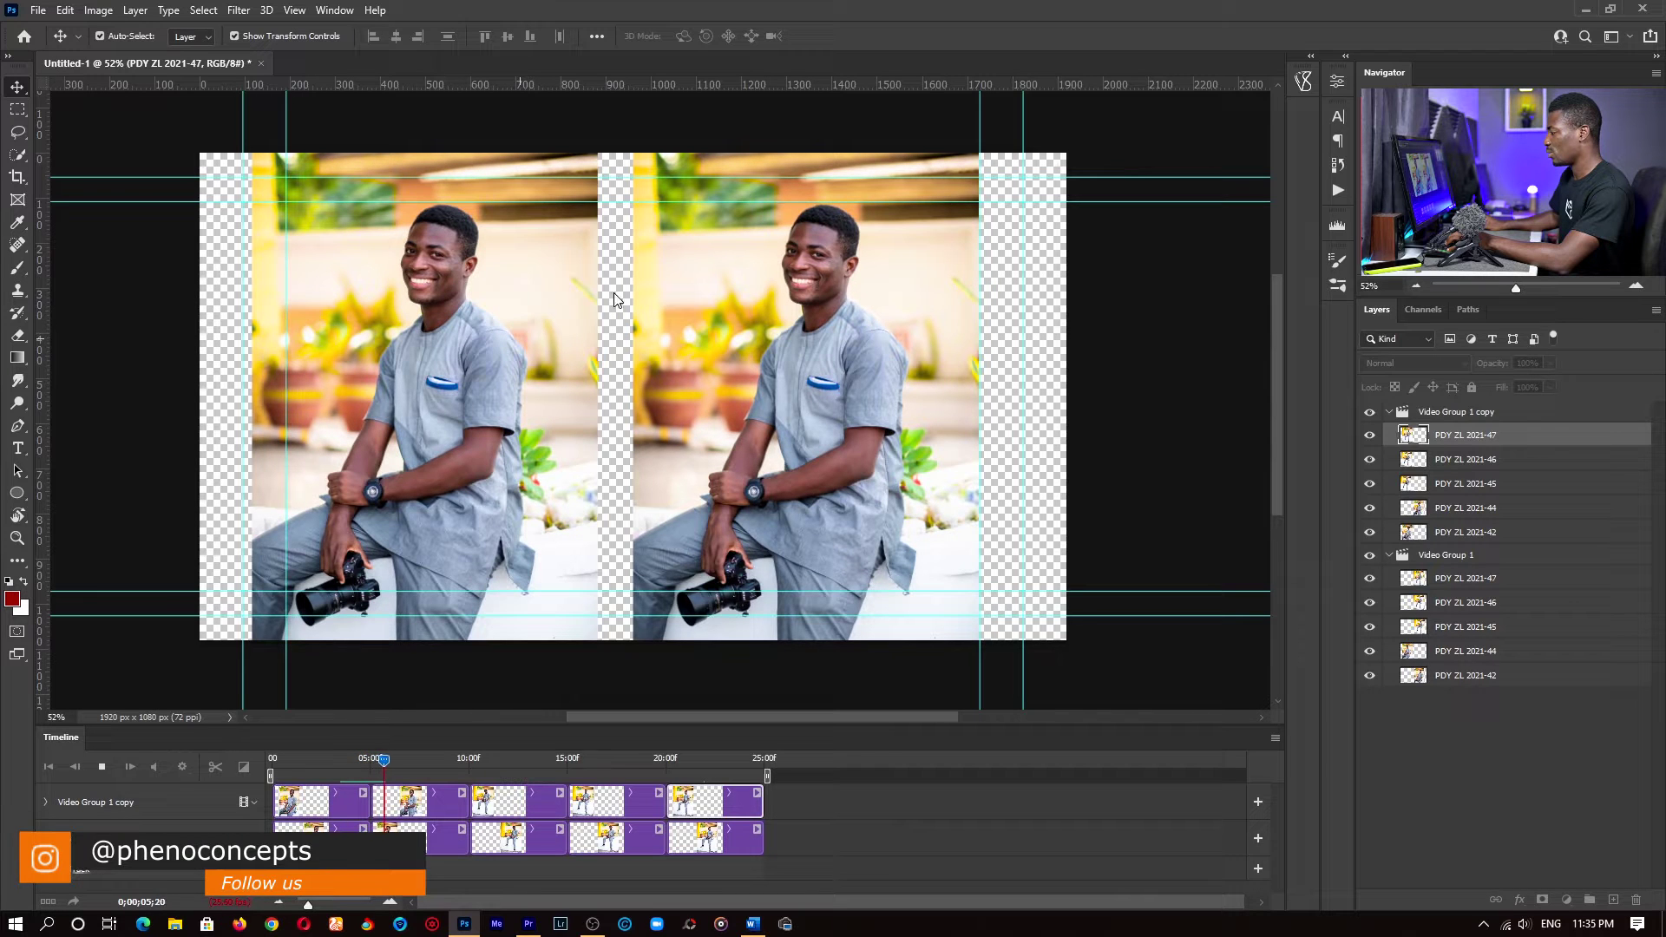
{"action": "left_click", "coordinate": [460, 762]}
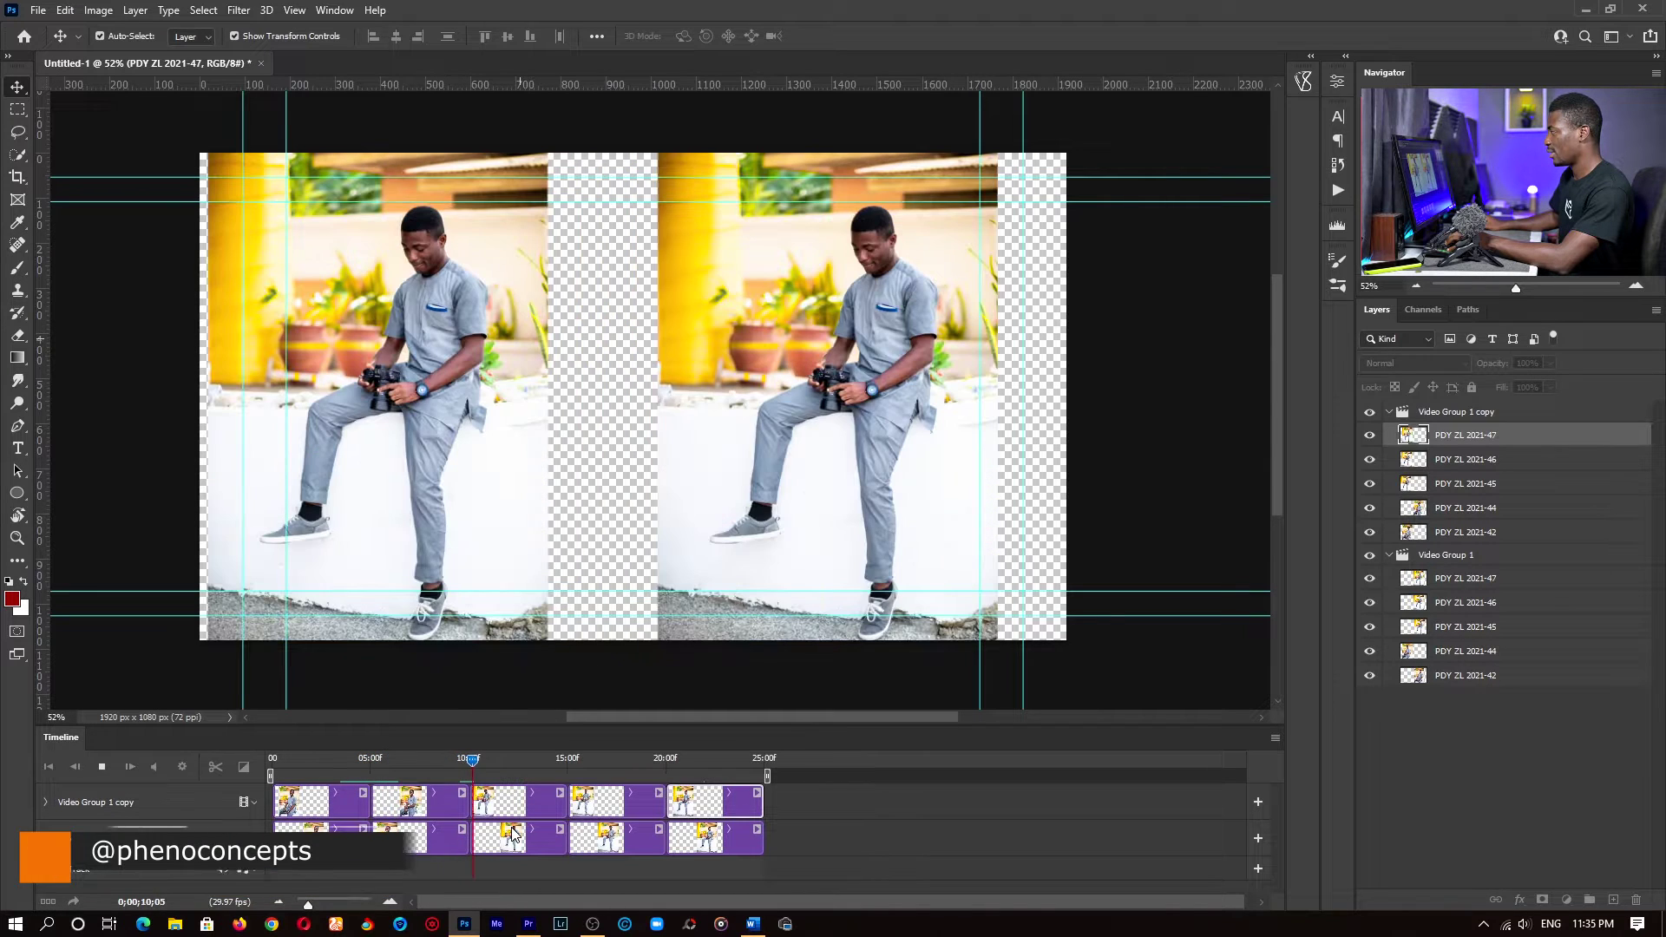
{"action": "key", "text": "space"}
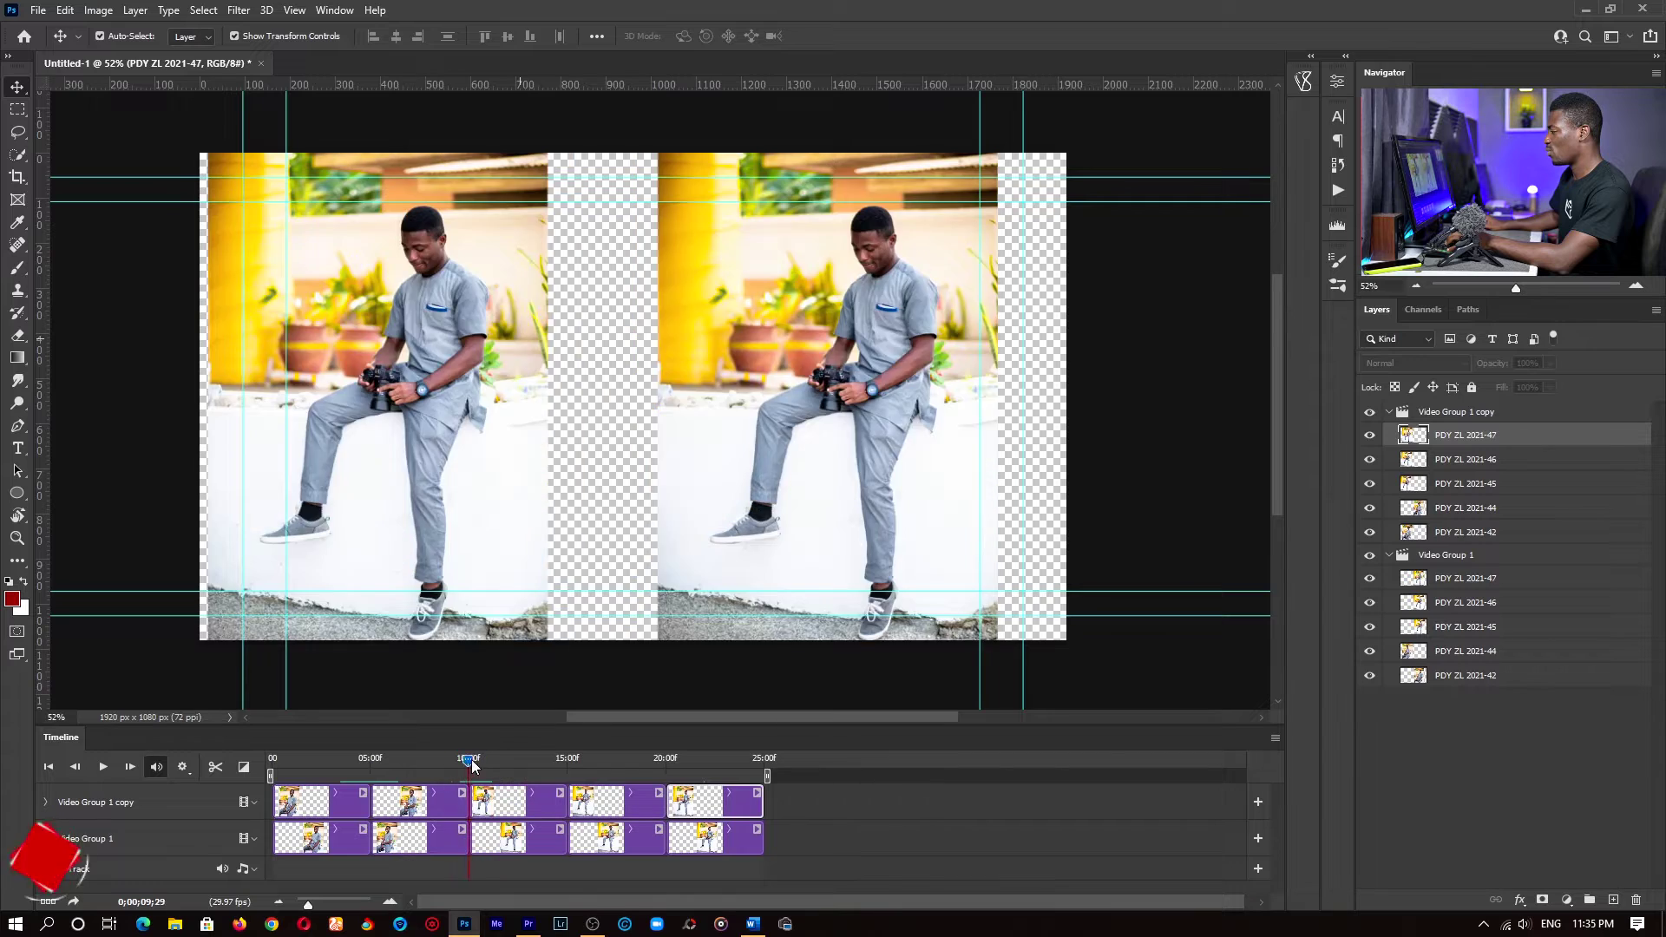
{"action": "mouse_move", "coordinate": [471, 761]}
{"action": "left_mouse_down"}
{"action": "mouse_move", "coordinate": [512, 756]}
{"action": "mouse_move", "coordinate": [459, 774]}
{"action": "mouse_move", "coordinate": [471, 767]}
{"action": "left_mouse_up"}
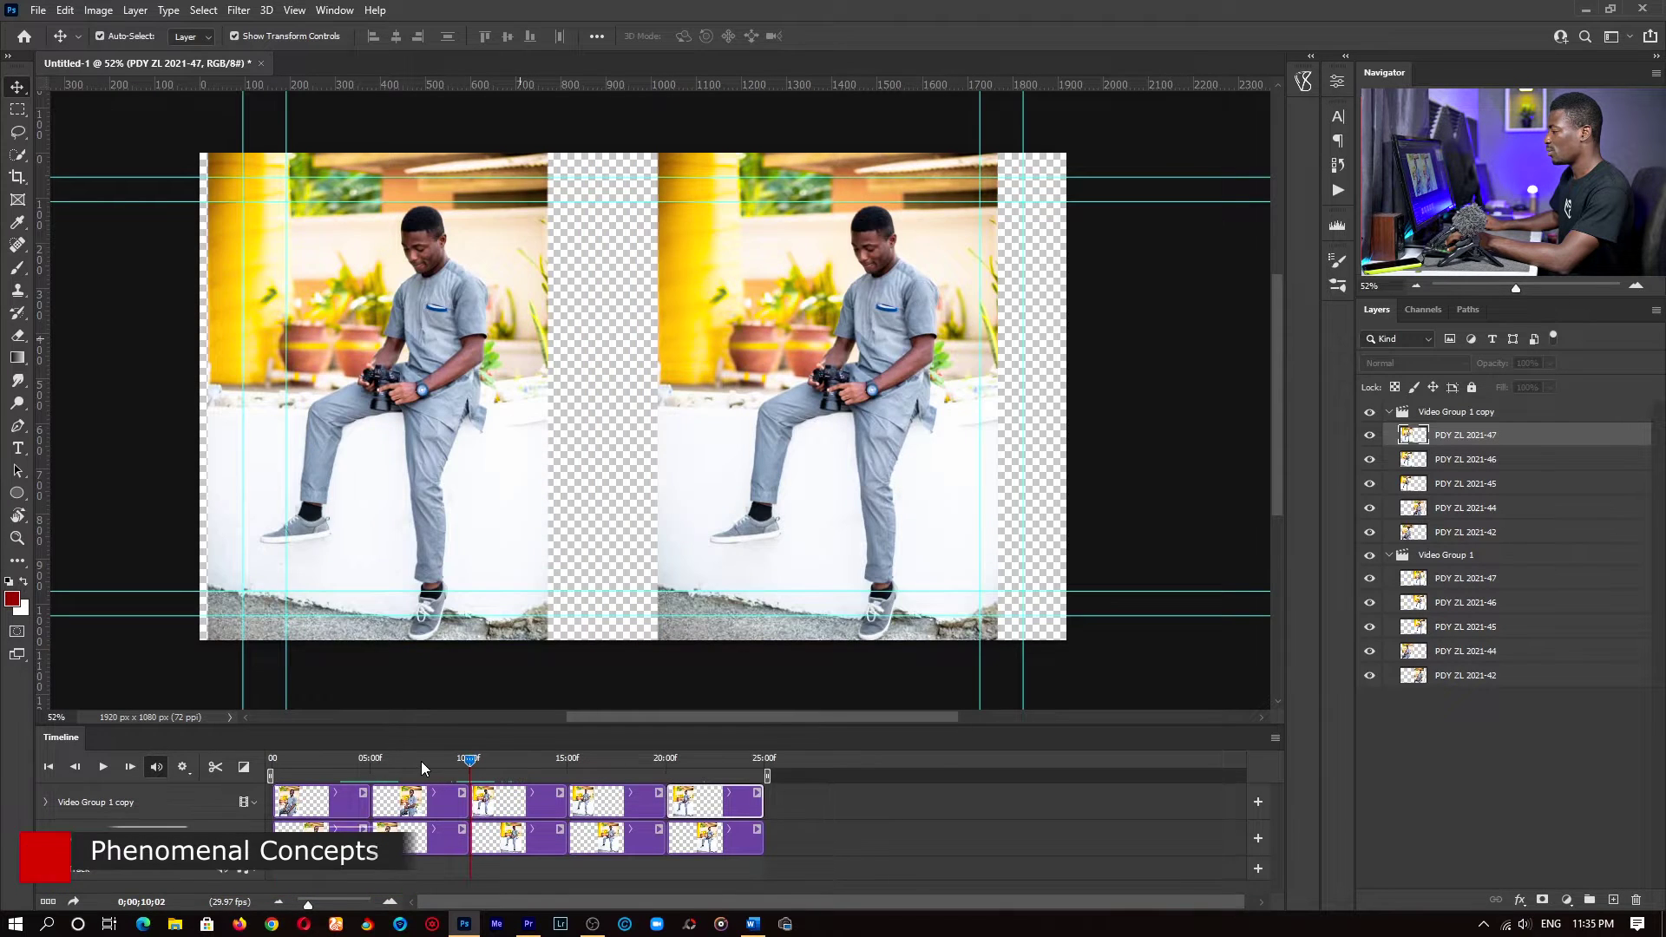
{"action": "left_click", "coordinate": [420, 762]}
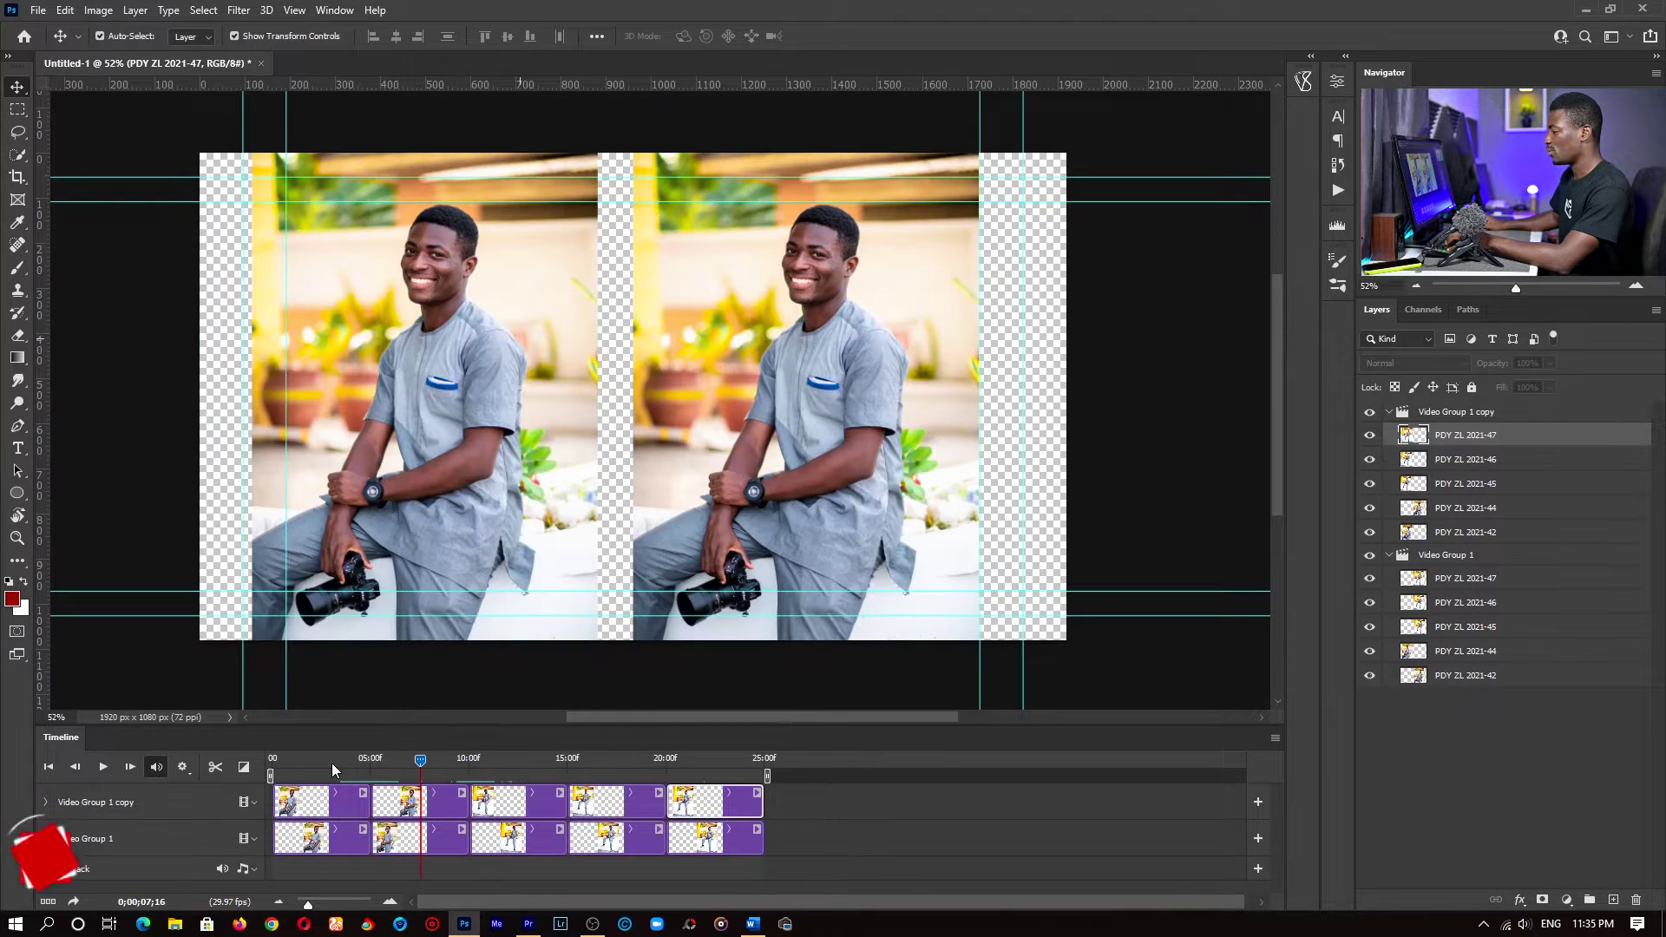
Try 1 s Fade transitions on the PDY ZL 2021-44, 46 and 47 clips of the Video Group 1 copy track.
{"action": "left_click", "coordinate": [244, 768]}
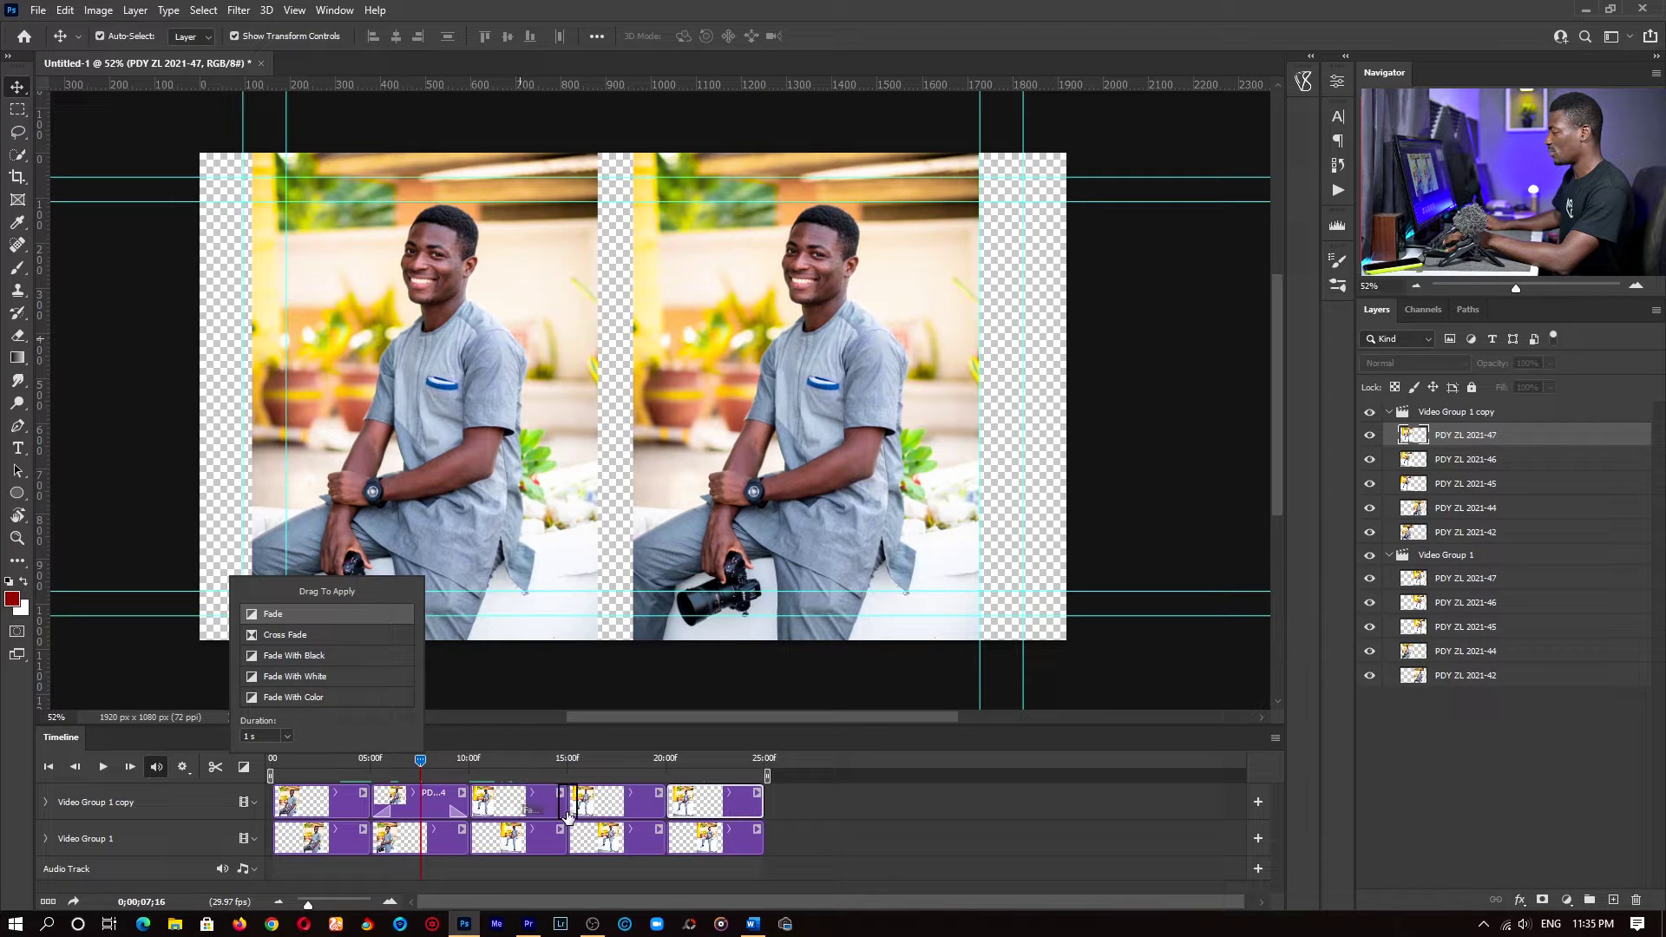
{"action": "left_click_drag", "start_coordinate": [567, 815], "coordinate": [569, 814]}
{"action": "left_click", "coordinate": [390, 904]}
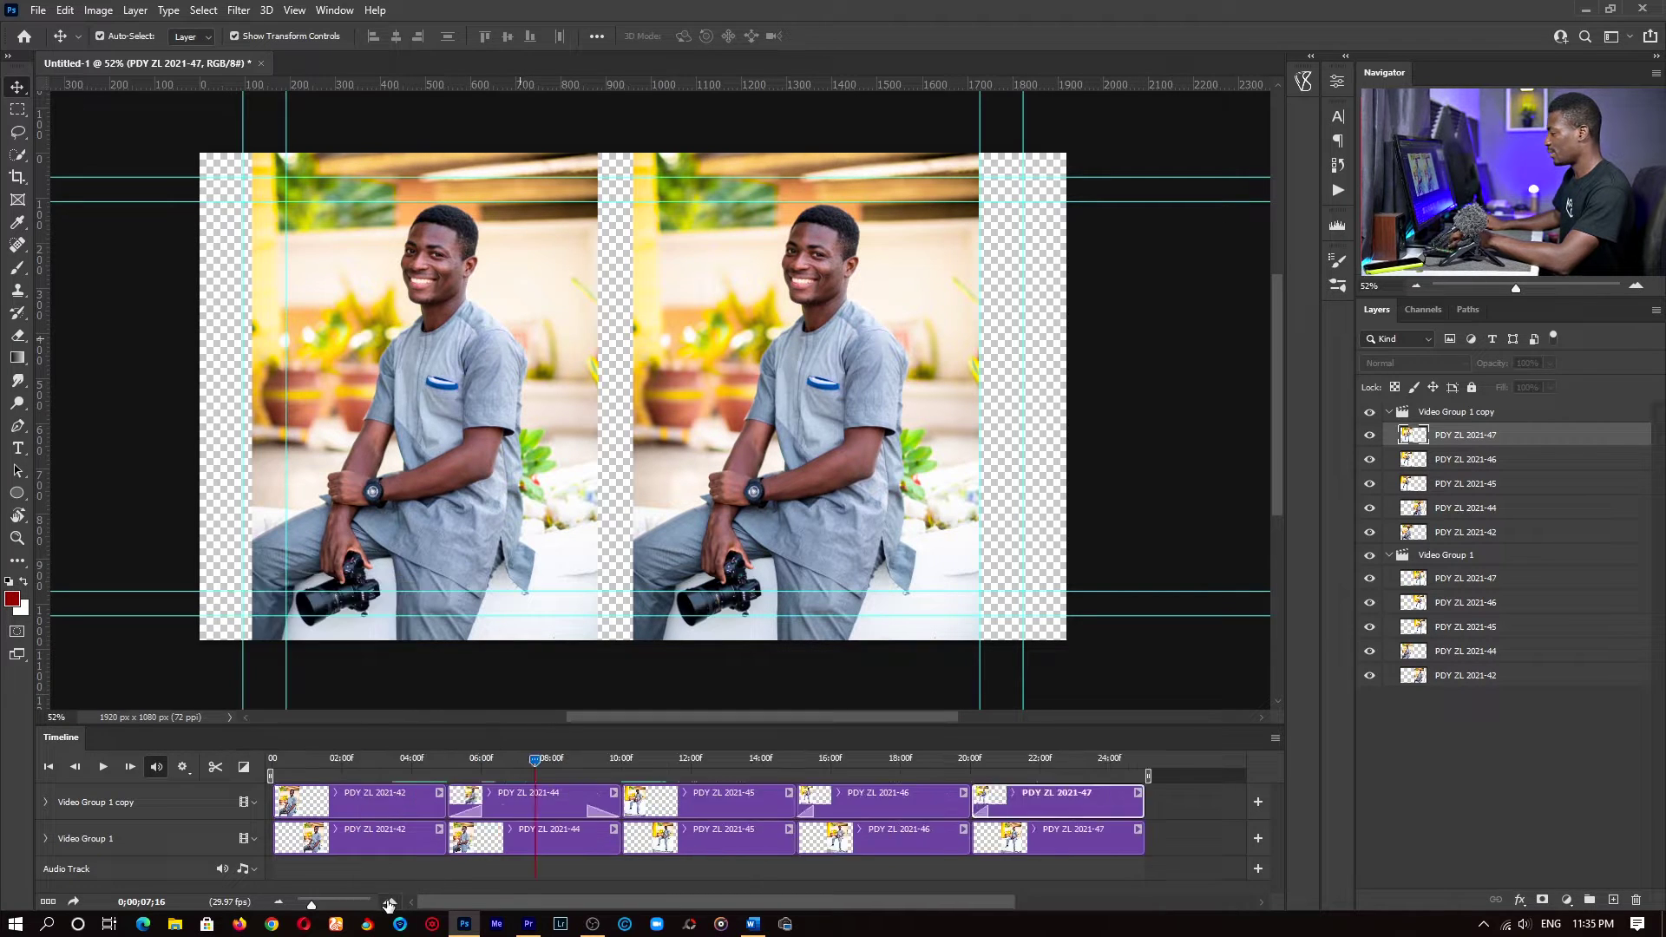
{"action": "left_click", "coordinate": [389, 904]}
{"action": "left_click", "coordinate": [279, 902]}
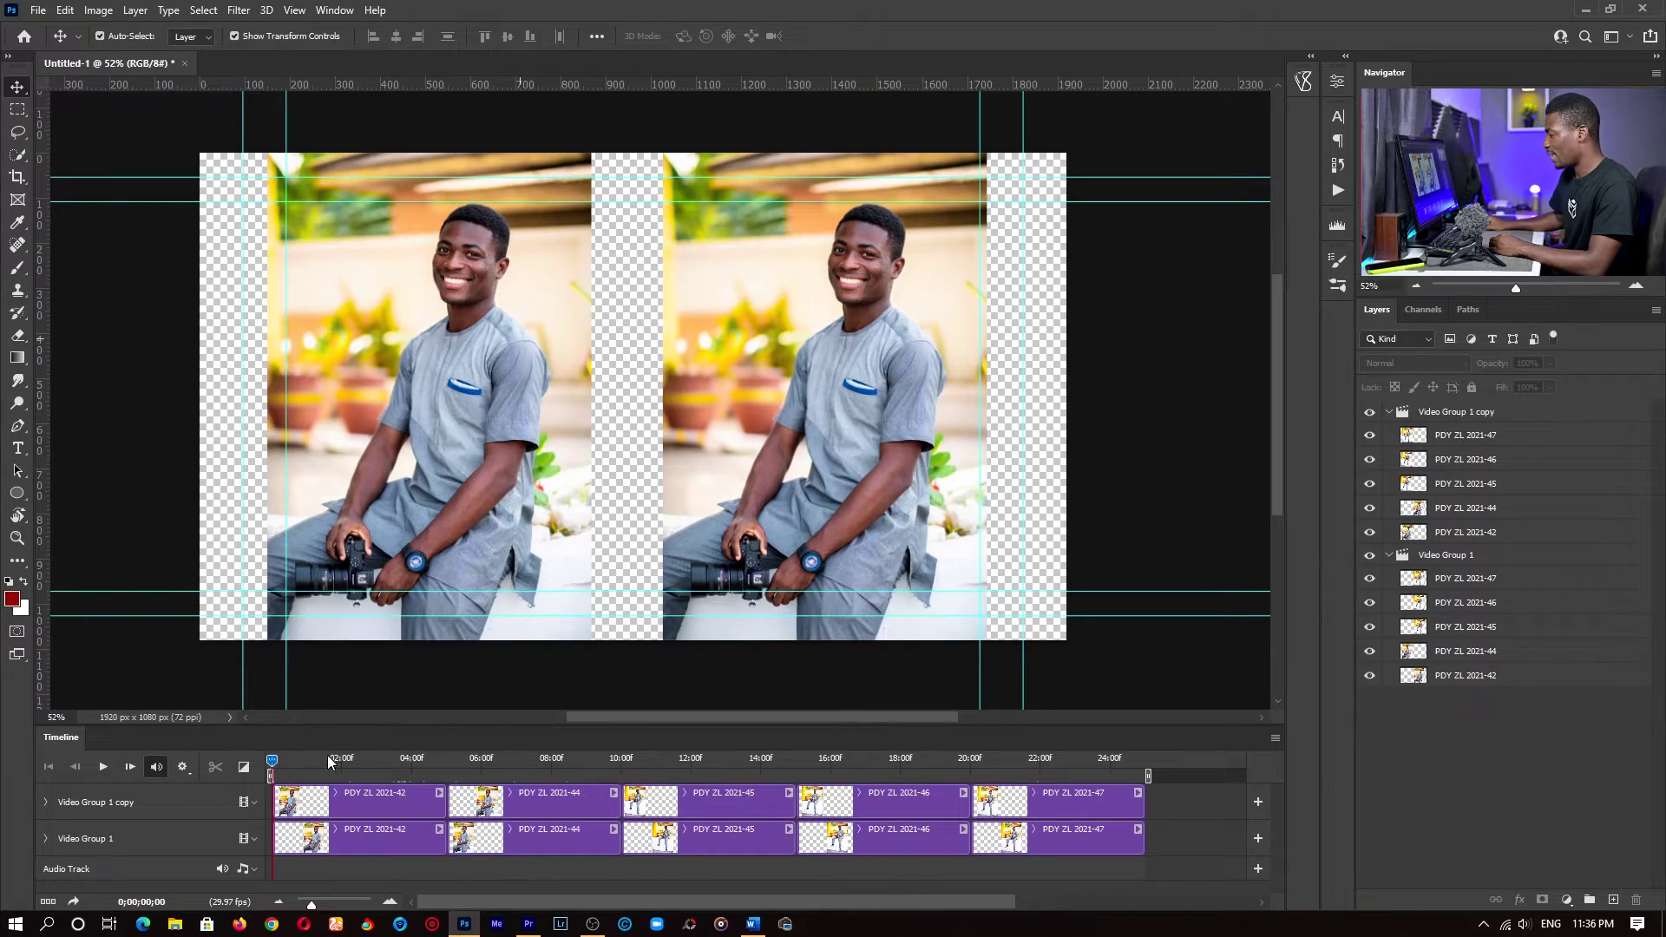
Try a 1 s Fade at the end of the PDY ZL 2021-42 clip in Video Group 1 copy and play it back.
{"action": "left_click", "coordinate": [236, 768]}
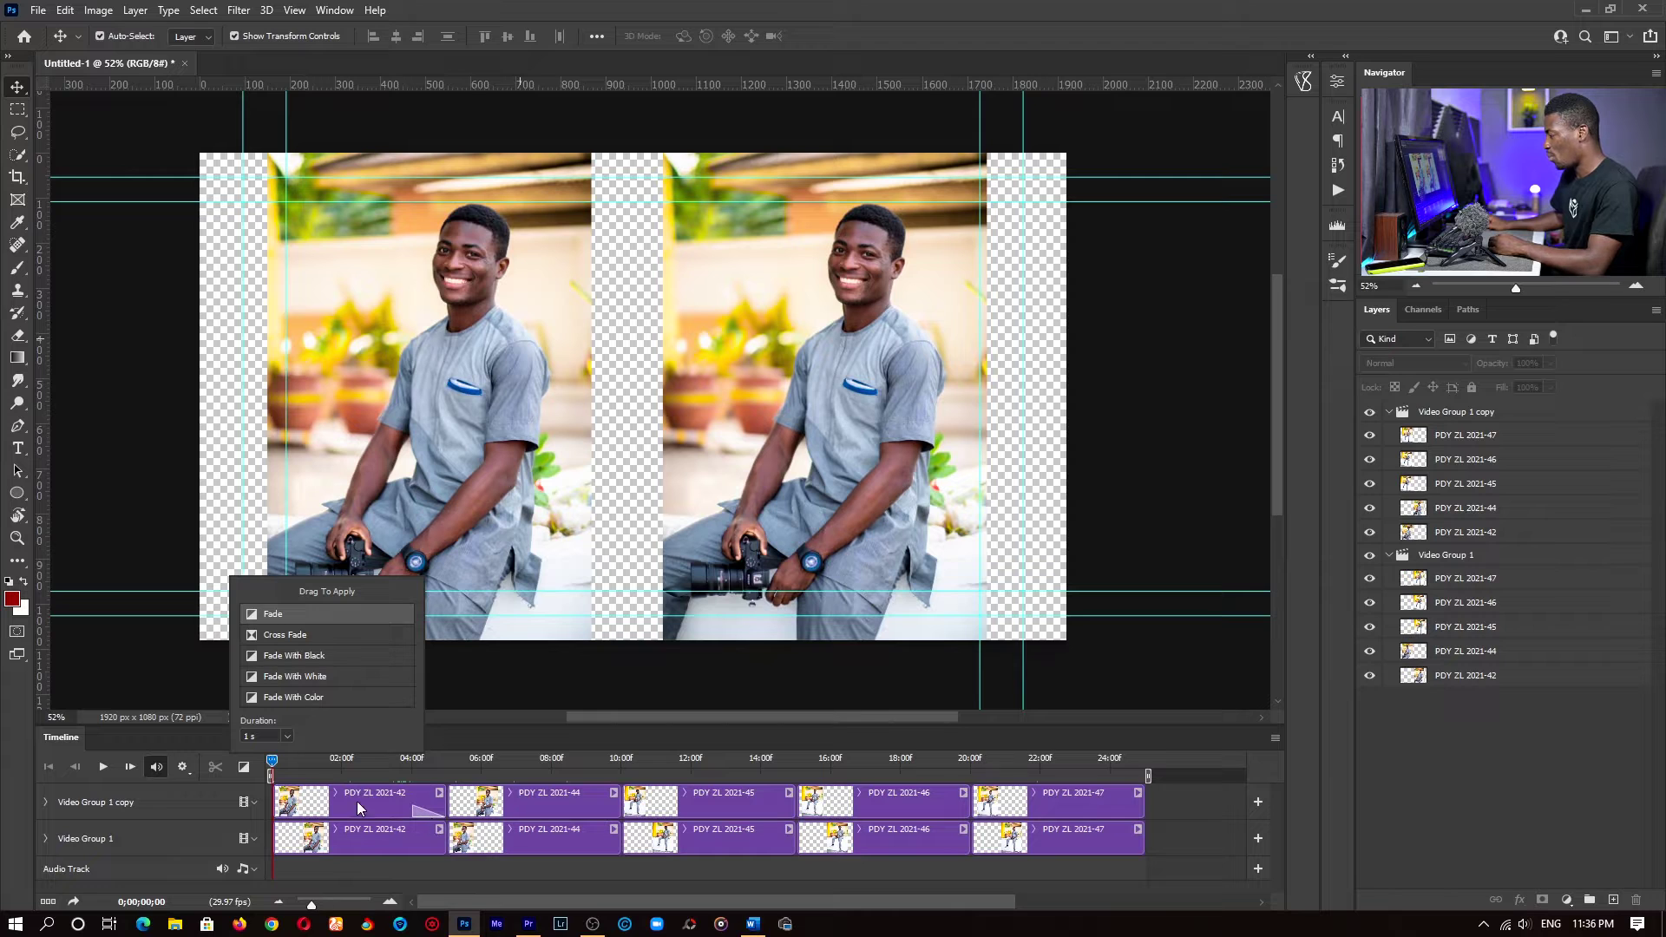
{"action": "left_click", "coordinate": [402, 759]}
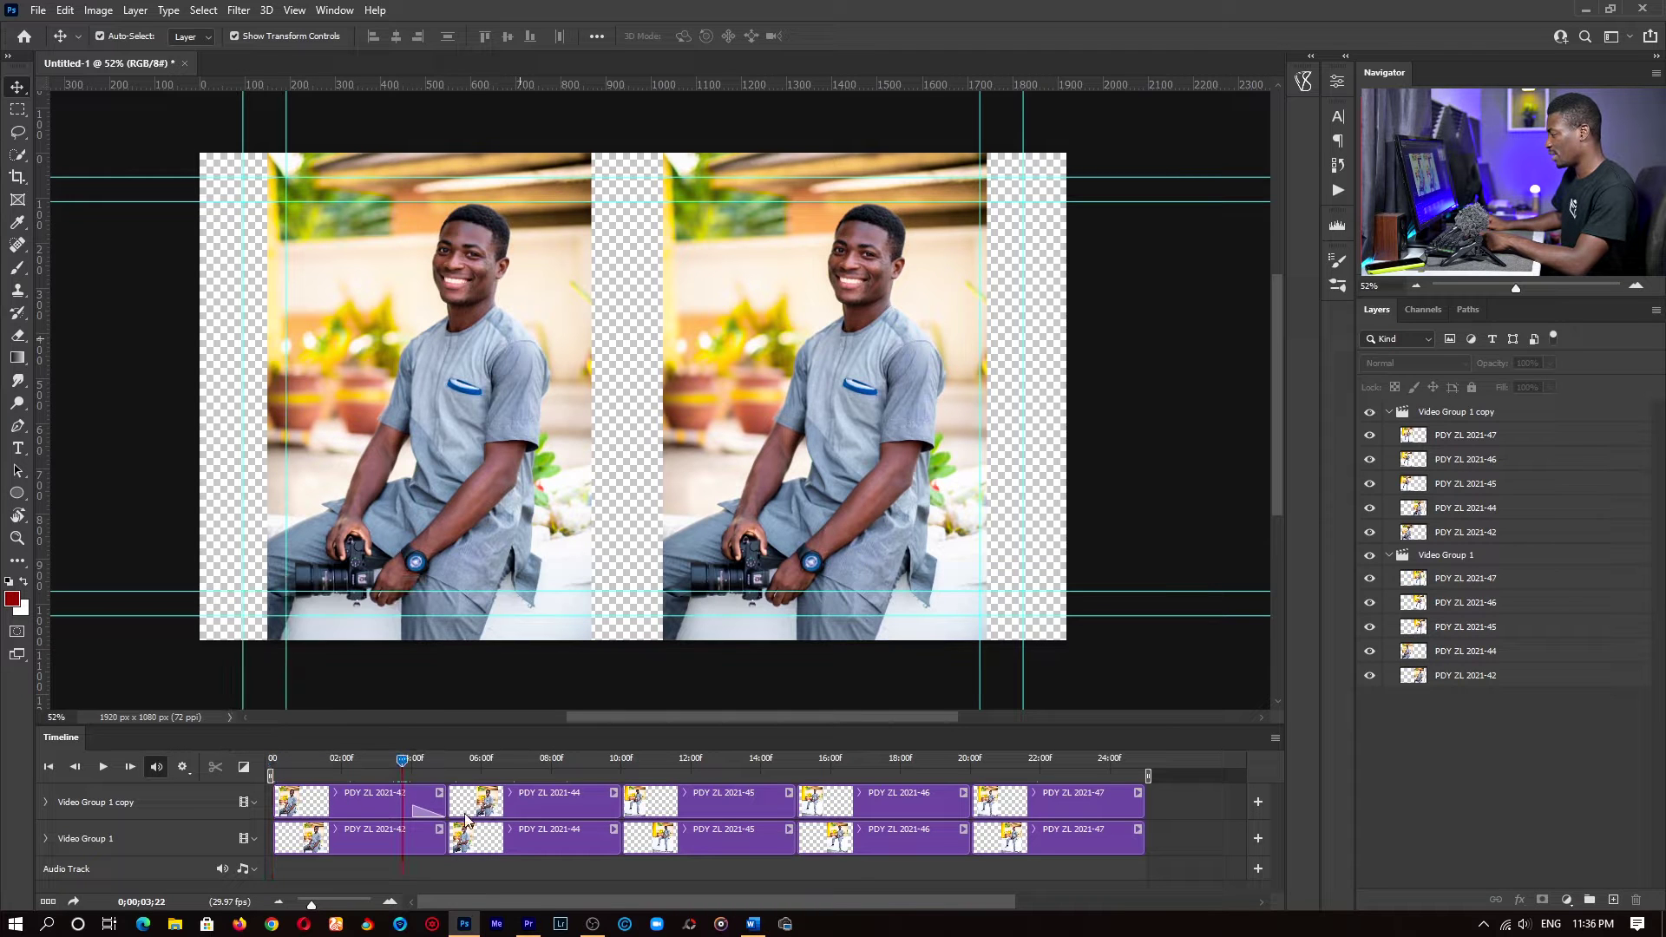
{"action": "key", "text": "space"}
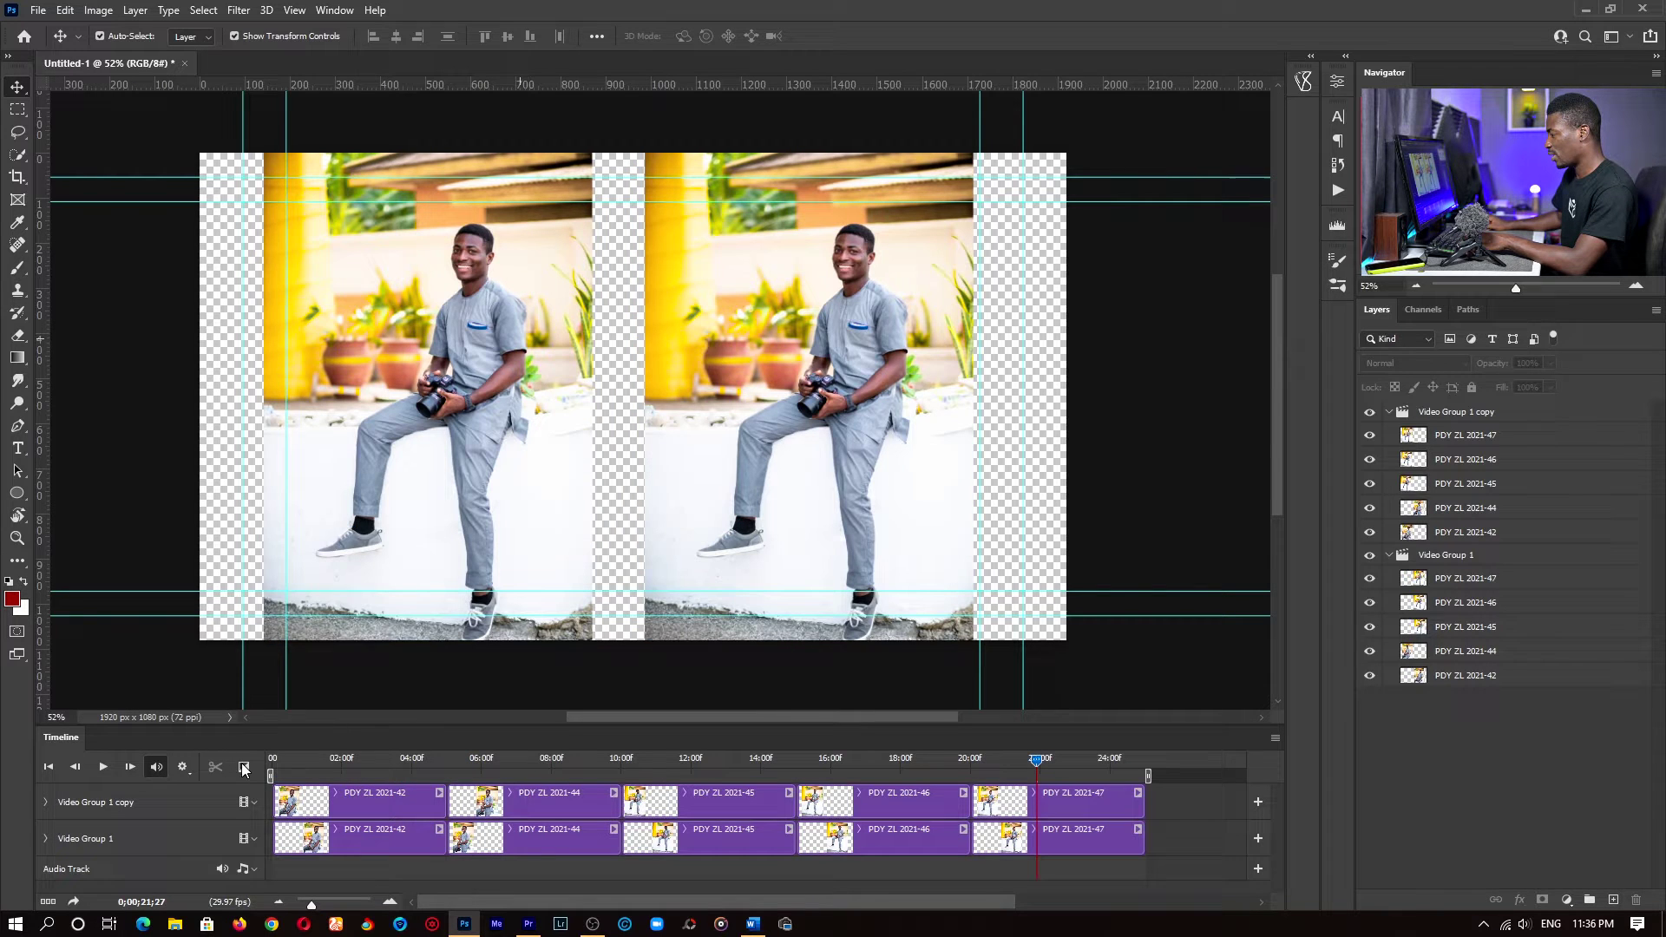
Apply a 1 s Fade to the start of the PDY ZL 2021-44 clip in Video Group 1 copy and play it back.
{"action": "left_click", "coordinate": [244, 768]}
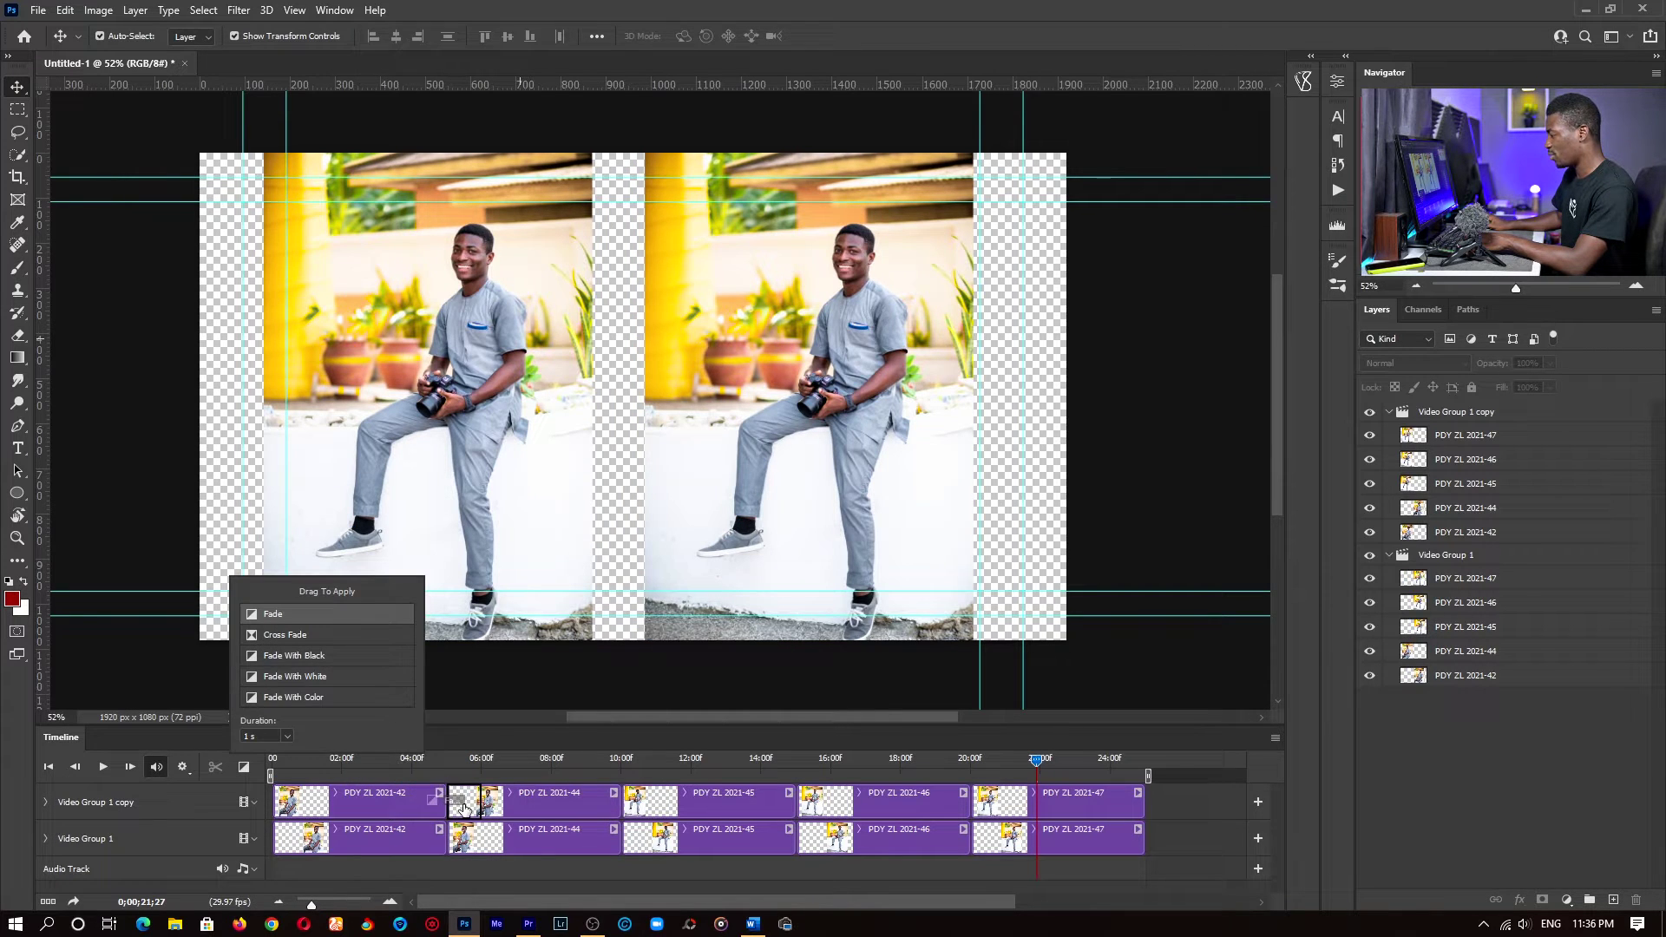
{"action": "left_click_drag", "start_coordinate": [466, 809], "coordinate": [466, 808]}
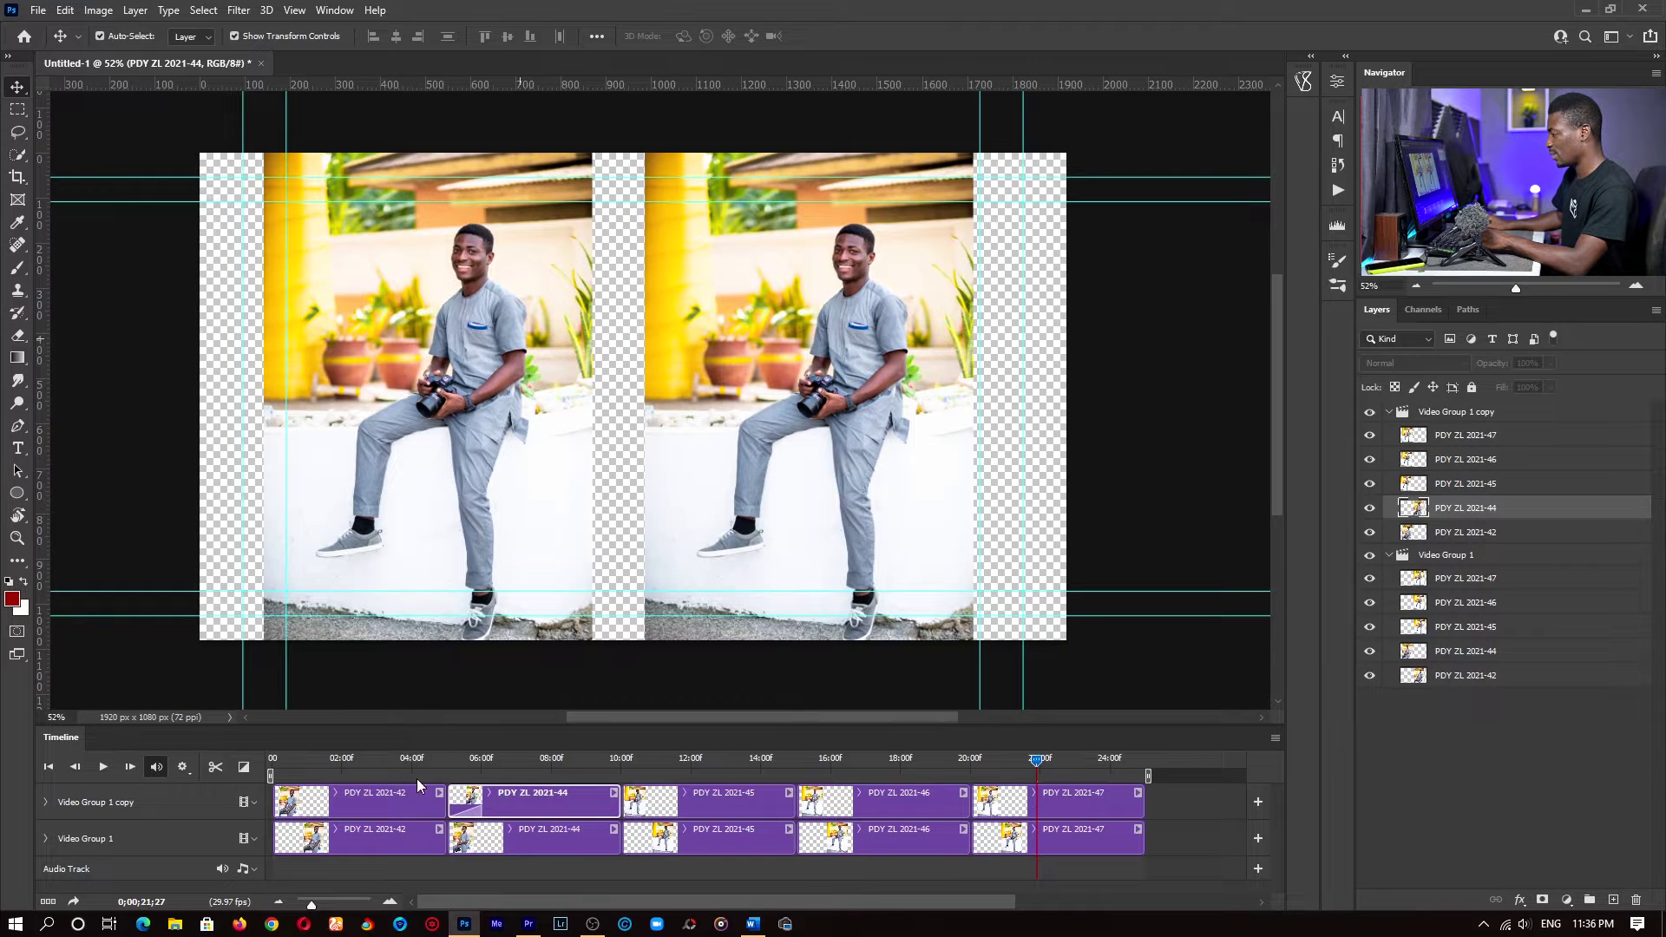
{"action": "left_click_drag", "start_coordinate": [407, 748], "coordinate": [472, 821]}
{"action": "key", "text": "space"}
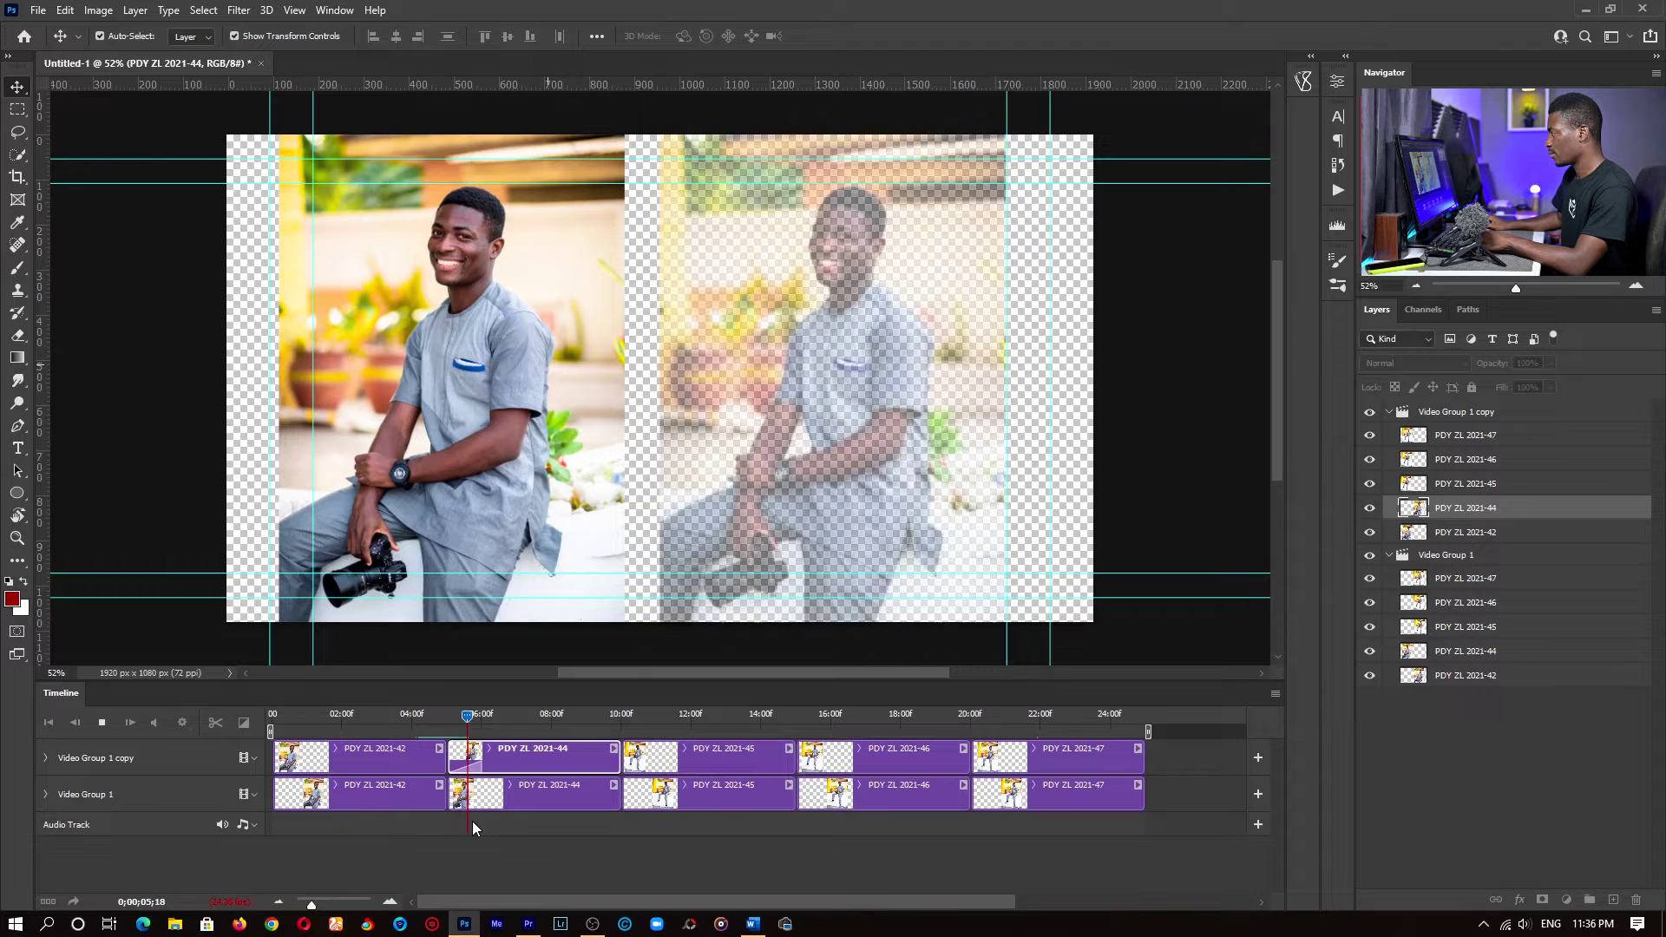
{"action": "key", "text": "space"}
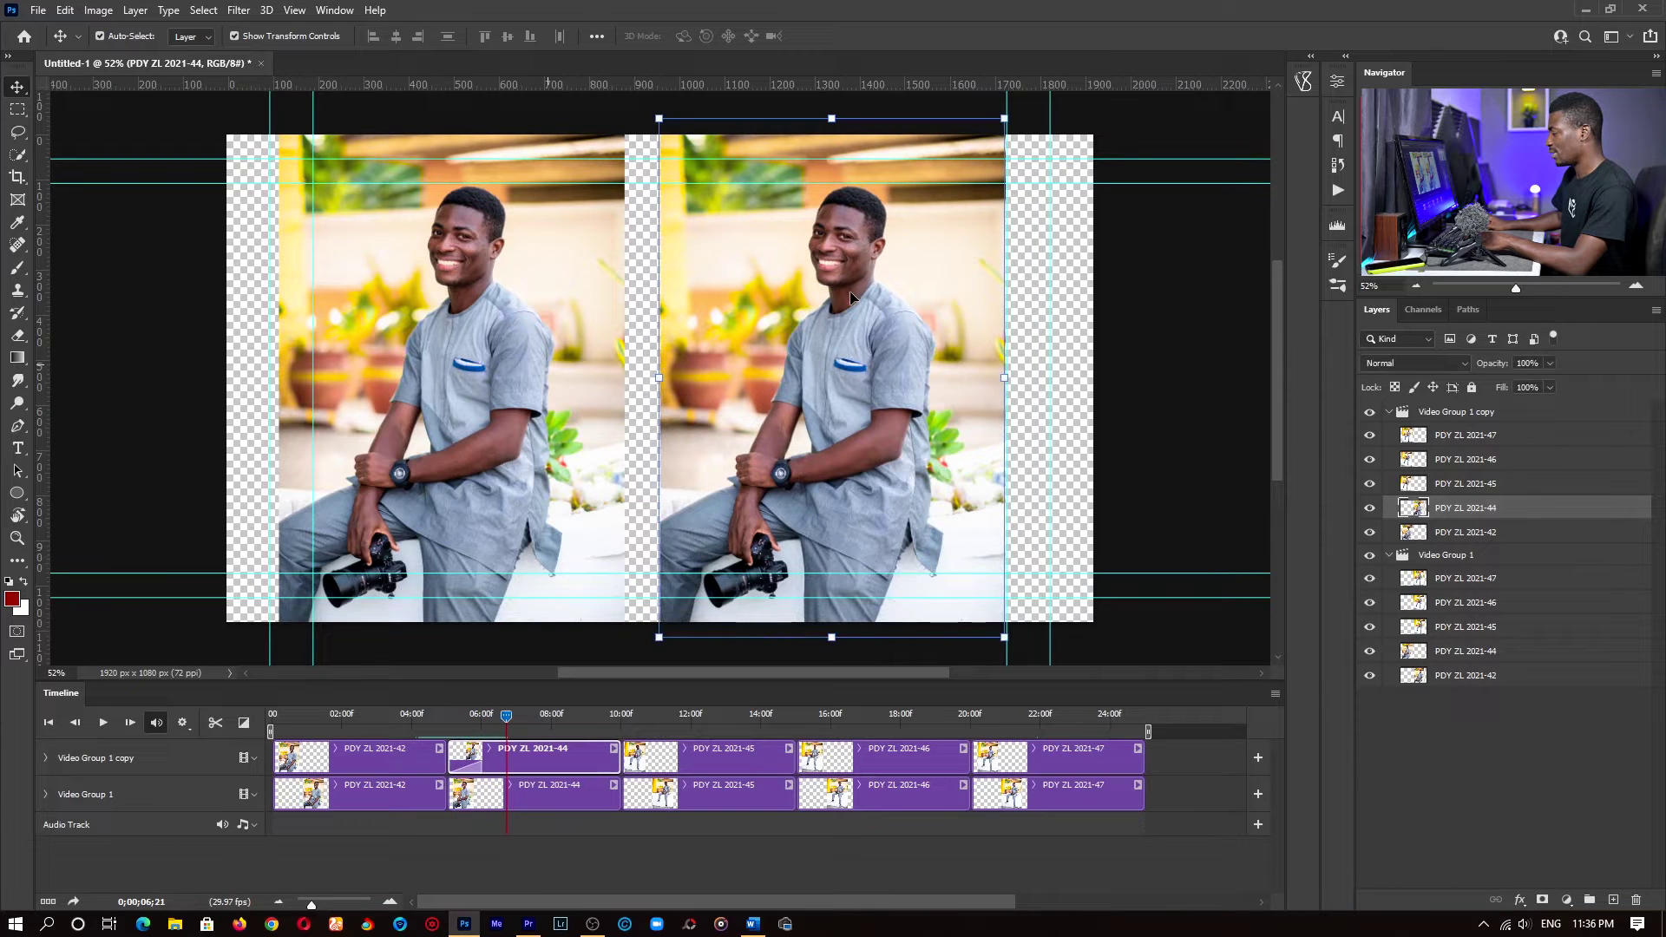
Reapply a Fade lasting 1 s at the start of Video Group 1 copy's PDY ZL 2021-44 clip and preview the change from about 4 seconds.
{"action": "key", "text": "space"}
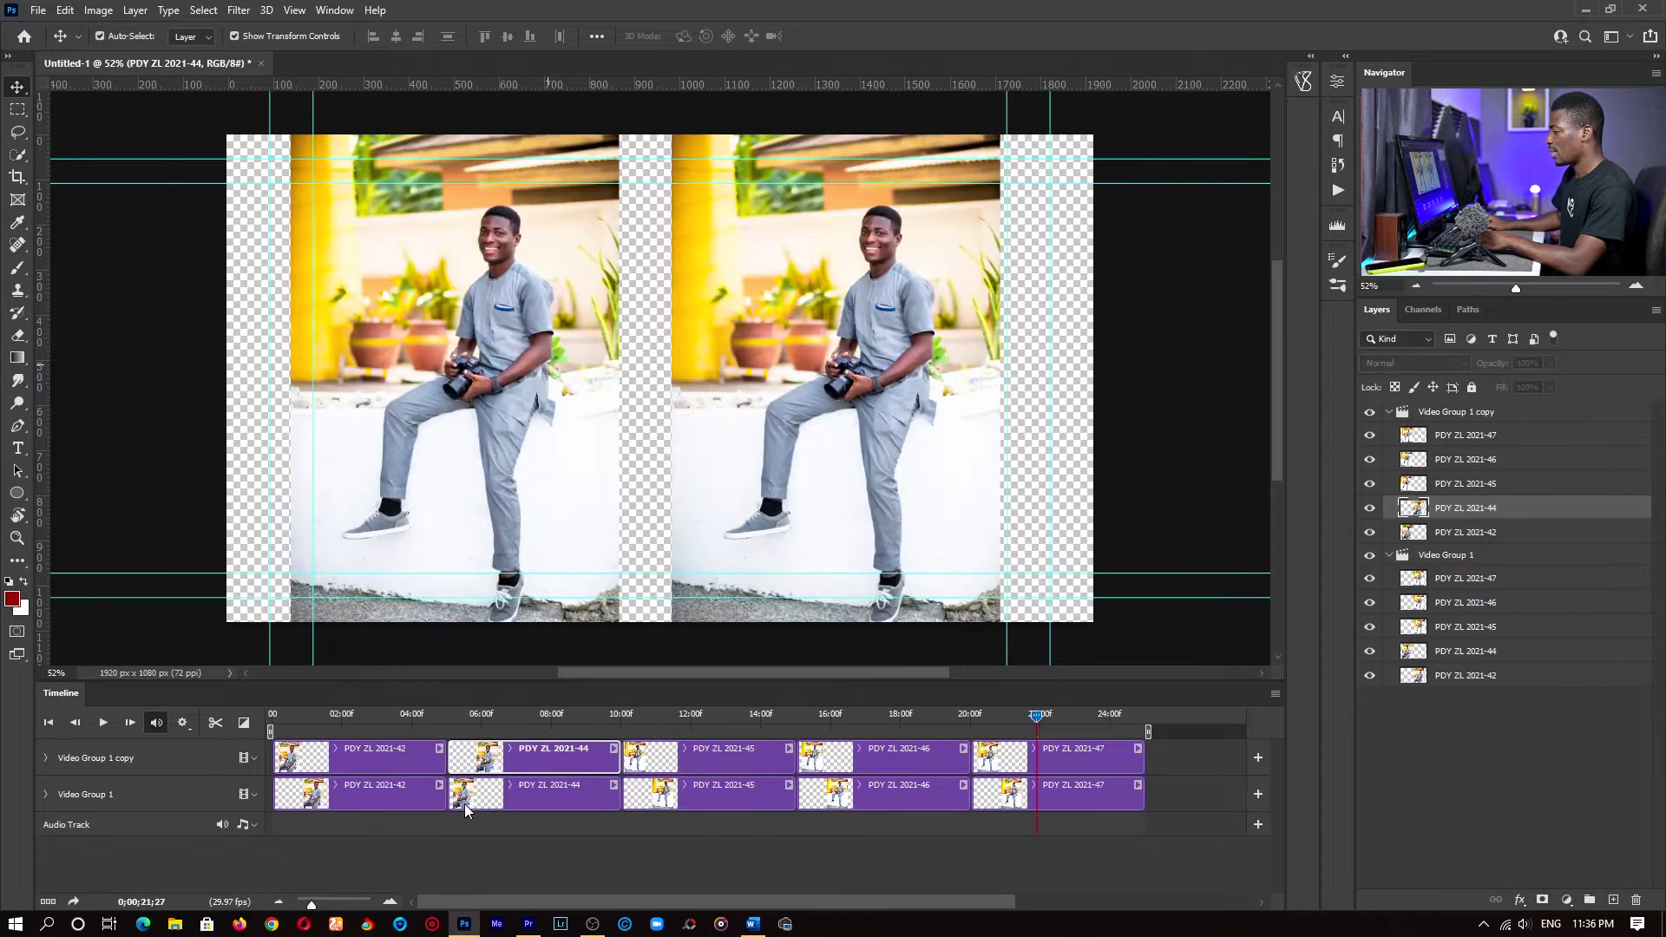
{"action": "left_click", "coordinate": [411, 726]}
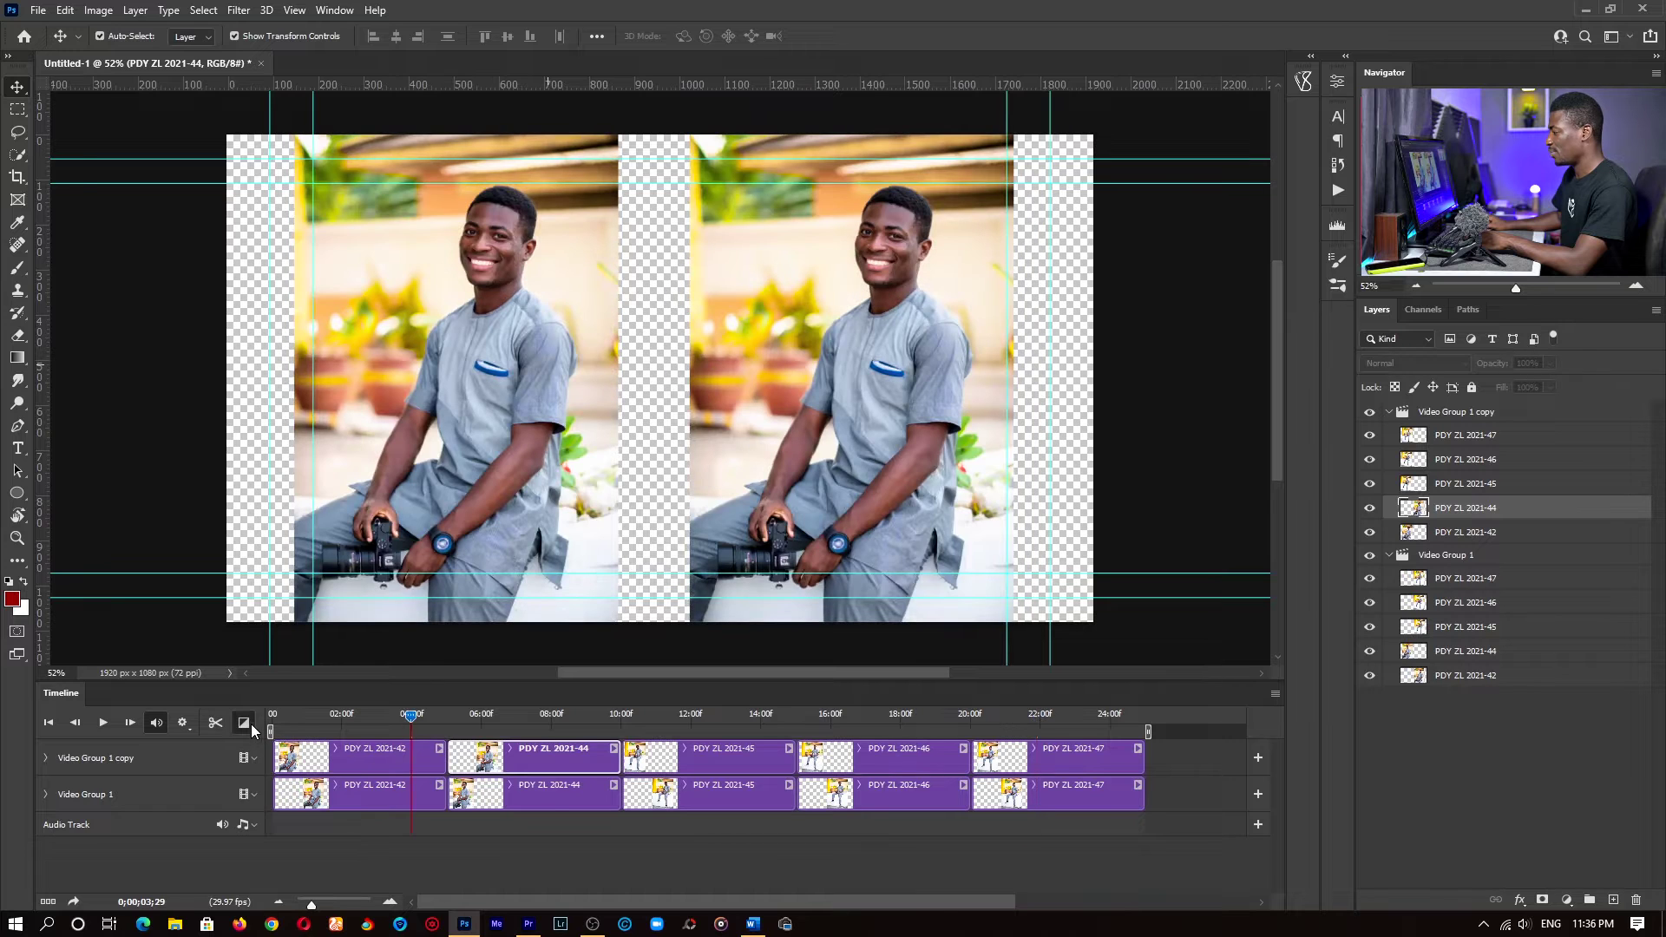
{"action": "left_click", "coordinate": [246, 723]}
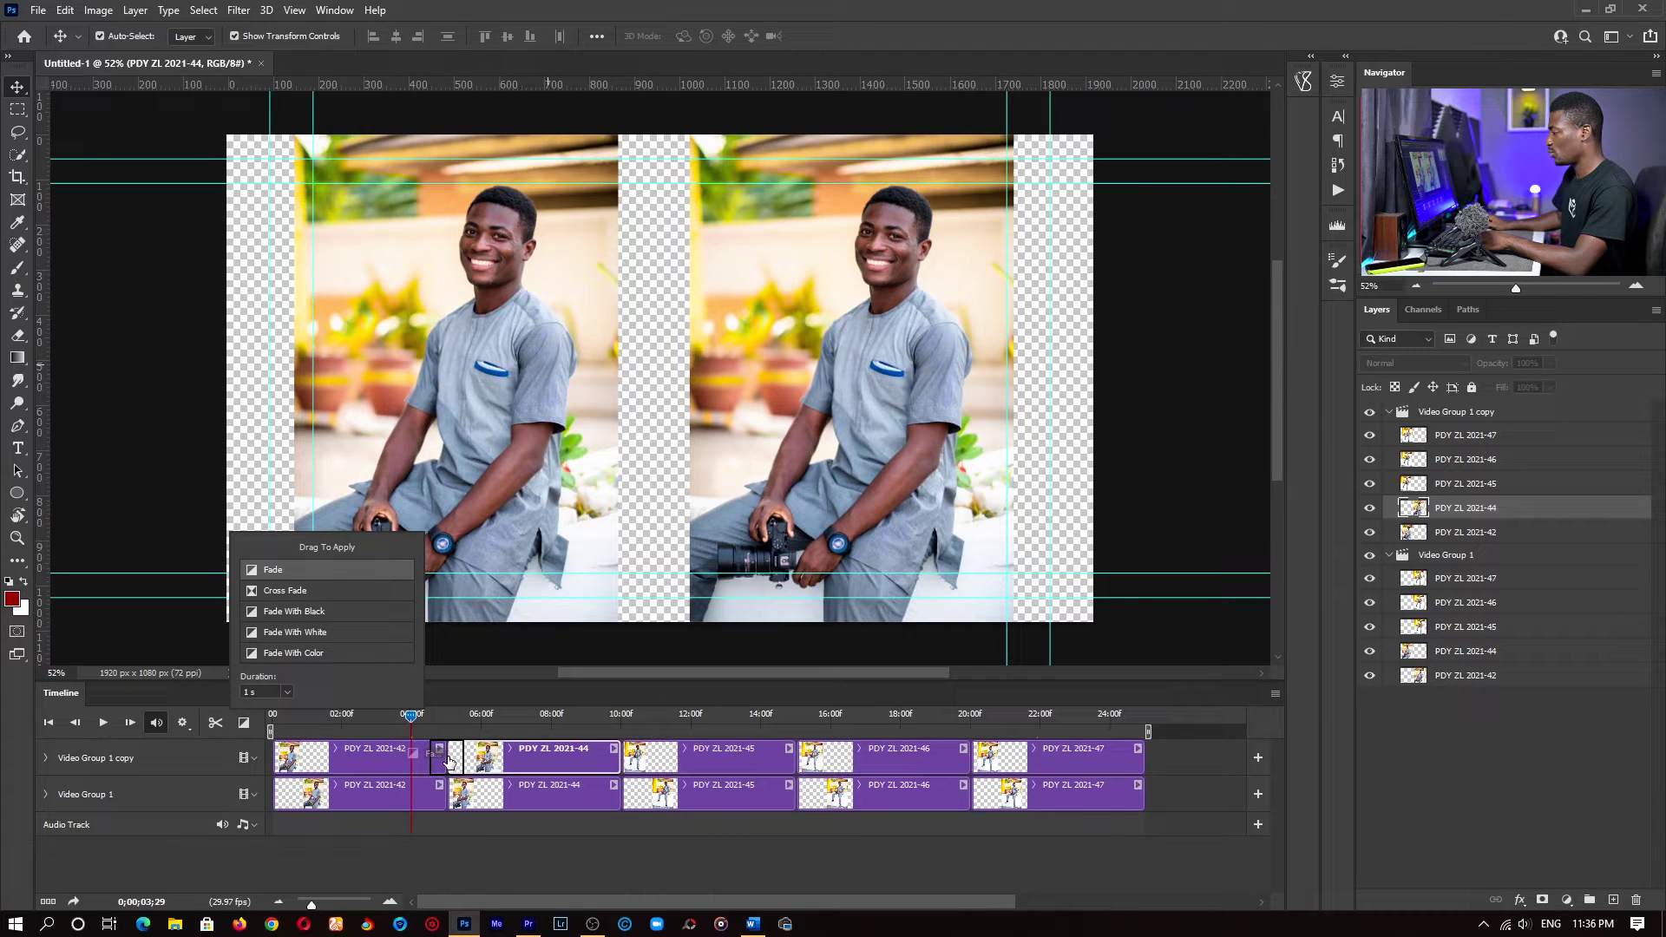
{"action": "left_click_drag", "start_coordinate": [447, 760], "coordinate": [432, 766]}
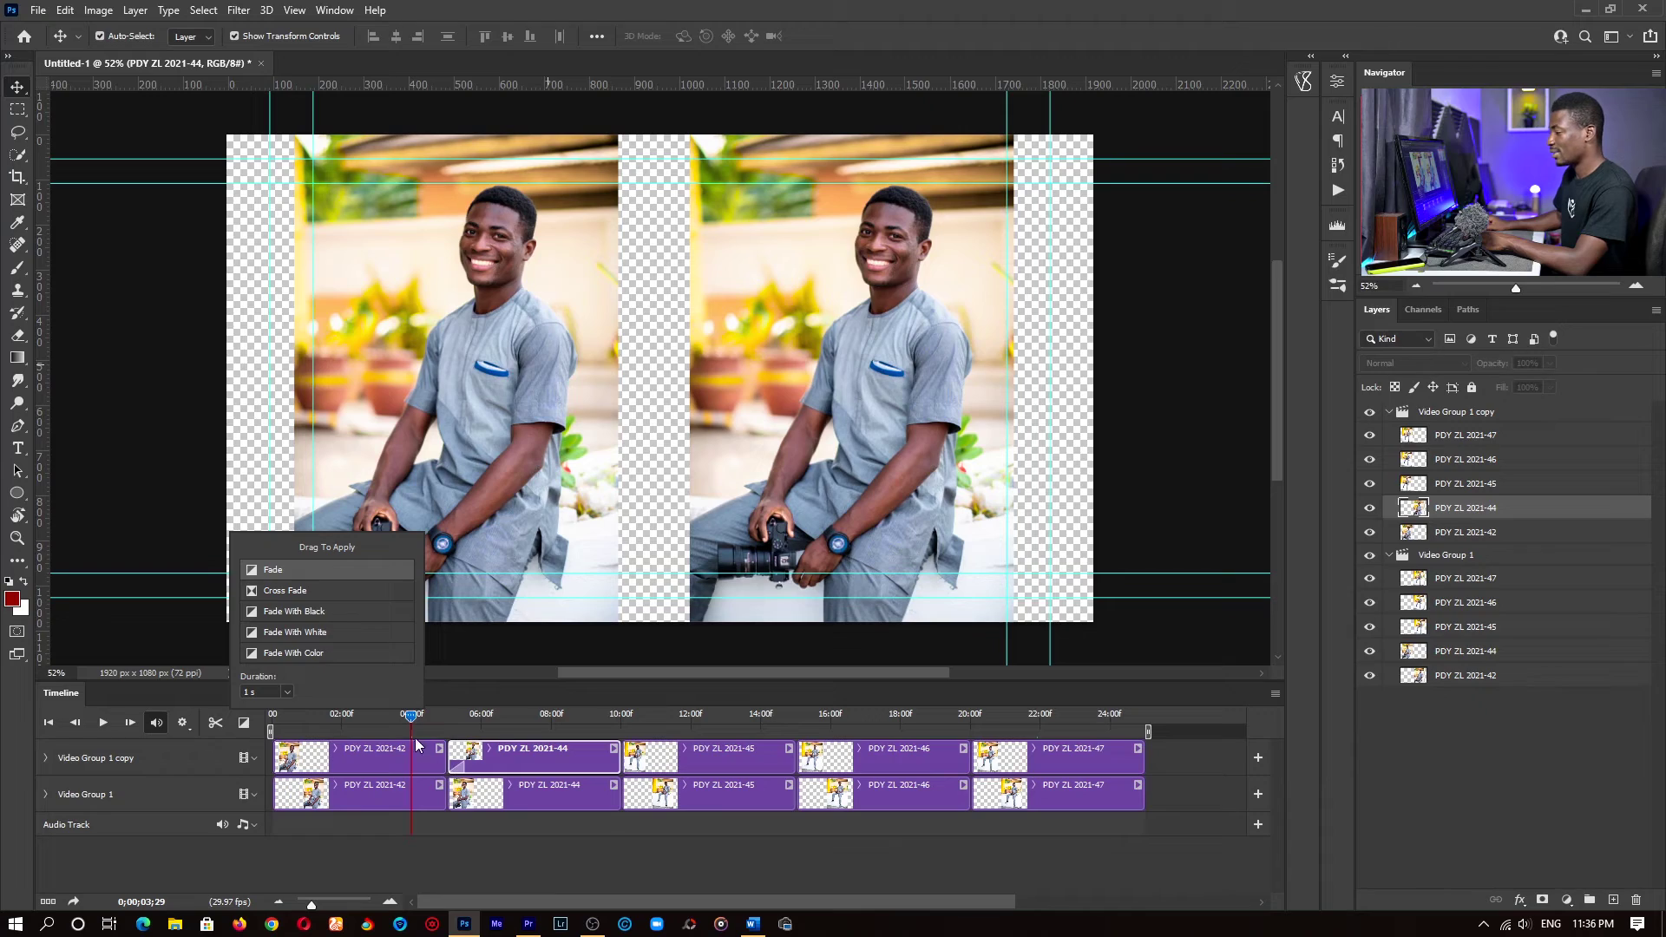
{"action": "key", "text": "space"}
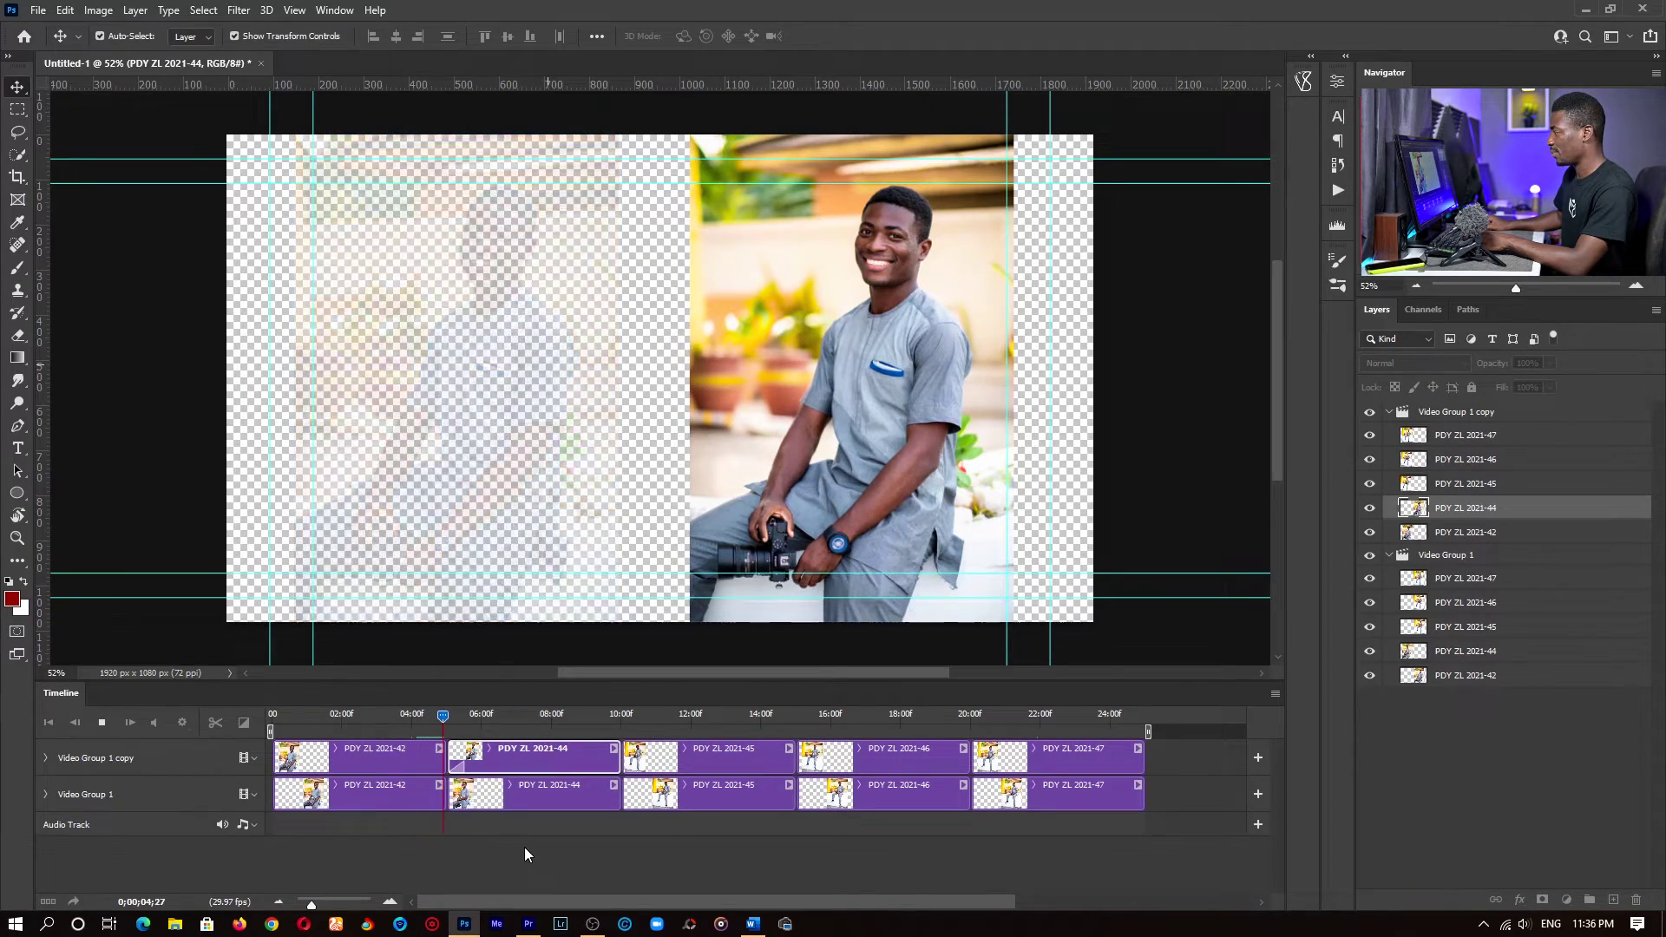
{"action": "key", "text": "space"}
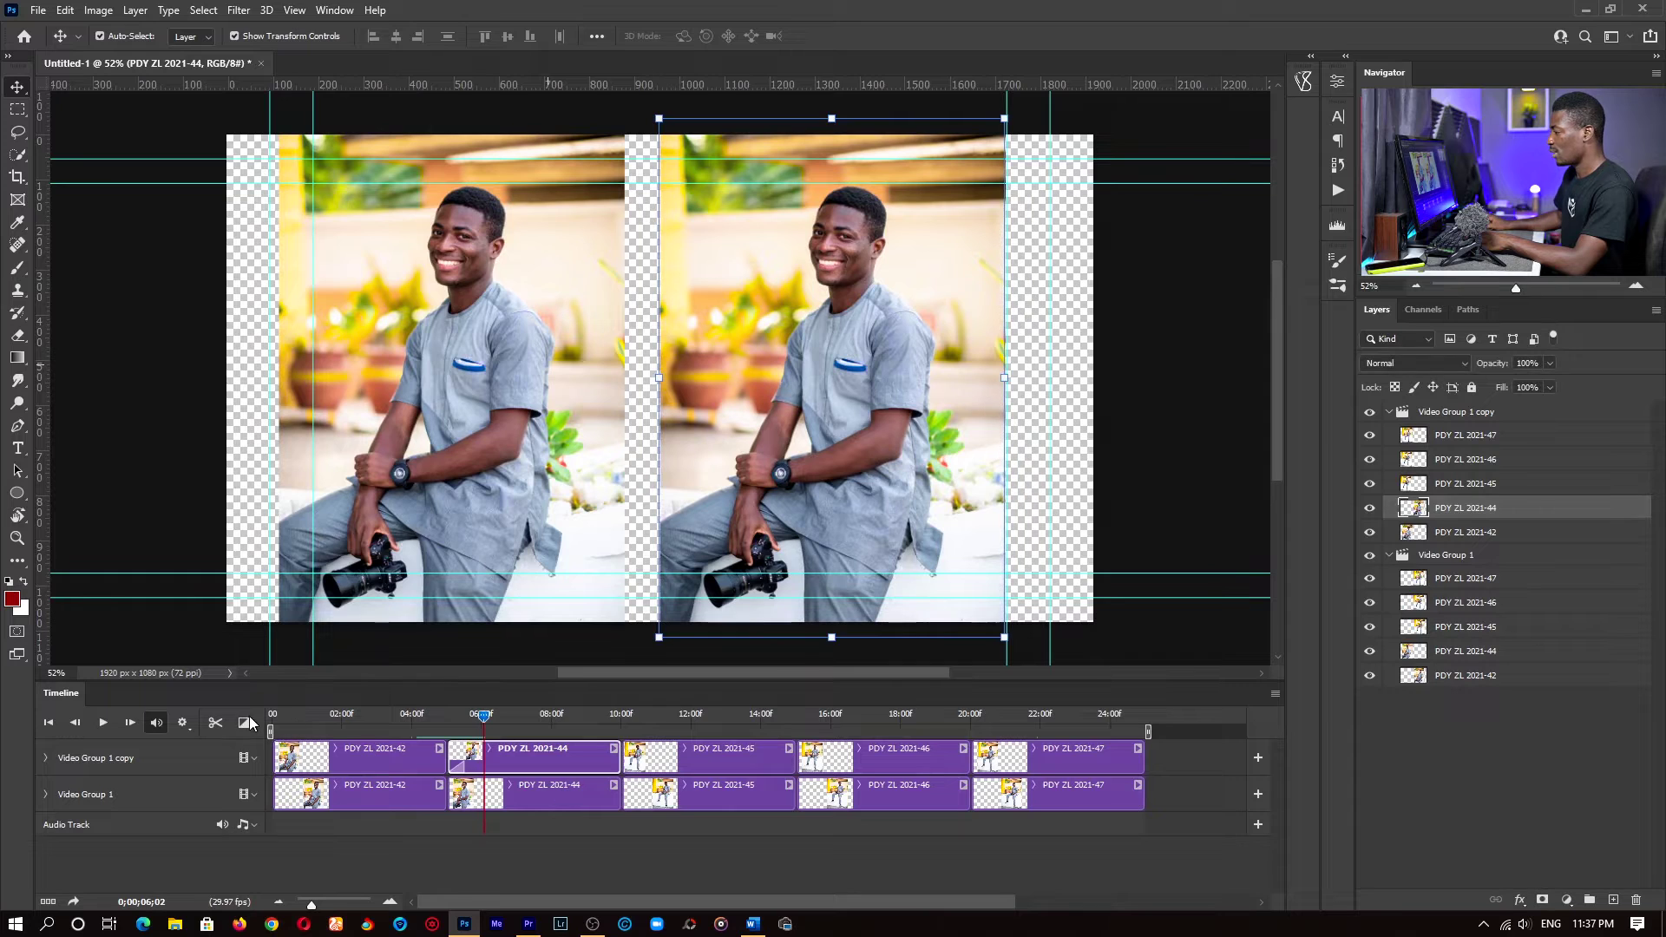
Add 1 s fades to the starts of Video Group 1's PDY ZL 2021-44 and the copy's 45, plus a Cross Fade between 44 and 45 in Video Group 1.
{"action": "left_click", "coordinate": [245, 722]}
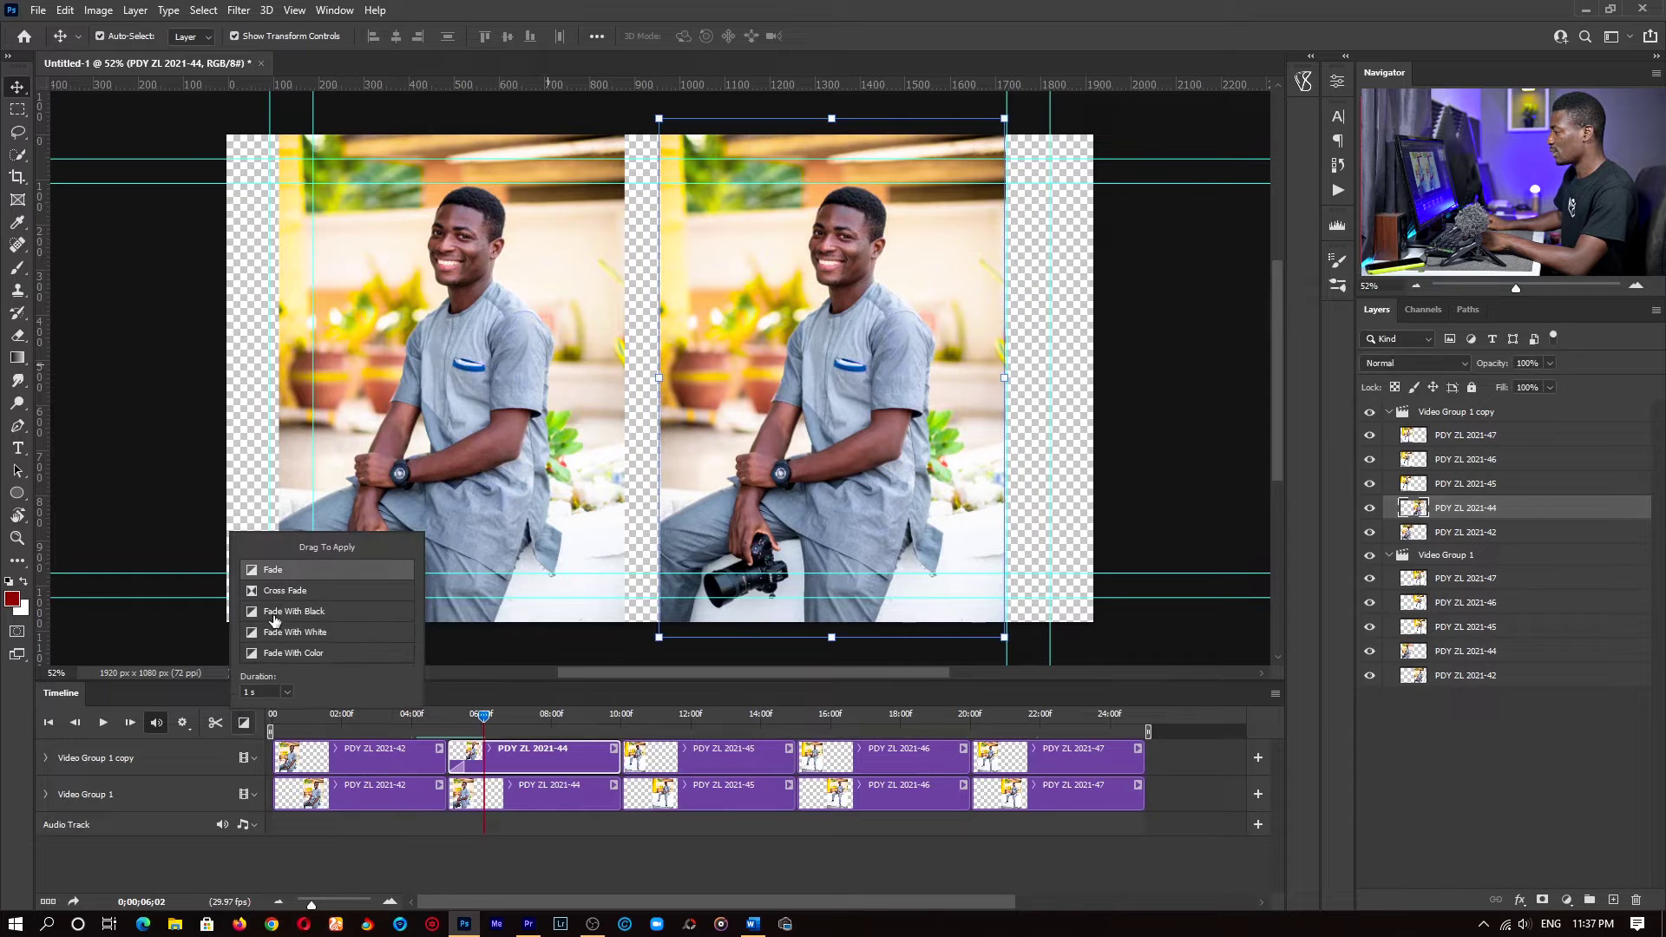
{"action": "mouse_move", "coordinate": [451, 803]}
{"action": "left_mouse_down"}
{"action": "mouse_move", "coordinate": [328, 629]}
{"action": "mouse_move", "coordinate": [448, 793]}
{"action": "left_mouse_up"}
{"action": "left_click", "coordinate": [244, 723]}
{"action": "left_click_drag", "start_coordinate": [390, 625], "coordinate": [622, 757]}
{"action": "left_click_drag", "start_coordinate": [347, 592], "coordinate": [631, 797]}
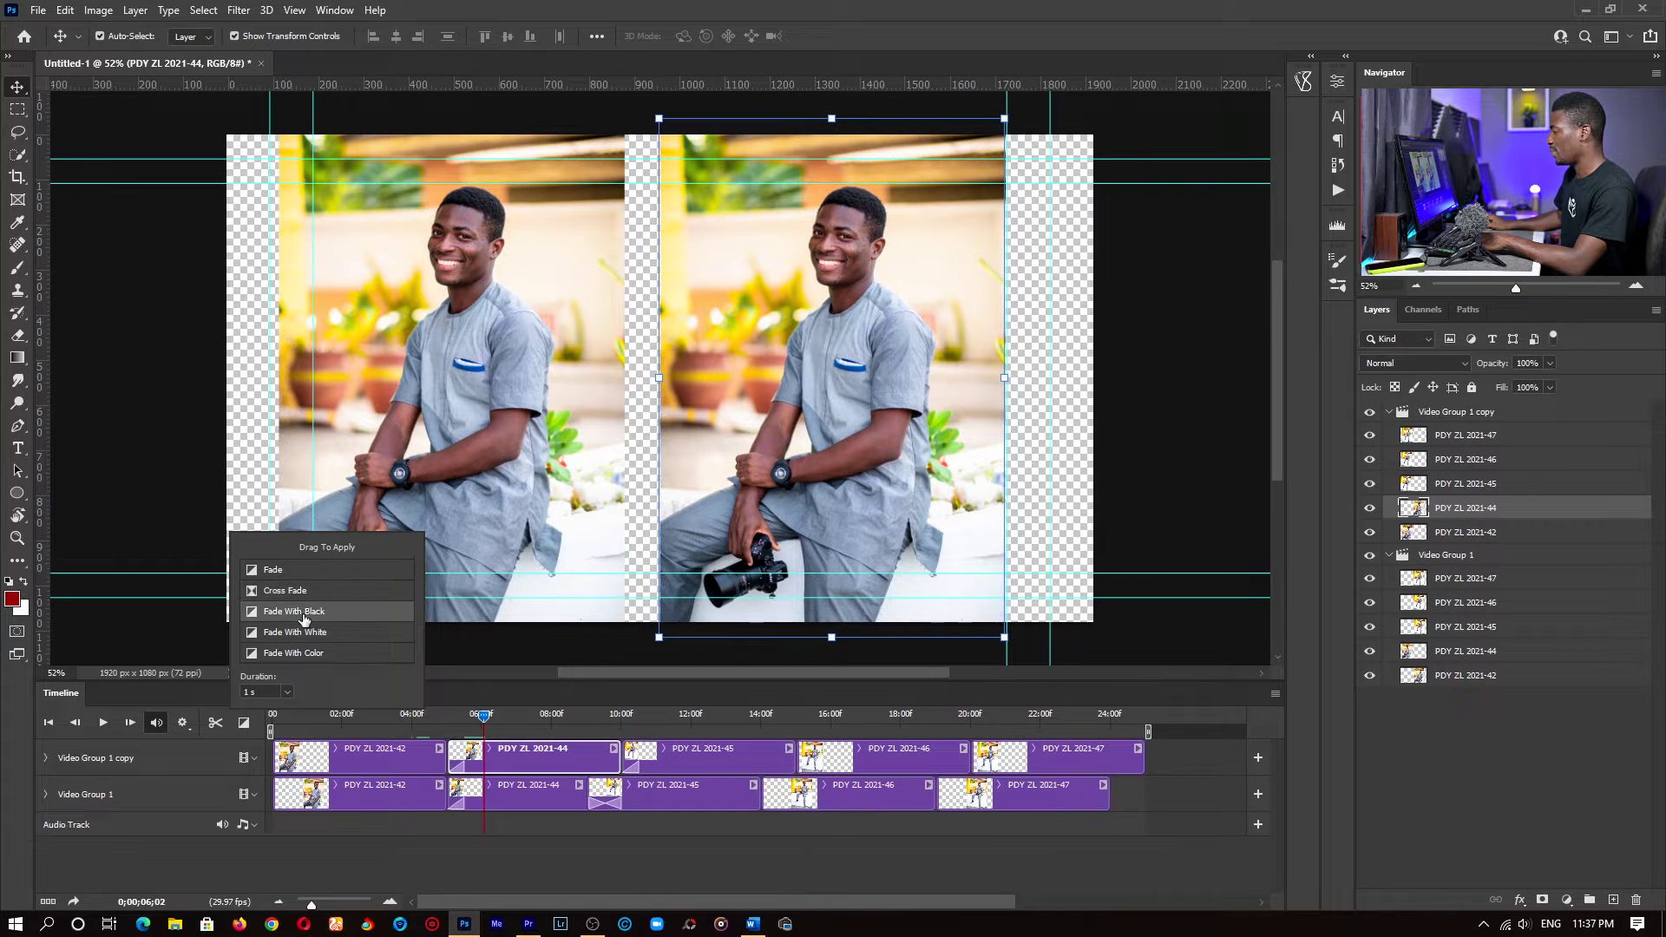
Add Fade With Black to the copy's 46 and Video Group 1's 47, Fade With White to Video Group 1's 46, and Cross Fade to the copy's 46–47 cut.
{"action": "left_click_drag", "start_coordinate": [300, 613], "coordinate": [797, 756]}
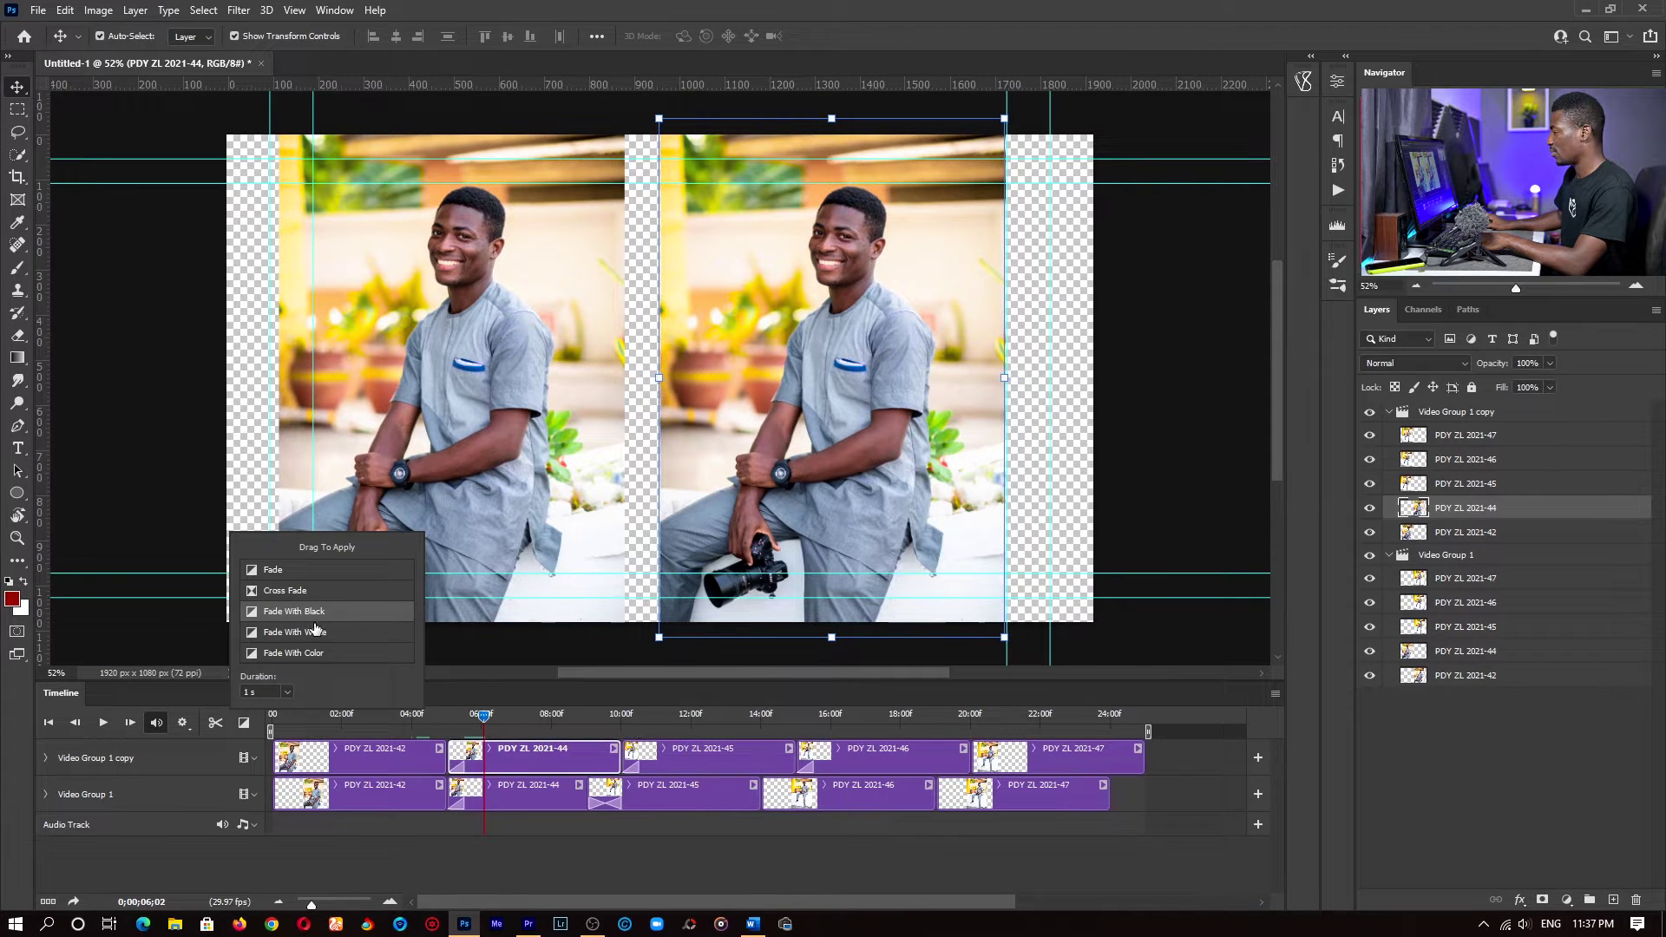
{"action": "left_click_drag", "start_coordinate": [315, 629], "coordinate": [763, 795]}
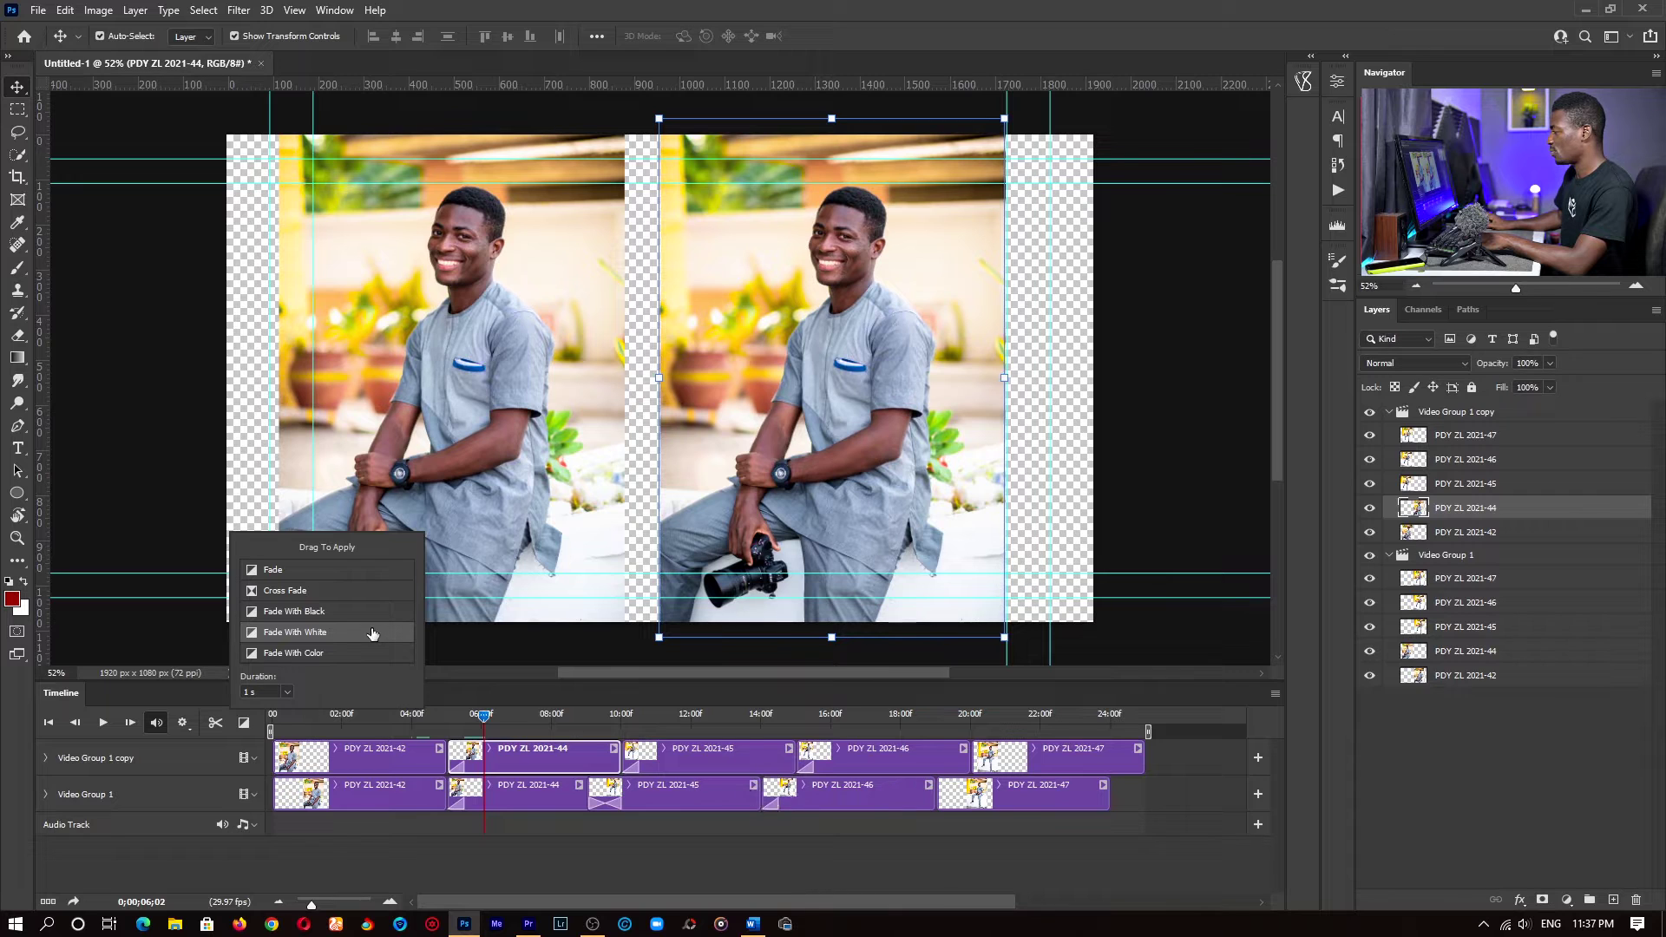
{"action": "left_click_drag", "start_coordinate": [299, 612], "coordinate": [935, 792]}
{"action": "left_click_drag", "start_coordinate": [285, 591], "coordinate": [981, 759]}
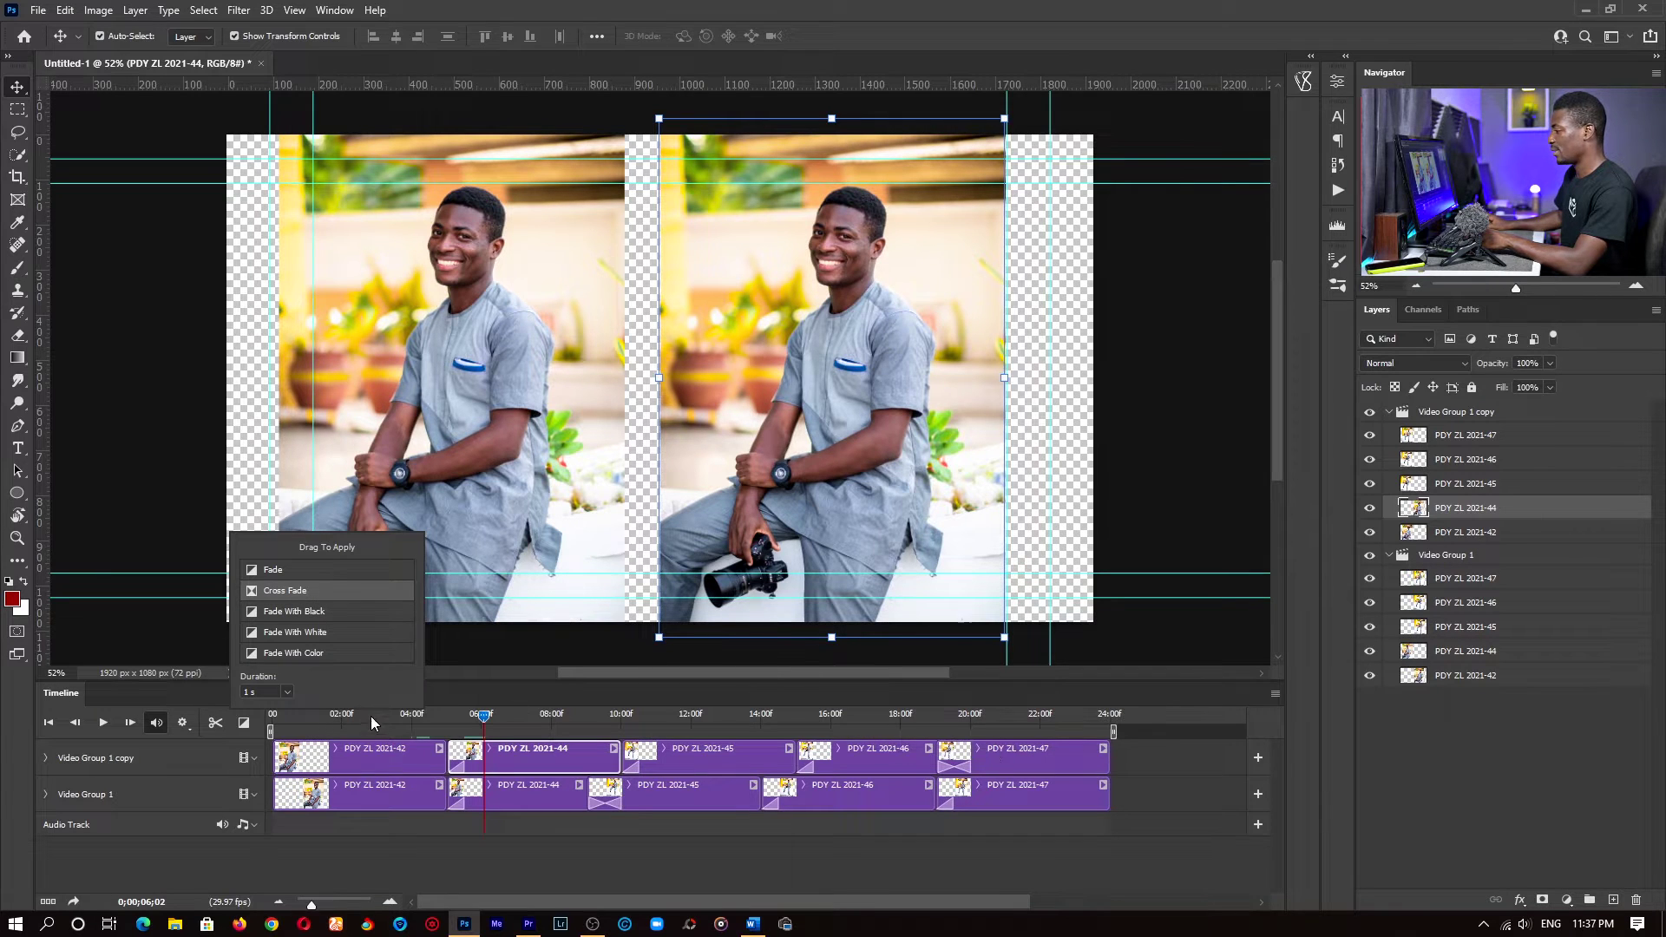
Play the slideshow from the start, then replay the PDY ZL 2021-42 to 44 change to review its fade transitions.
{"action": "key", "text": "Home"}
{"action": "key", "text": "space"}
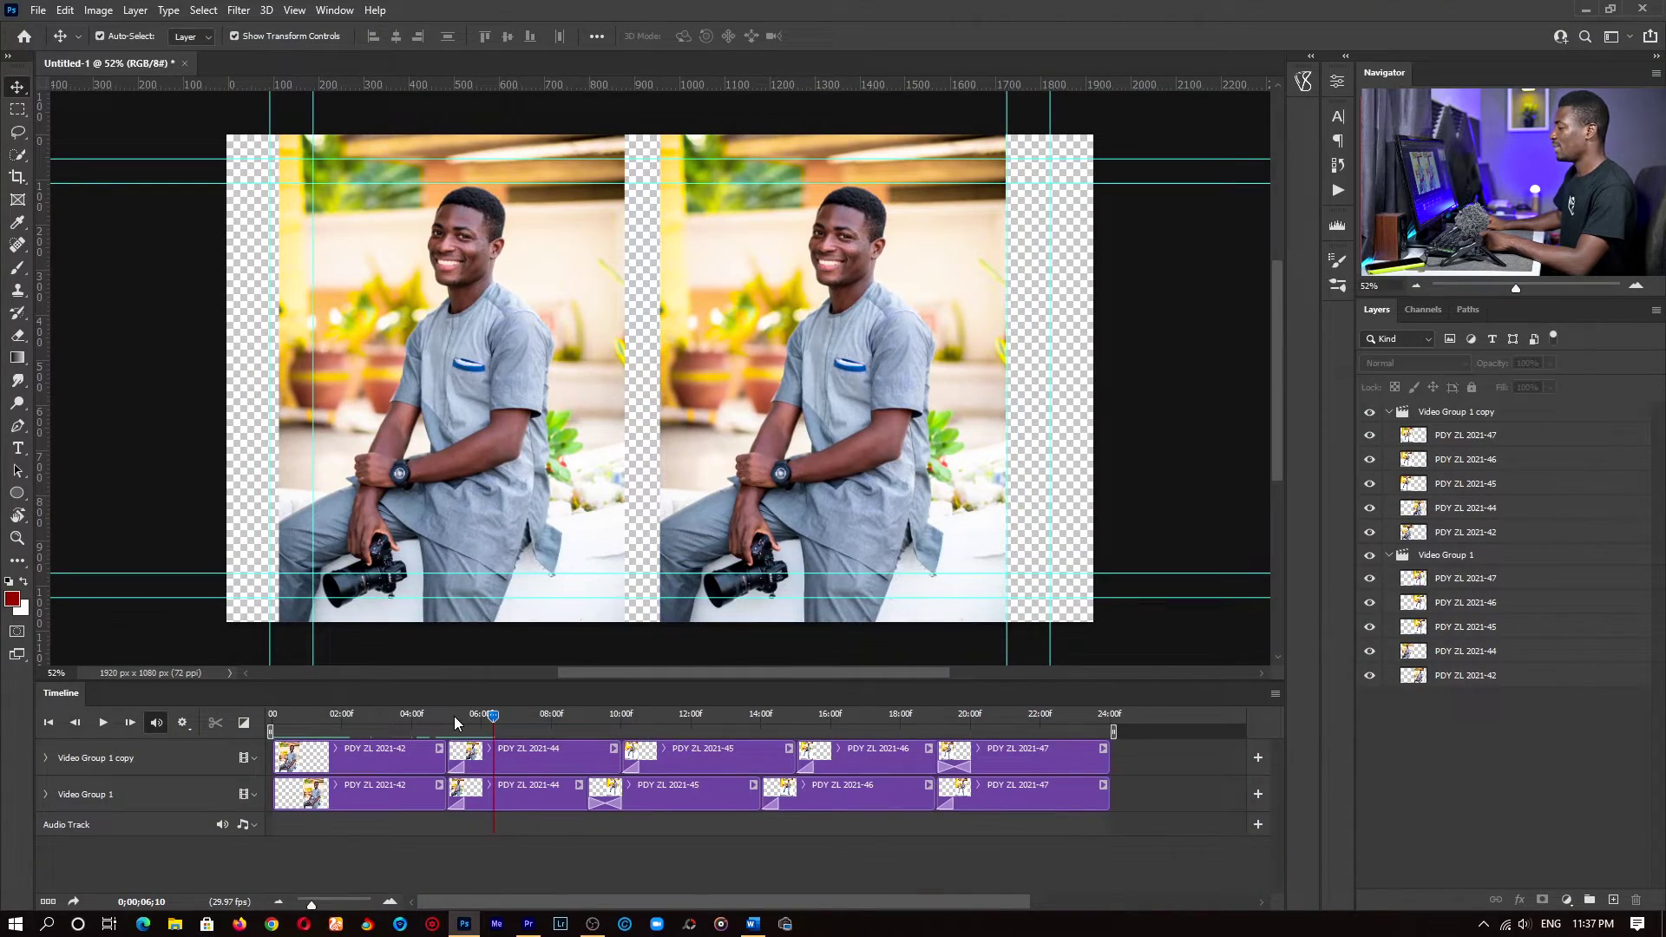
{"action": "left_click", "coordinate": [439, 717]}
{"action": "key", "text": "space"}
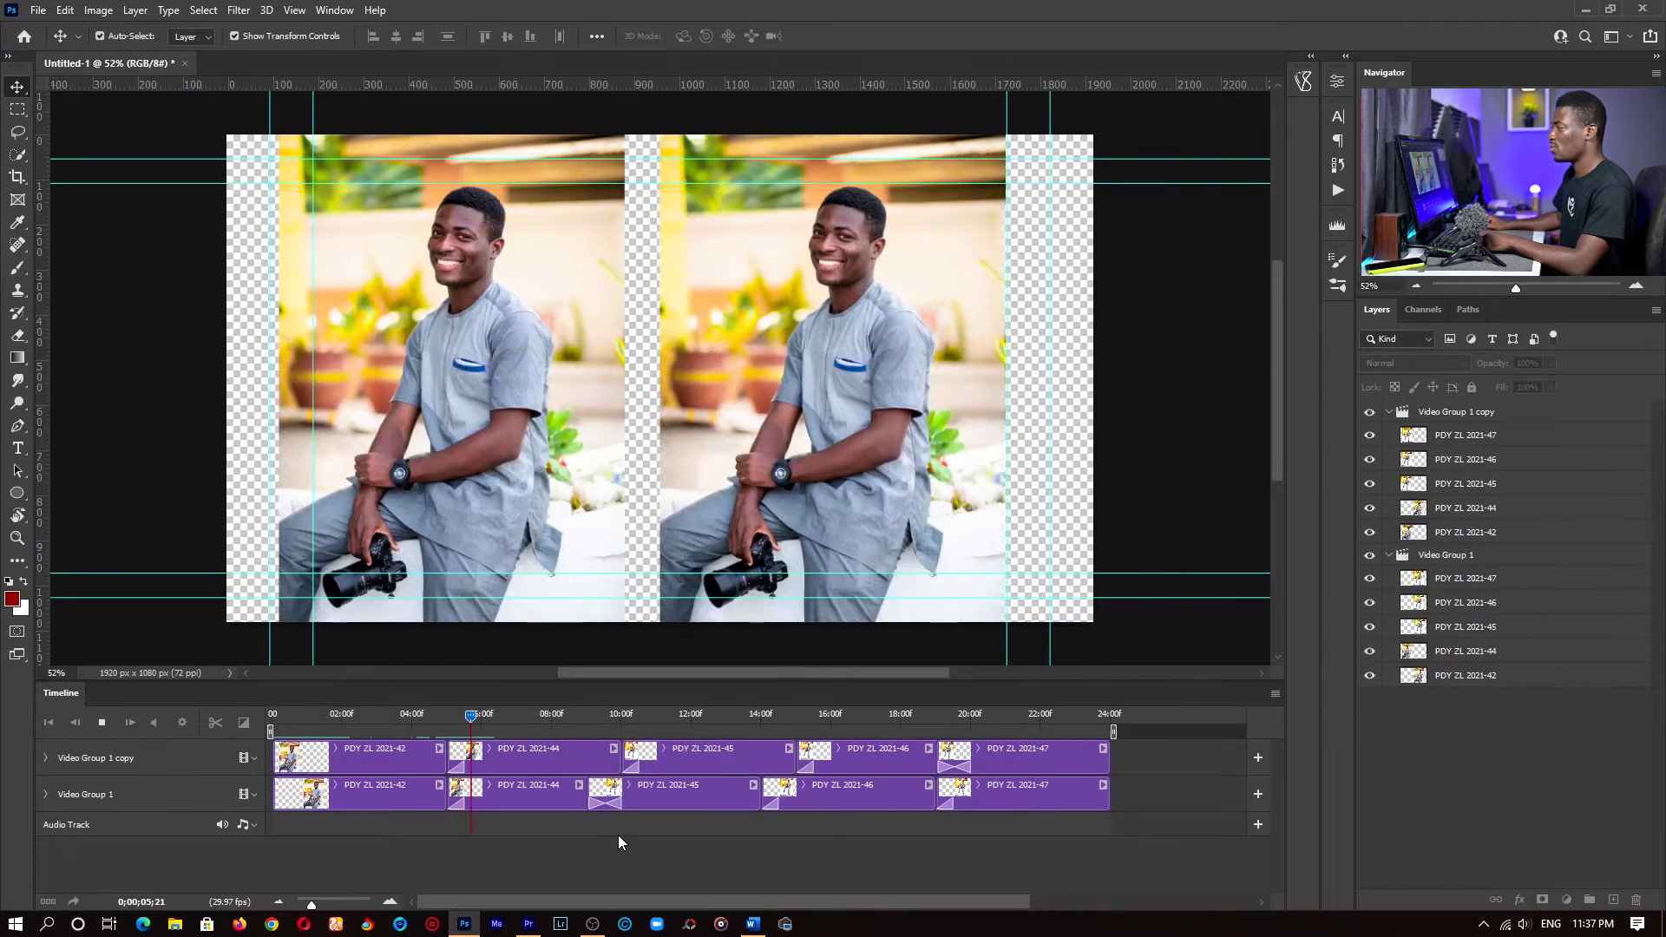
{"action": "key", "text": "space"}
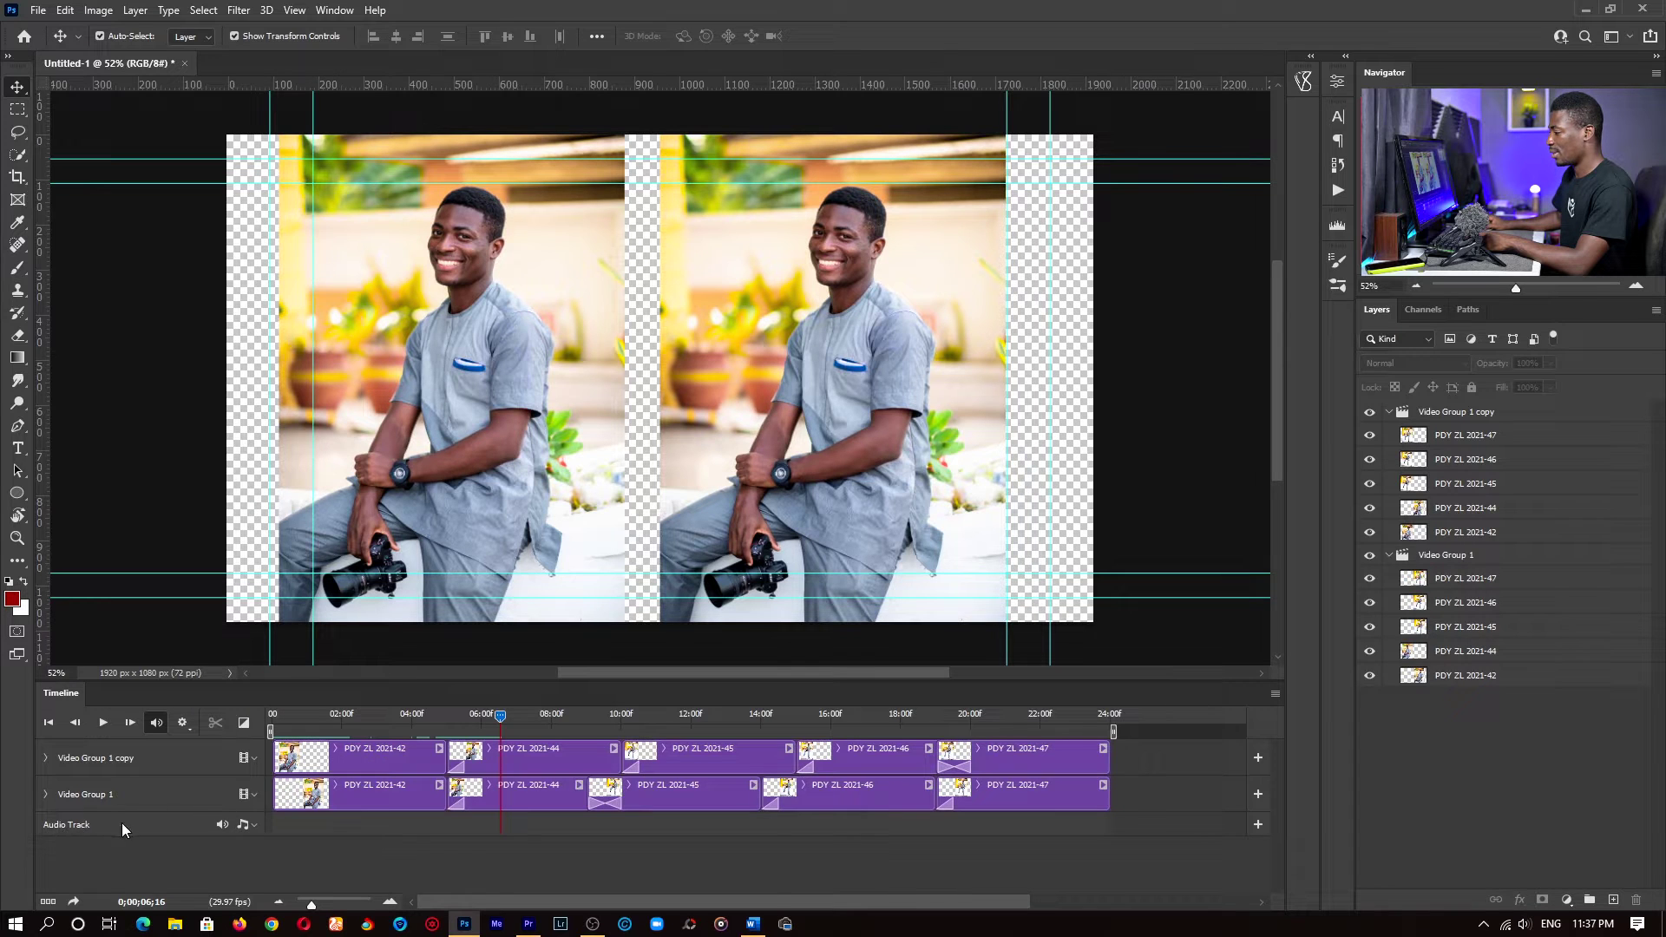
Add the Positive Fuse - French Fuse music file from the Desktop to the audio track.
{"action": "left_click", "coordinate": [246, 825]}
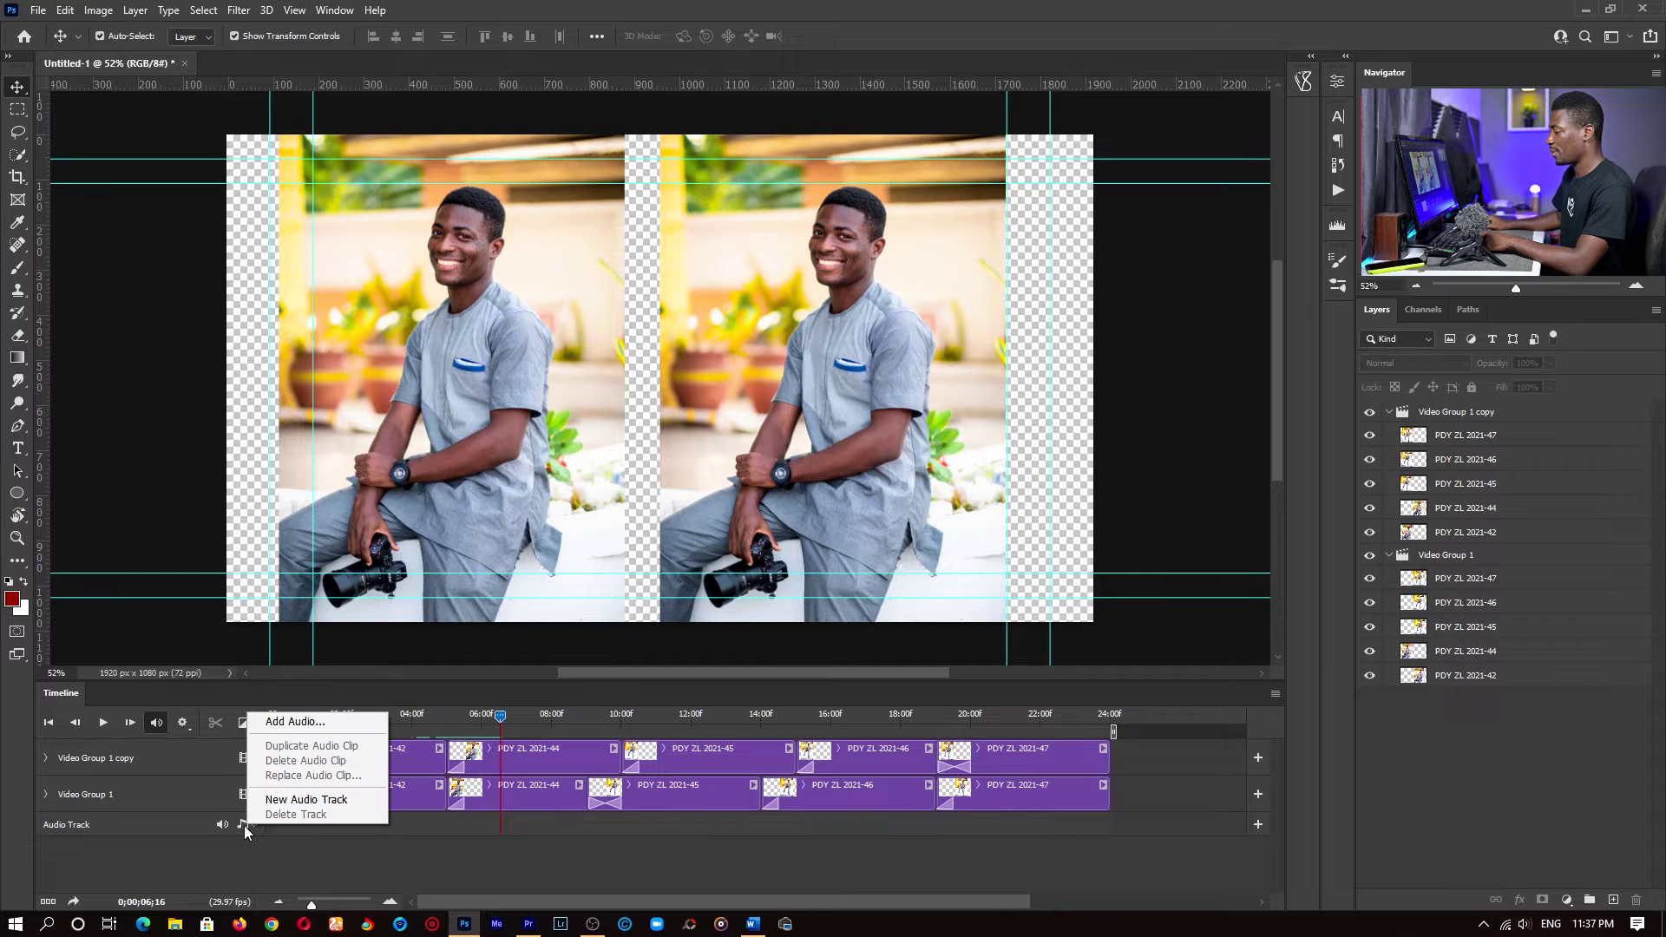
{"action": "left_click", "coordinate": [290, 722]}
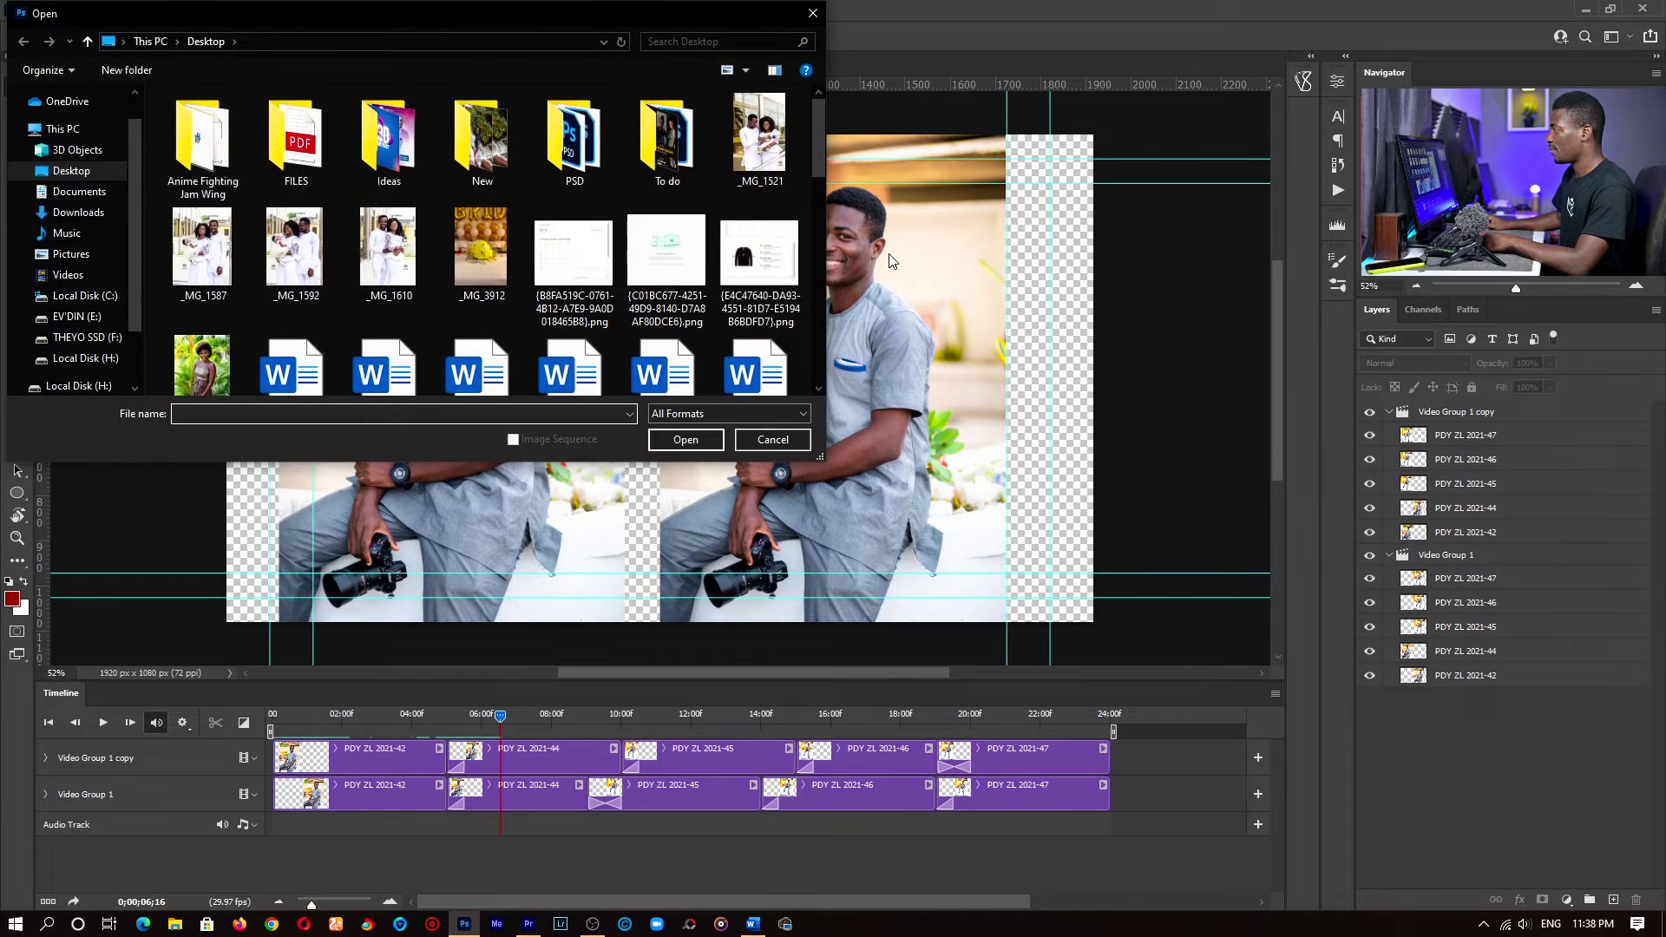
{"action": "left_click_drag", "start_coordinate": [820, 160], "coordinate": [820, 354]}
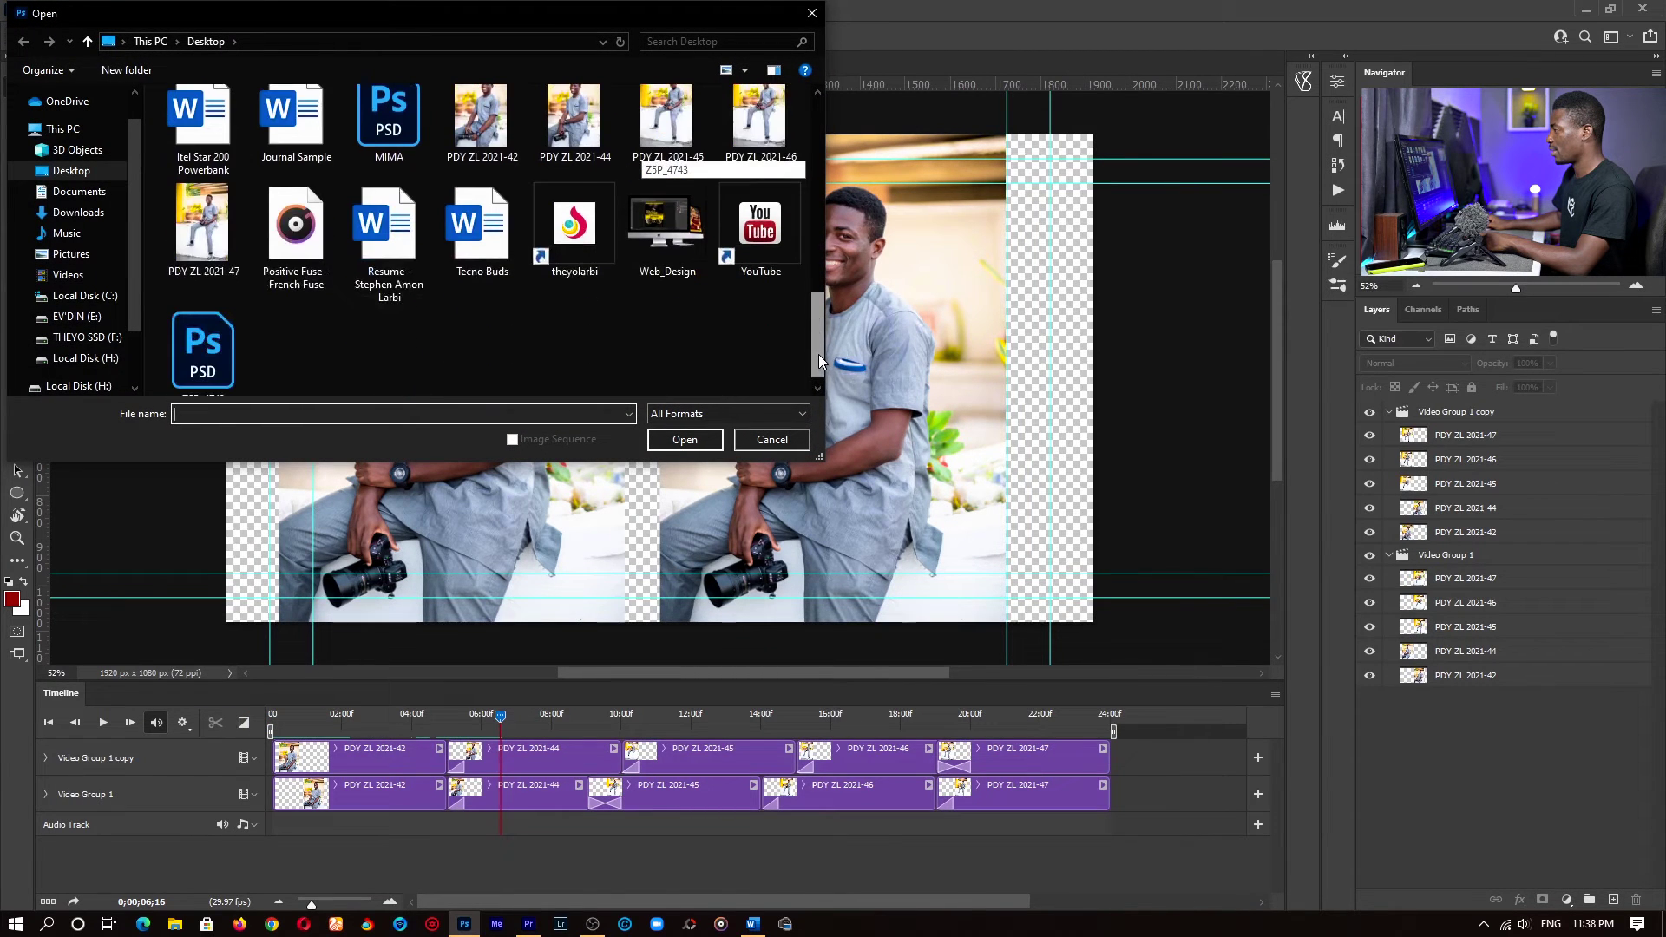
{"action": "left_click", "coordinate": [296, 232]}
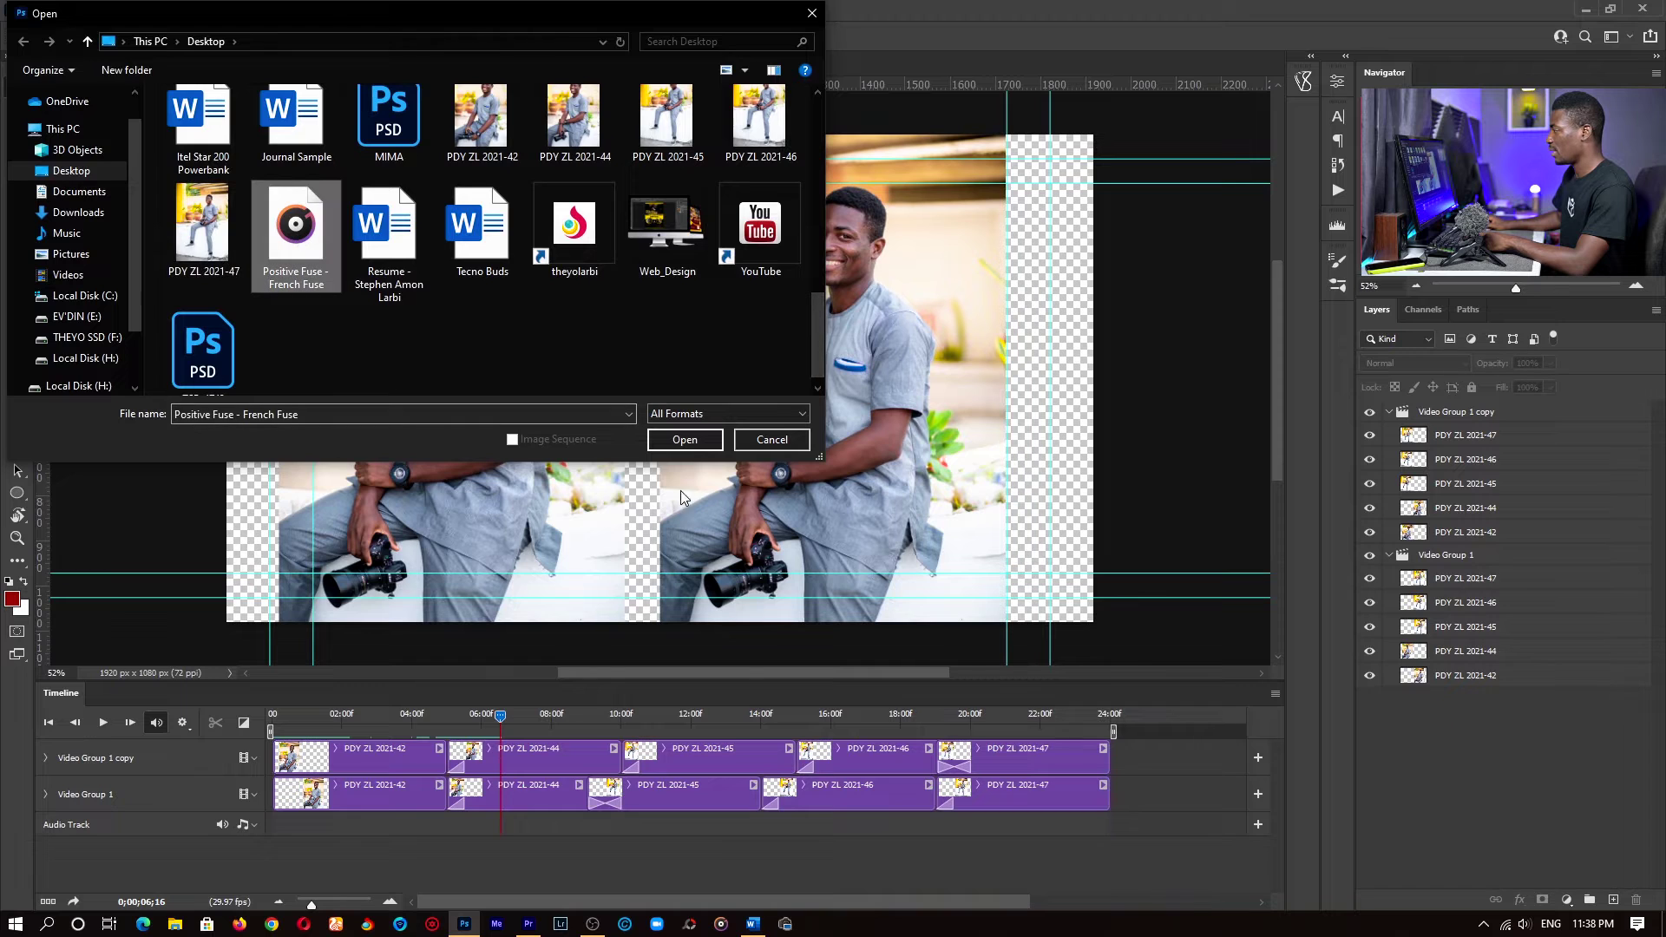
{"action": "left_click", "coordinate": [685, 440]}
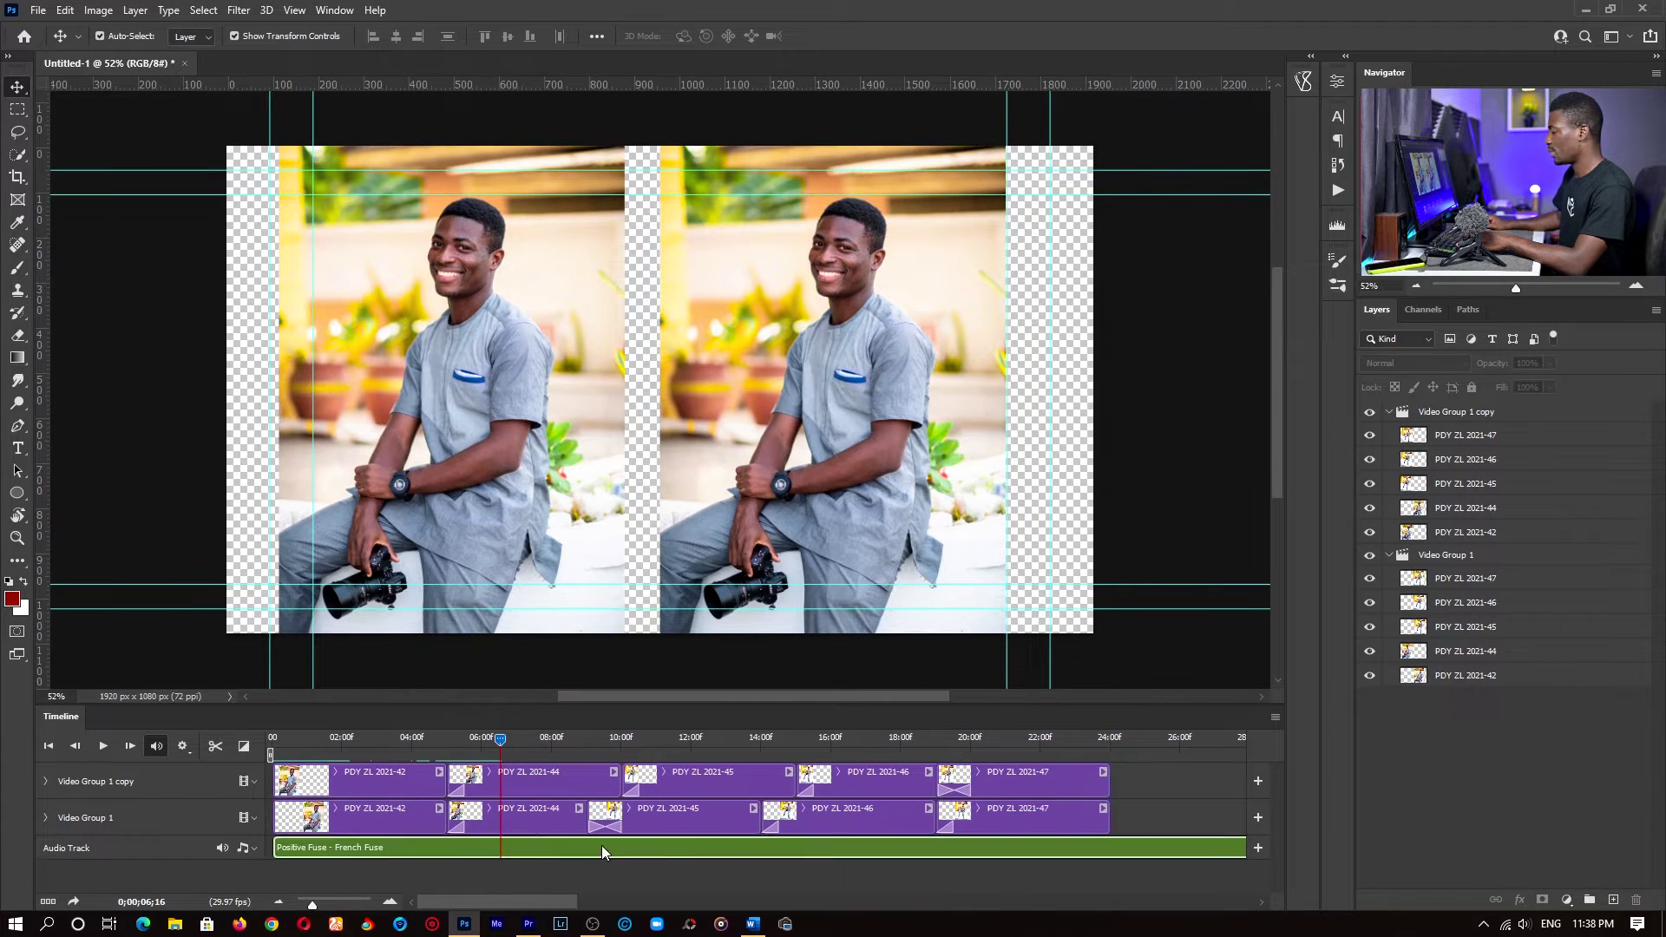
Split the music clip at 24:00, where the photo clips end, and delete the part beyond it.
{"action": "left_click_drag", "start_coordinate": [502, 744], "coordinate": [1112, 748]}
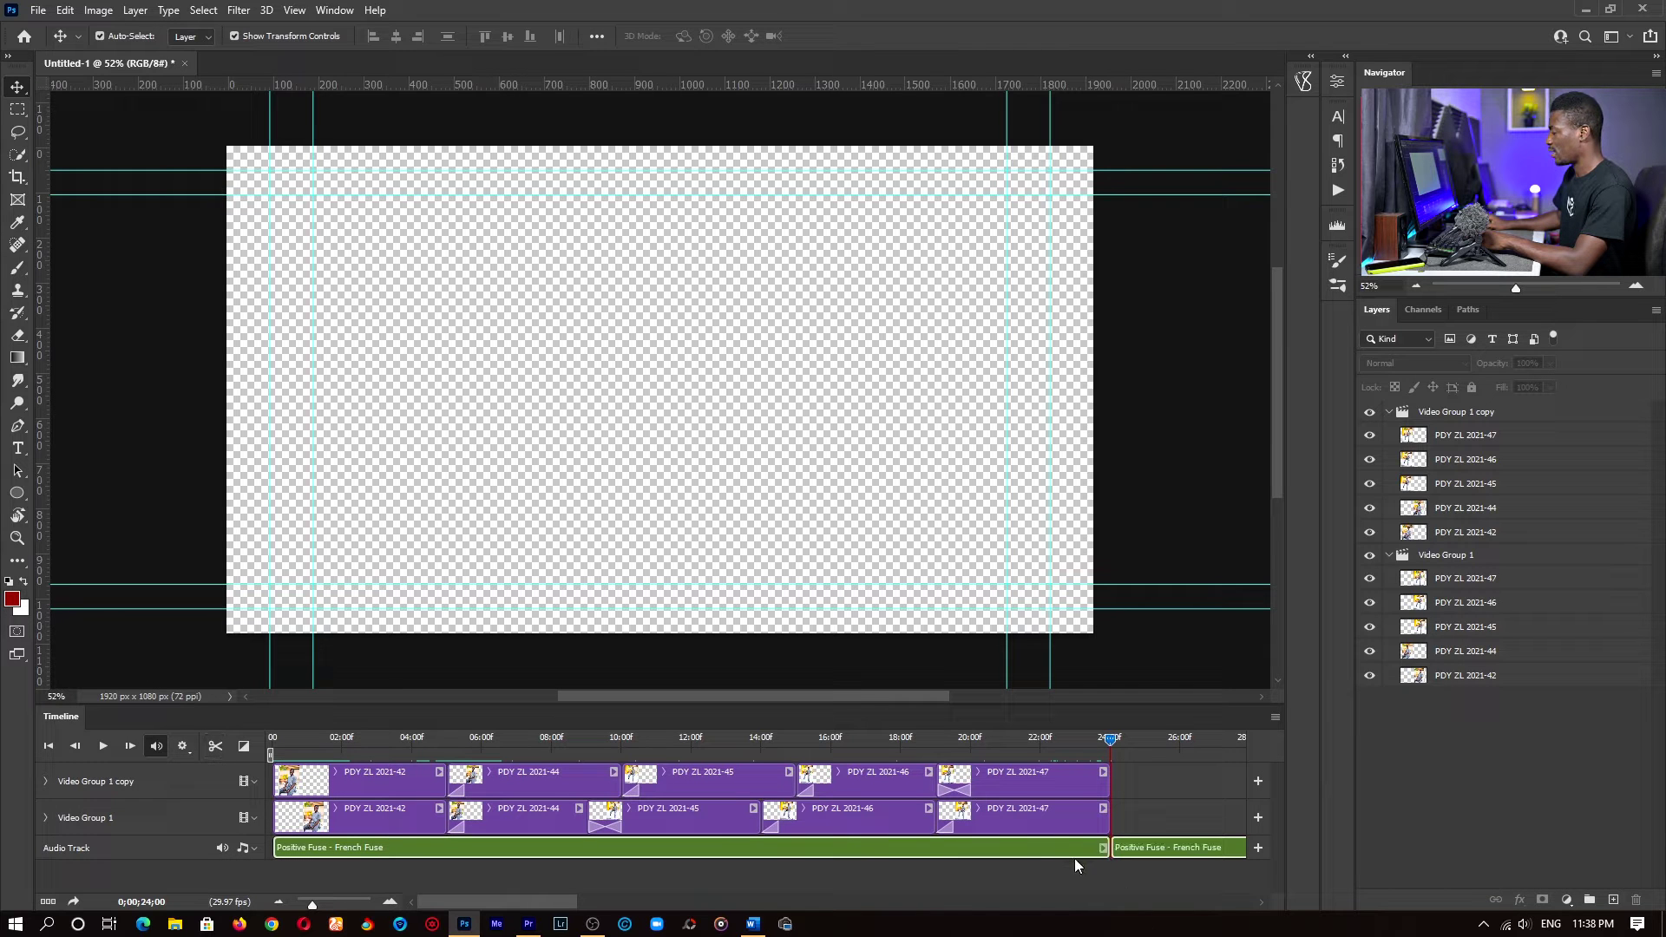
{"action": "left_click", "coordinate": [1167, 850]}
{"action": "key", "text": "Delete"}
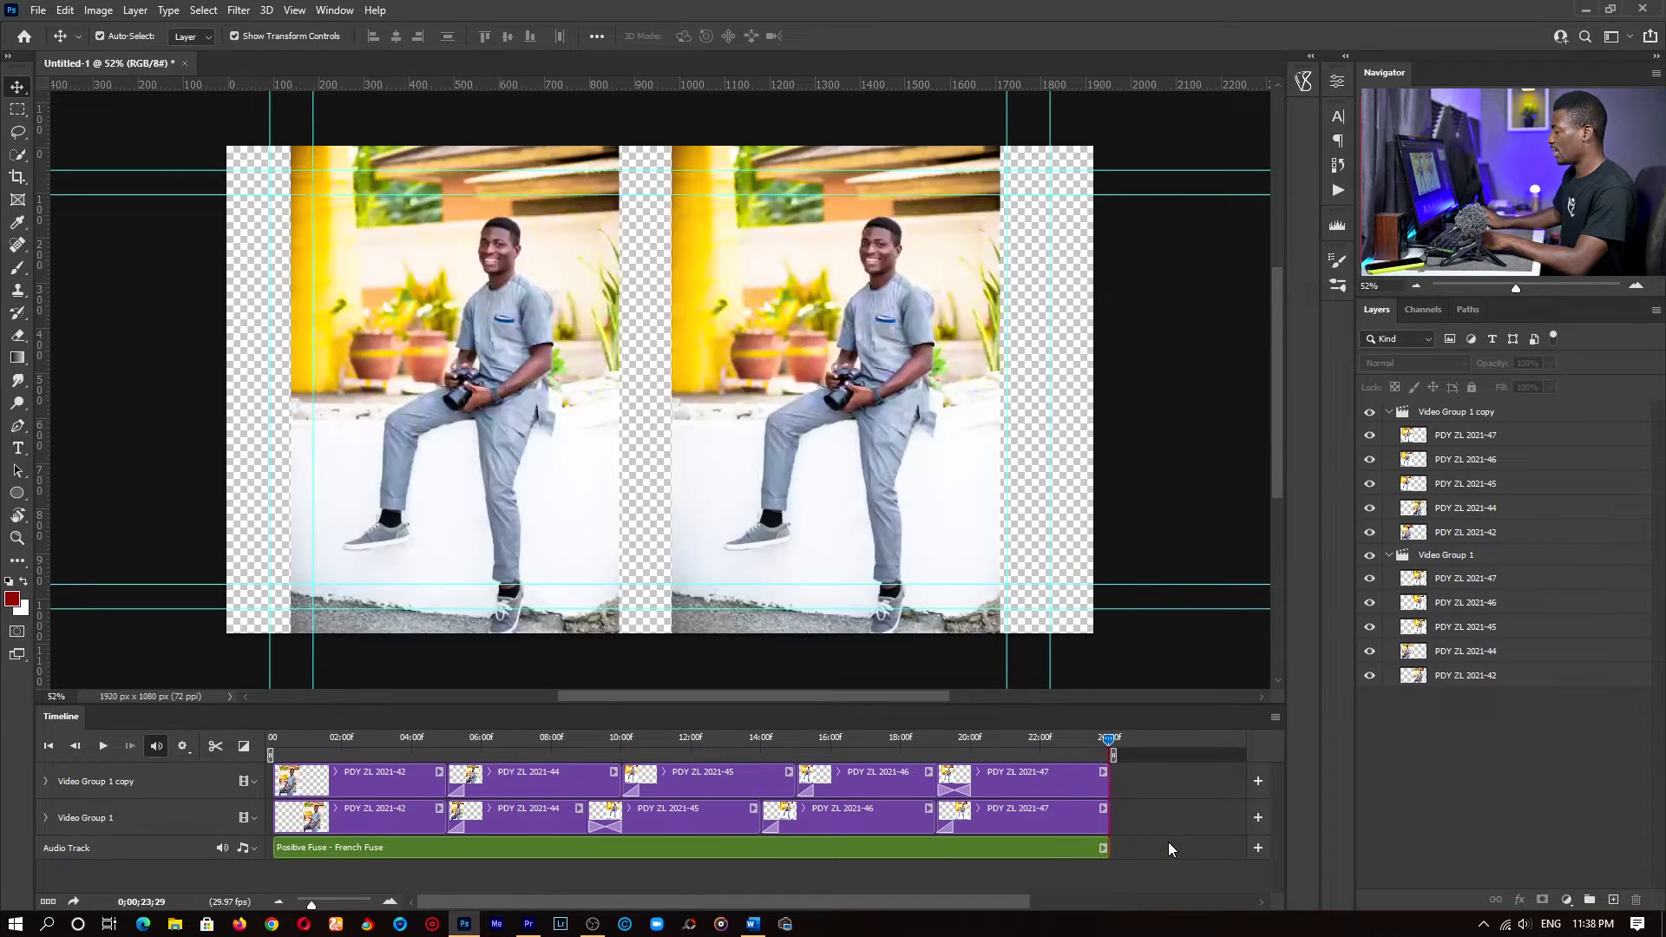
Preview the slideshow with music from the start and move Video Group 1 copy's PDY ZL 2021-45 photo so it snaps to the canvas's bottom edge.
{"action": "left_click", "coordinate": [61, 745]}
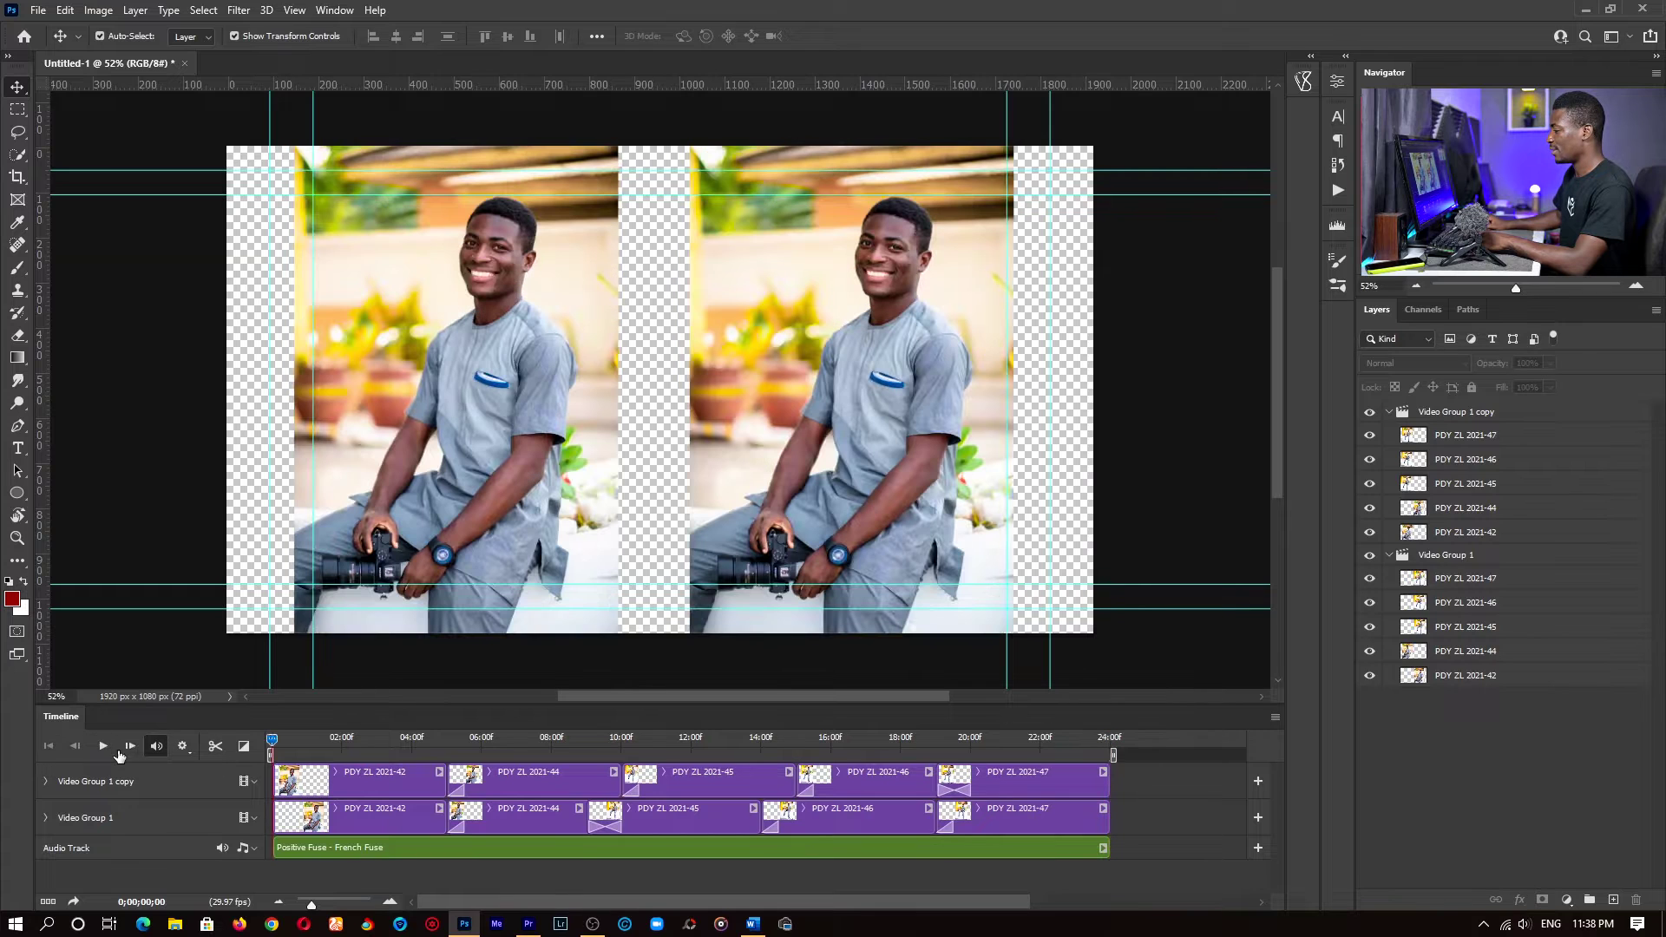
{"action": "left_click", "coordinate": [100, 747]}
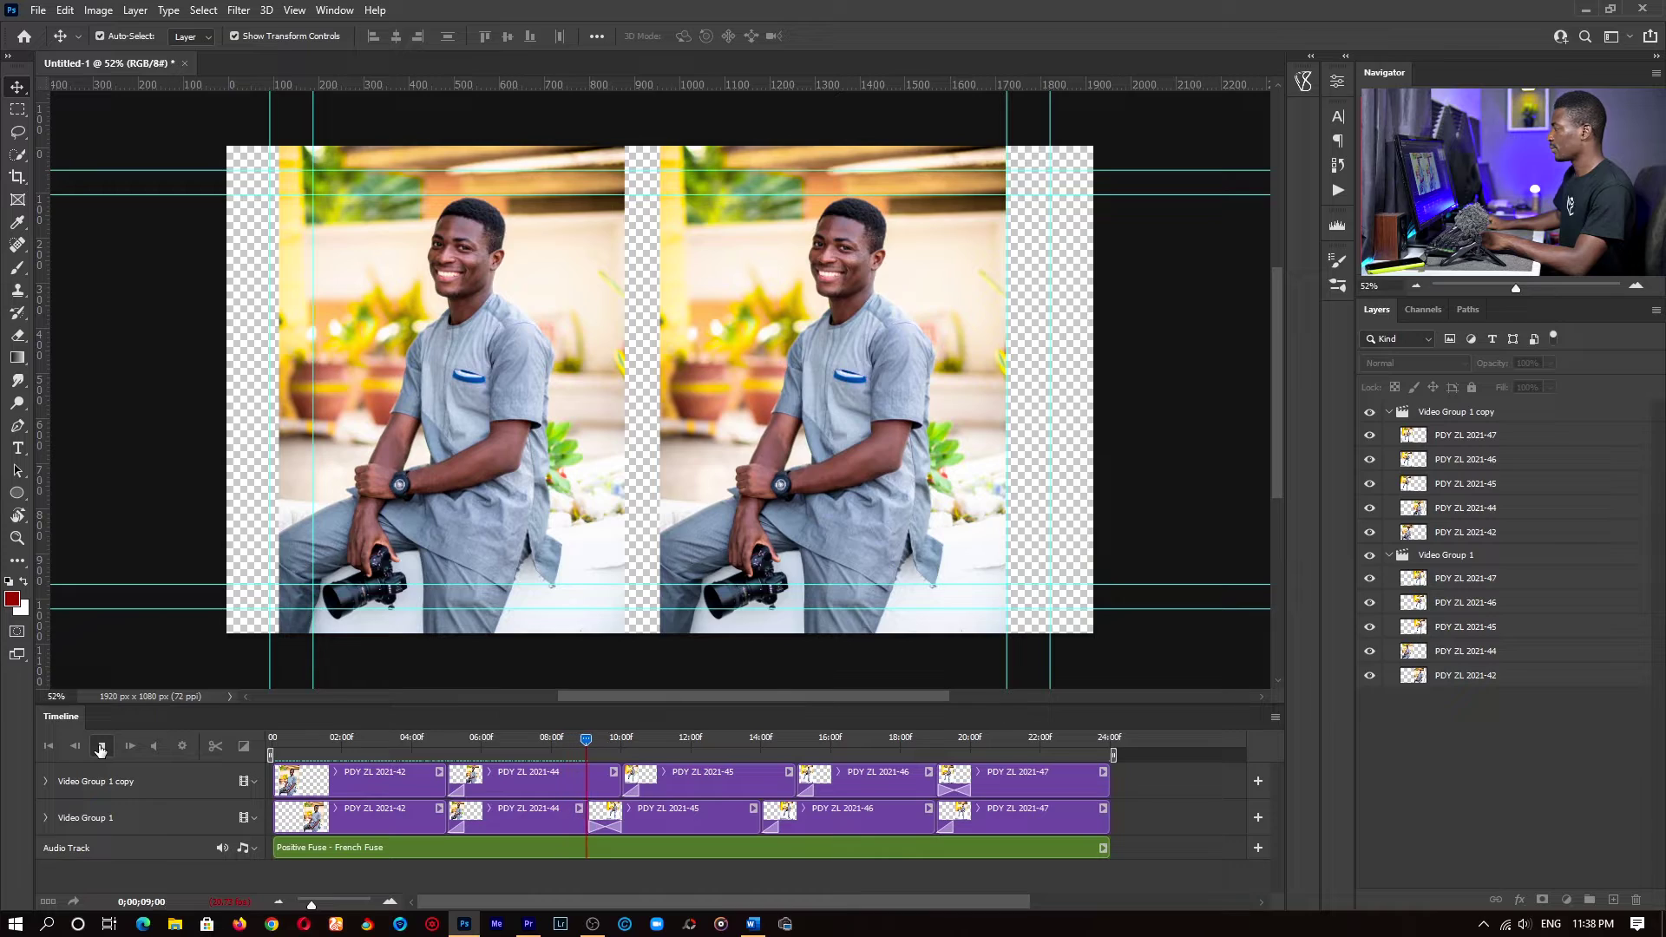
{"action": "left_click", "coordinate": [101, 748]}
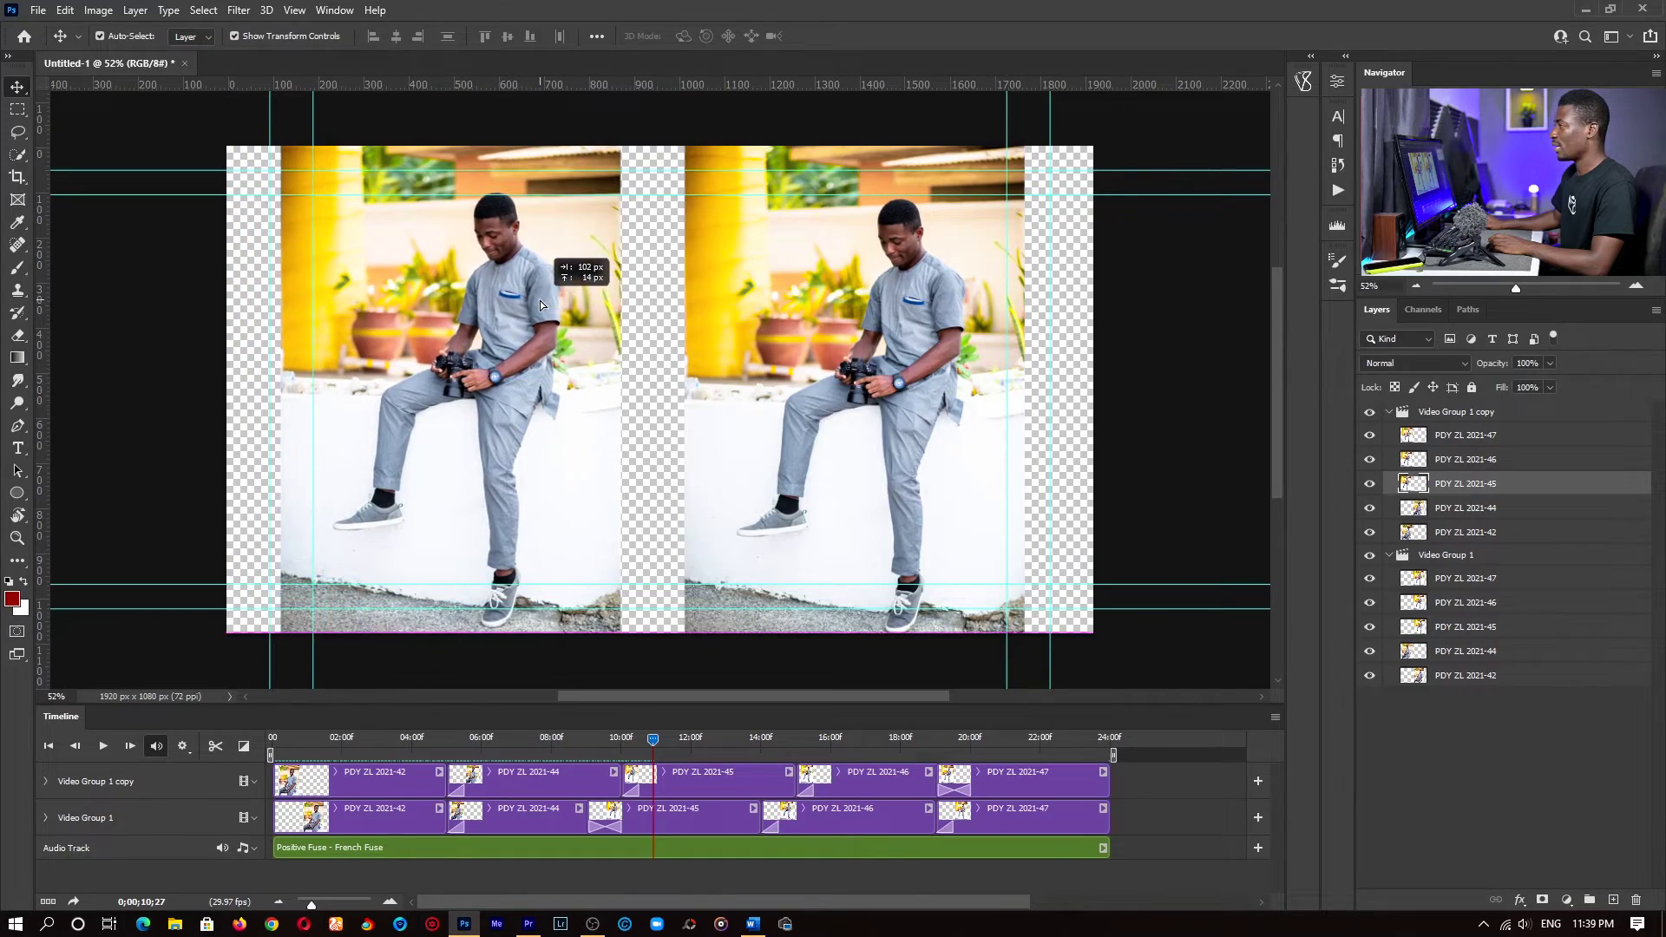
{"action": "left_click", "coordinate": [431, 281]}
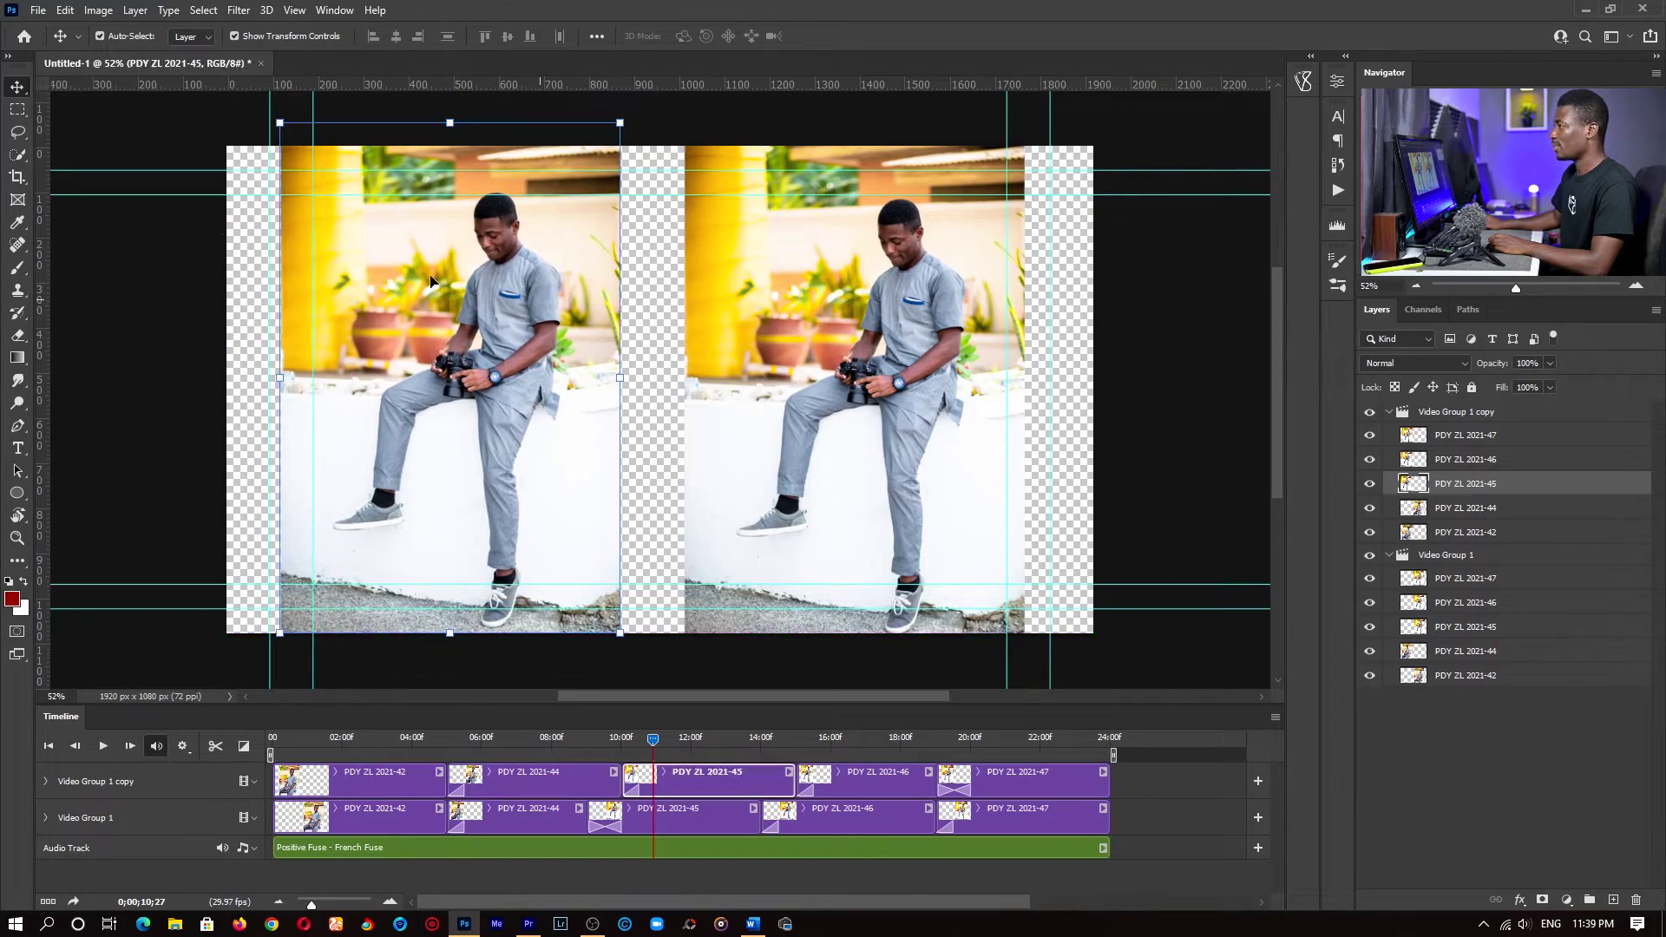
Open the Render Video settings, look at the destination folder choices without changing them, and review the presets, keeping High Quality.
{"action": "left_click", "coordinate": [33, 9]}
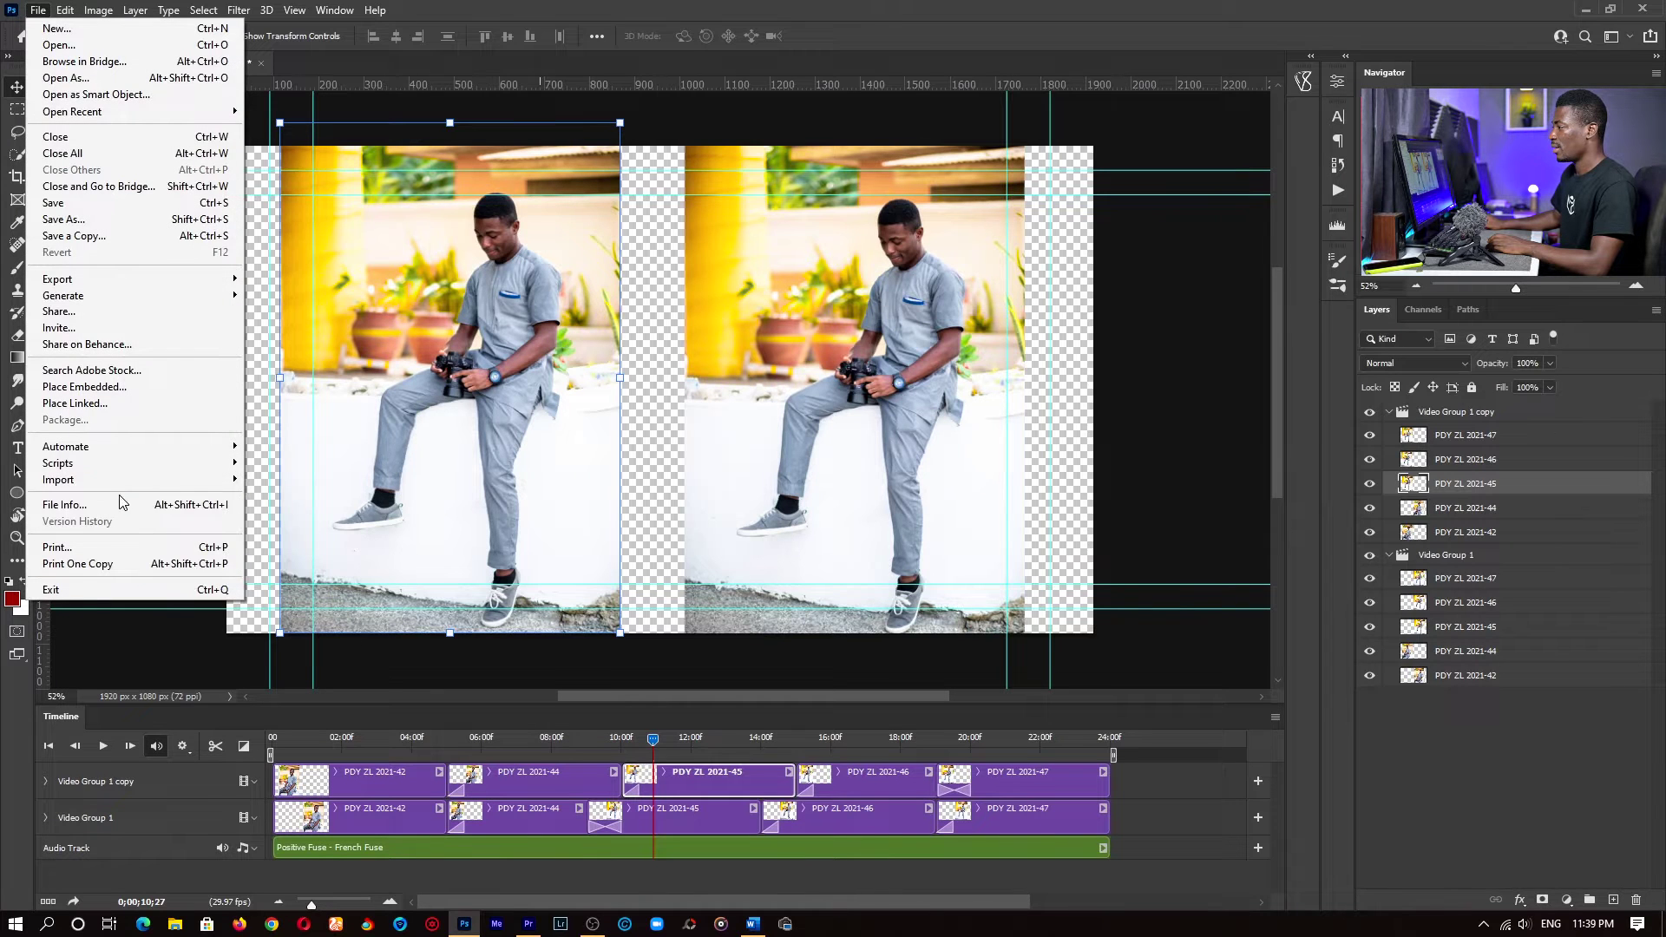
{"action": "mouse_move", "coordinate": [69, 282]}
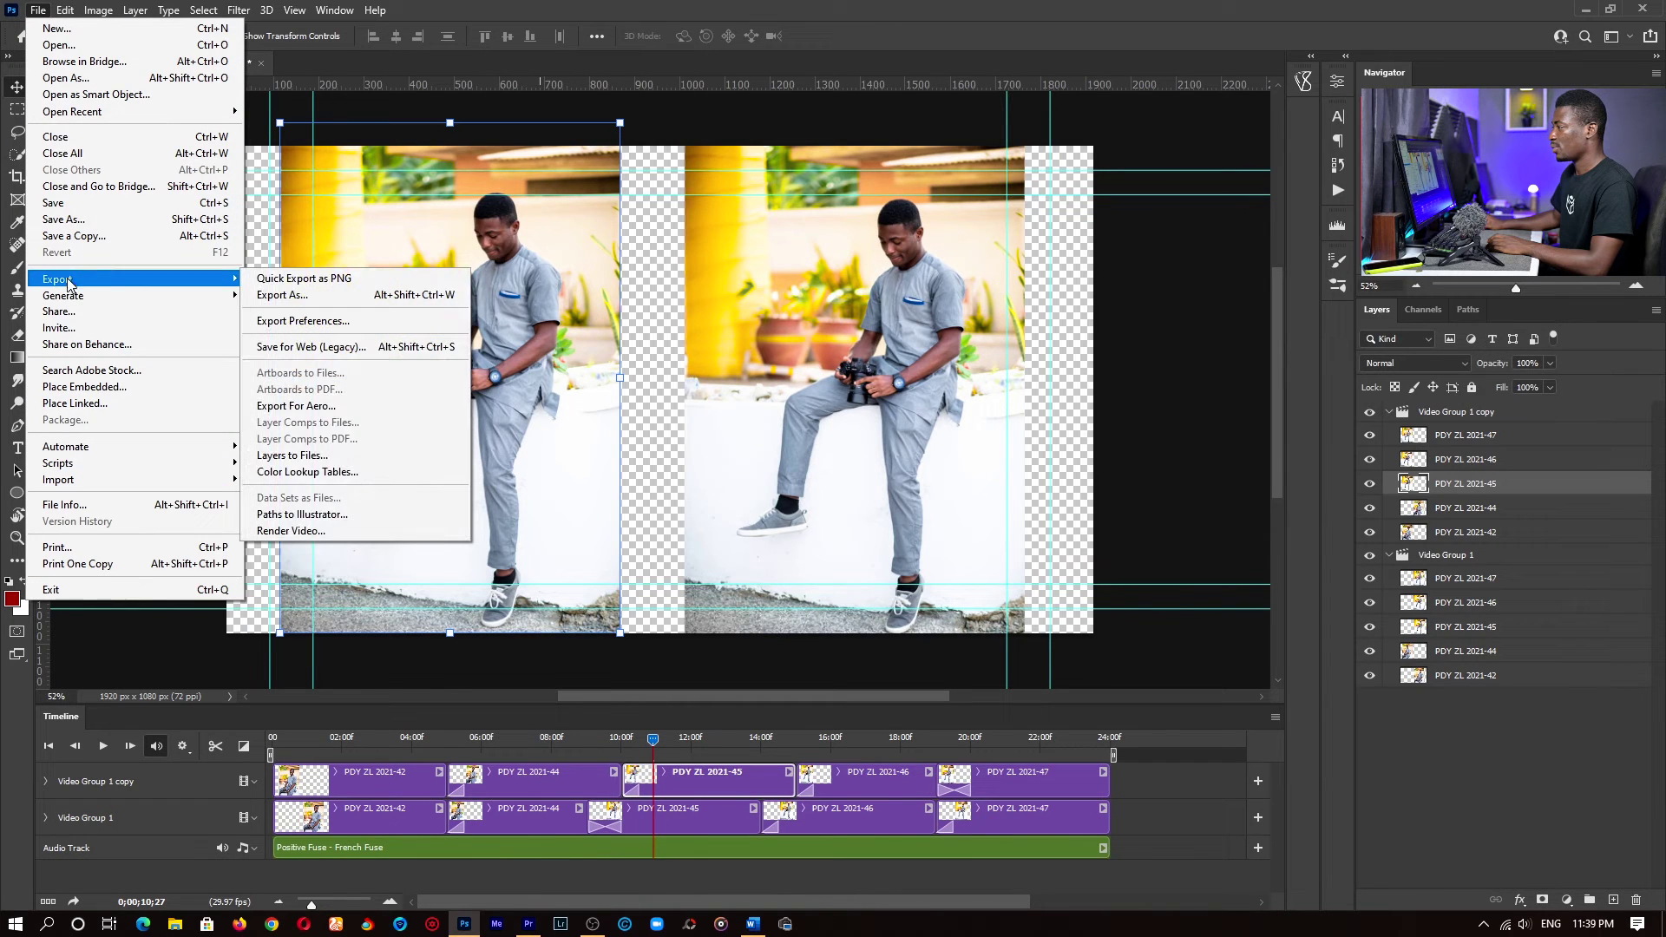
{"action": "left_click", "coordinate": [301, 532]}
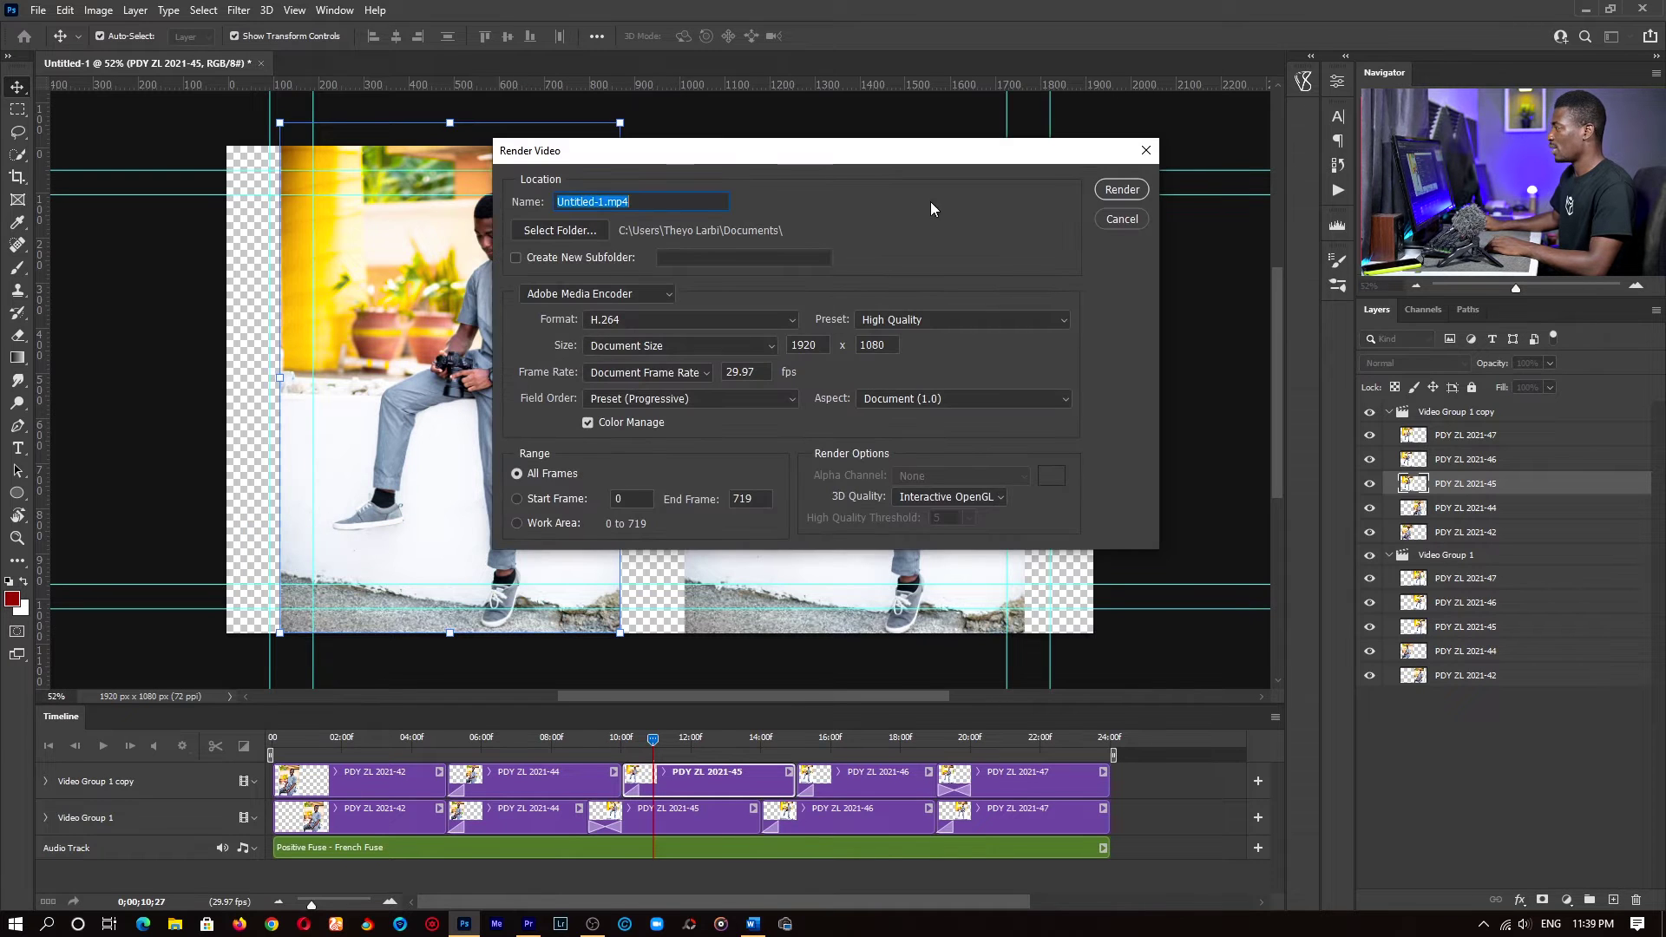
{"action": "left_click", "coordinate": [586, 231]}
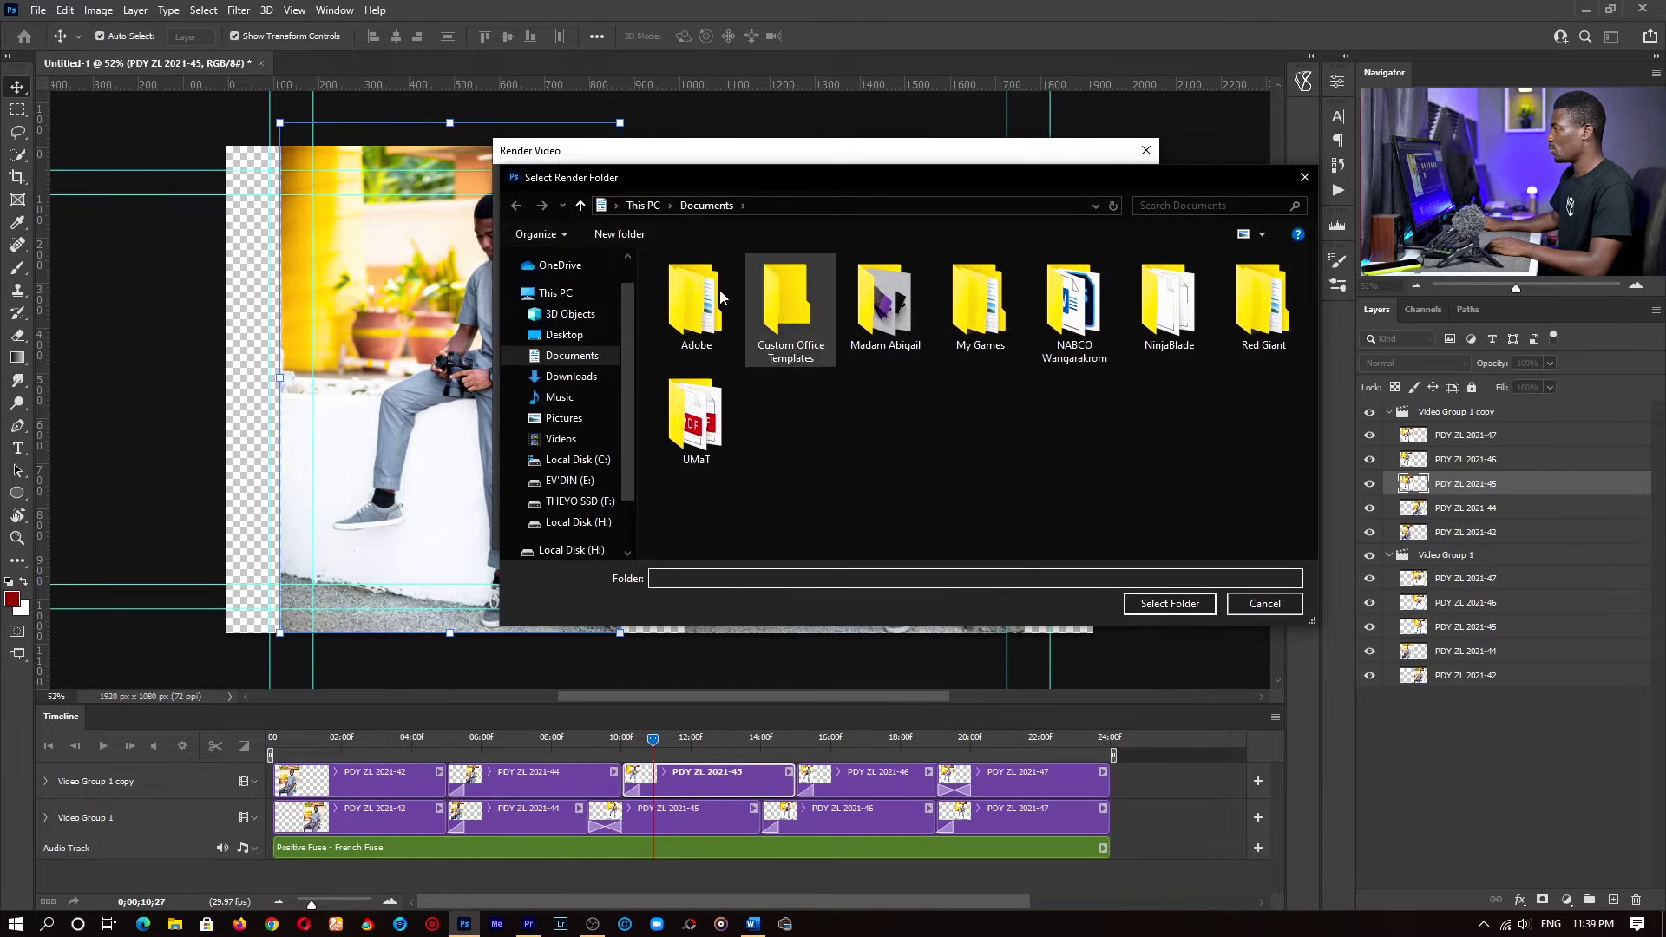
{"action": "left_click", "coordinate": [1265, 604]}
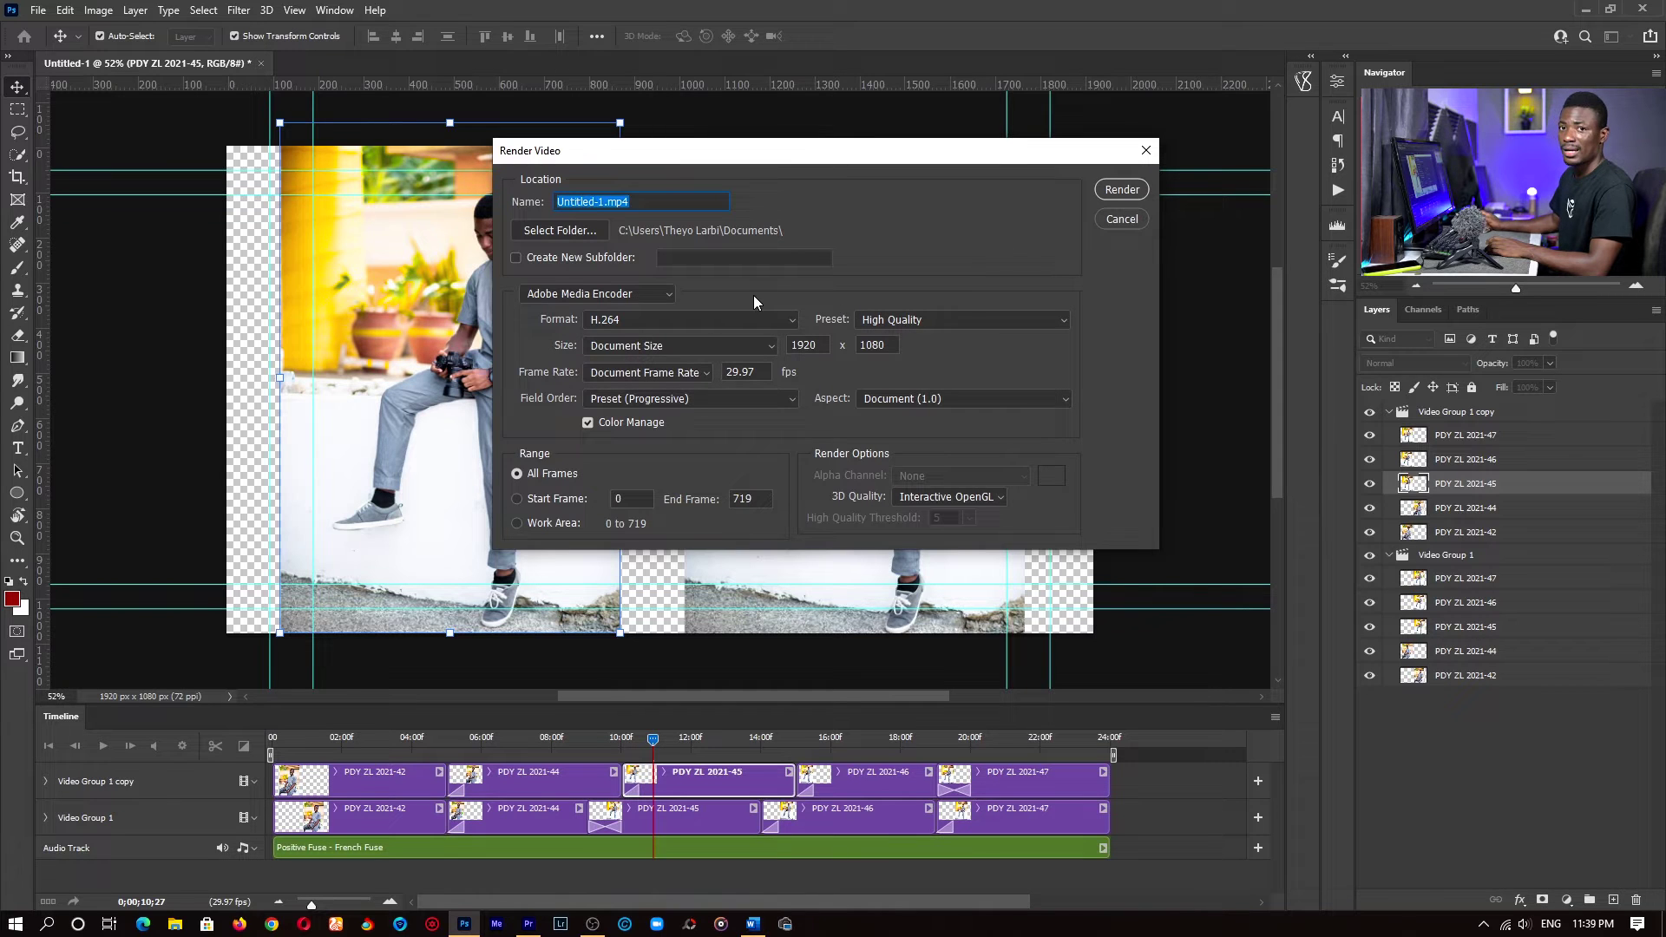
{"action": "left_click", "coordinate": [881, 320]}
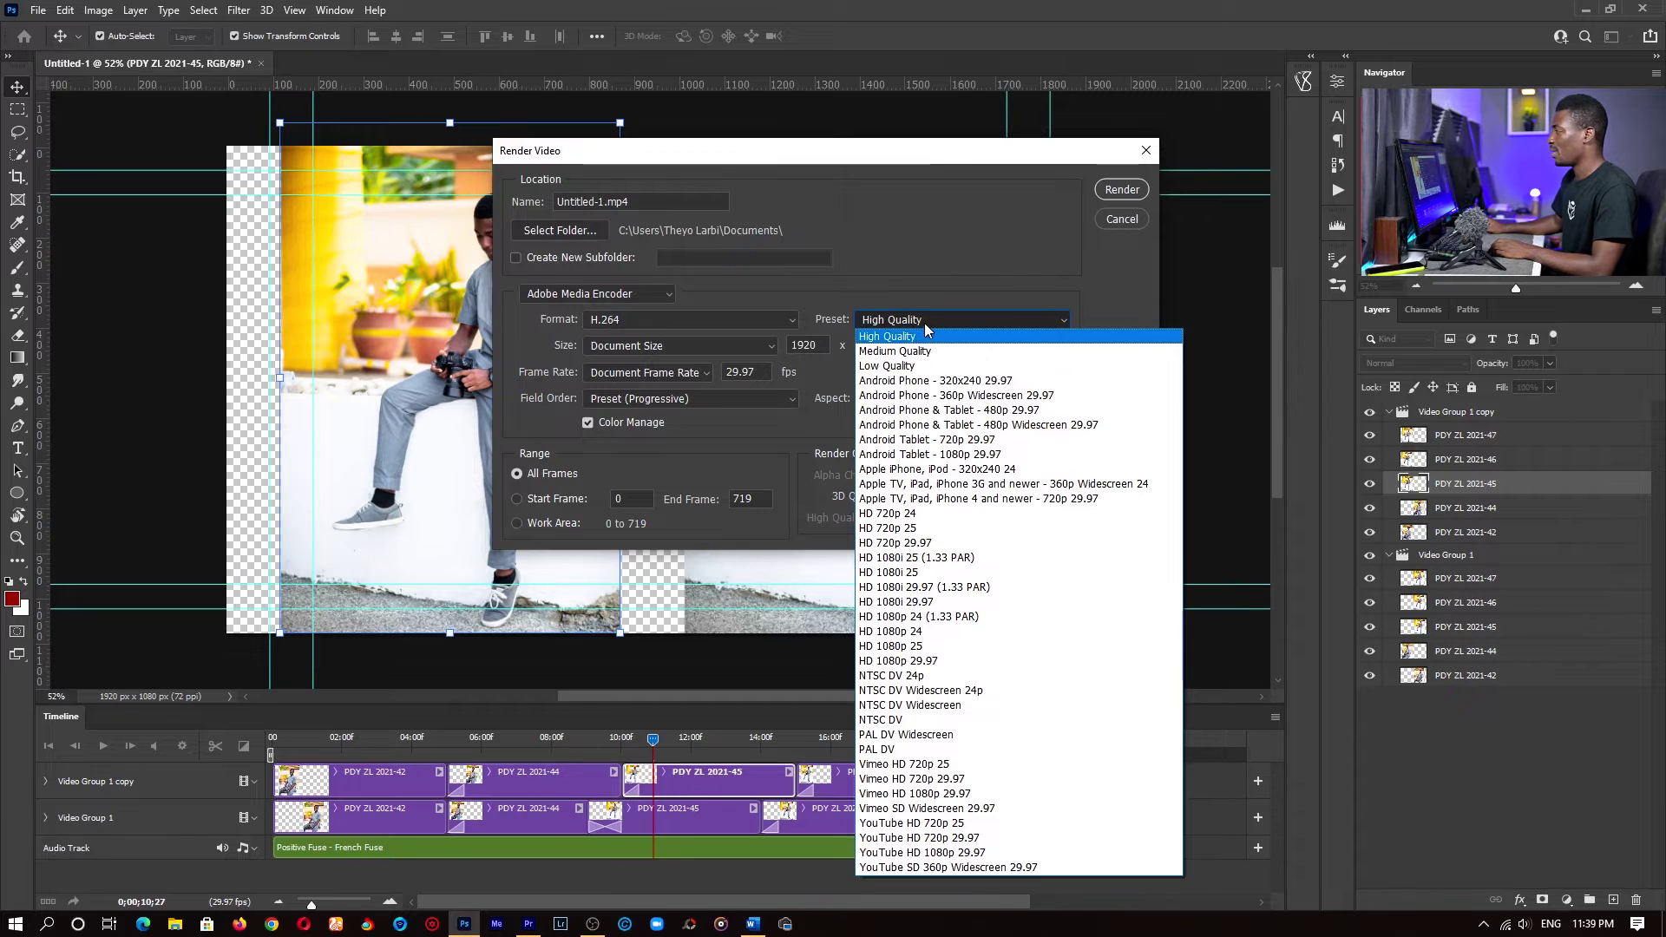
{"action": "left_click", "coordinate": [925, 323]}
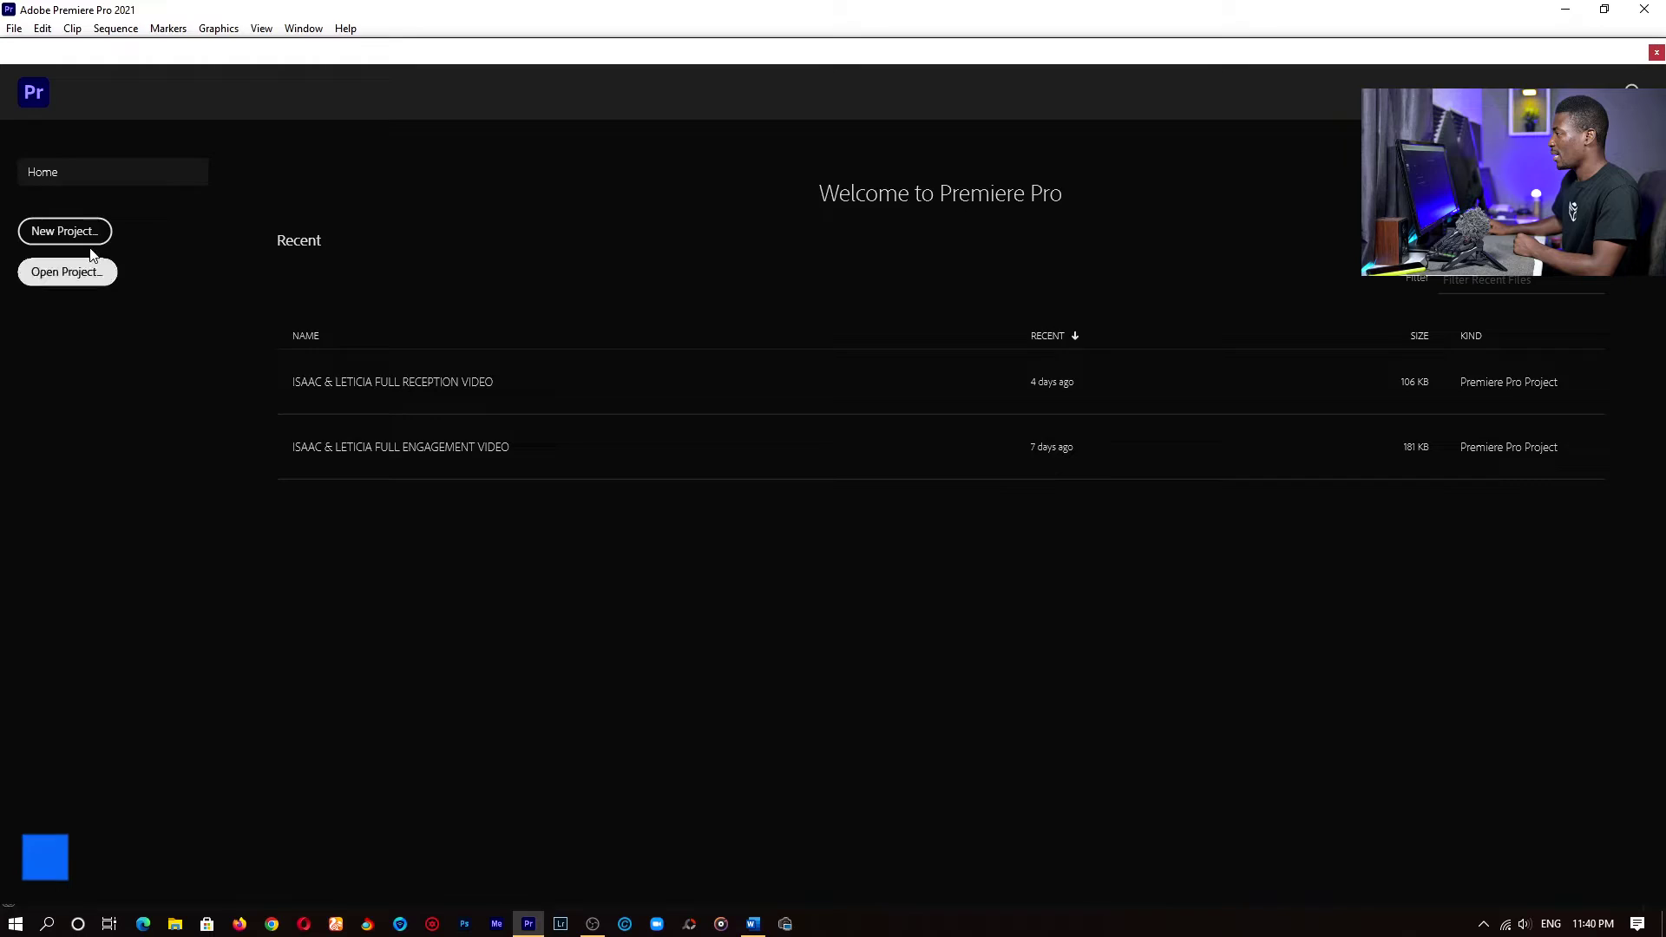
Create a new project named SLIDESHOW, keeping the default location and settings.
{"action": "left_click", "coordinate": [87, 228]}
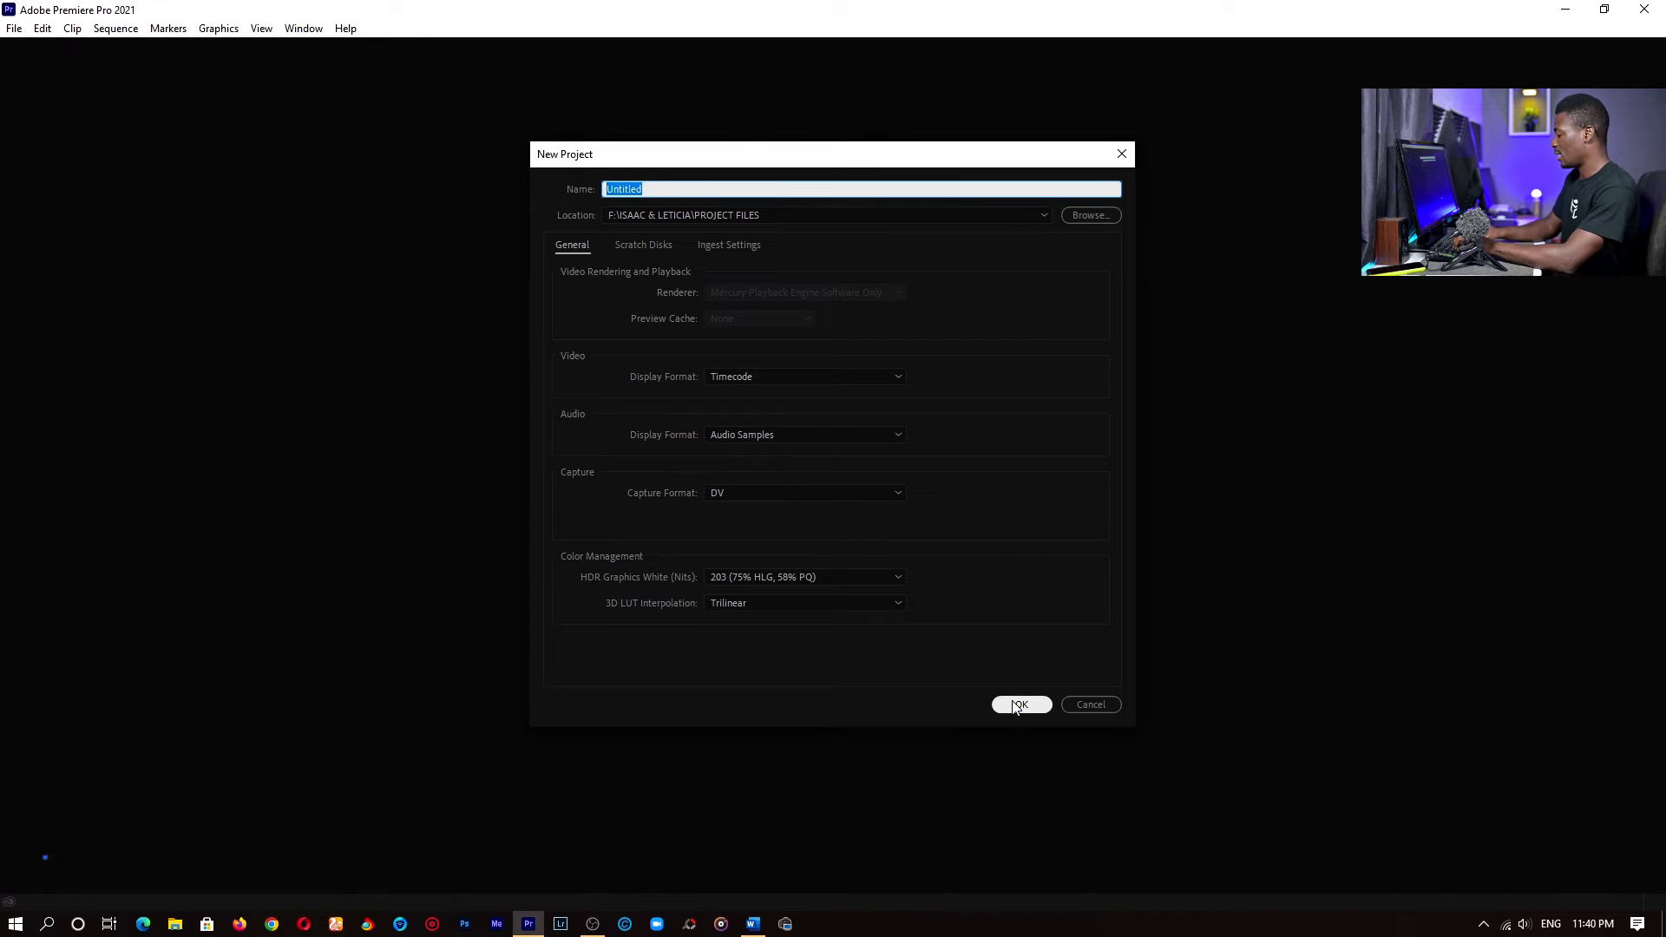
{"action": "type", "text": "sLIDESHOW"}
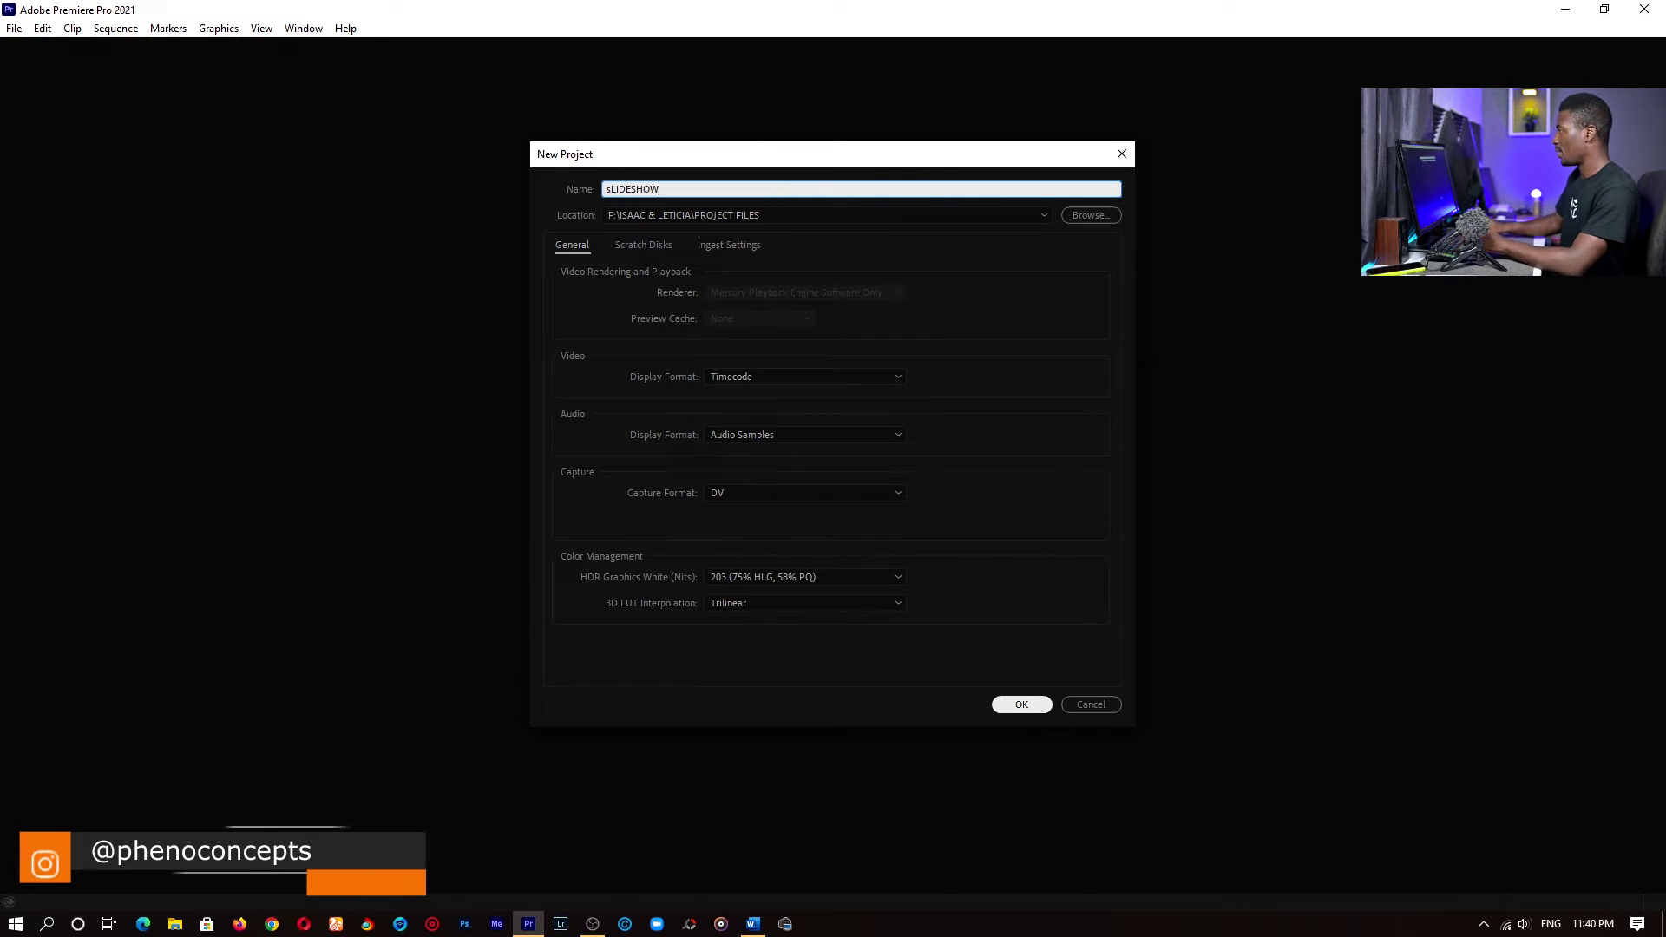
{"action": "key", "text": "Home"}
{"action": "key", "text": "Delete"}
{"action": "type", "text": "S"}
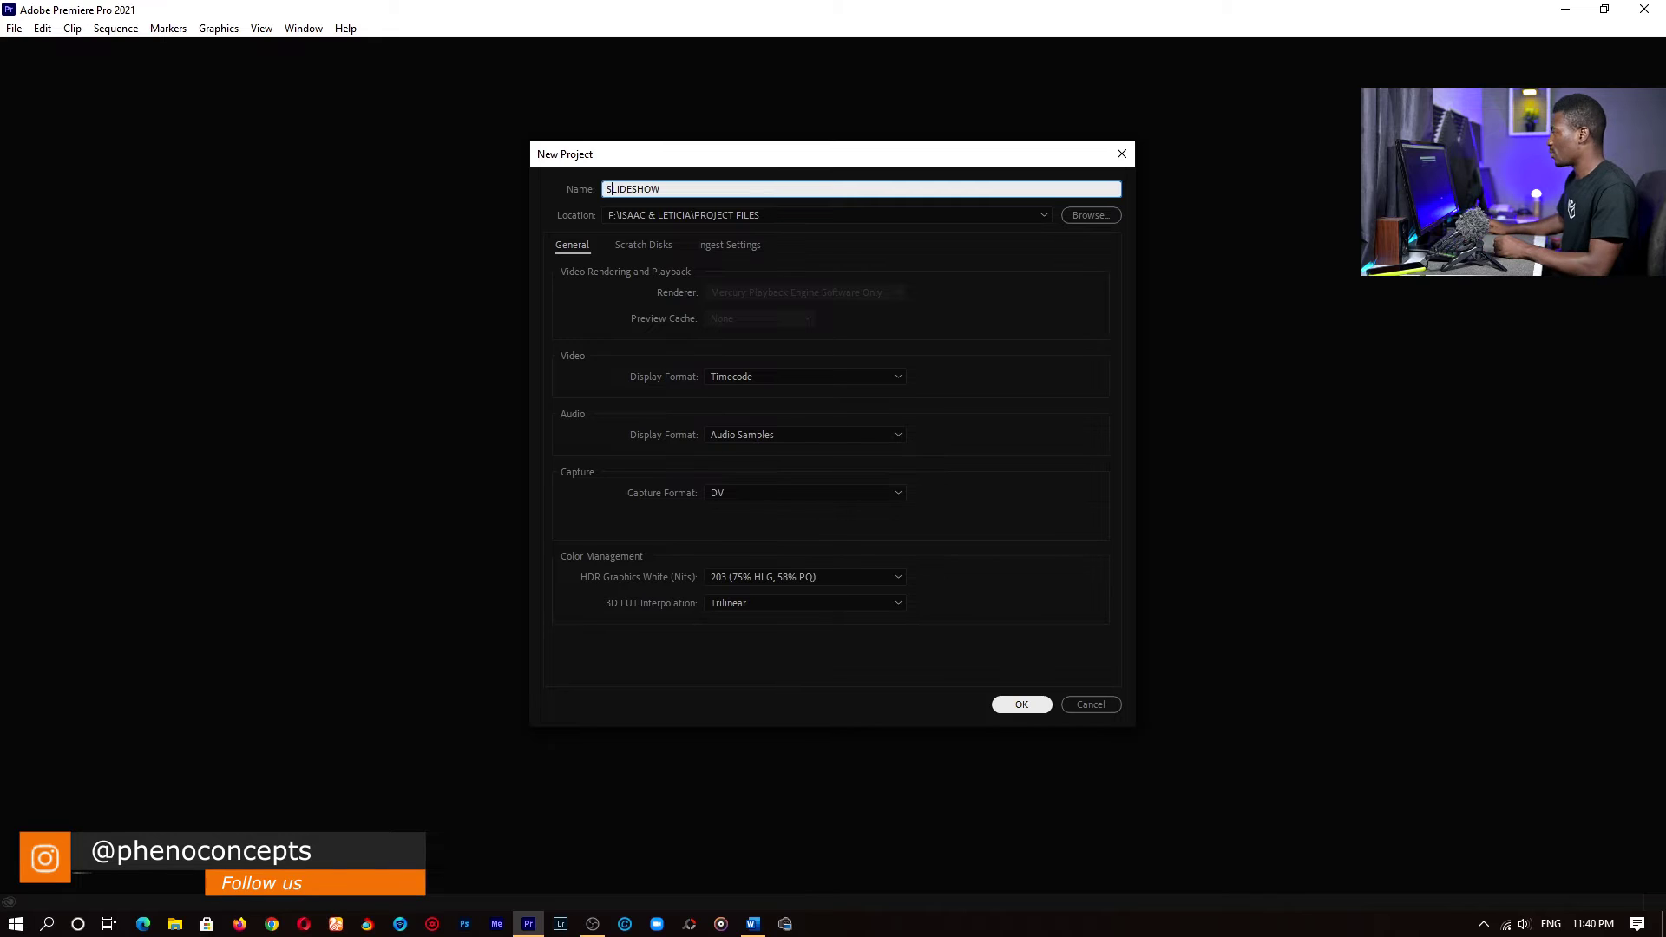
{"action": "left_click", "coordinate": [1028, 706]}
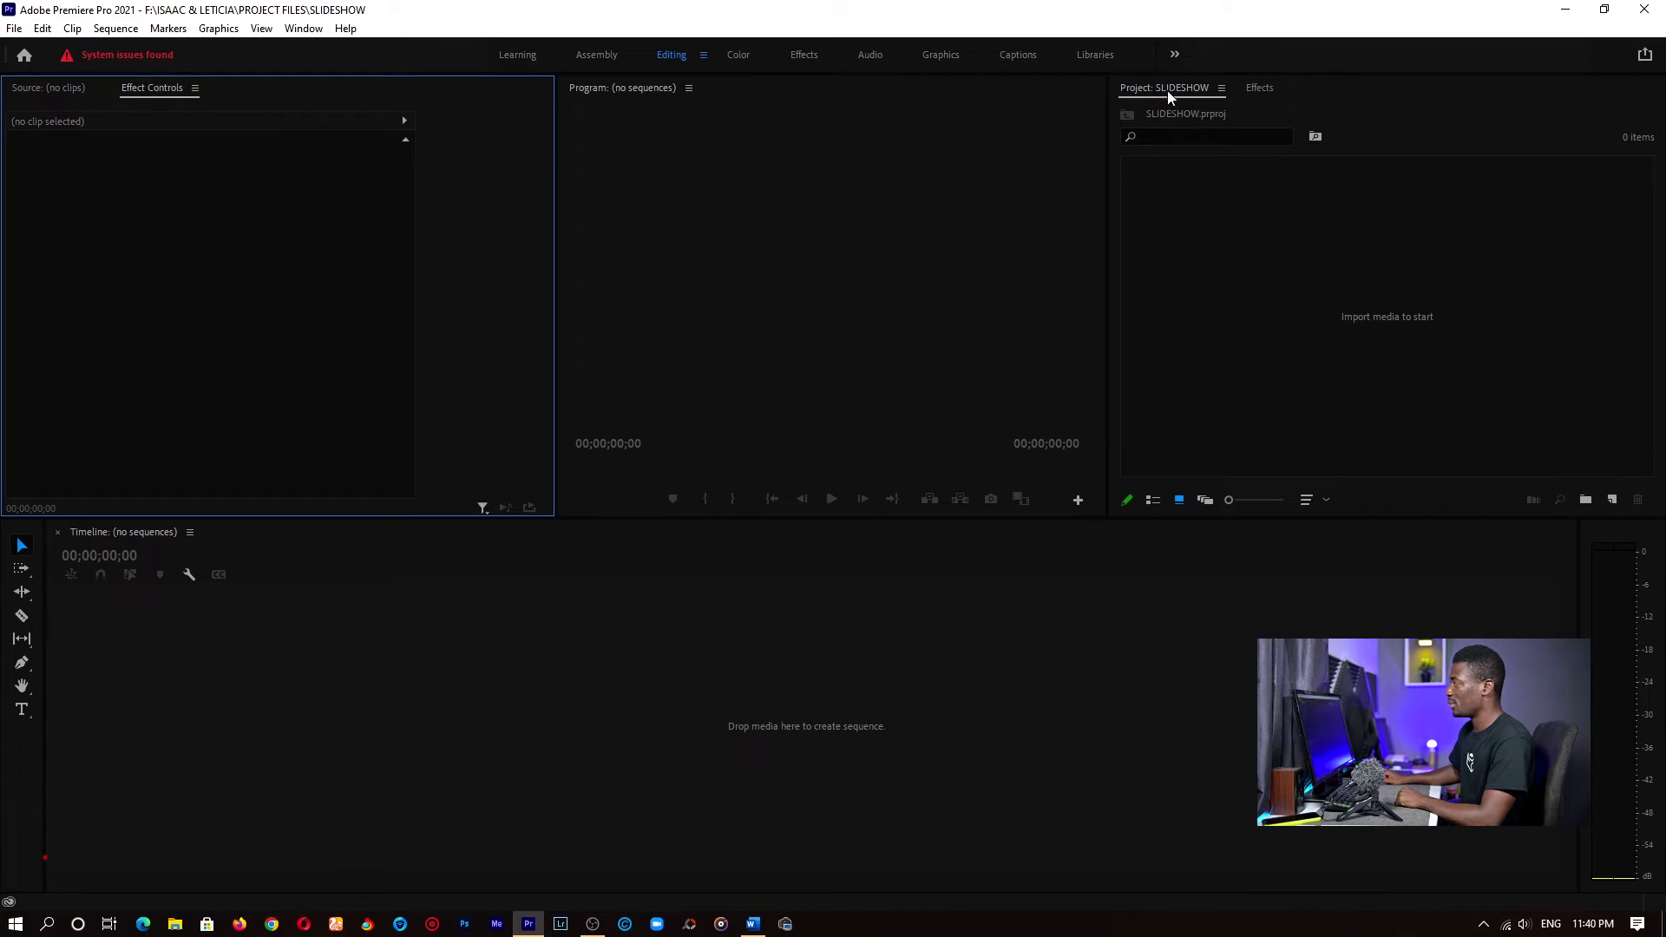
Import the photos PDY ZL 2021-42, 44, 45, 46 and 47 and the Positive Fuse - French Fuse music from the Desktop into the project.
{"action": "left_click", "coordinate": [1046, 299]}
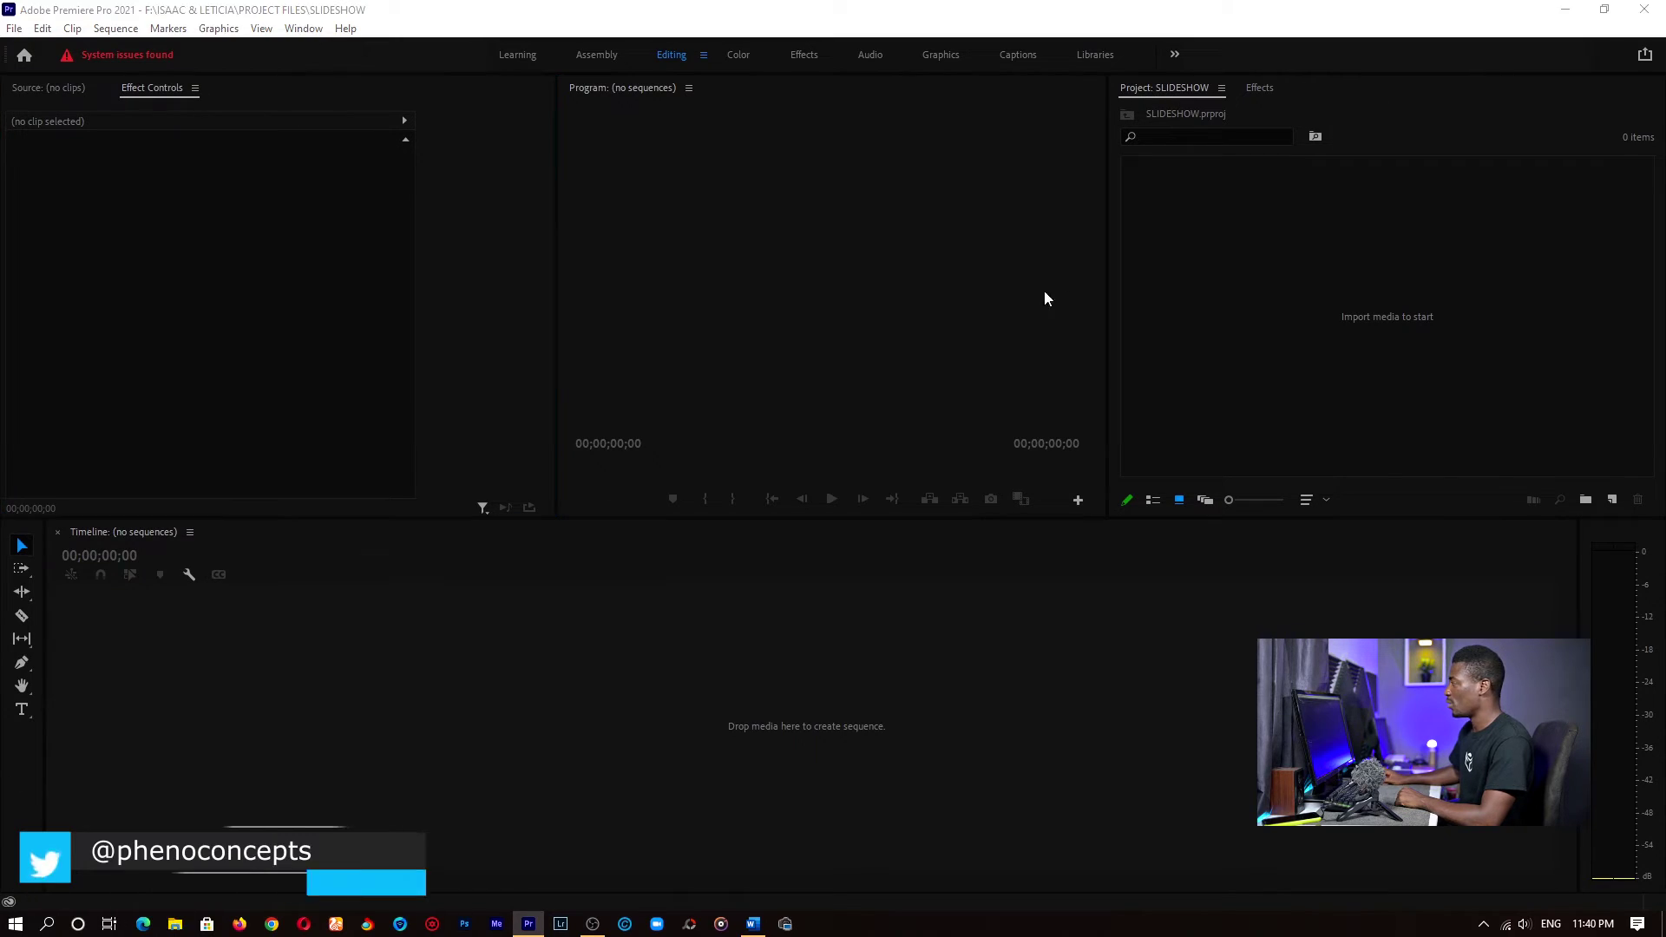
{"action": "key", "text": "super+e"}
{"action": "left_click_drag", "start_coordinate": [880, 12], "coordinate": [537, 189]}
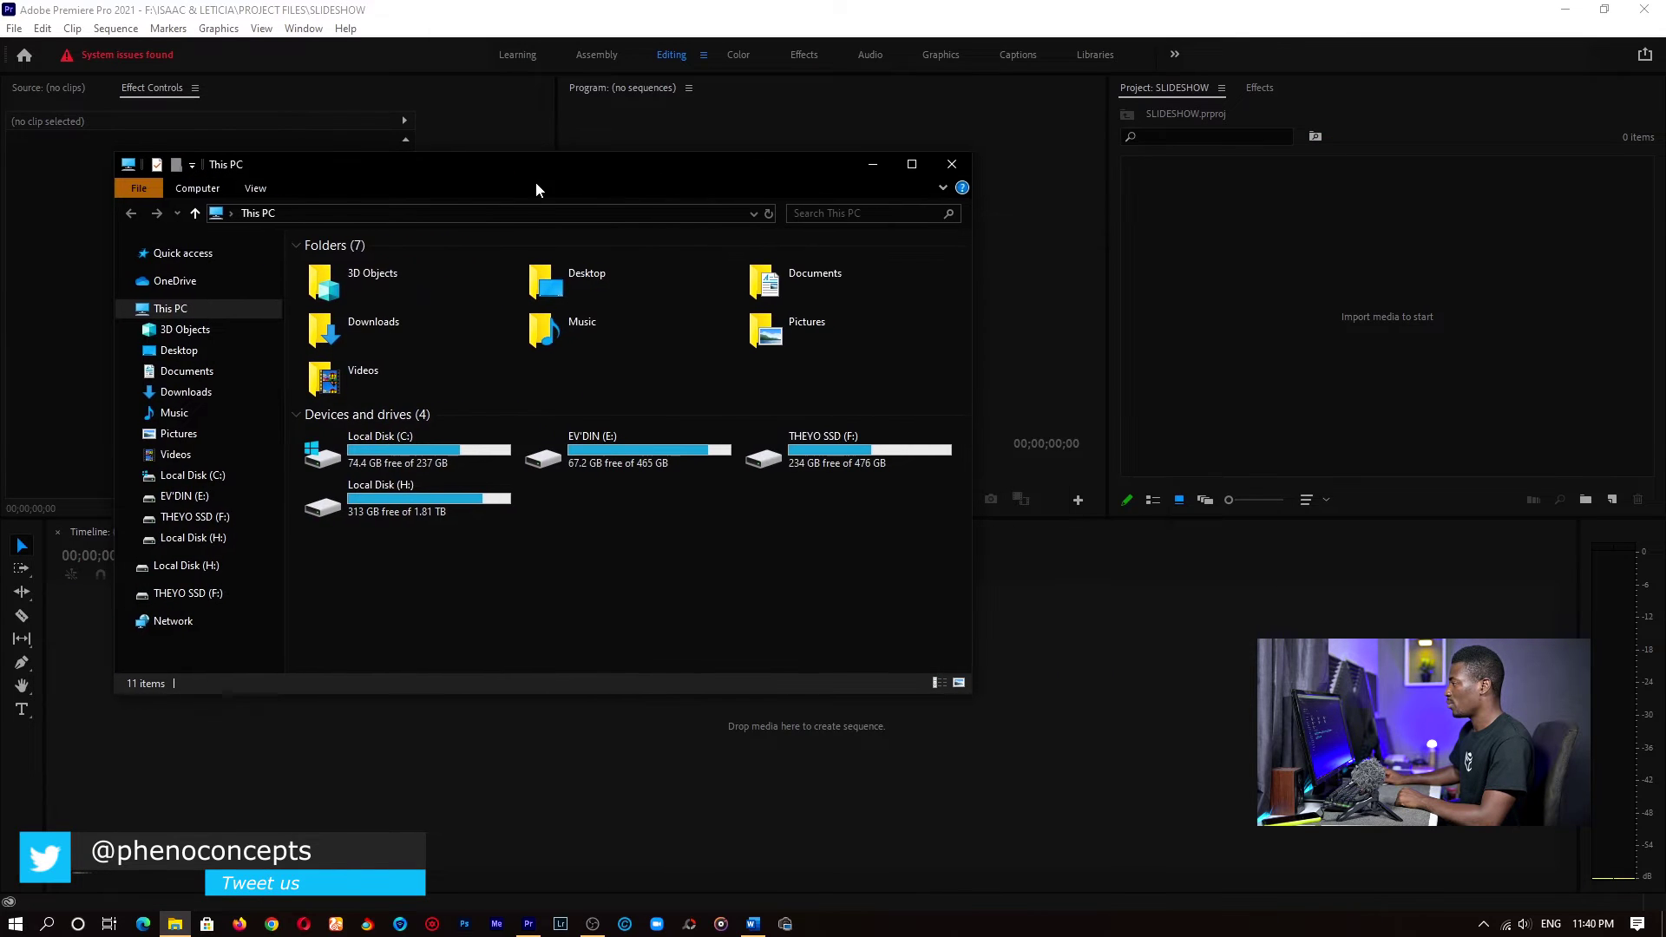
{"action": "double_click", "coordinate": [546, 282]}
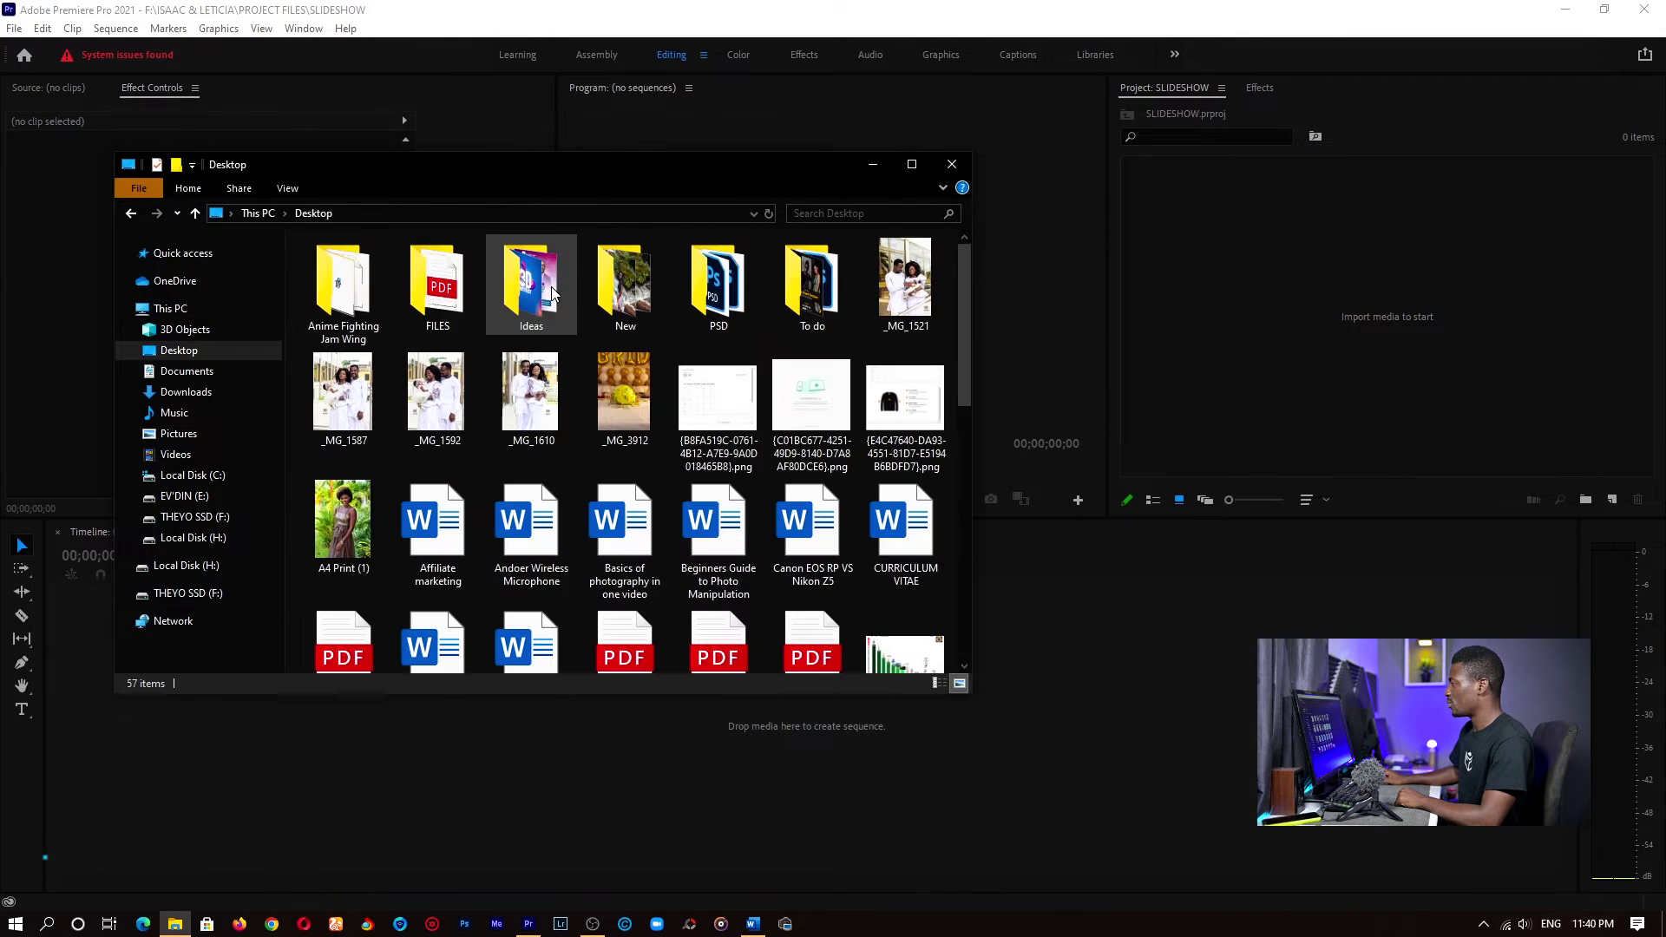
{"action": "left_click_drag", "start_coordinate": [965, 350], "coordinate": [961, 587]}
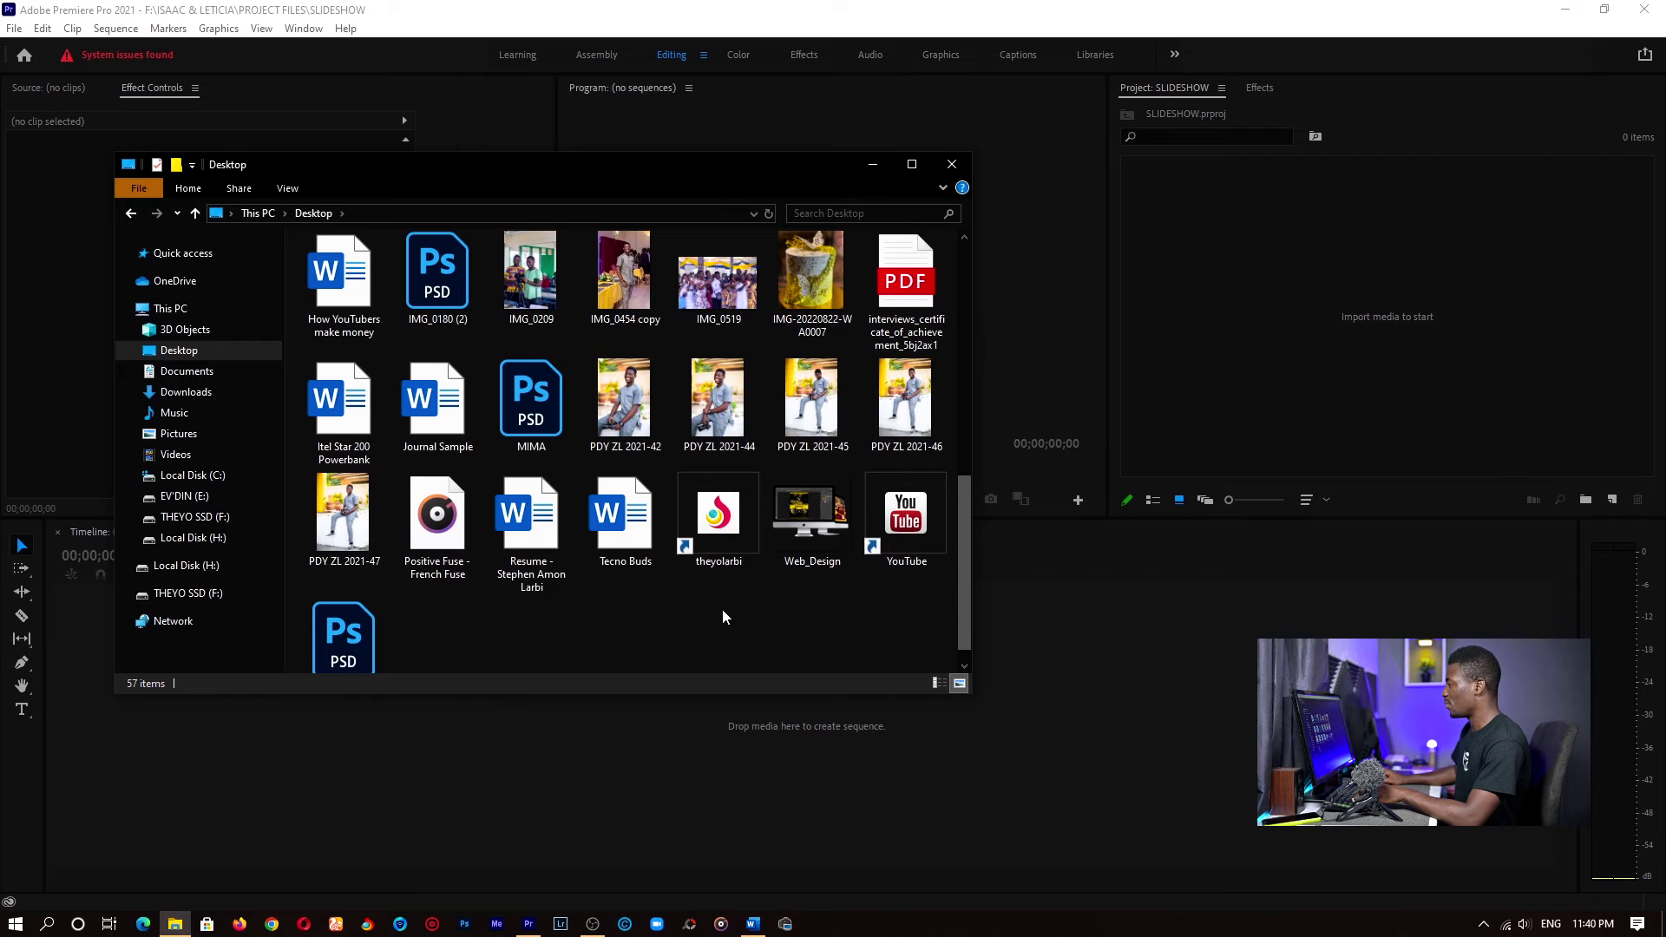
{"action": "left_click", "coordinate": [623, 401]}
{"action": "left_click", "coordinate": [470, 569], "text": "shift"}
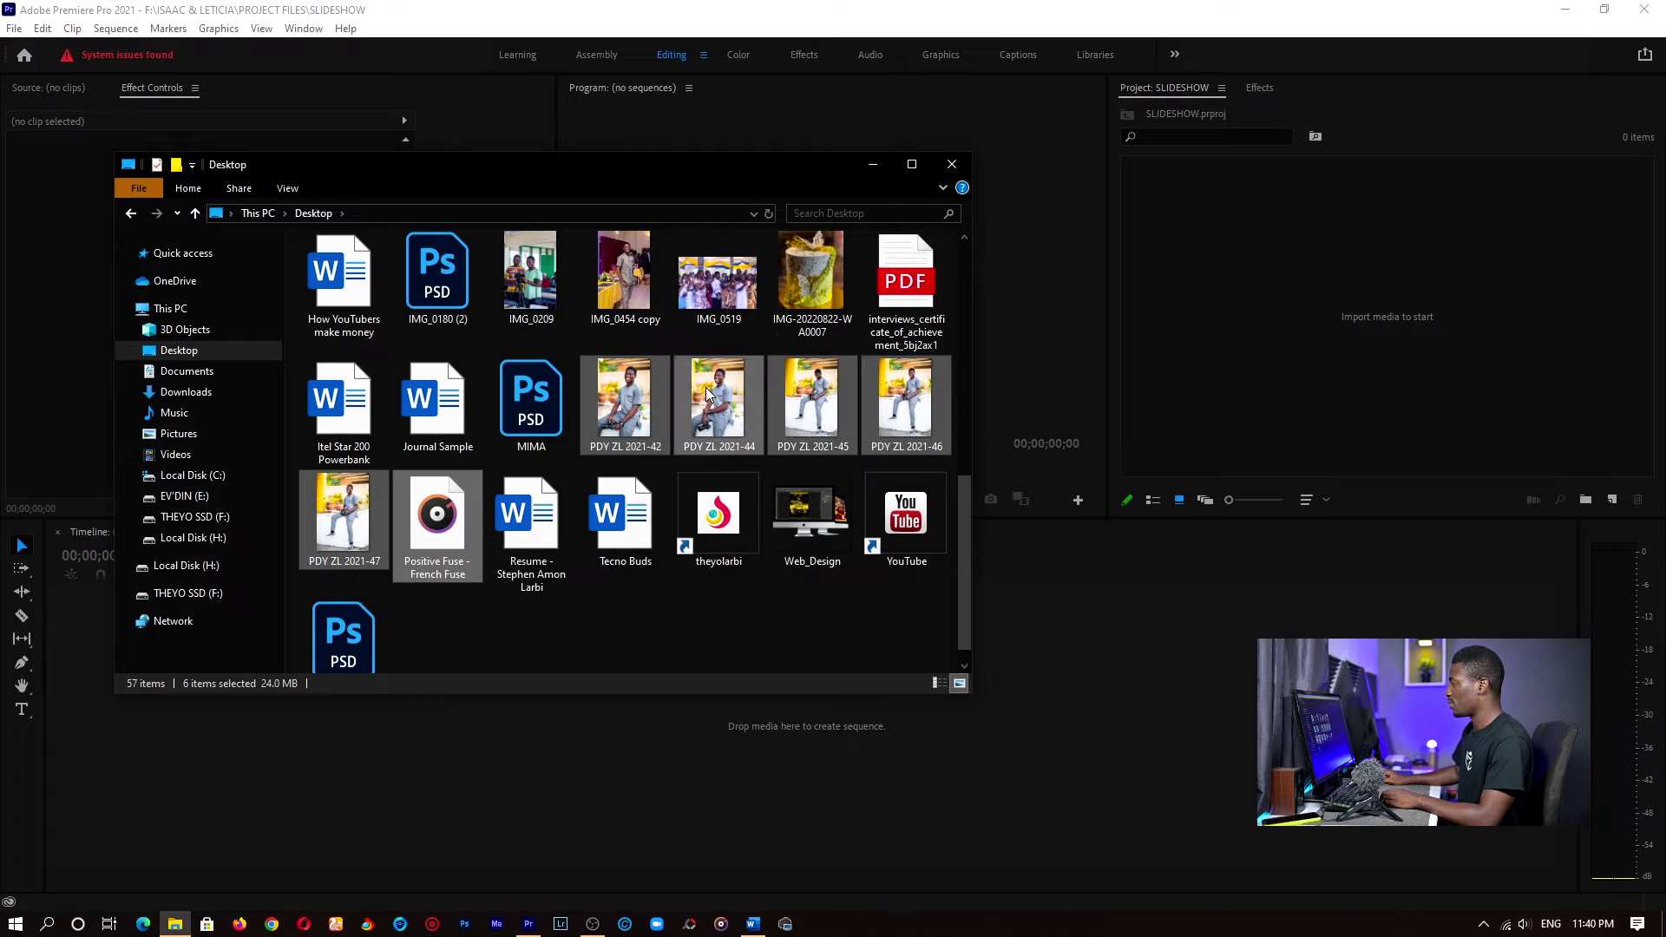
{"action": "left_click_drag", "start_coordinate": [620, 394], "coordinate": [1407, 300]}
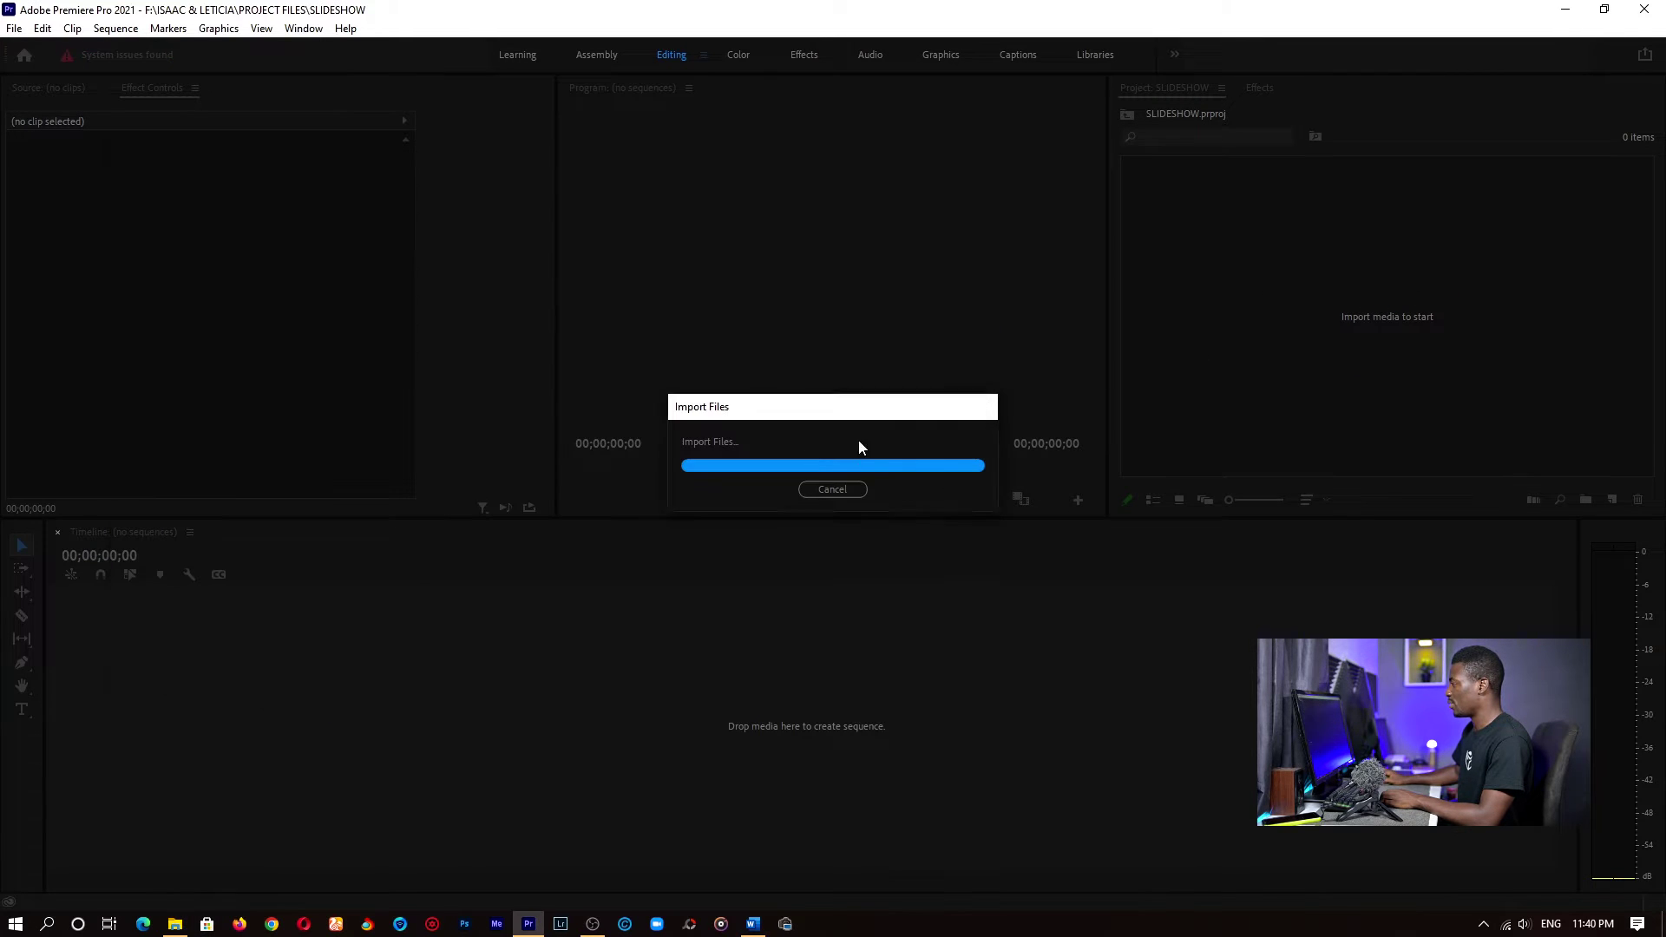
{"action": "left_click", "coordinate": [1281, 434]}
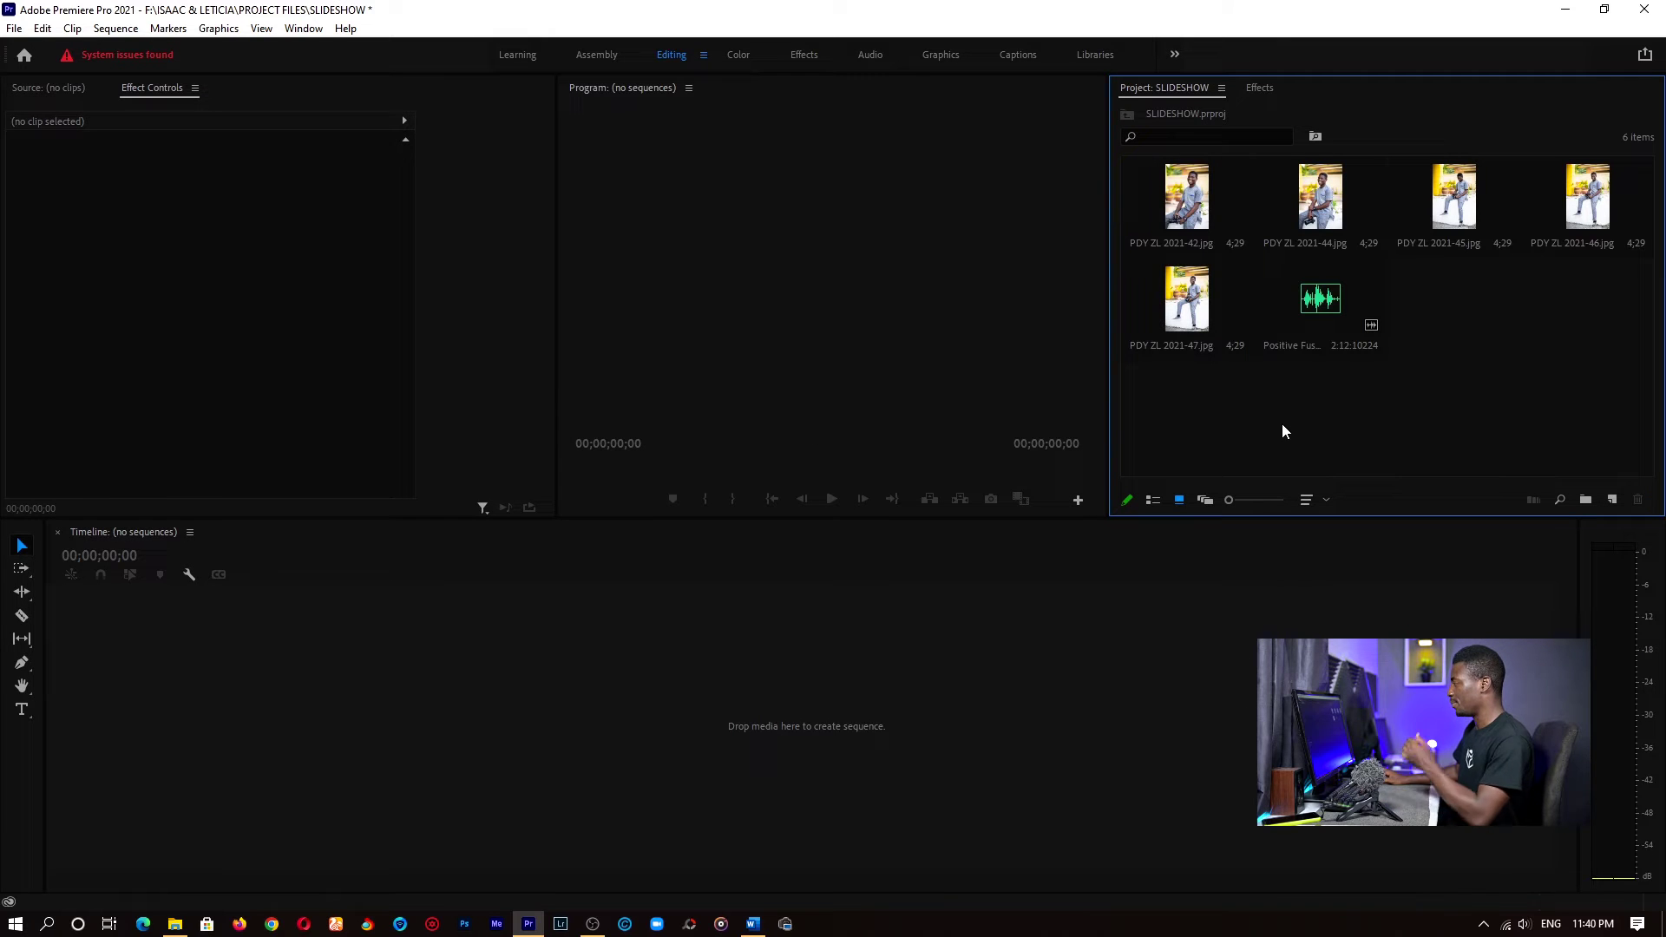
Create a sequence from the five imported photos, placed one after another, and scrub through it up to the third photo.
{"action": "left_click", "coordinate": [1187, 195]}
{"action": "left_click", "coordinate": [1185, 287], "text": "shift"}
{"action": "left_click_drag", "start_coordinate": [1187, 193], "coordinate": [1098, 267]}
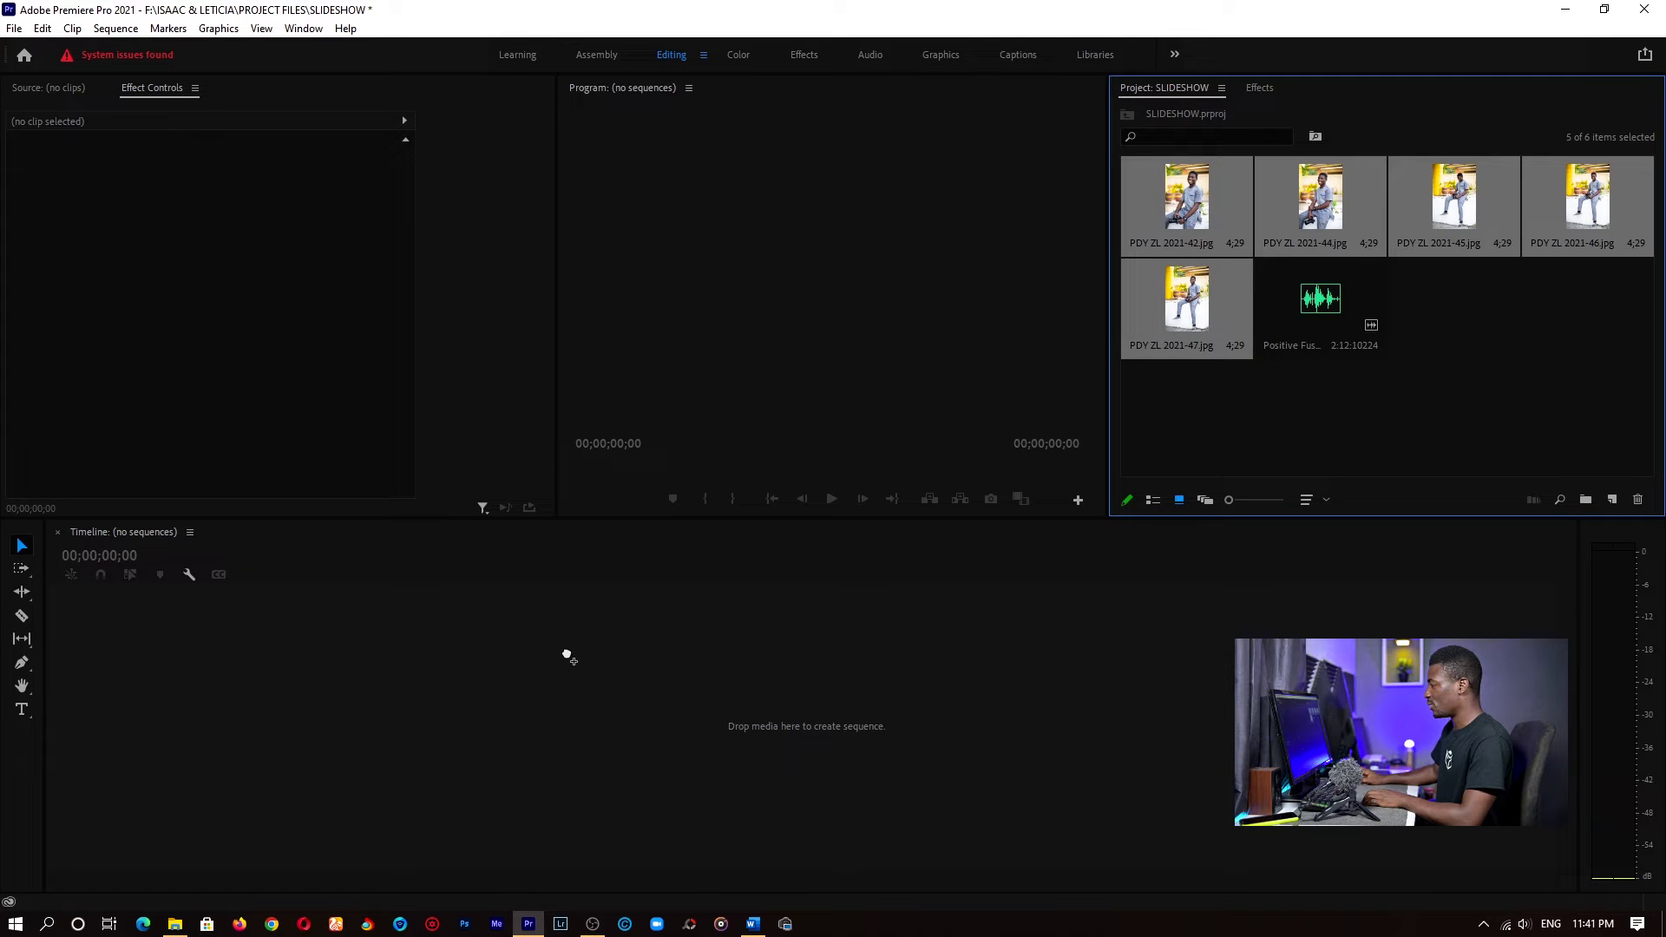
{"action": "left_click_drag", "start_coordinate": [566, 649], "coordinate": [567, 649]}
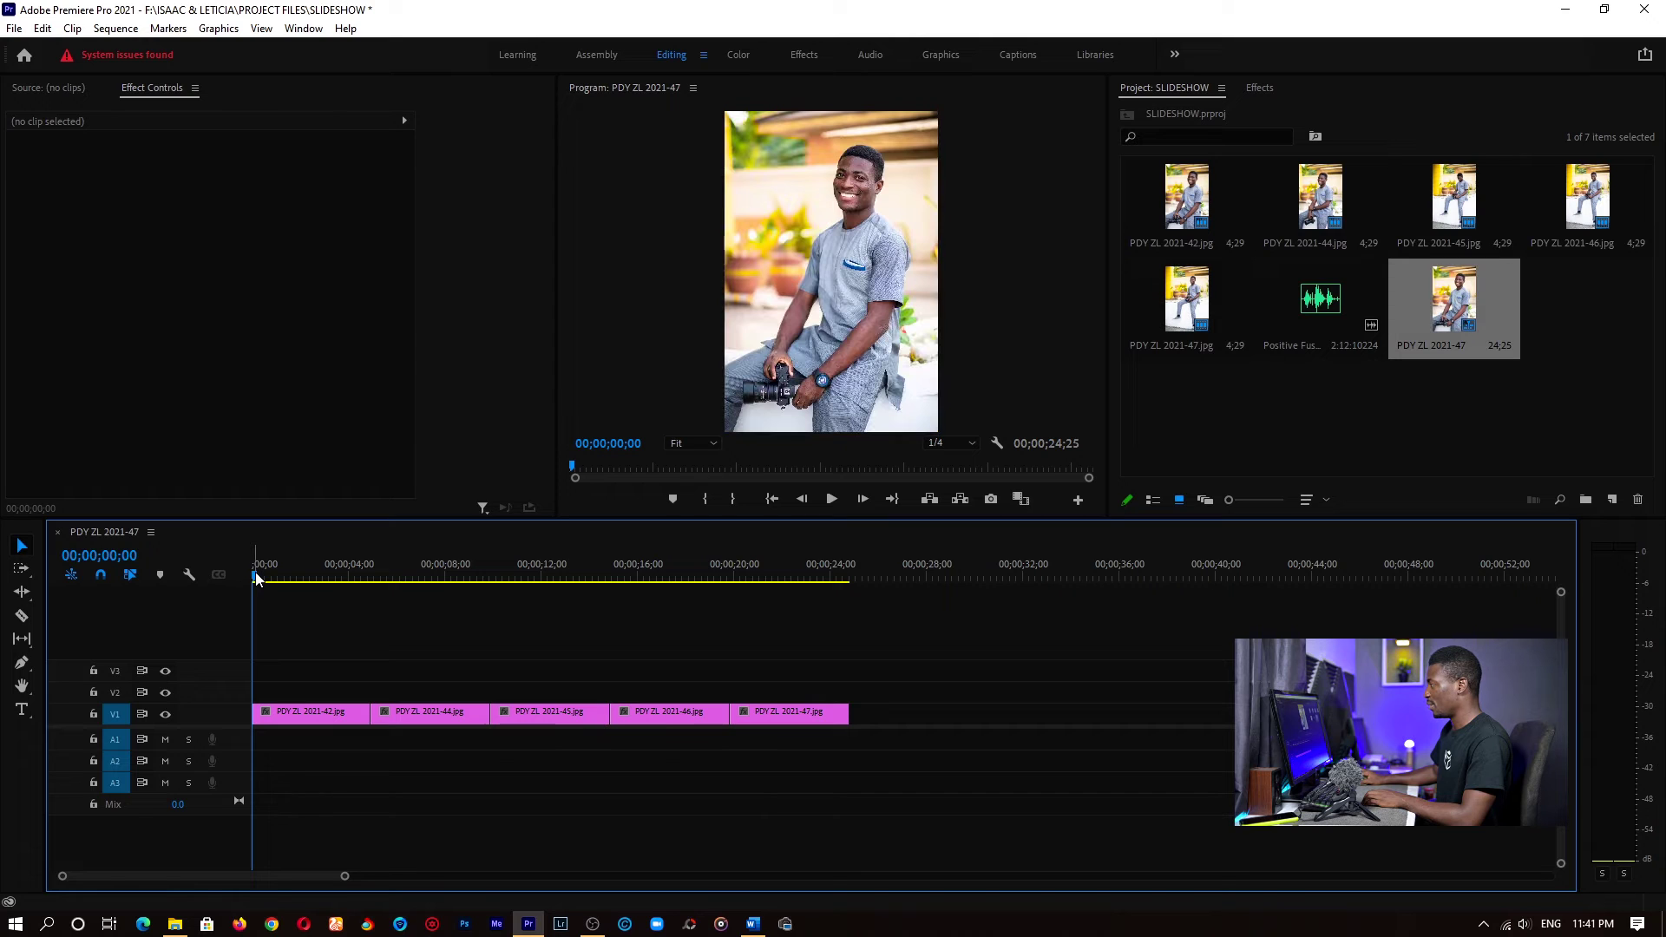
{"action": "left_click_drag", "start_coordinate": [252, 574], "coordinate": [445, 589]}
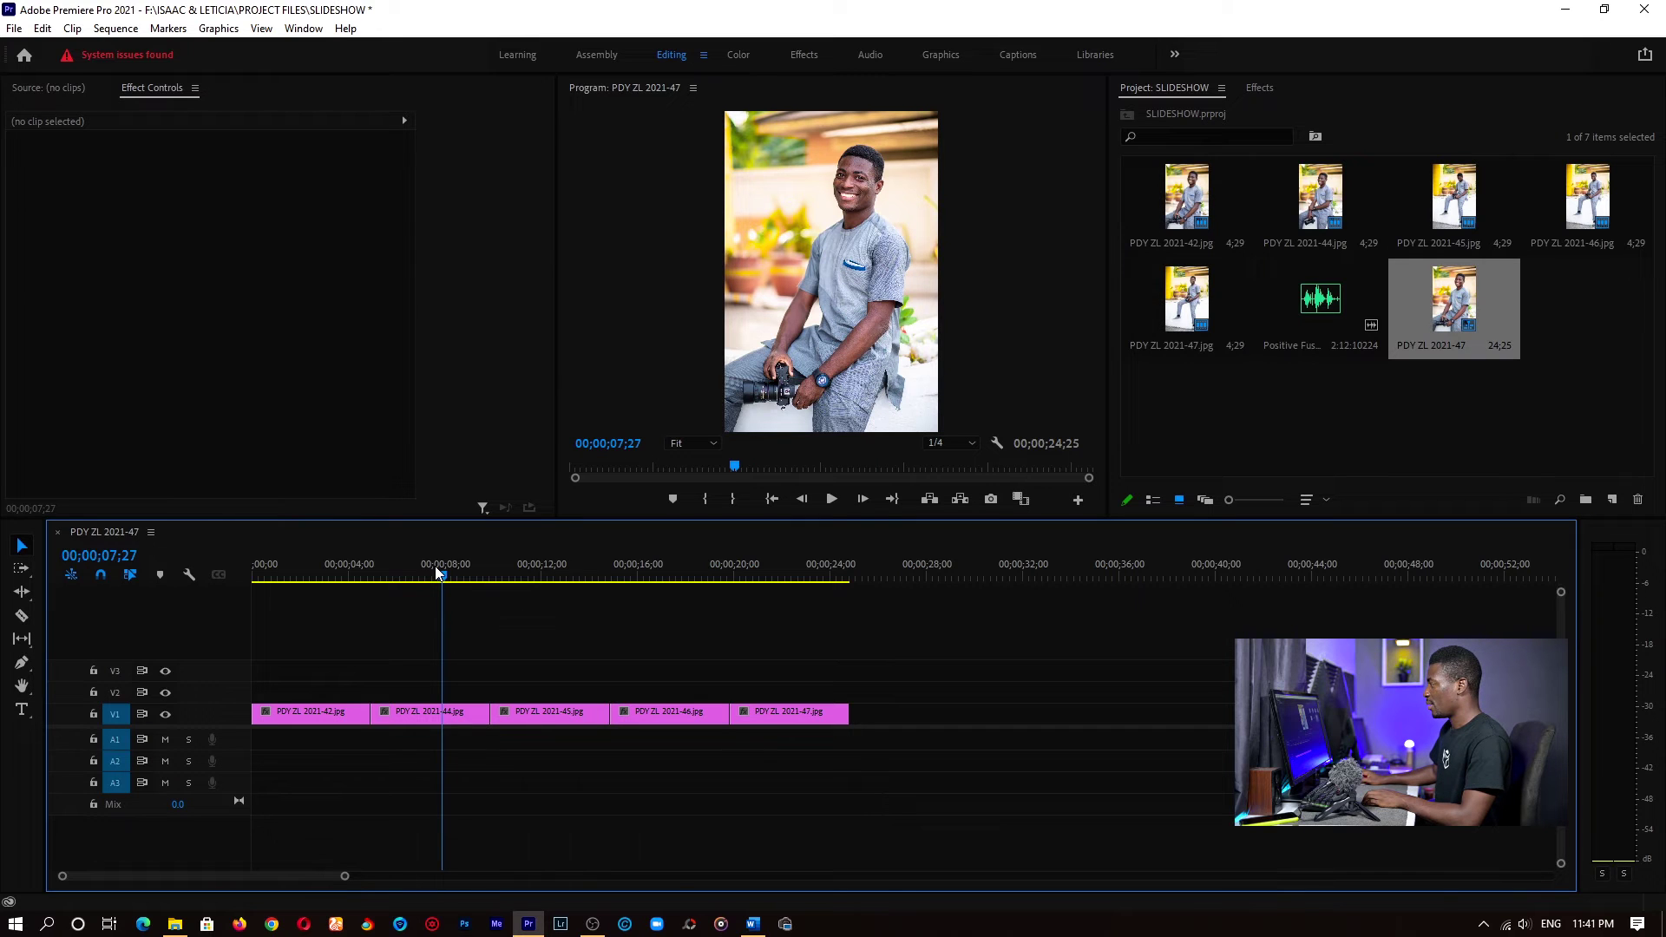
{"action": "left_click_drag", "start_coordinate": [436, 572], "coordinate": [561, 579]}
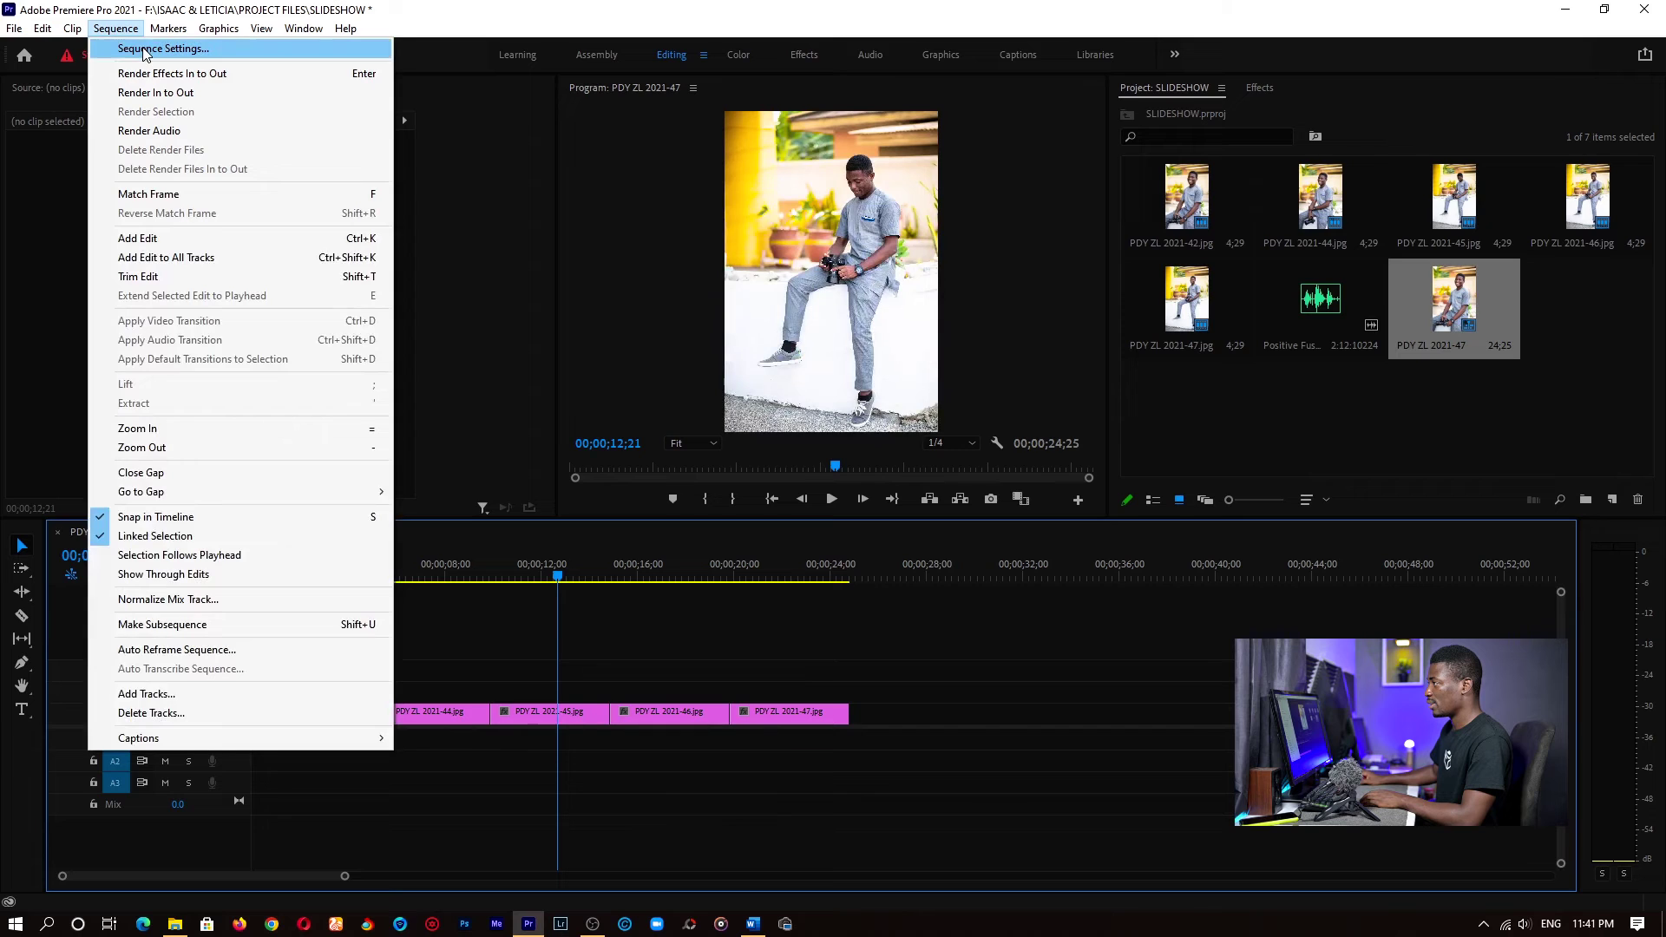
Set the sequence's frame size to 1080 horizontal by 1920 vertical and accept deleting its preview files.
{"action": "left_click", "coordinate": [147, 50]}
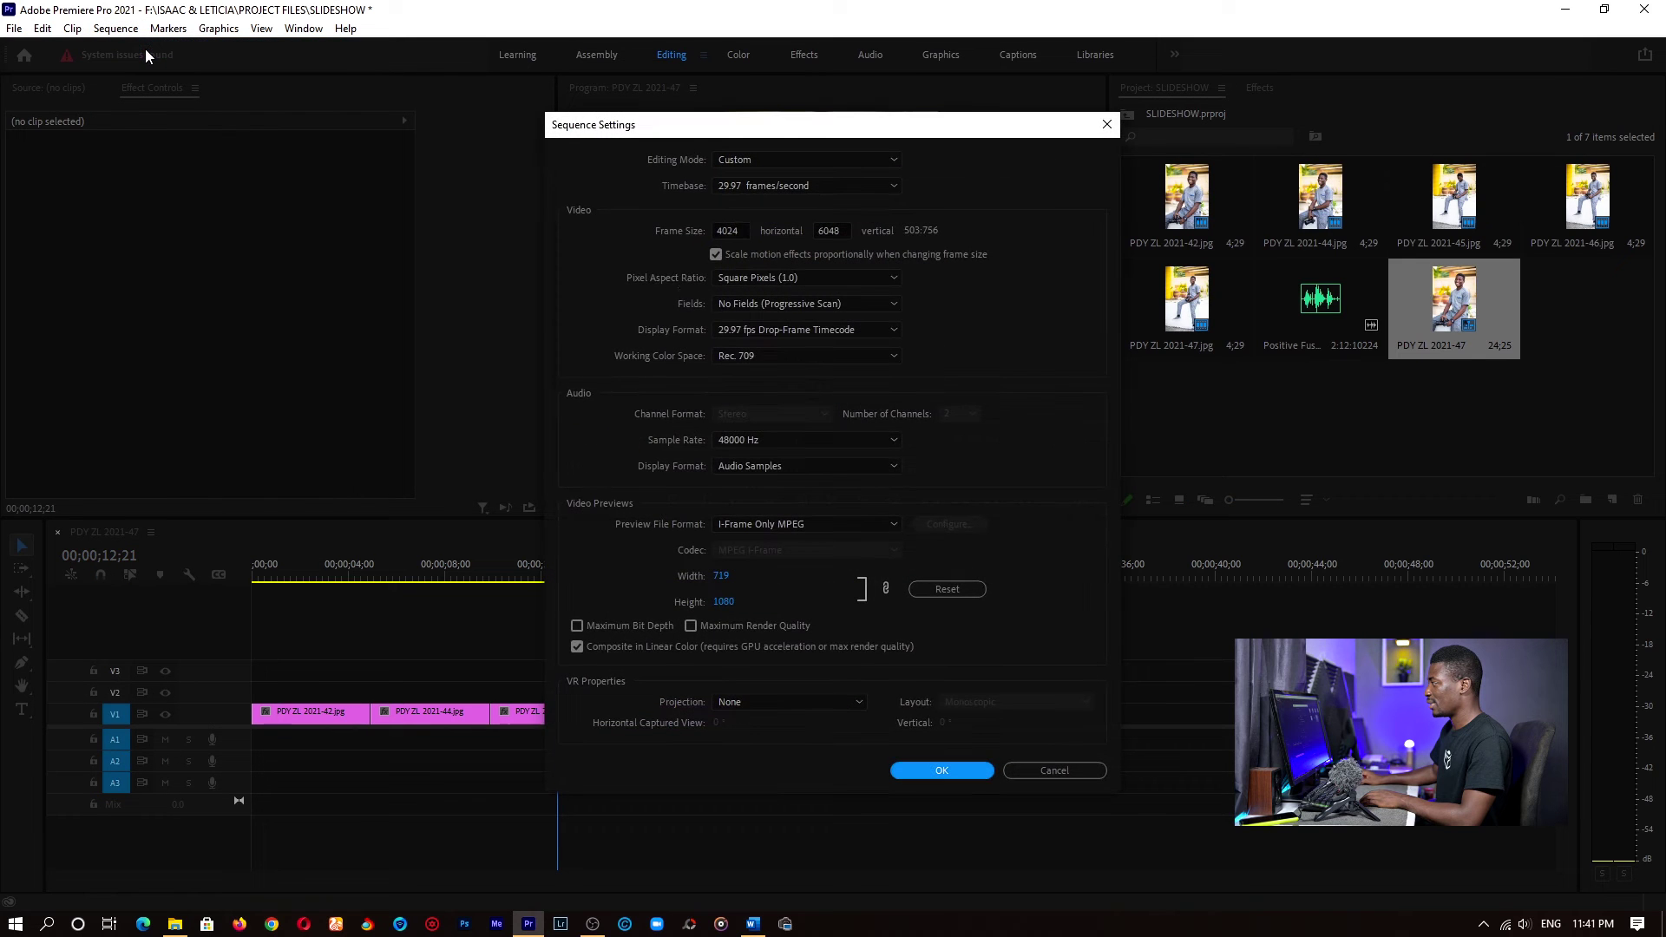
{"action": "double_click", "coordinate": [736, 230]}
{"action": "double_click", "coordinate": [838, 230]}
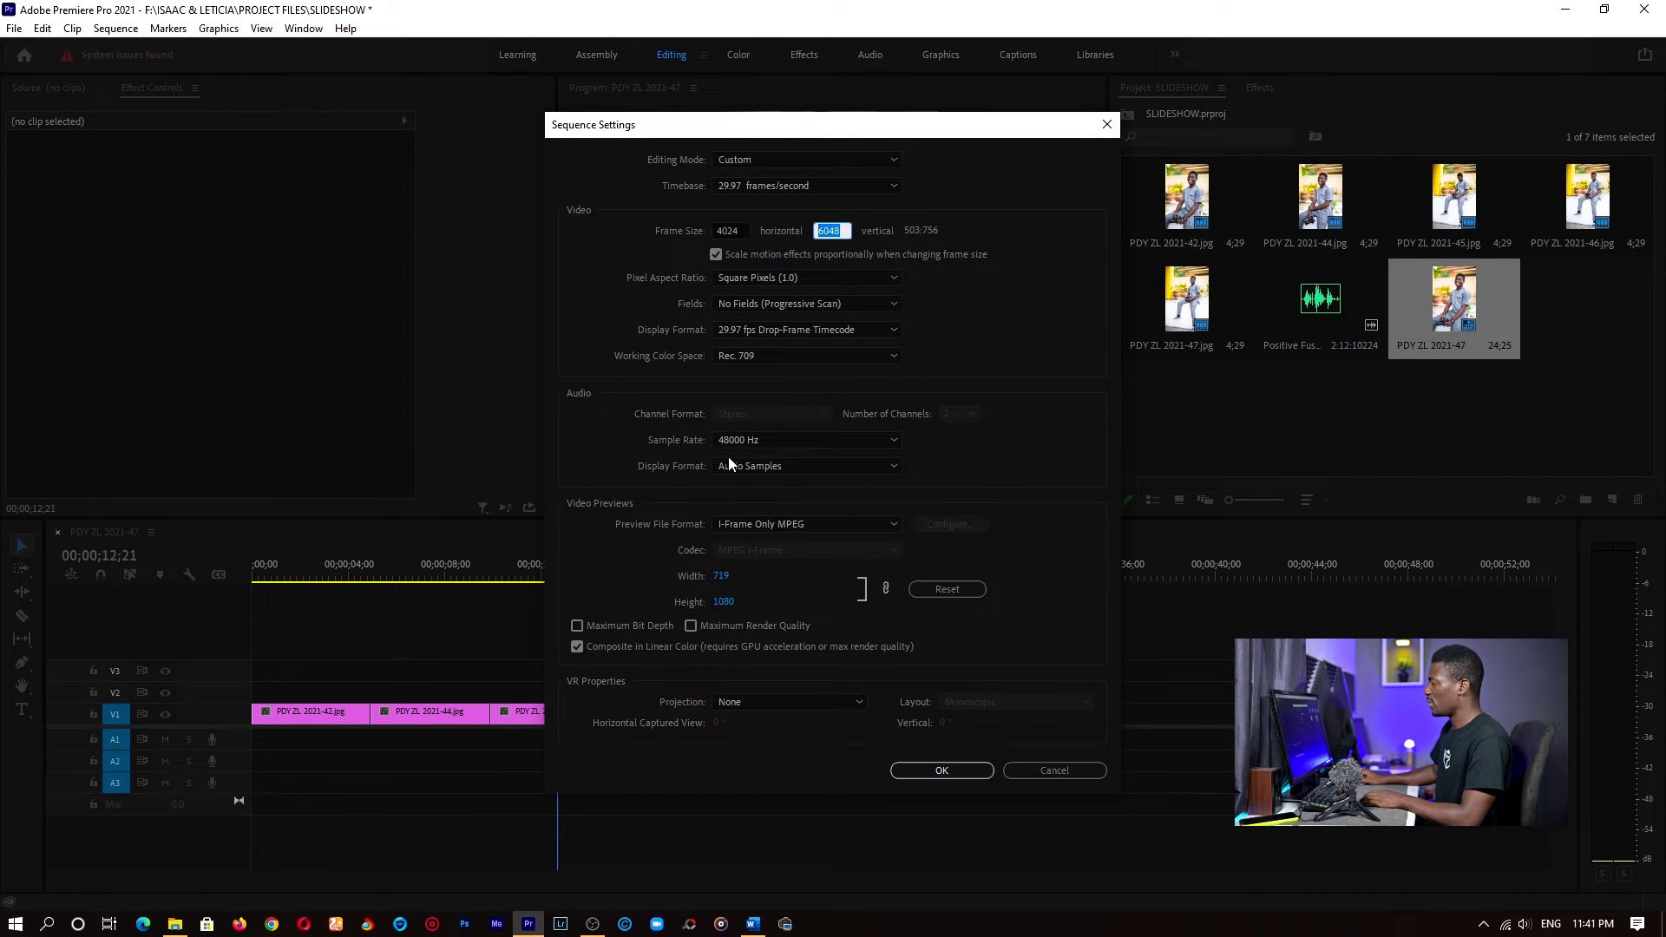
{"action": "double_click", "coordinate": [734, 230]}
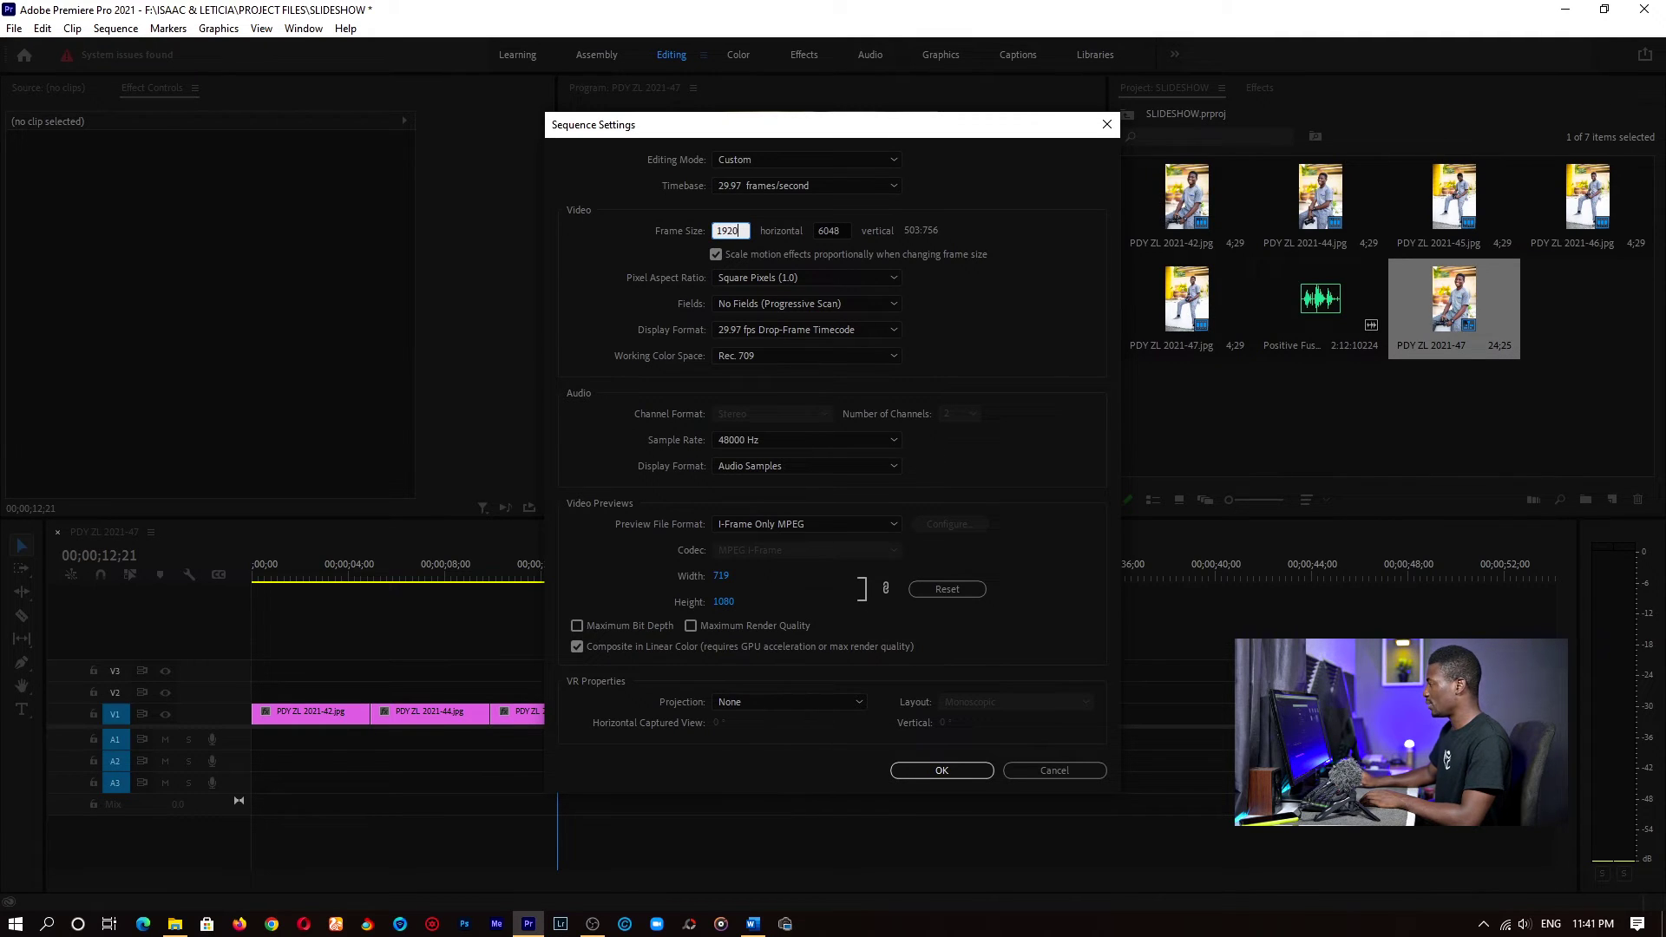
{"action": "type", "text": "1920"}
{"action": "double_click", "coordinate": [733, 228]}
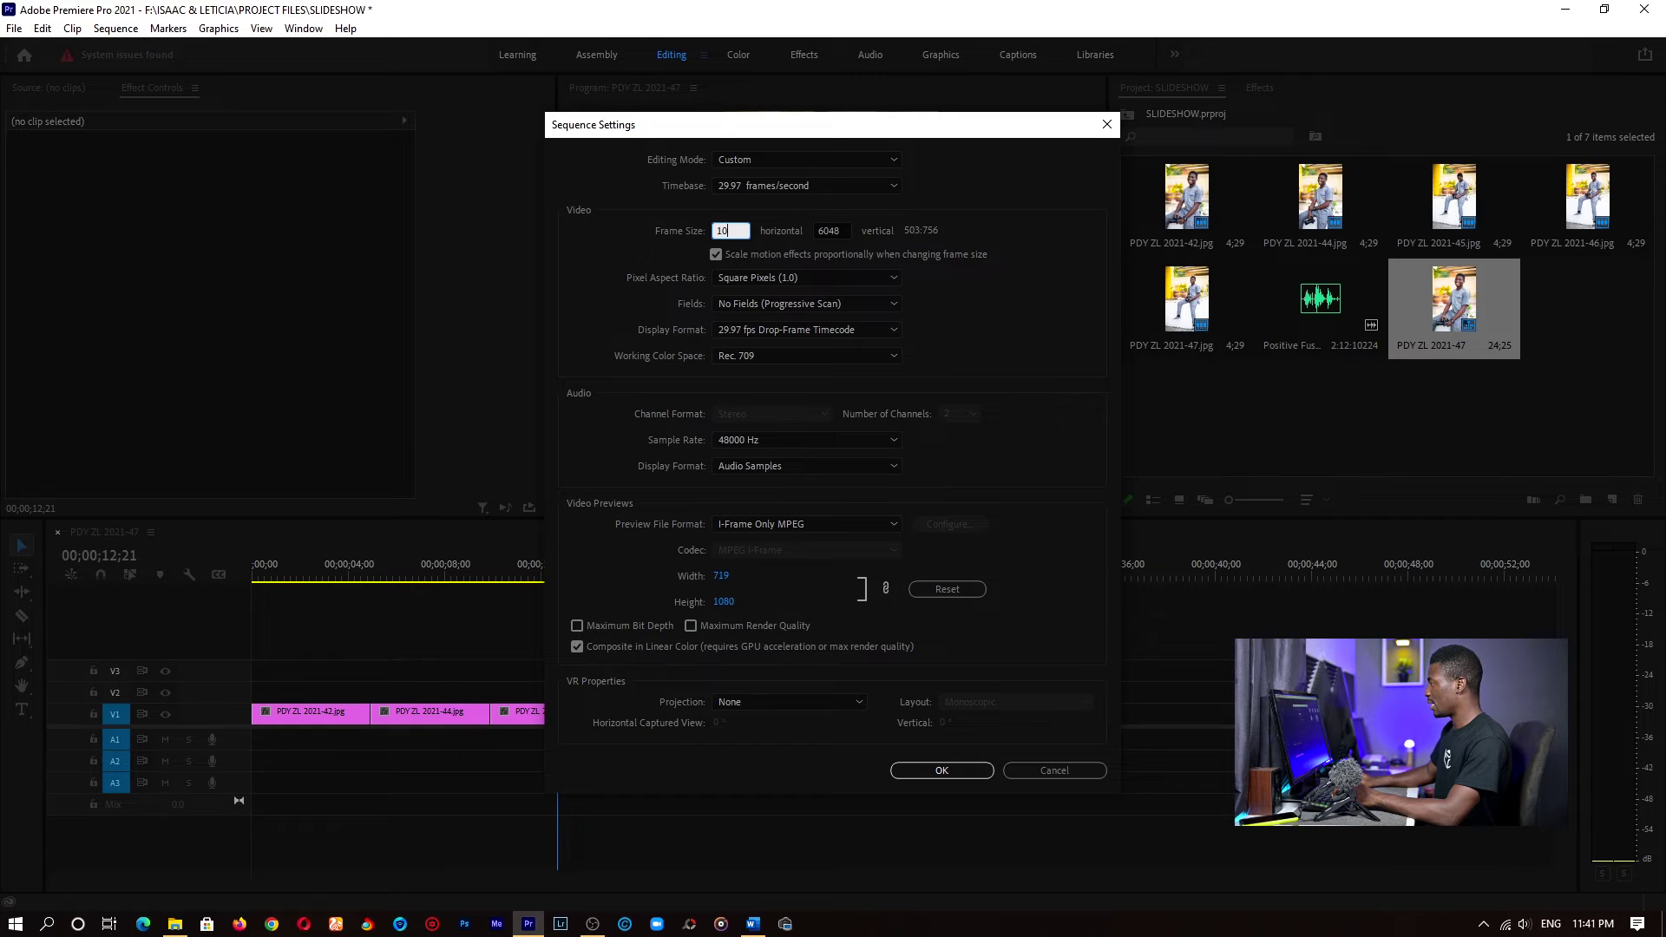
{"action": "type", "text": "1080"}
{"action": "key", "text": "Tab"}
{"action": "type", "text": "1920"}
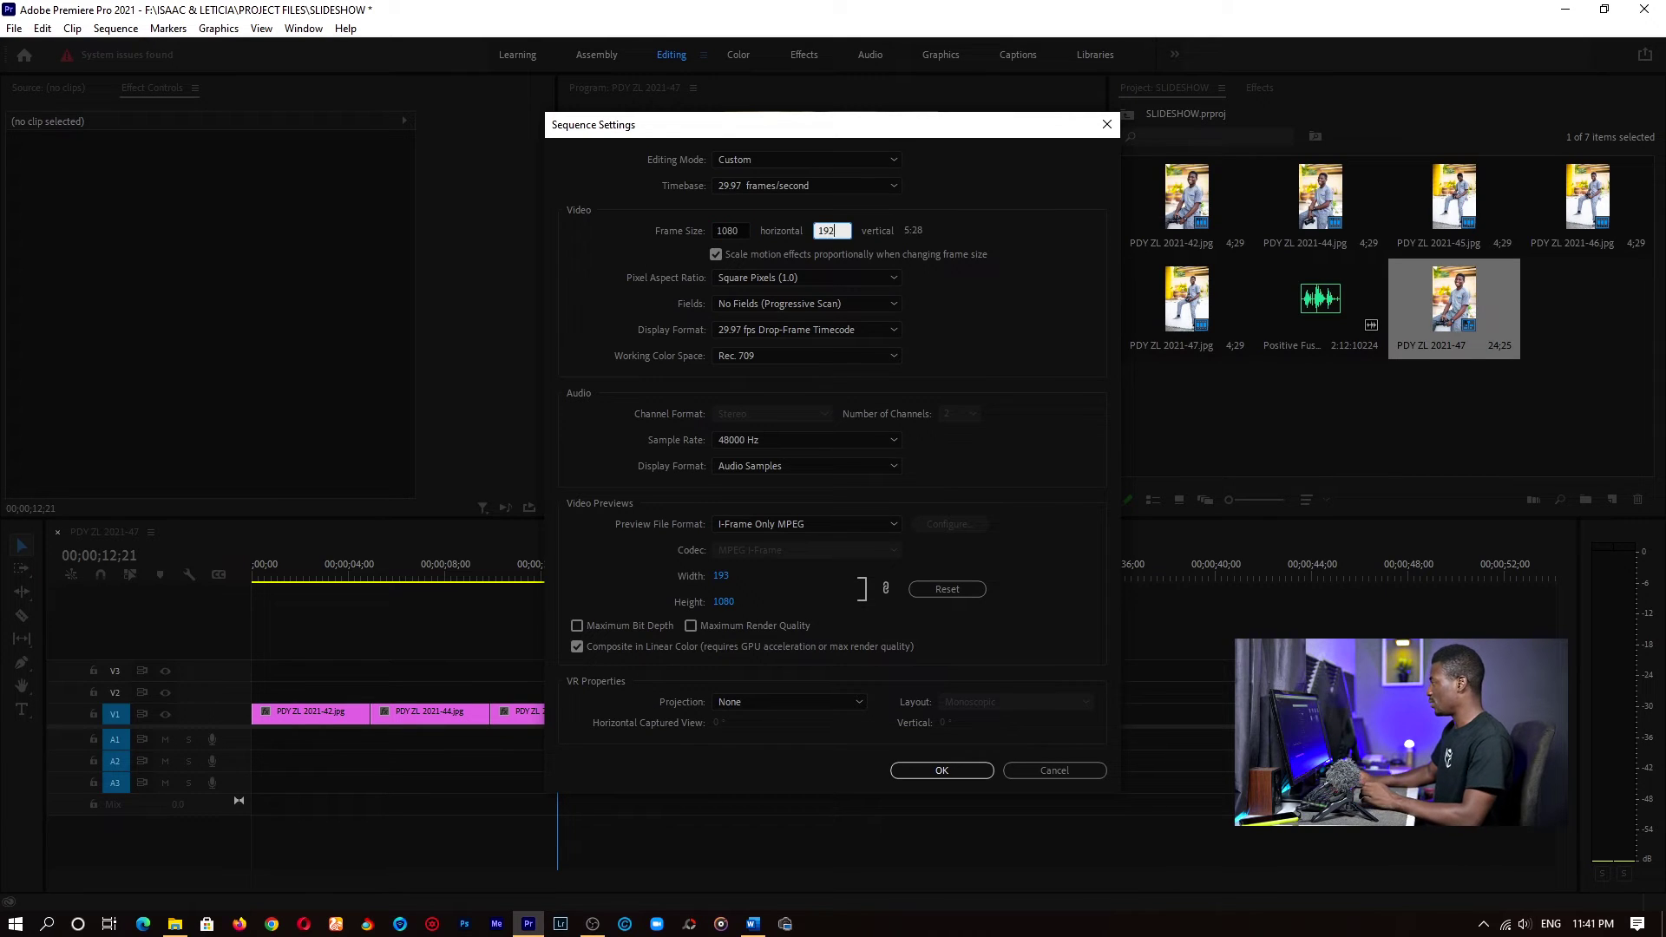
{"action": "key", "text": "Return"}
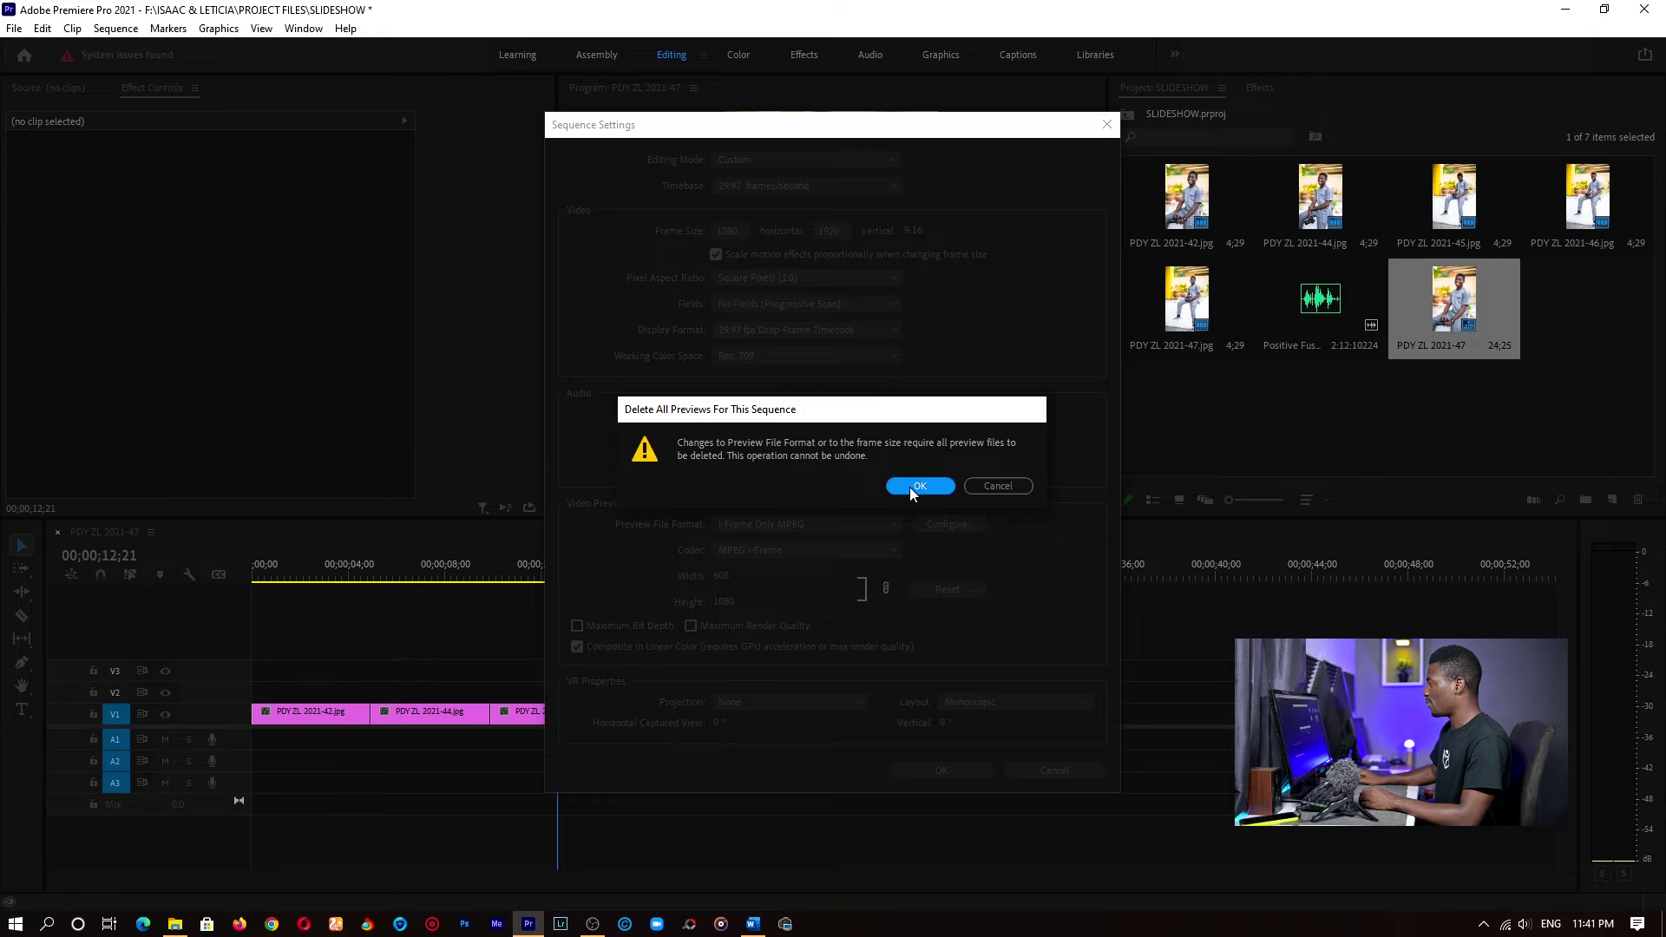
{"action": "left_click", "coordinate": [919, 486]}
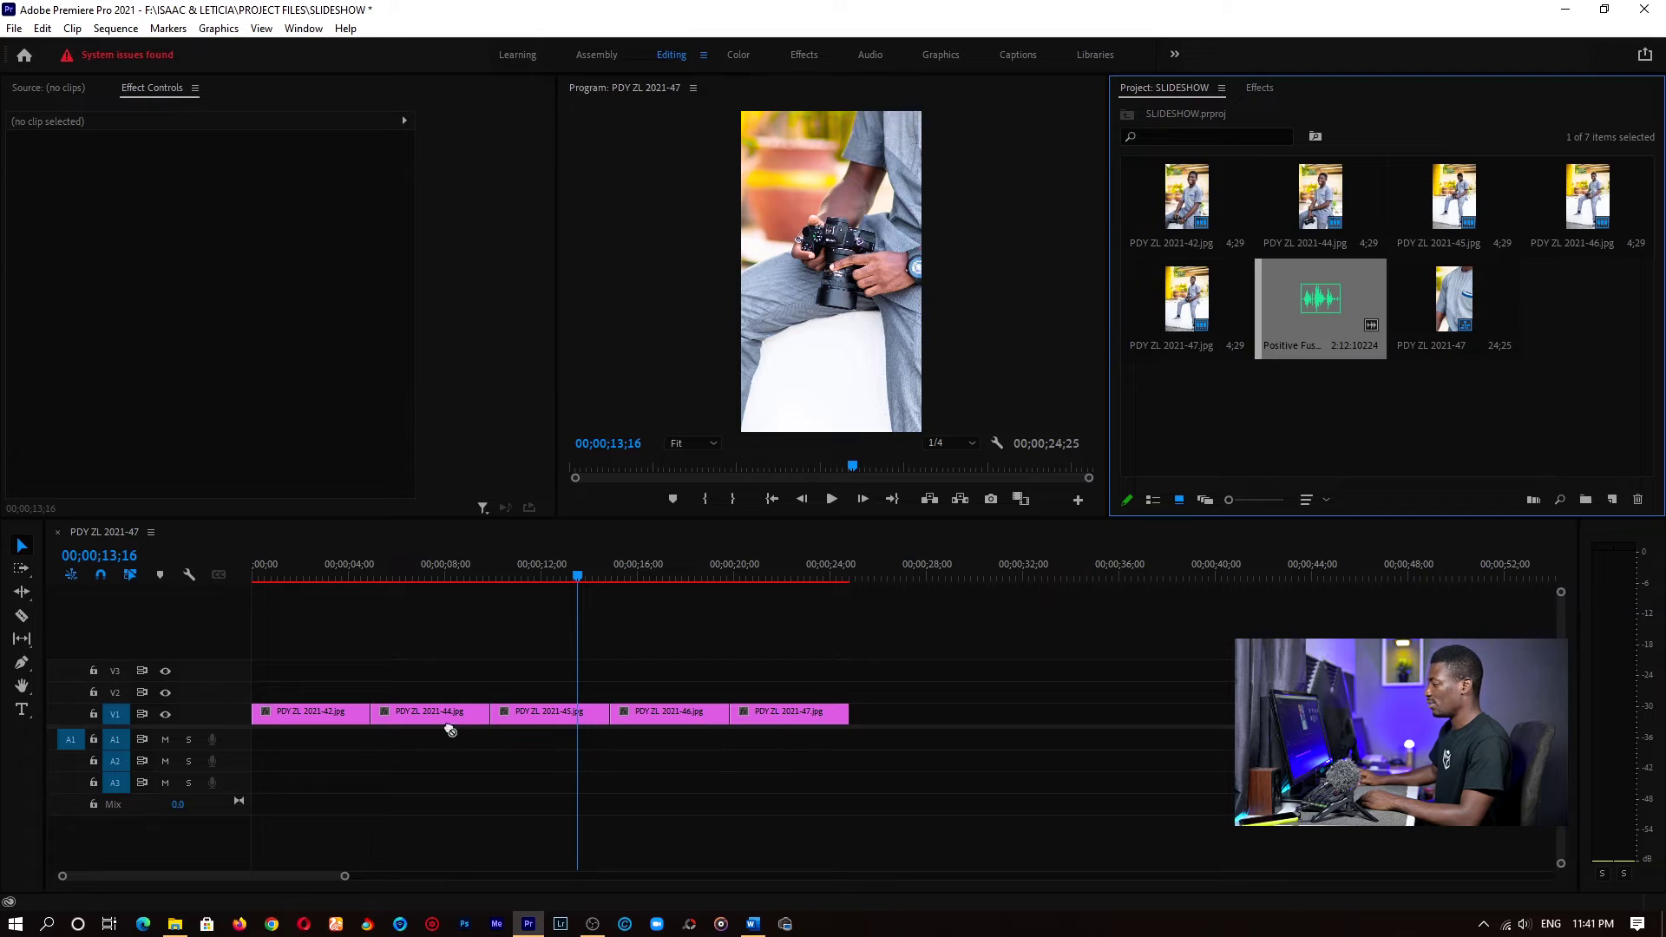
Place the Positive Fuse music at the start of audio track A1 and split it at 00;00;24;25, where the last photo ends.
{"action": "left_click_drag", "start_coordinate": [449, 731], "coordinate": [290, 743]}
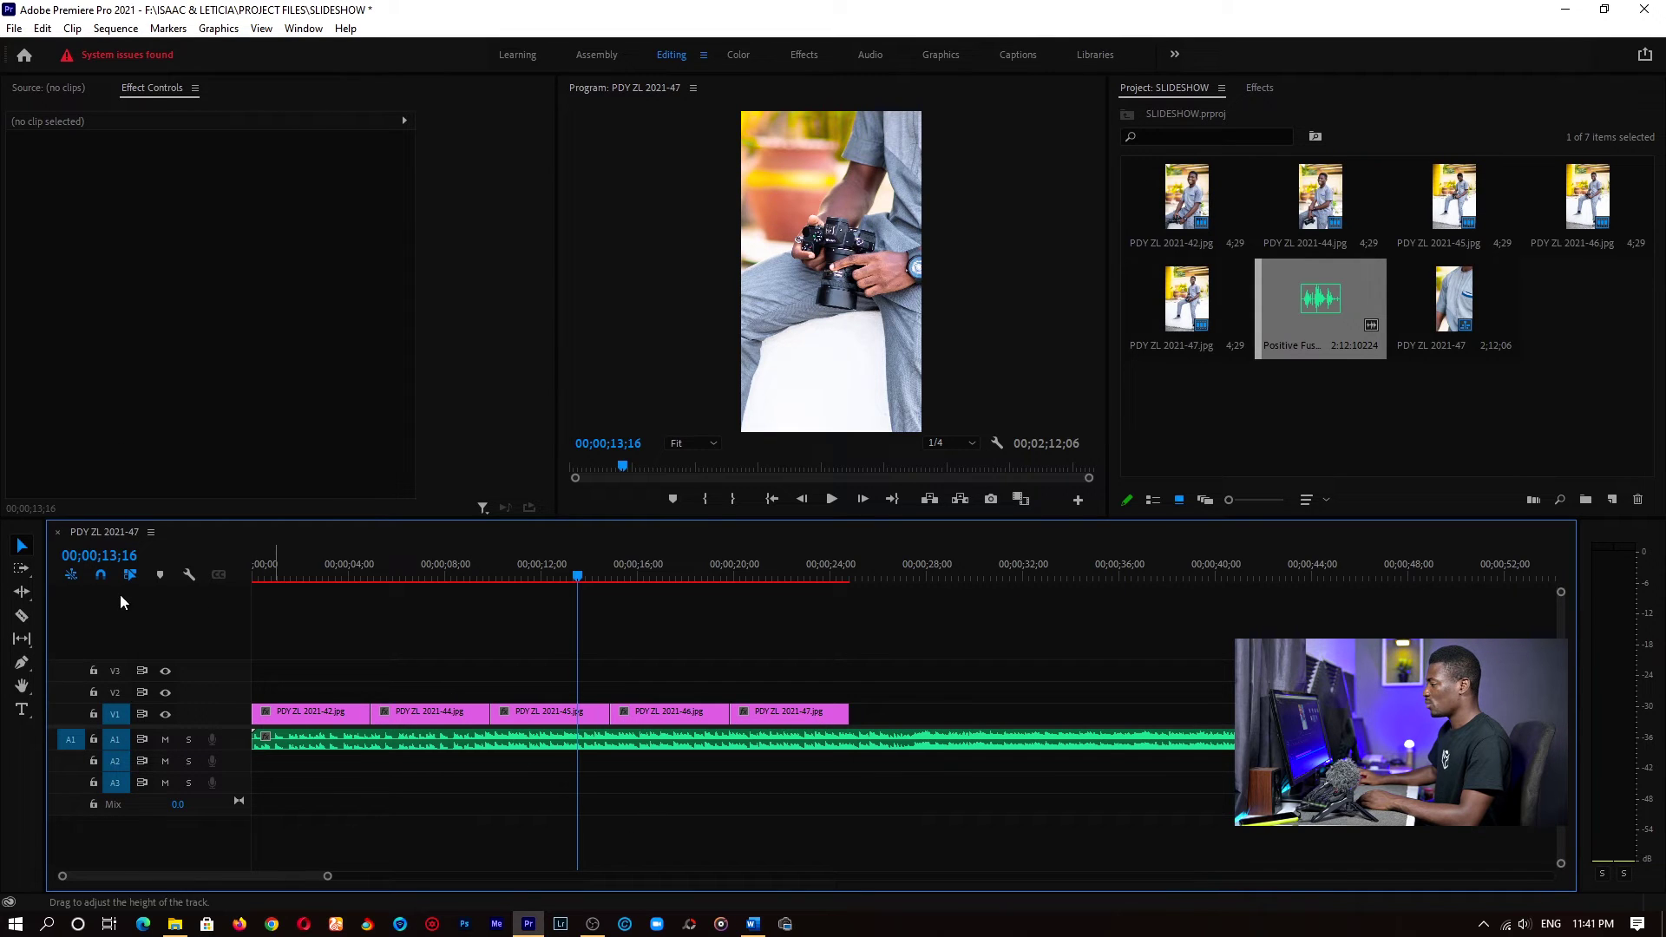
{"action": "left_click_drag", "start_coordinate": [784, 568], "coordinate": [847, 567]}
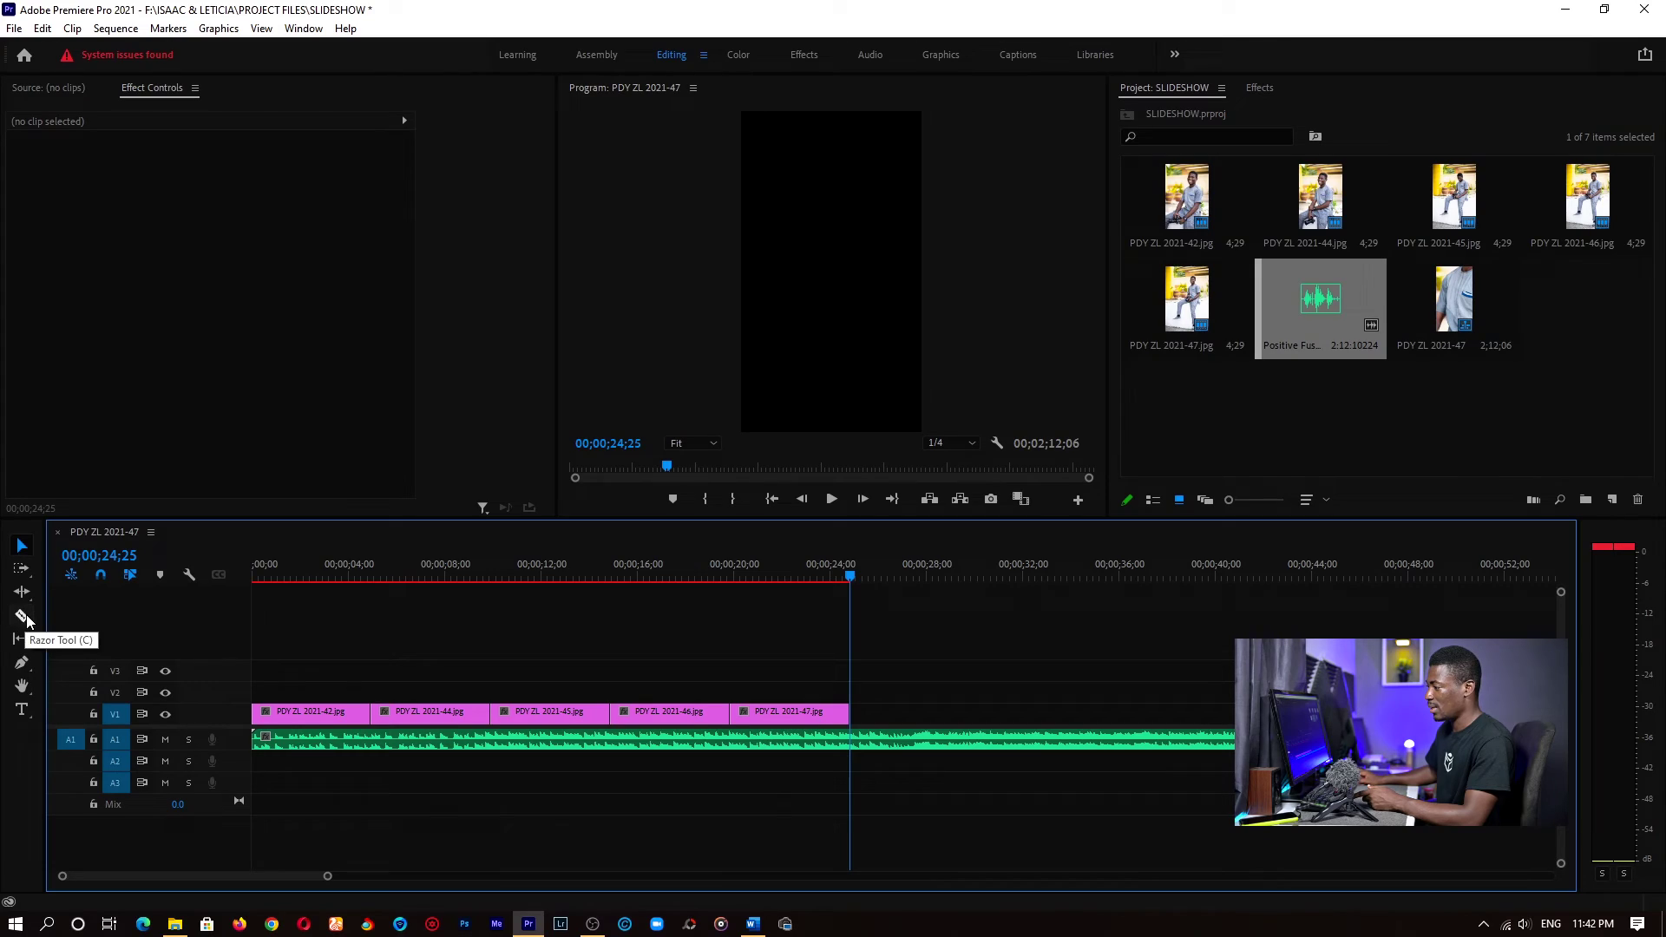
{"action": "left_click", "coordinate": [24, 616]}
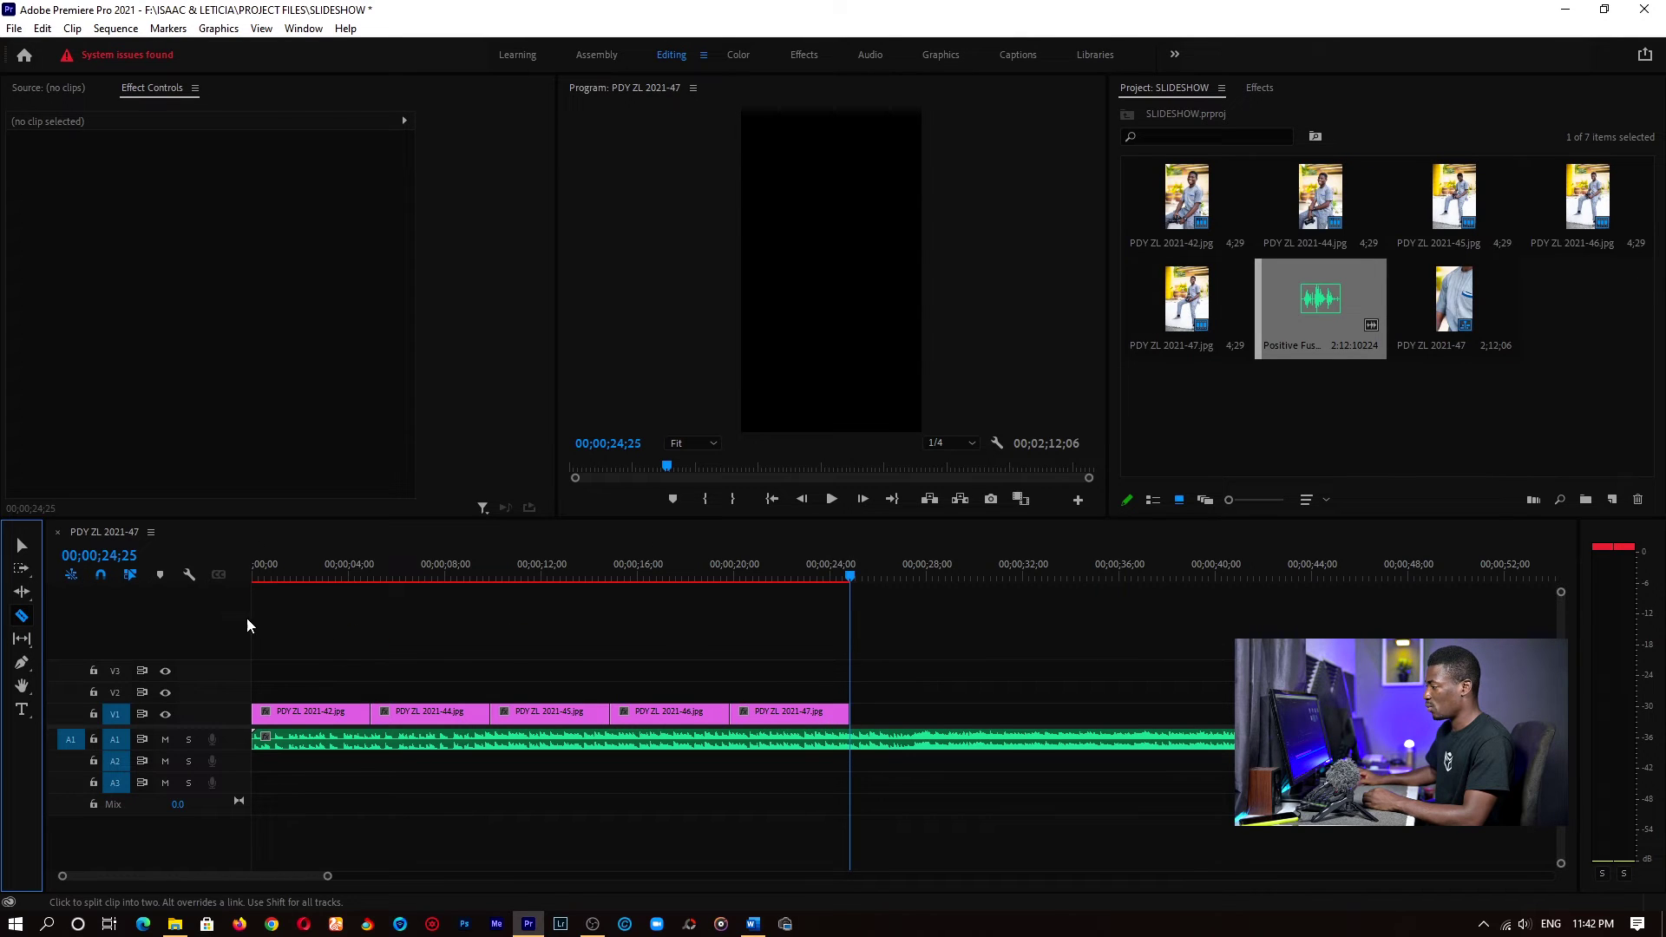
{"action": "left_click_drag", "start_coordinate": [840, 573], "coordinate": [689, 572]}
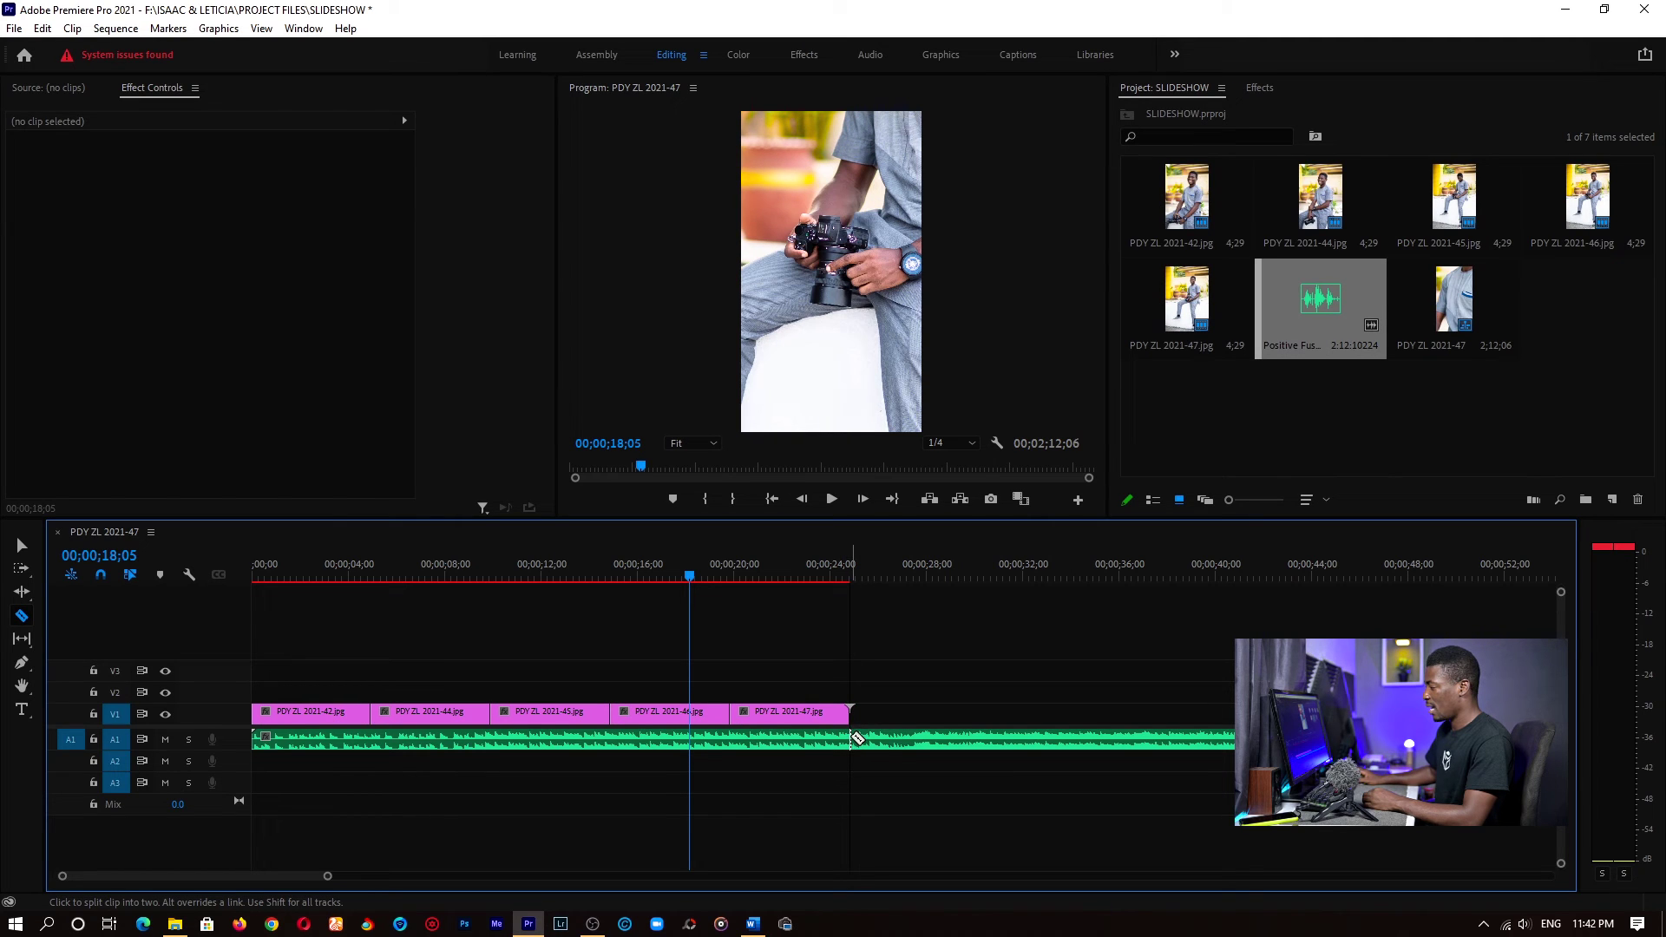
{"action": "left_click", "coordinate": [851, 738]}
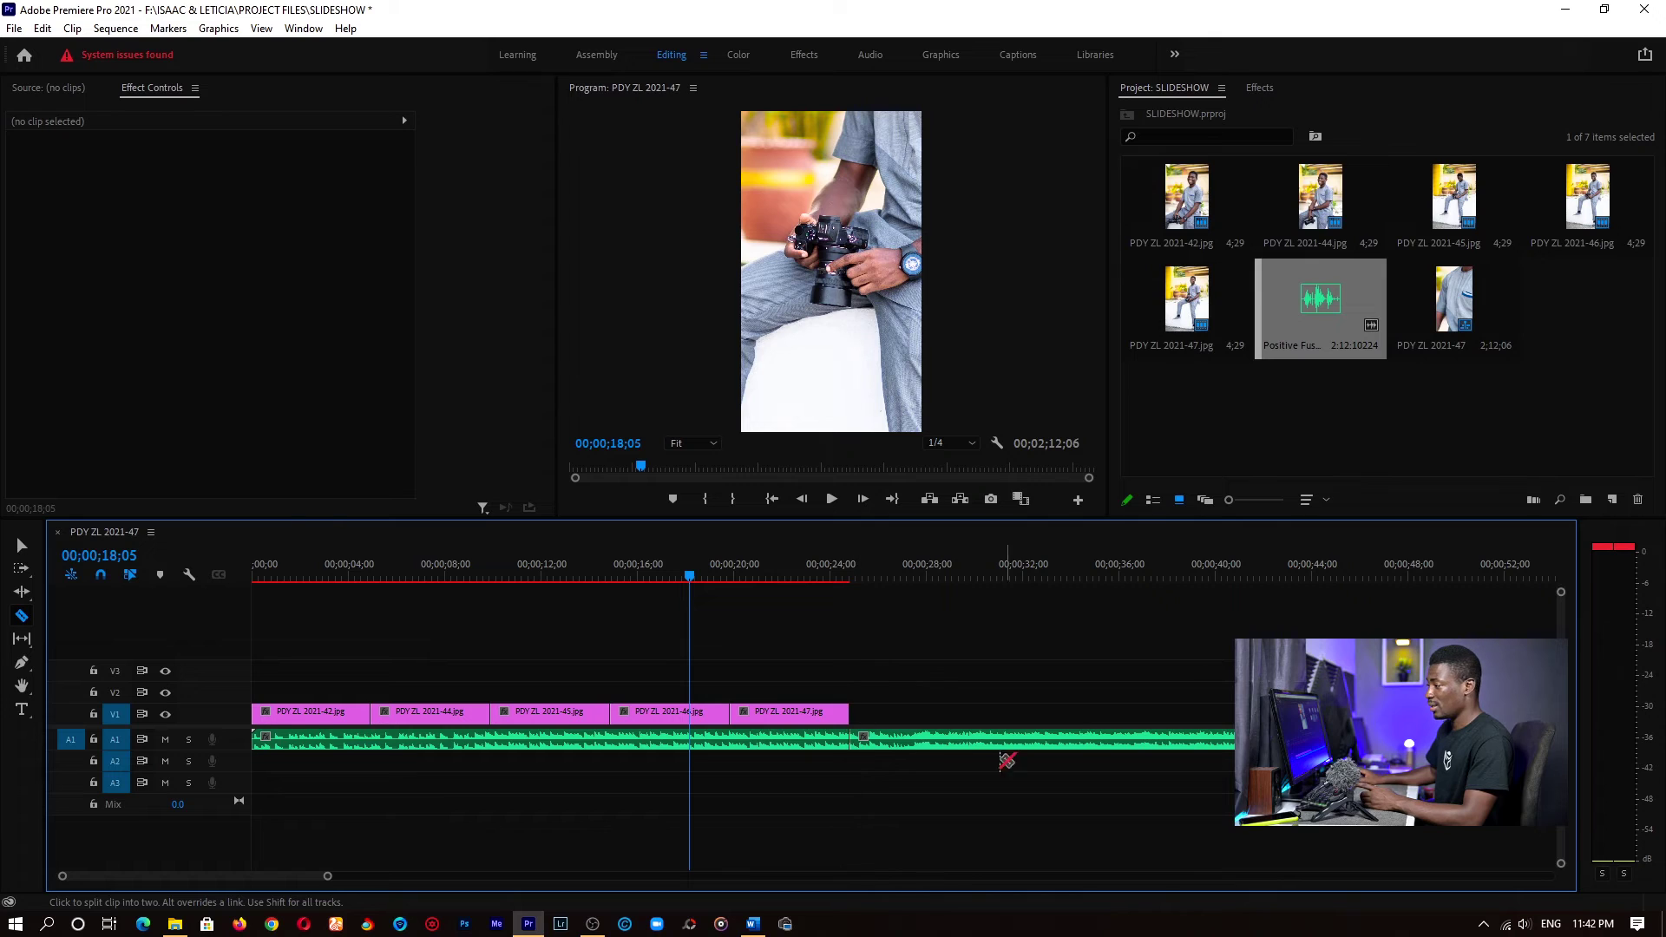
Delete the part of the music beyond the last photo and save the project.
{"action": "left_click", "coordinate": [21, 545]}
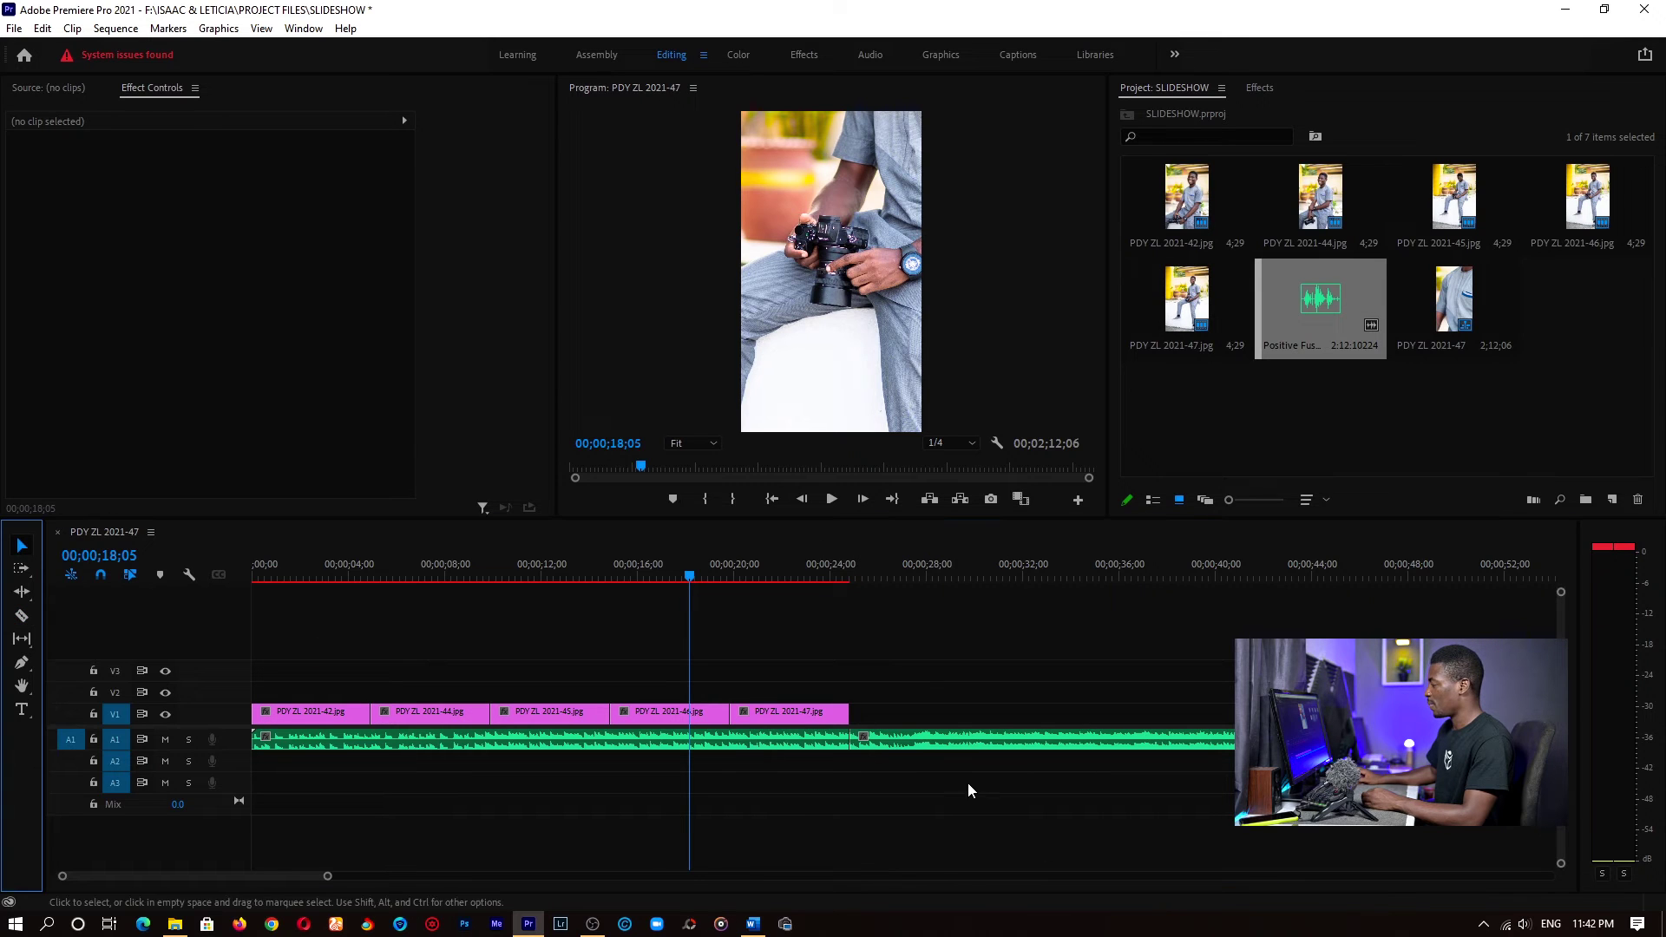
{"action": "left_click", "coordinate": [941, 741]}
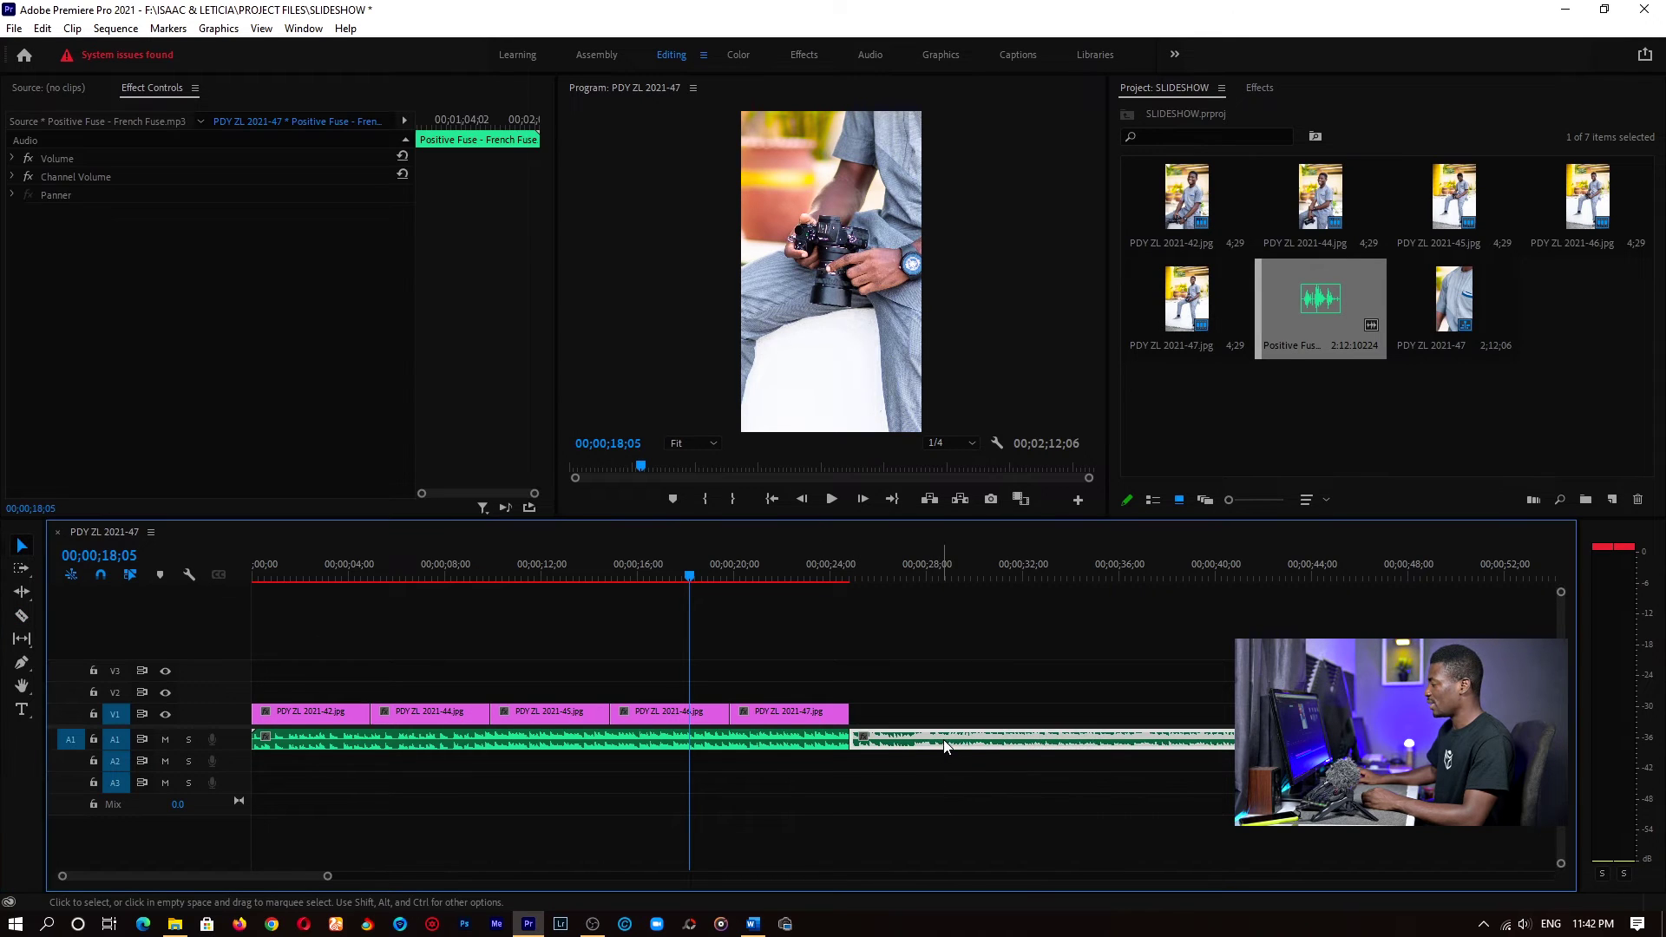
{"action": "left_click", "coordinate": [23, 549]}
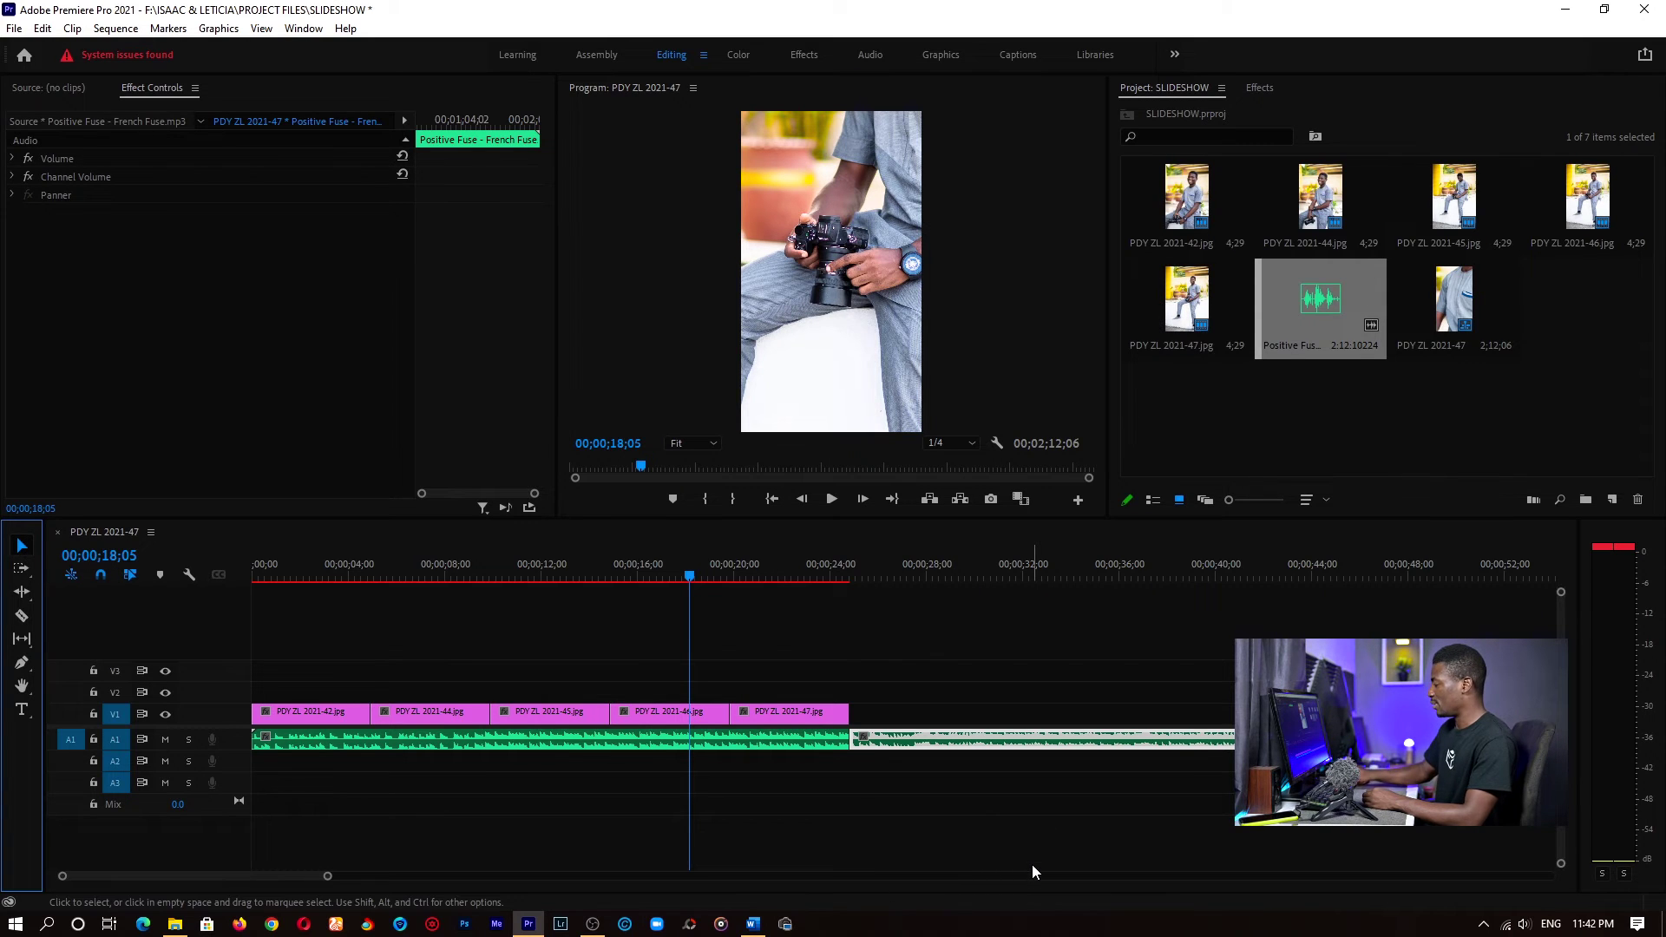
{"action": "left_click", "coordinate": [969, 731]}
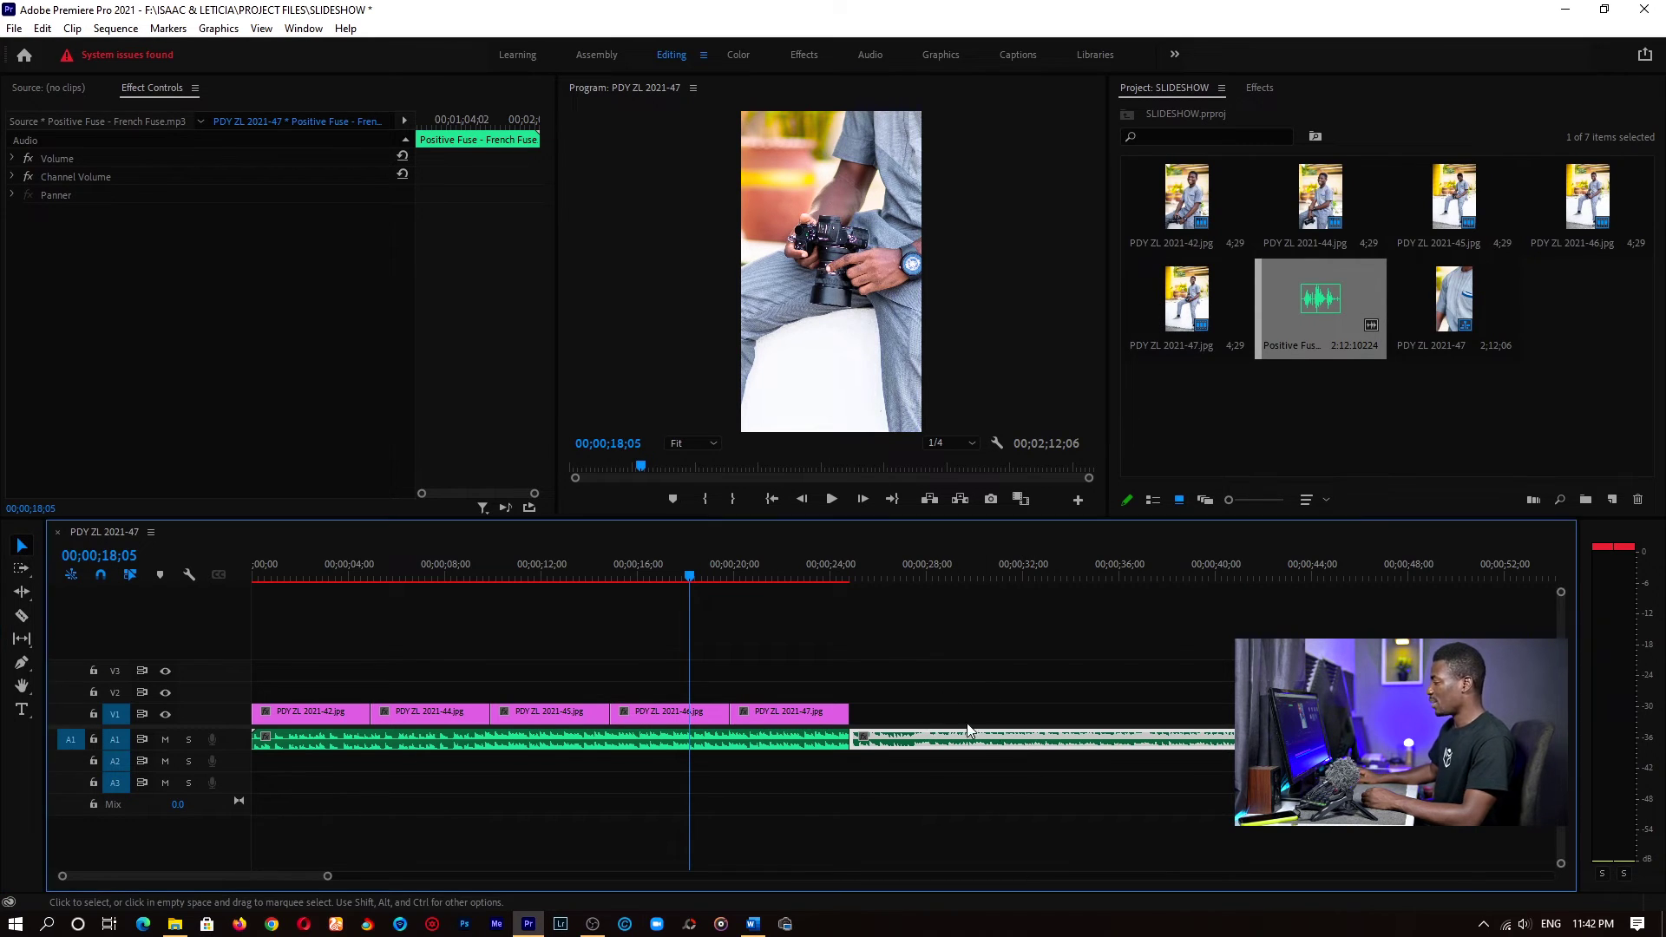
{"action": "key", "text": "Delete"}
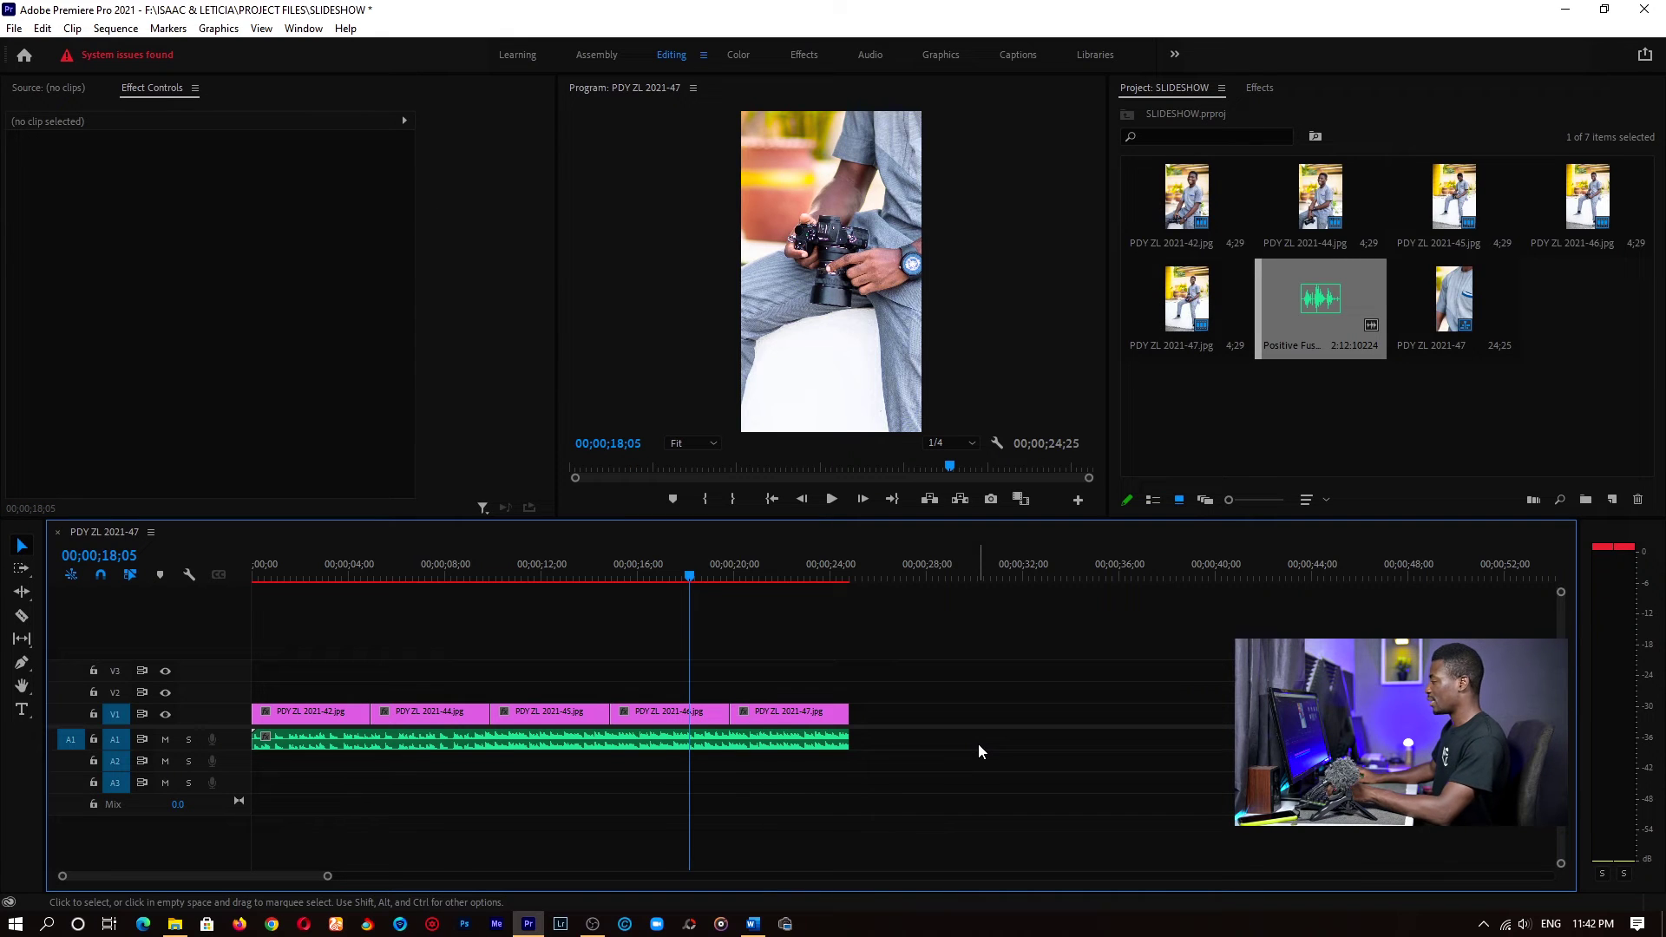
{"action": "key", "text": "ctrl+s"}
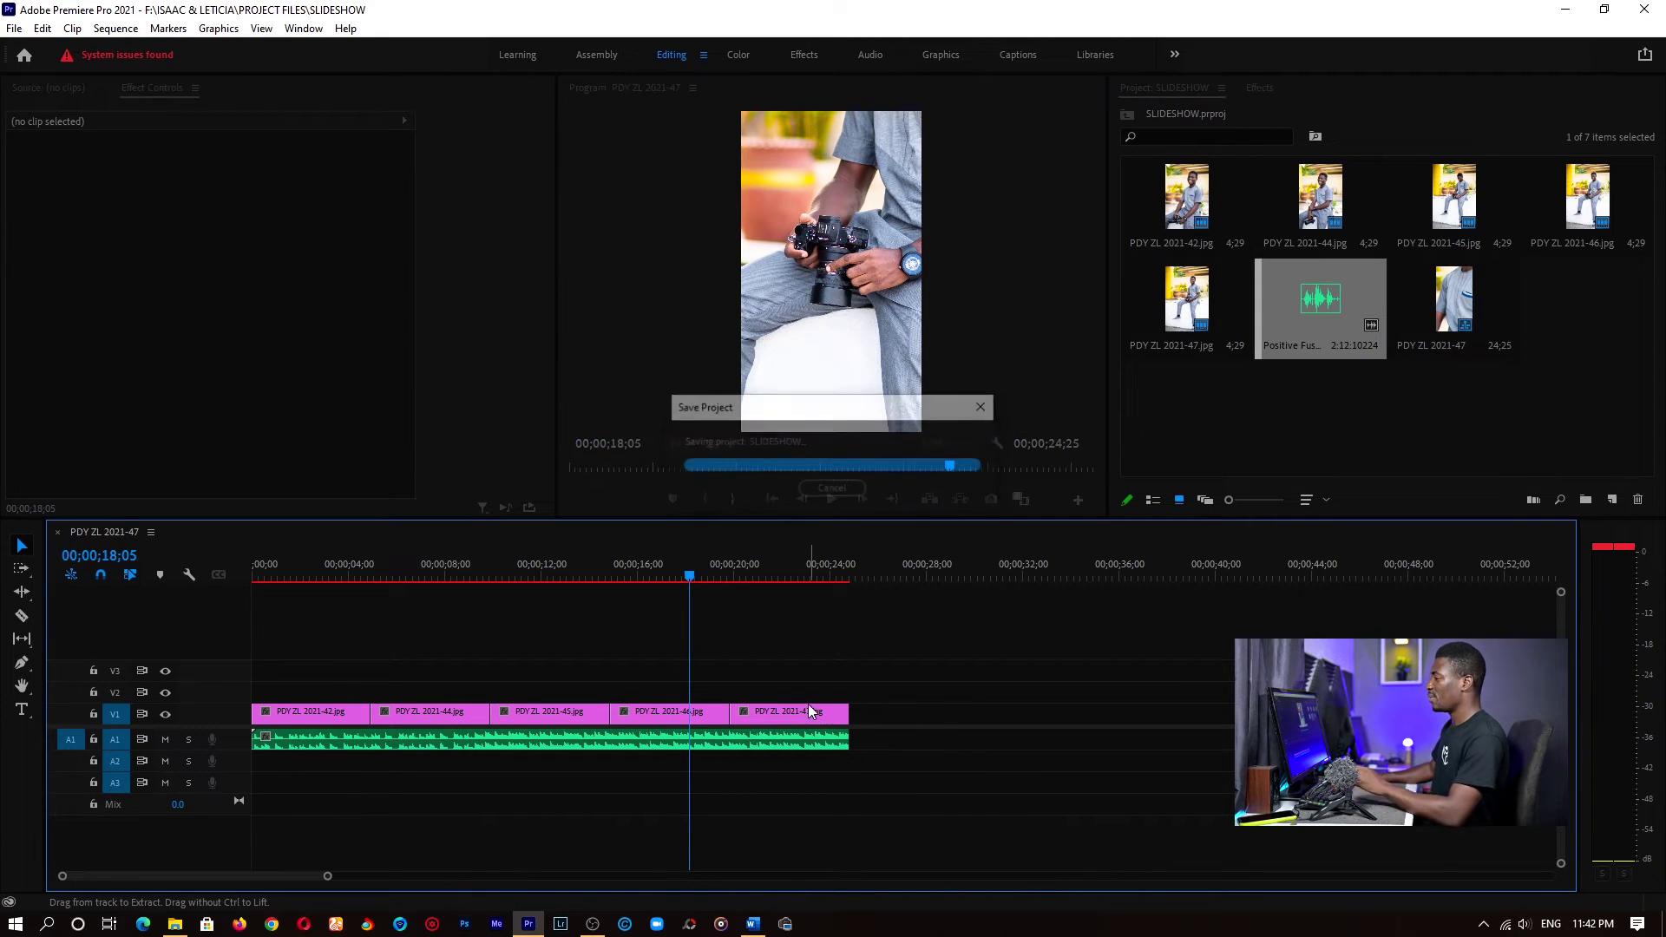
Fit the first photo, PDY ZL 2021-42, in the frame with scale 34 and position 662, 890.
{"action": "left_click", "coordinate": [311, 578]}
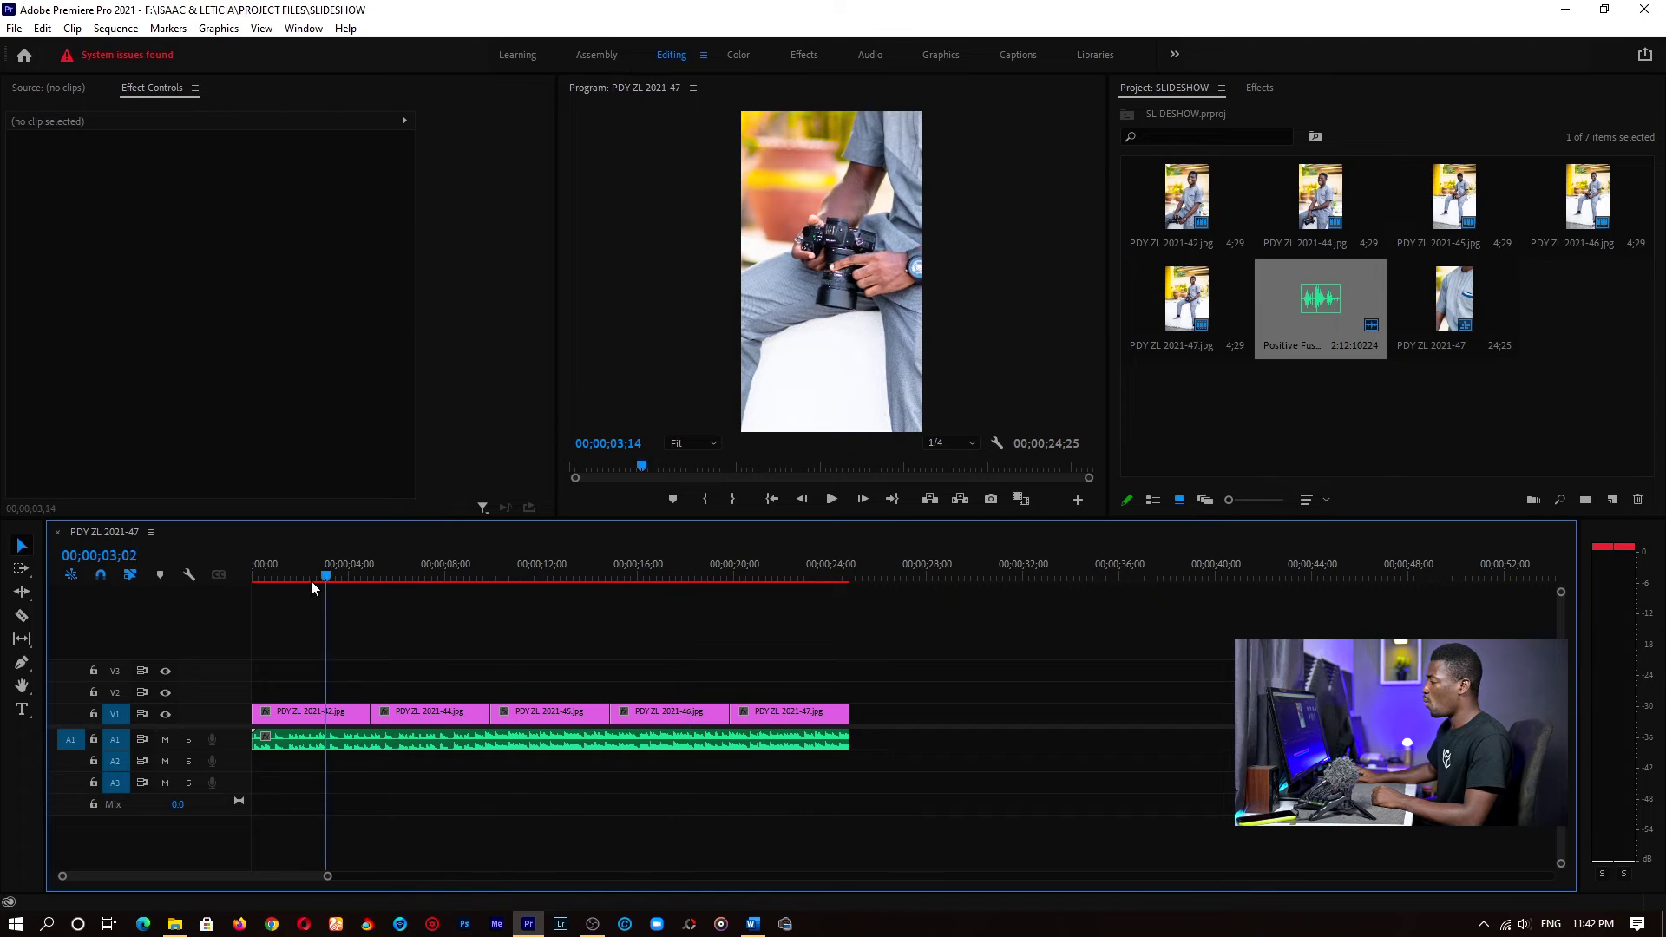
{"action": "left_click", "coordinate": [326, 716]}
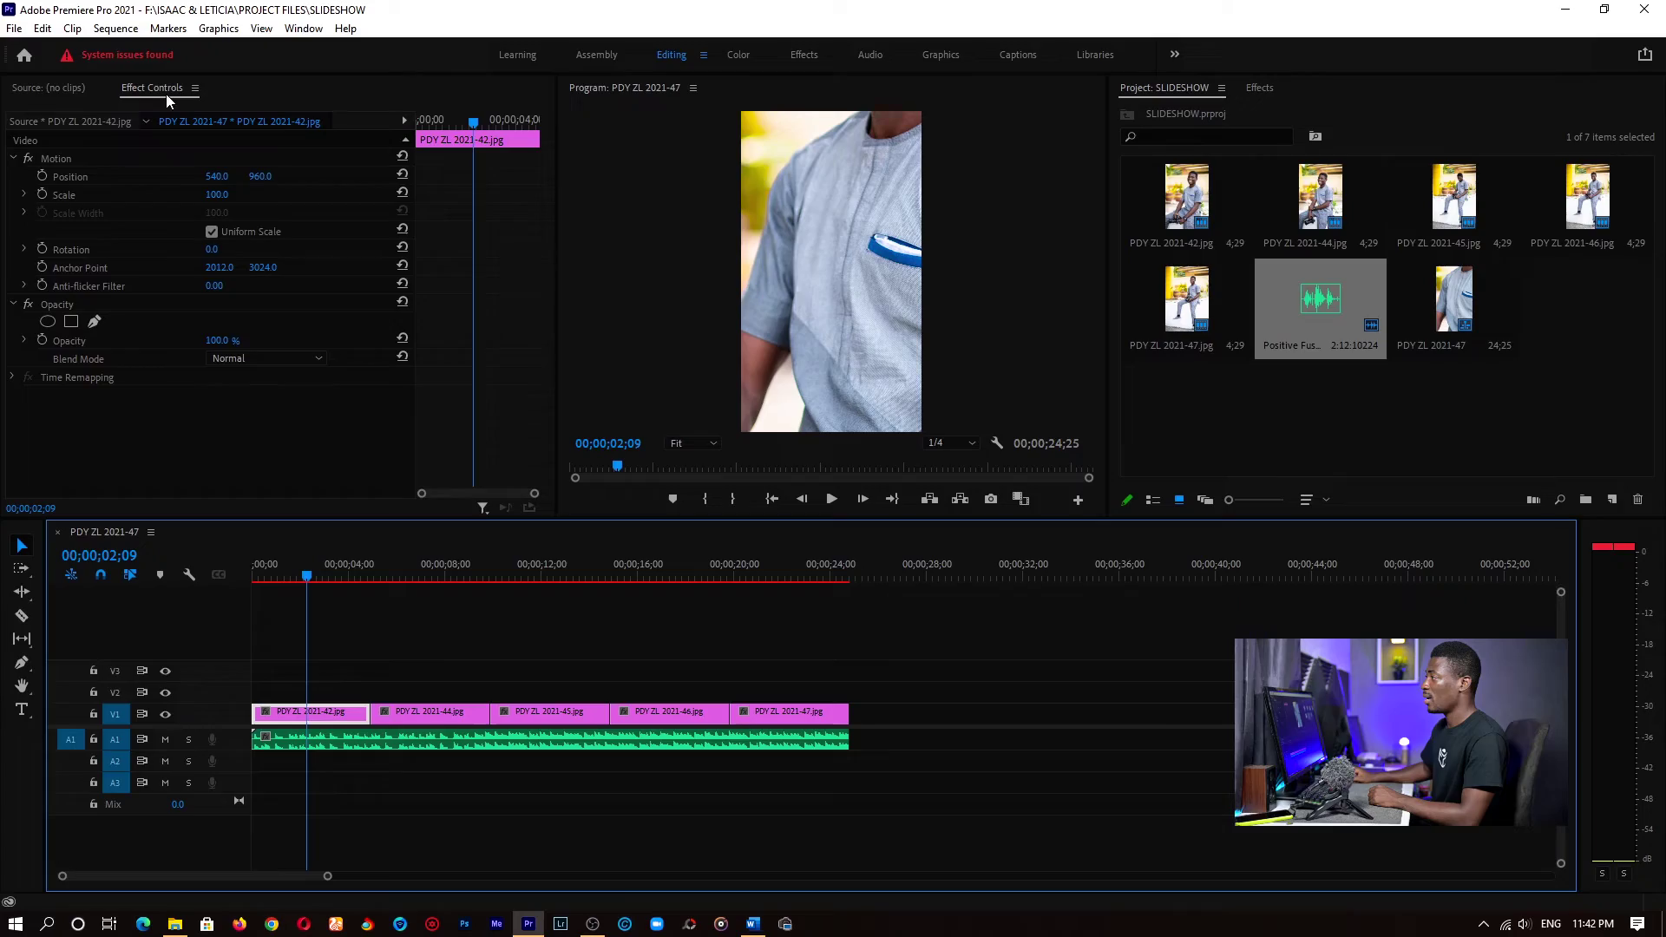
{"action": "left_click", "coordinate": [303, 29]}
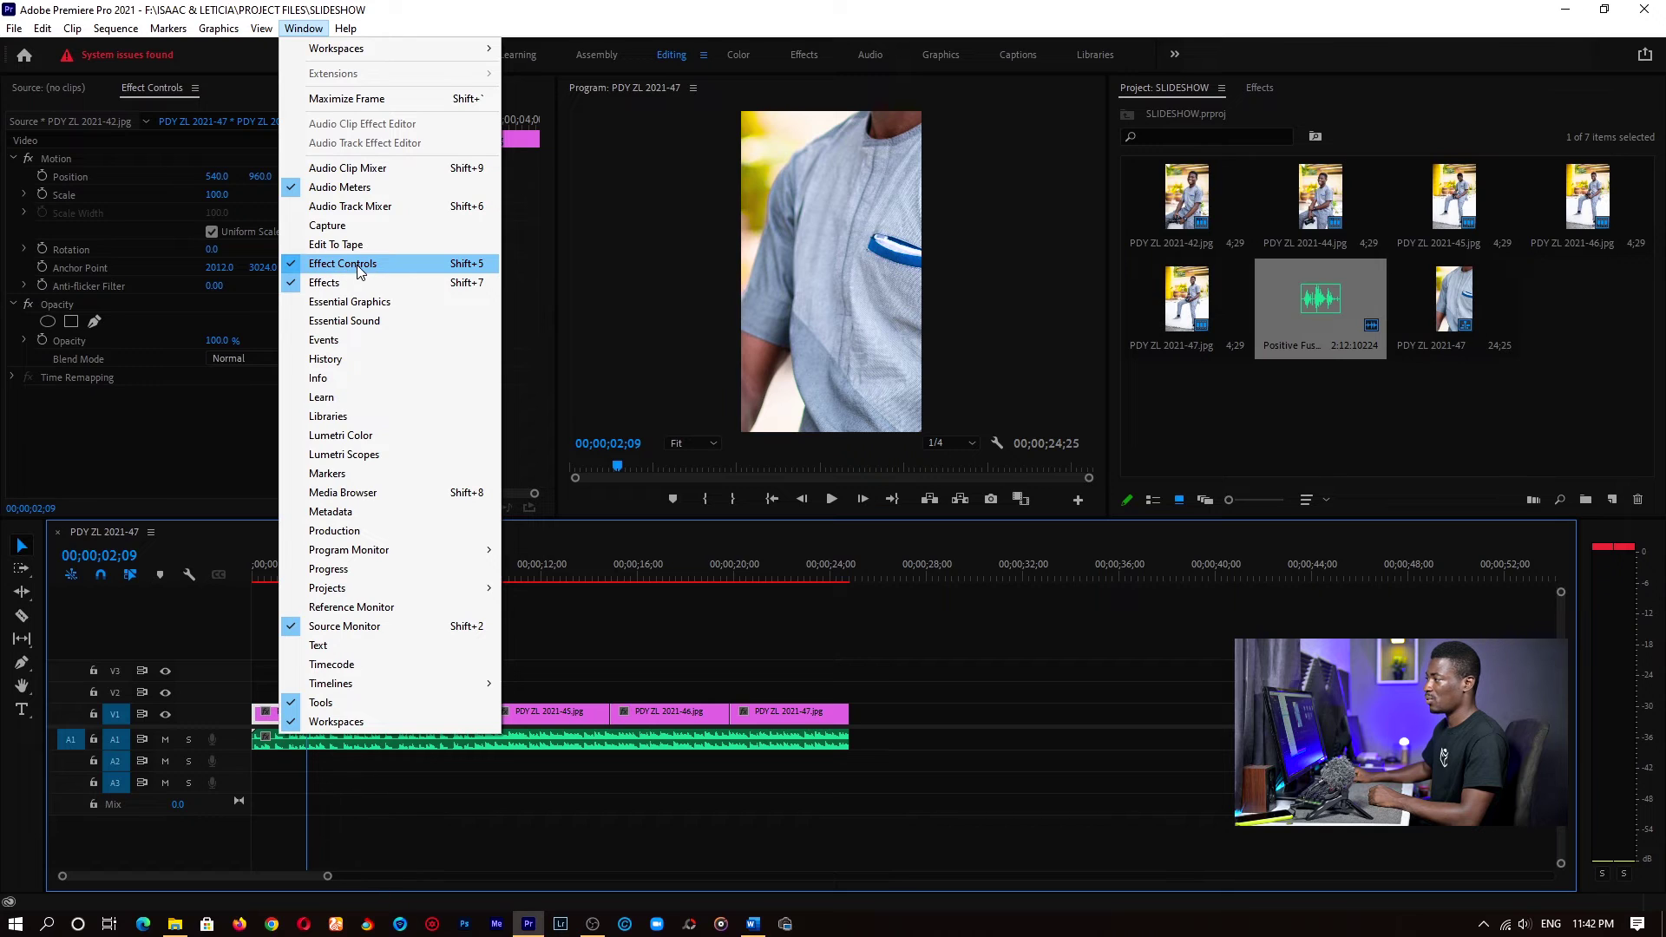
{"action": "left_click", "coordinate": [188, 410]}
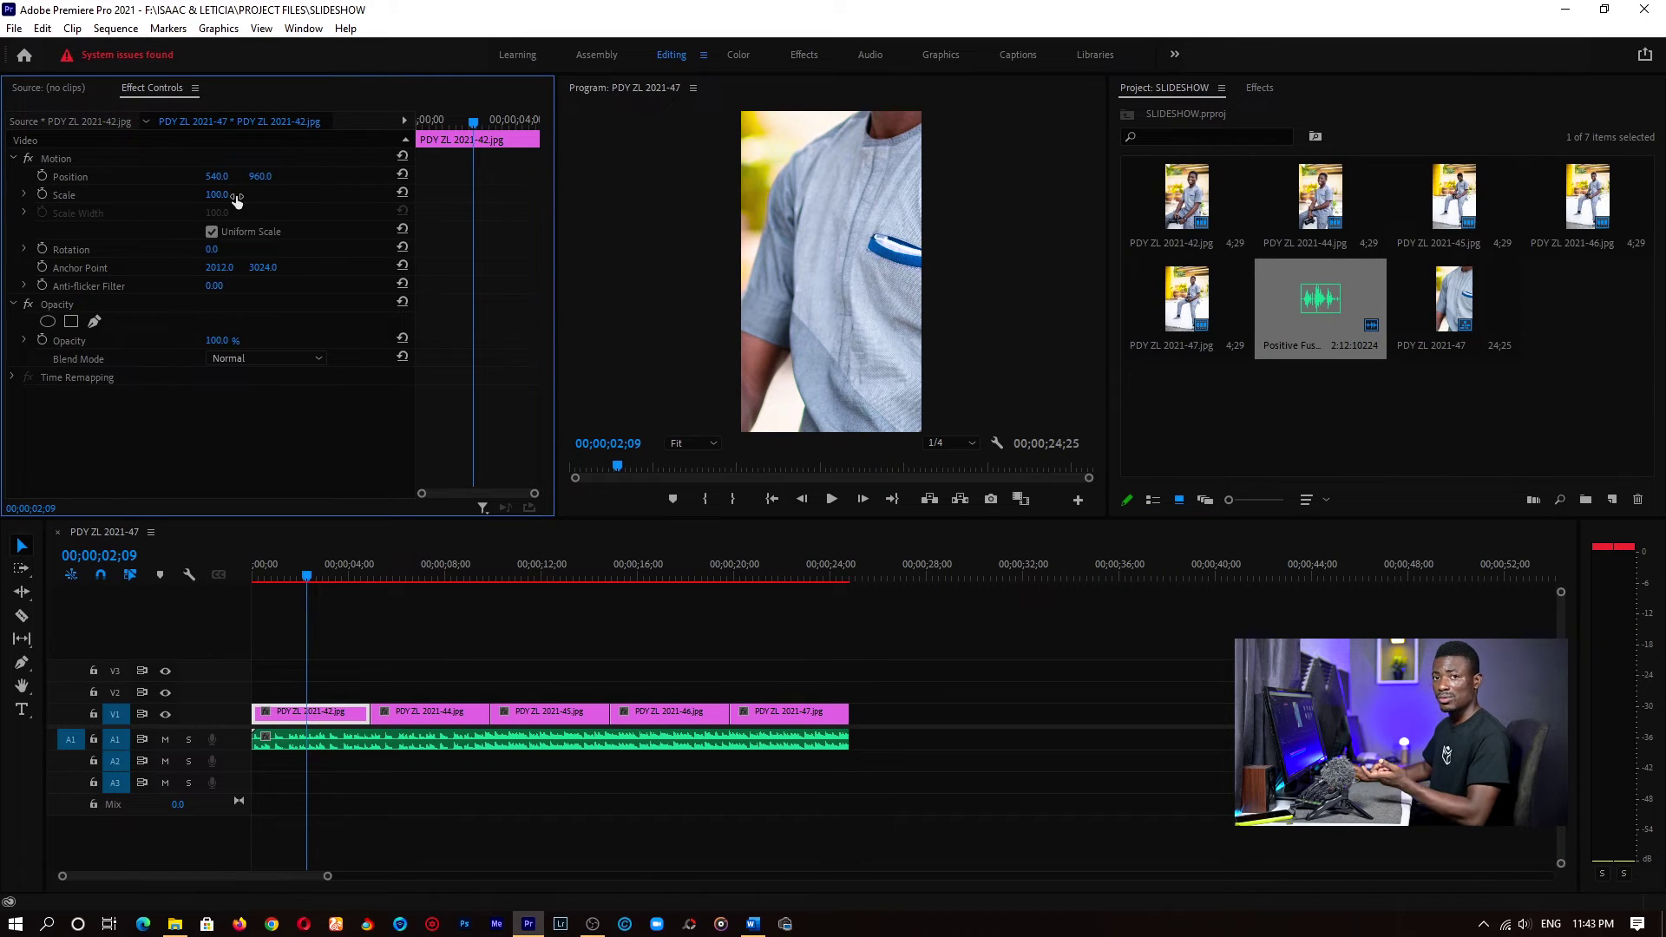
{"action": "left_click", "coordinate": [308, 31]}
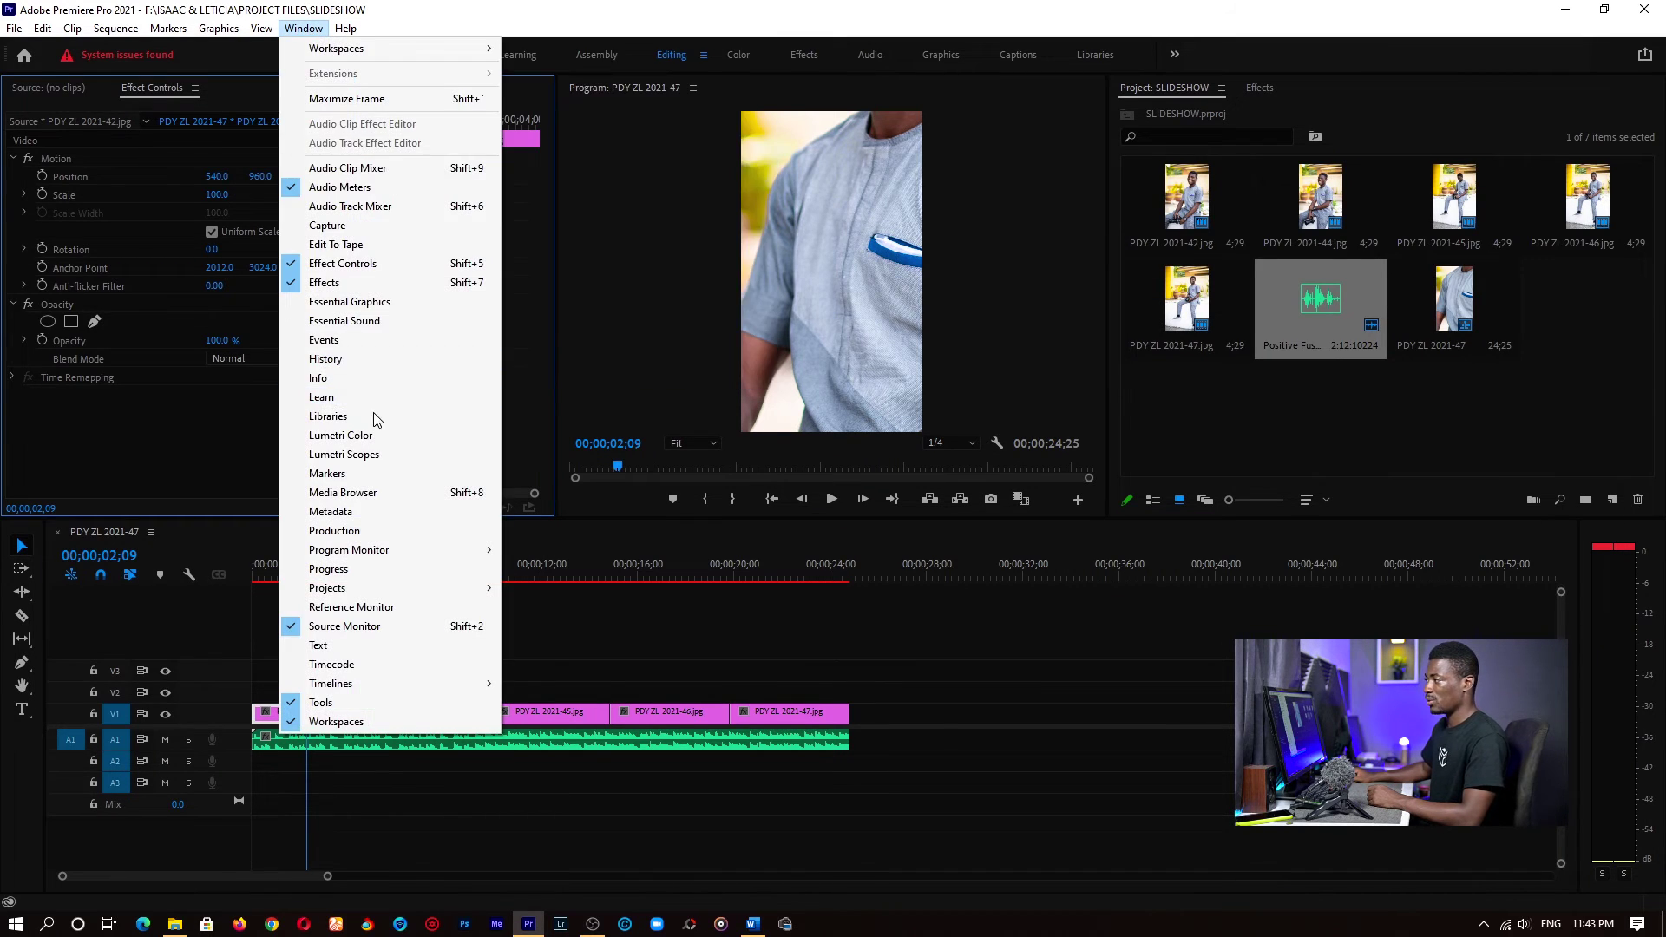
{"action": "left_click", "coordinate": [343, 263]}
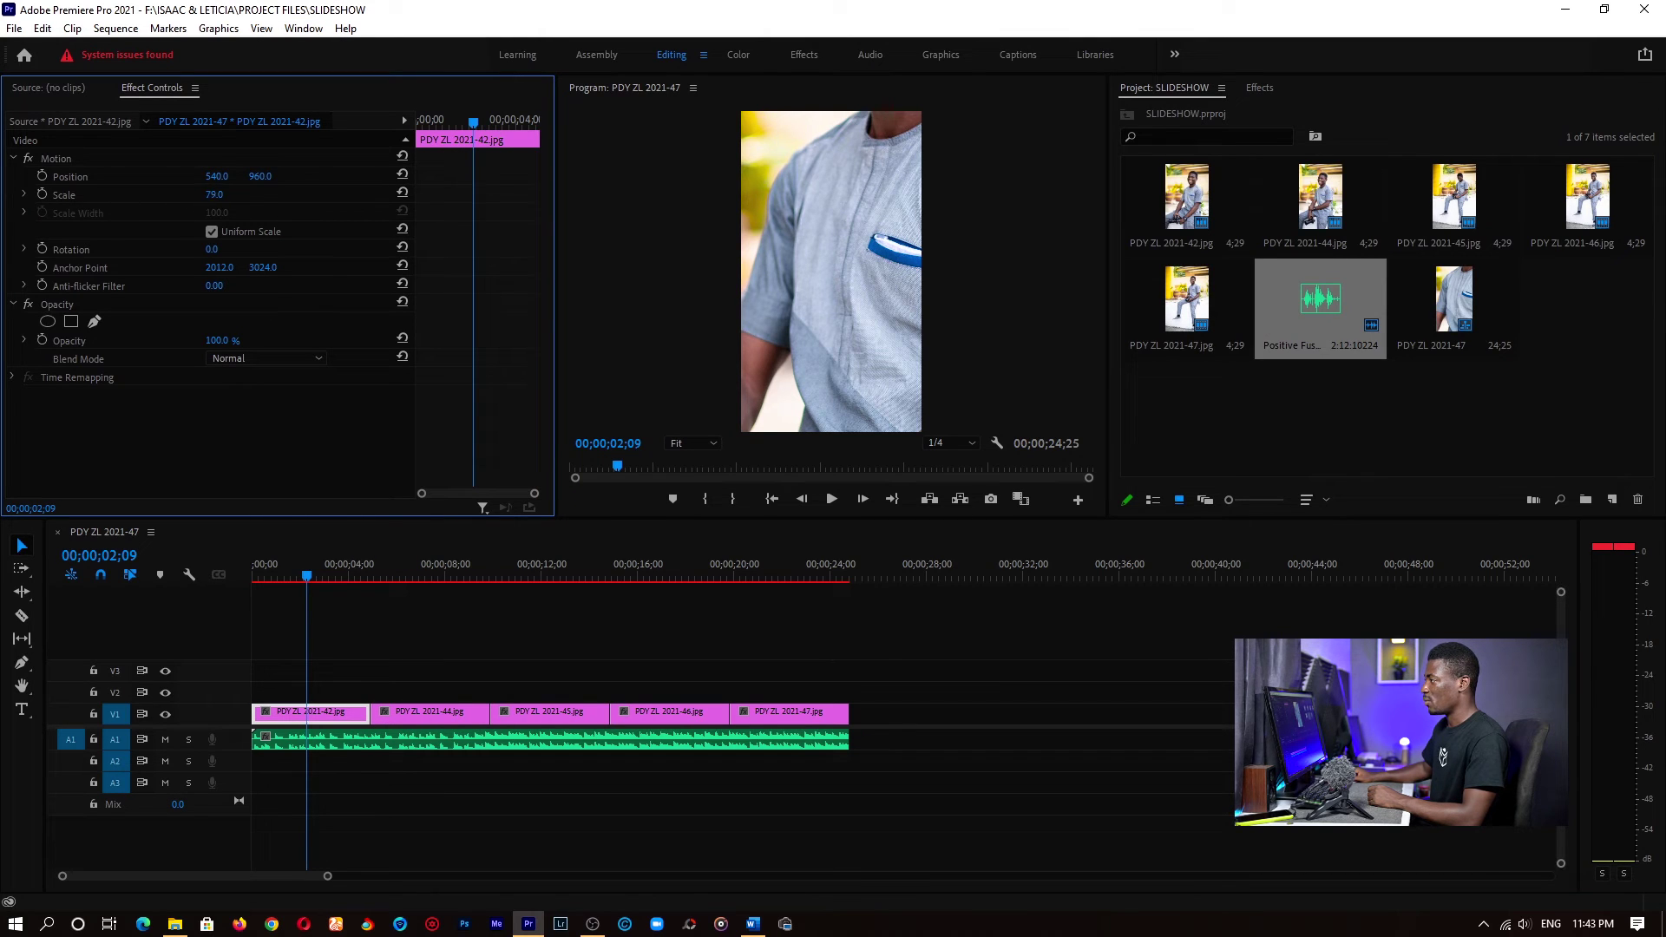
{"action": "mouse_move", "coordinate": [232, 195]}
{"action": "left_mouse_down"}
{"action": "mouse_move", "coordinate": [201, 194]}
{"action": "mouse_move", "coordinate": [283, 176]}
{"action": "mouse_move", "coordinate": [256, 176]}
{"action": "left_mouse_up"}
Fit the second photo, PDY ZL 2021-44, in the frame with scale 33 and position 617, 925.
{"action": "left_click", "coordinate": [414, 576]}
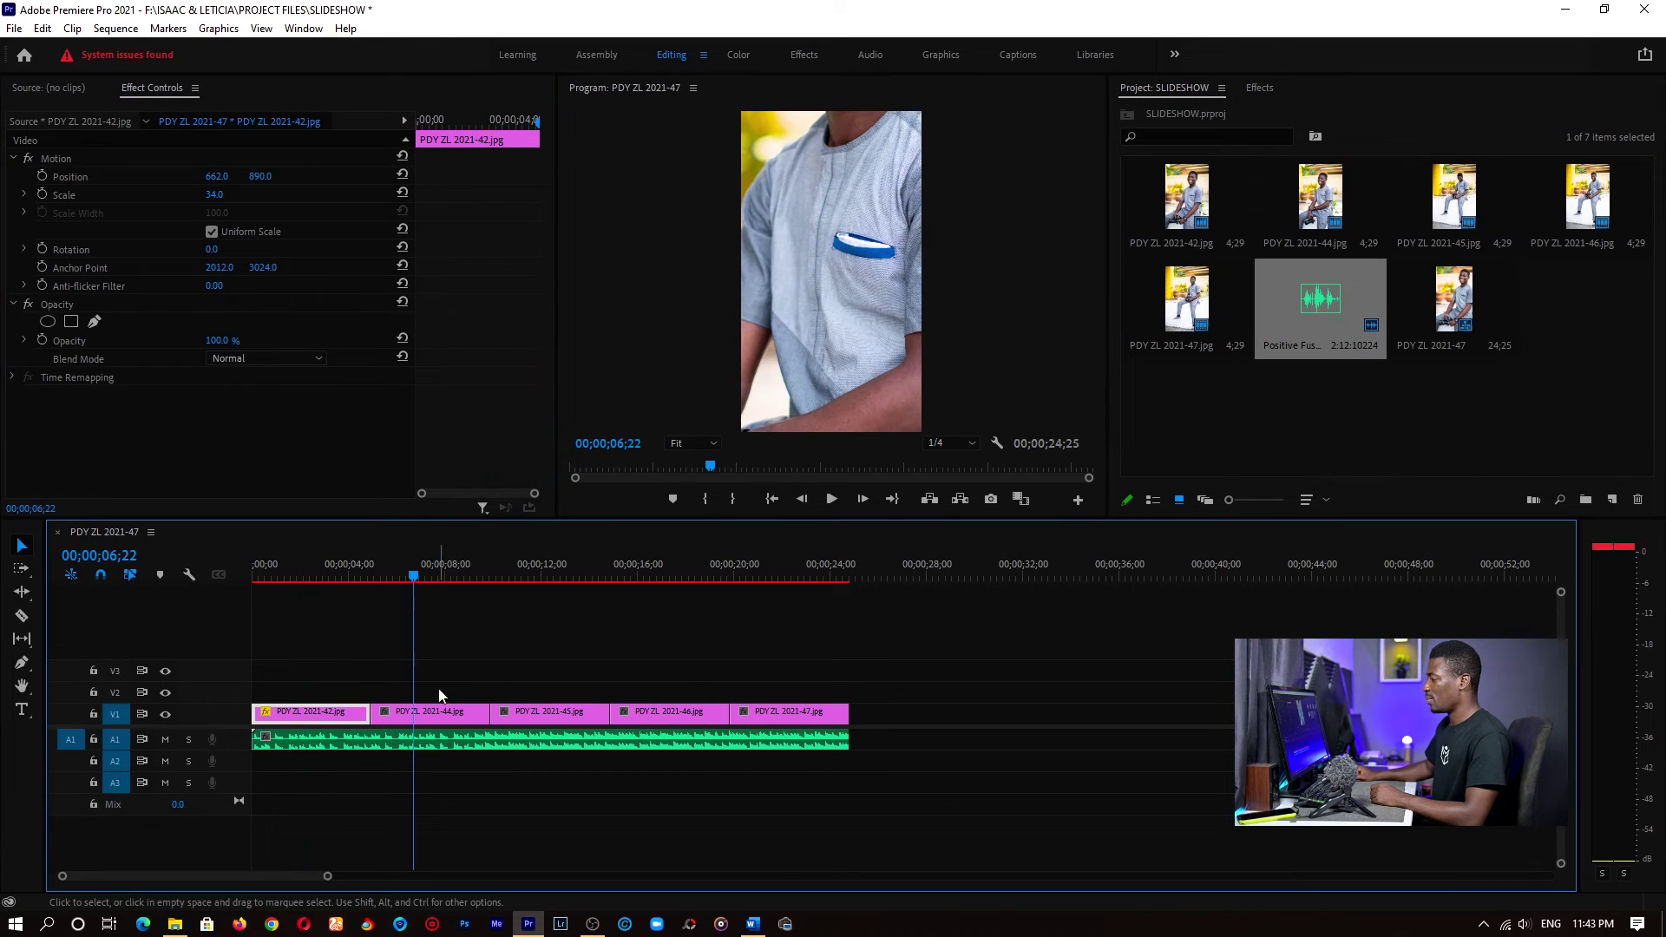
{"action": "left_click", "coordinate": [391, 713]}
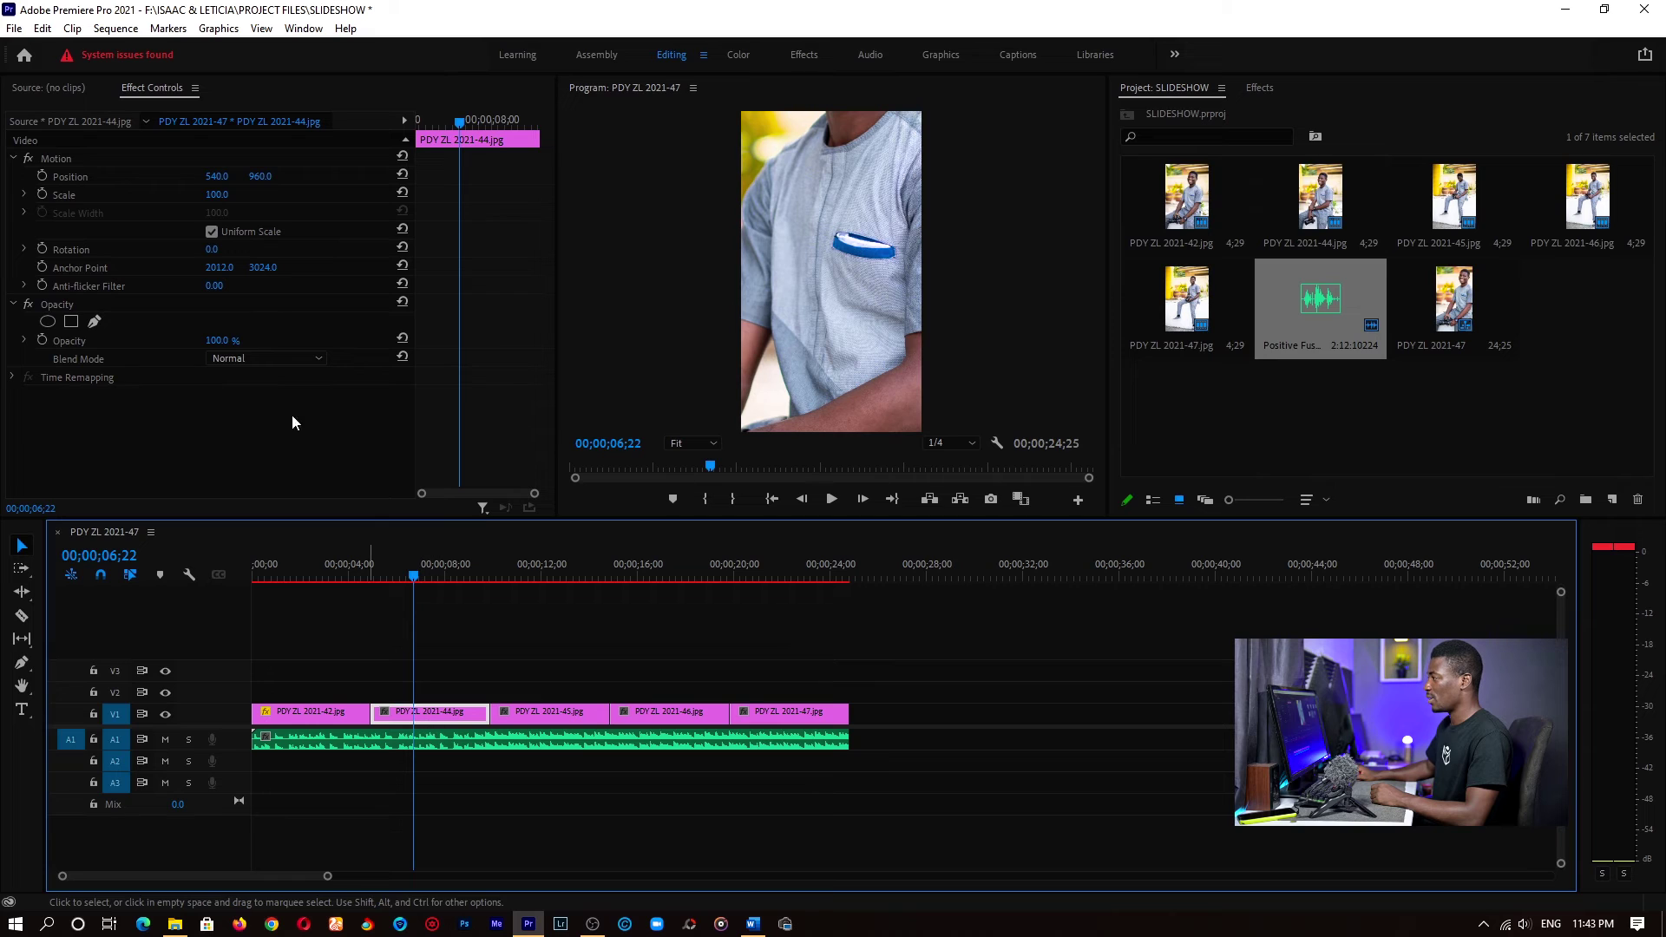
{"action": "left_click_drag", "start_coordinate": [216, 194], "coordinate": [190, 195]}
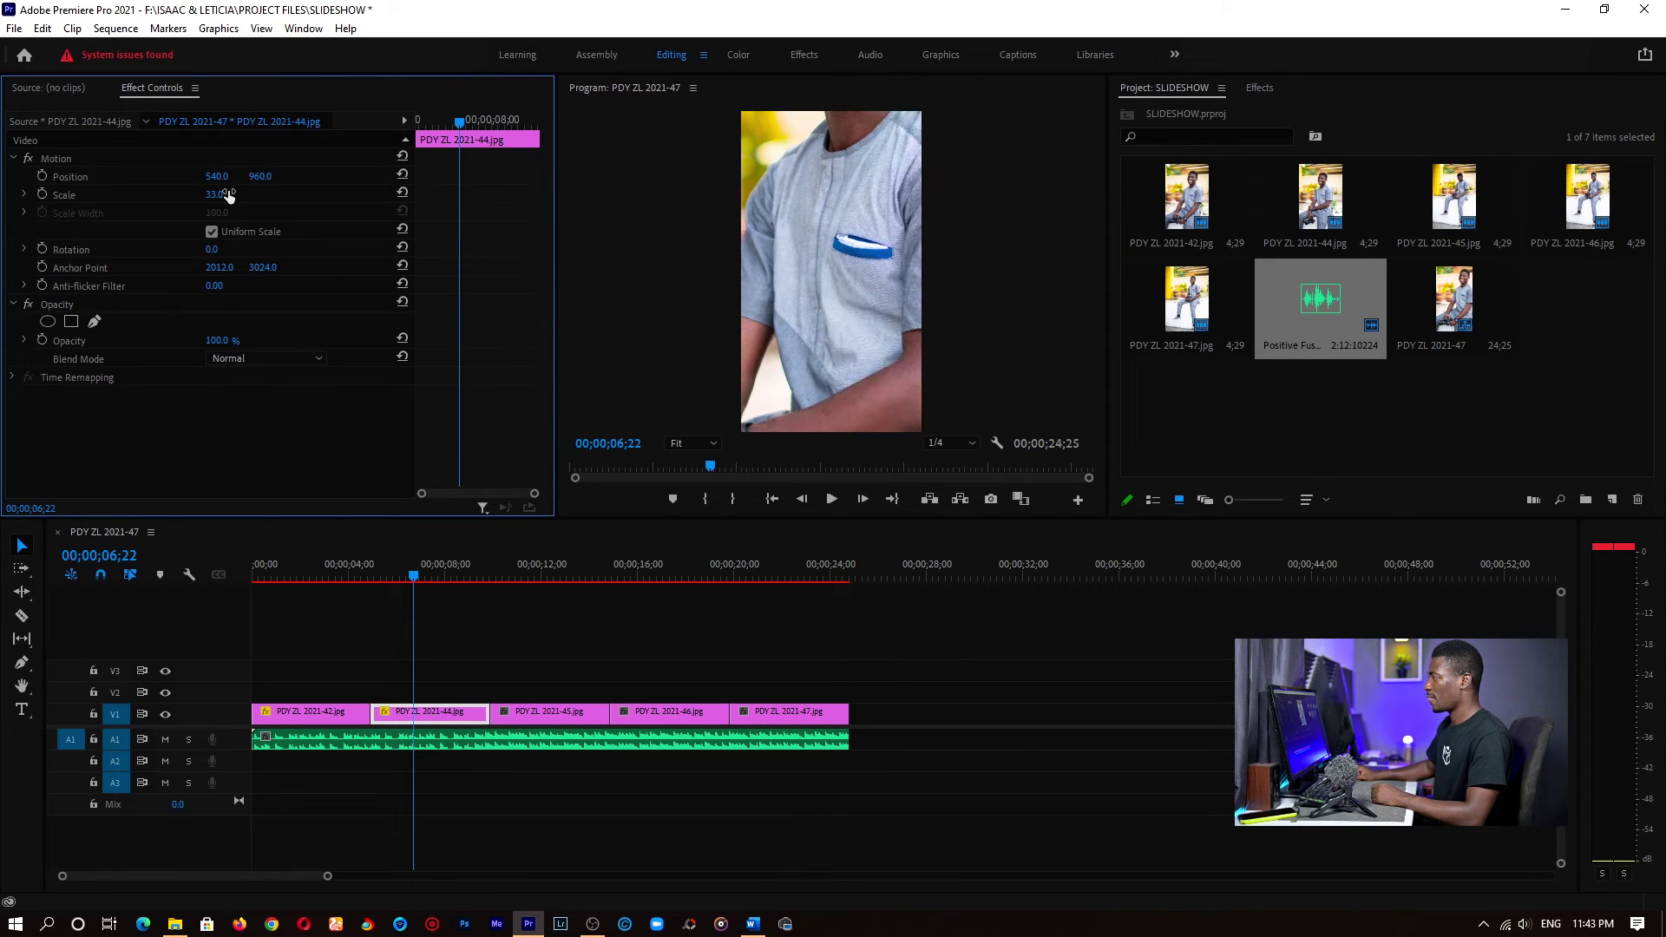
{"action": "mouse_move", "coordinate": [217, 176]}
{"action": "left_mouse_down"}
{"action": "mouse_move", "coordinate": [283, 176]}
{"action": "mouse_move", "coordinate": [228, 176]}
{"action": "left_mouse_up"}
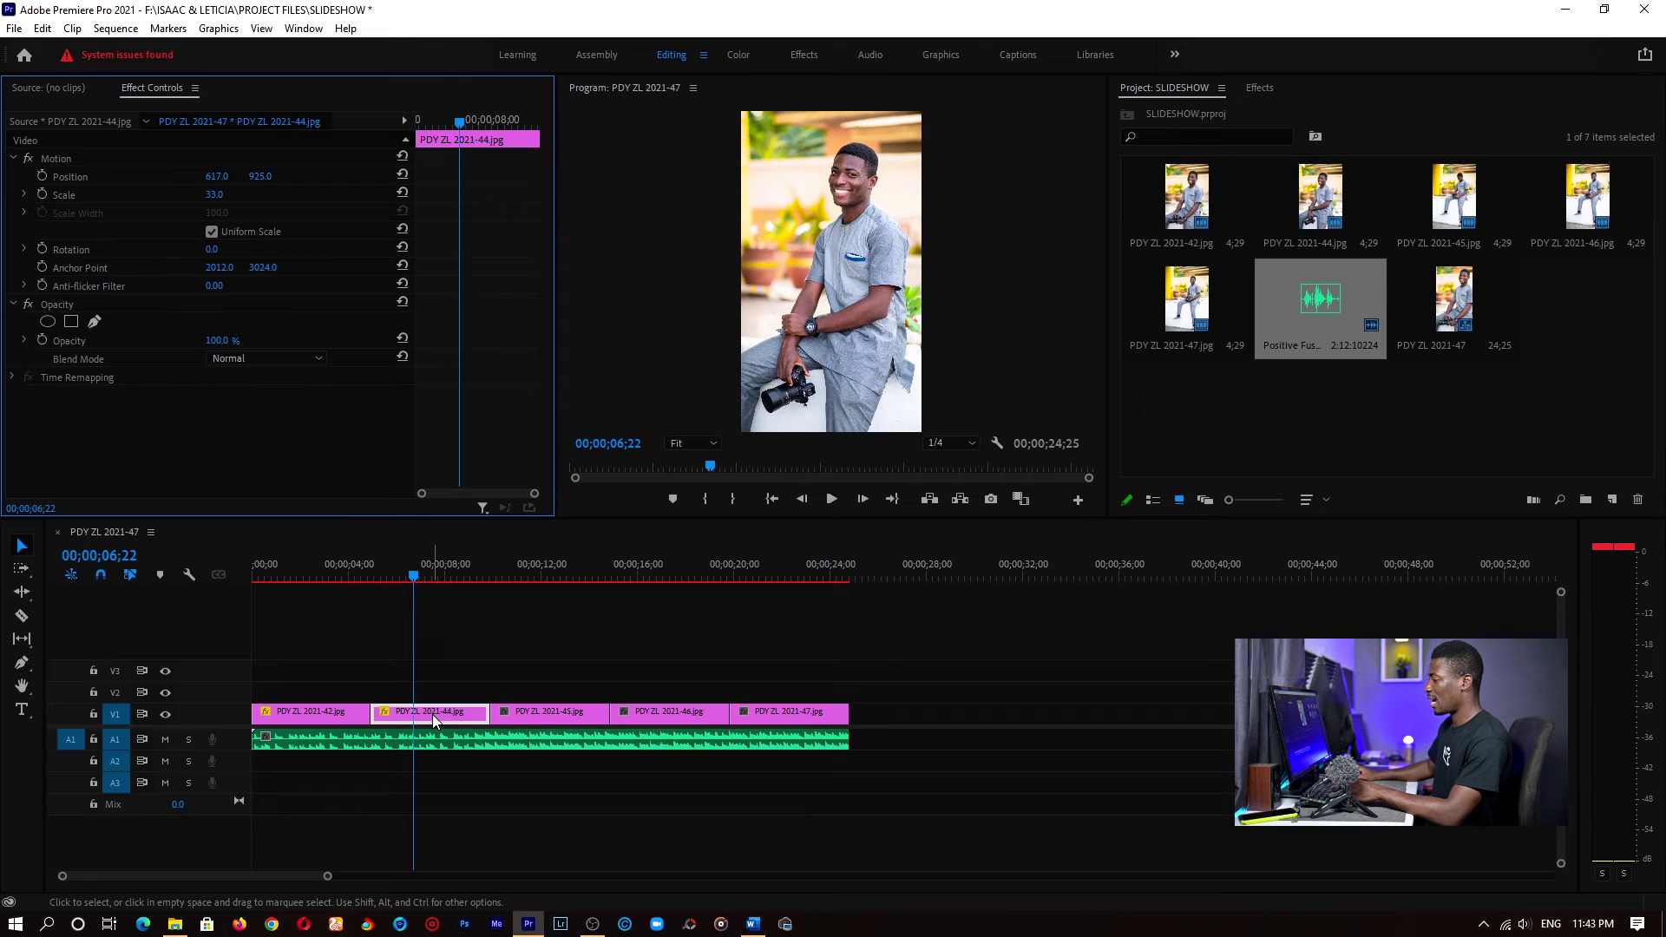
Copy the second photo's attributes and paste its motion, opacity and time remapping onto the last three photos, with attribute times scaled.
{"action": "right_click", "coordinate": [441, 715]}
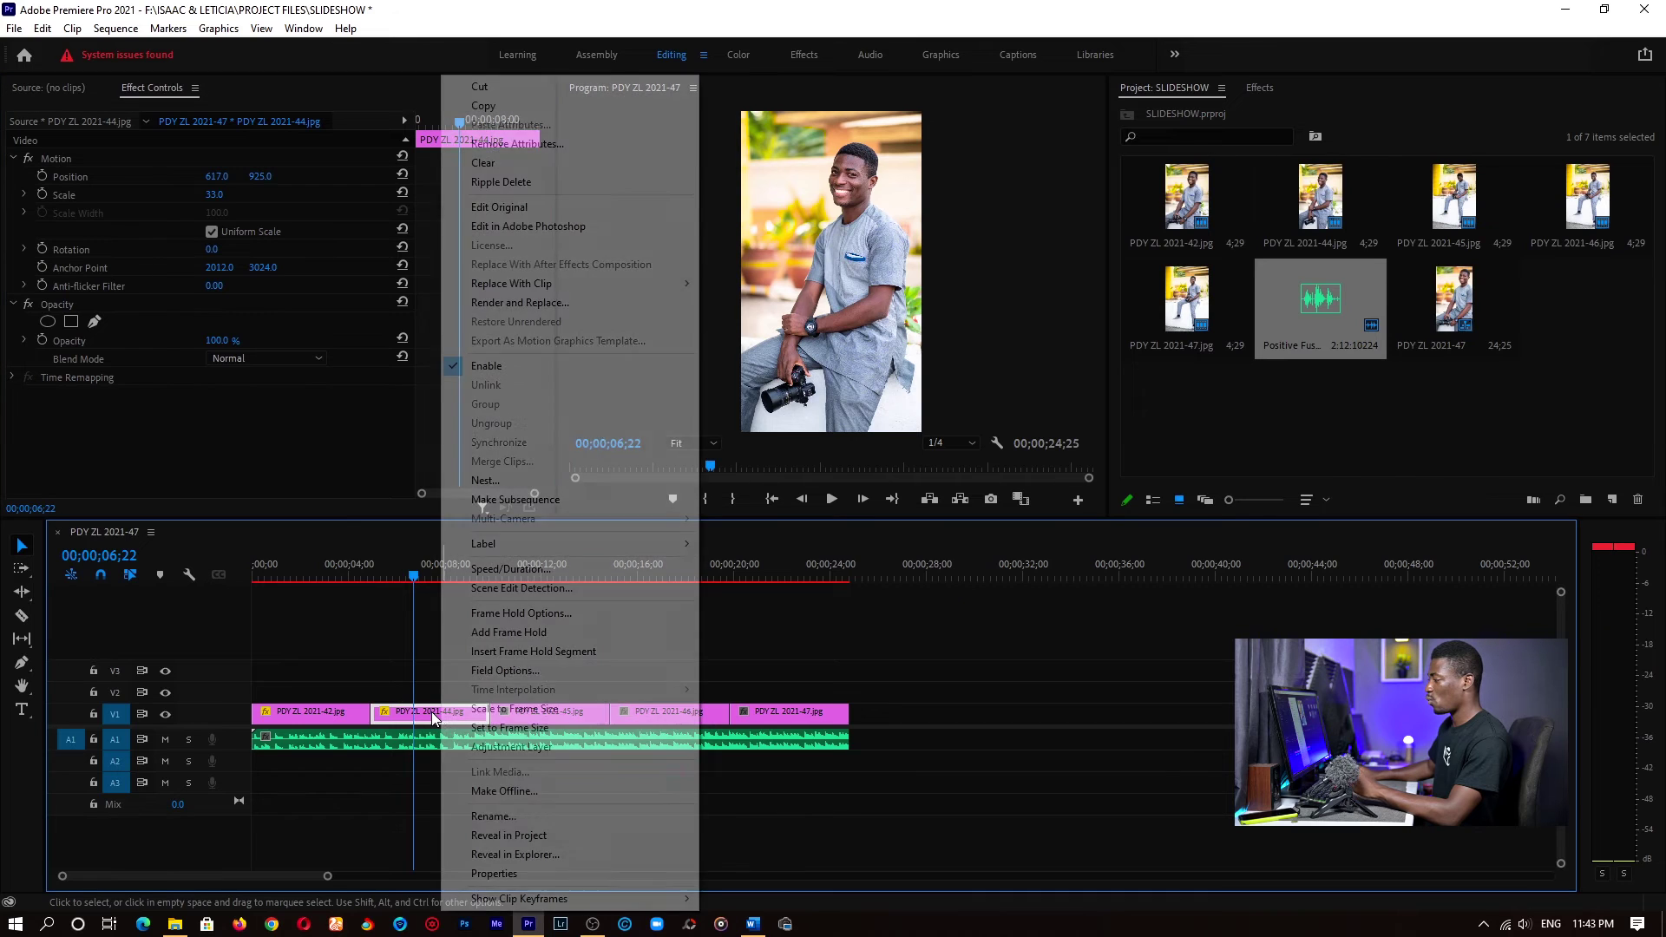
{"action": "left_click", "coordinate": [483, 106]}
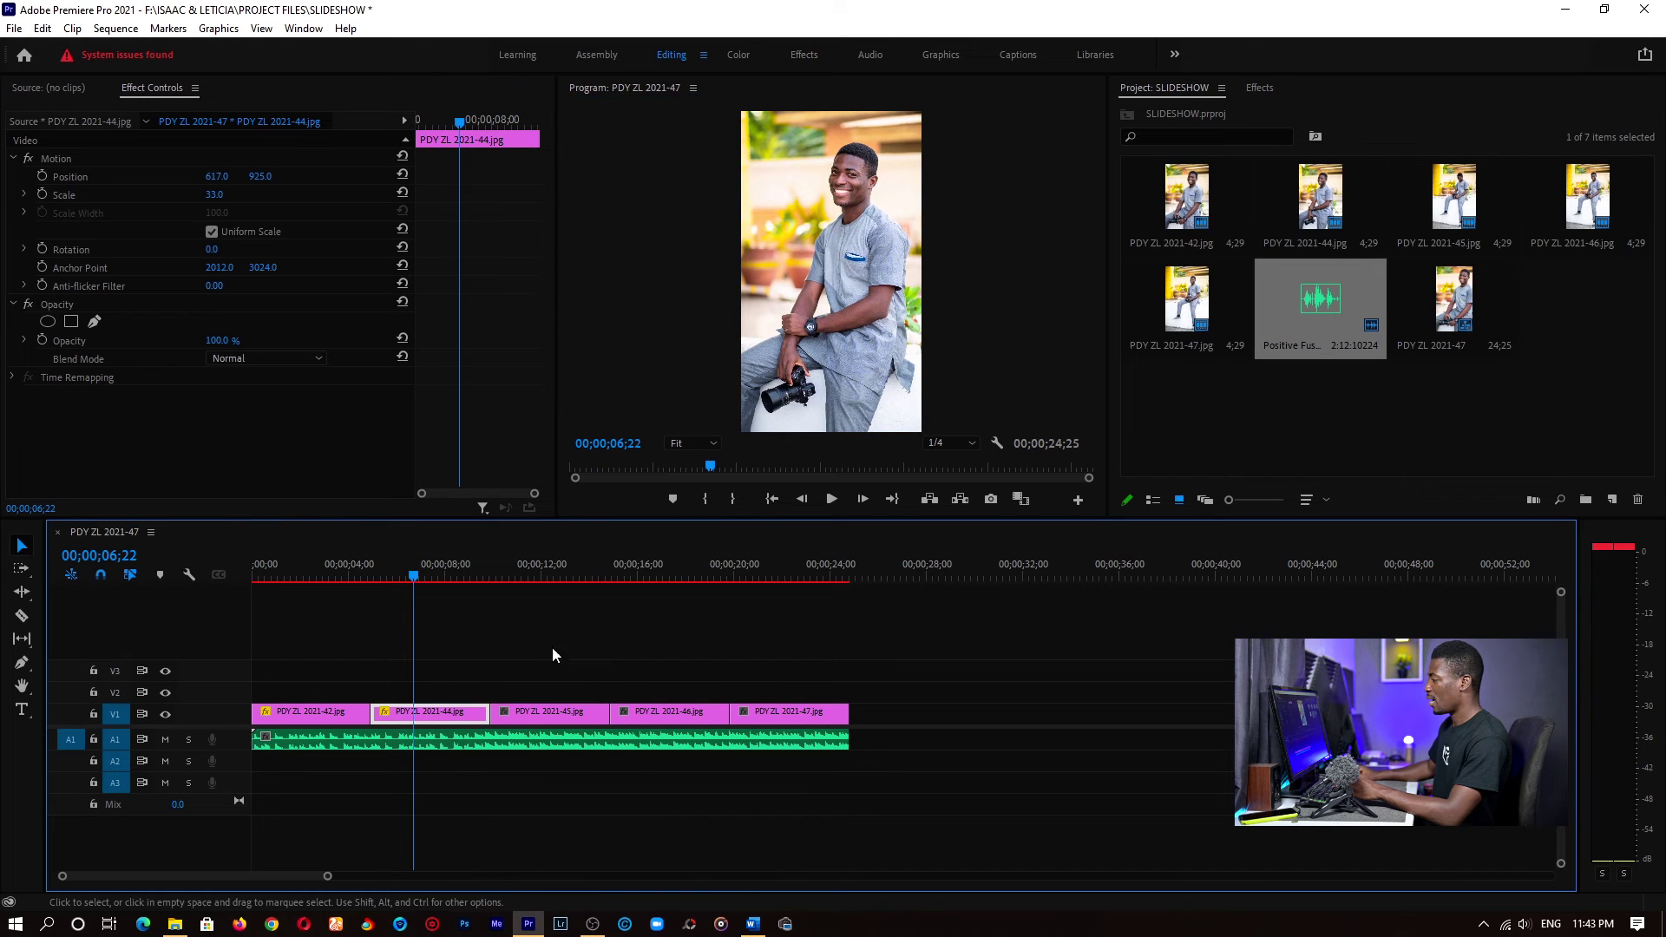
{"action": "left_click_drag", "start_coordinate": [536, 674], "coordinate": [796, 722]}
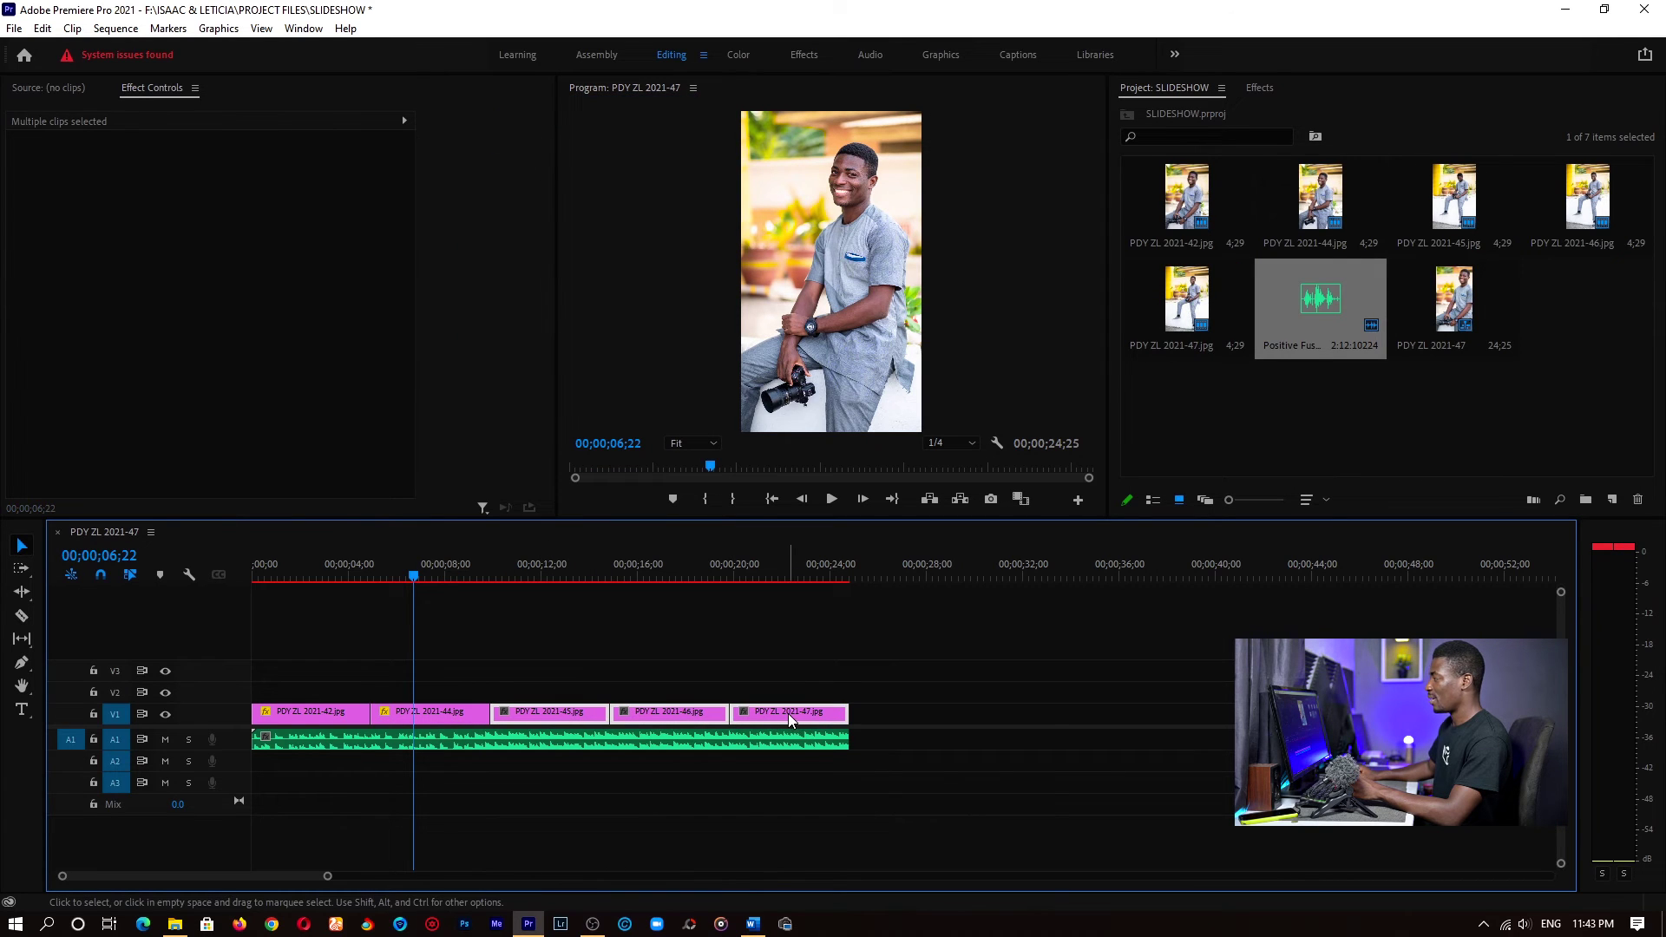
{"action": "right_click", "coordinate": [788, 714]}
{"action": "left_click", "coordinate": [864, 150]}
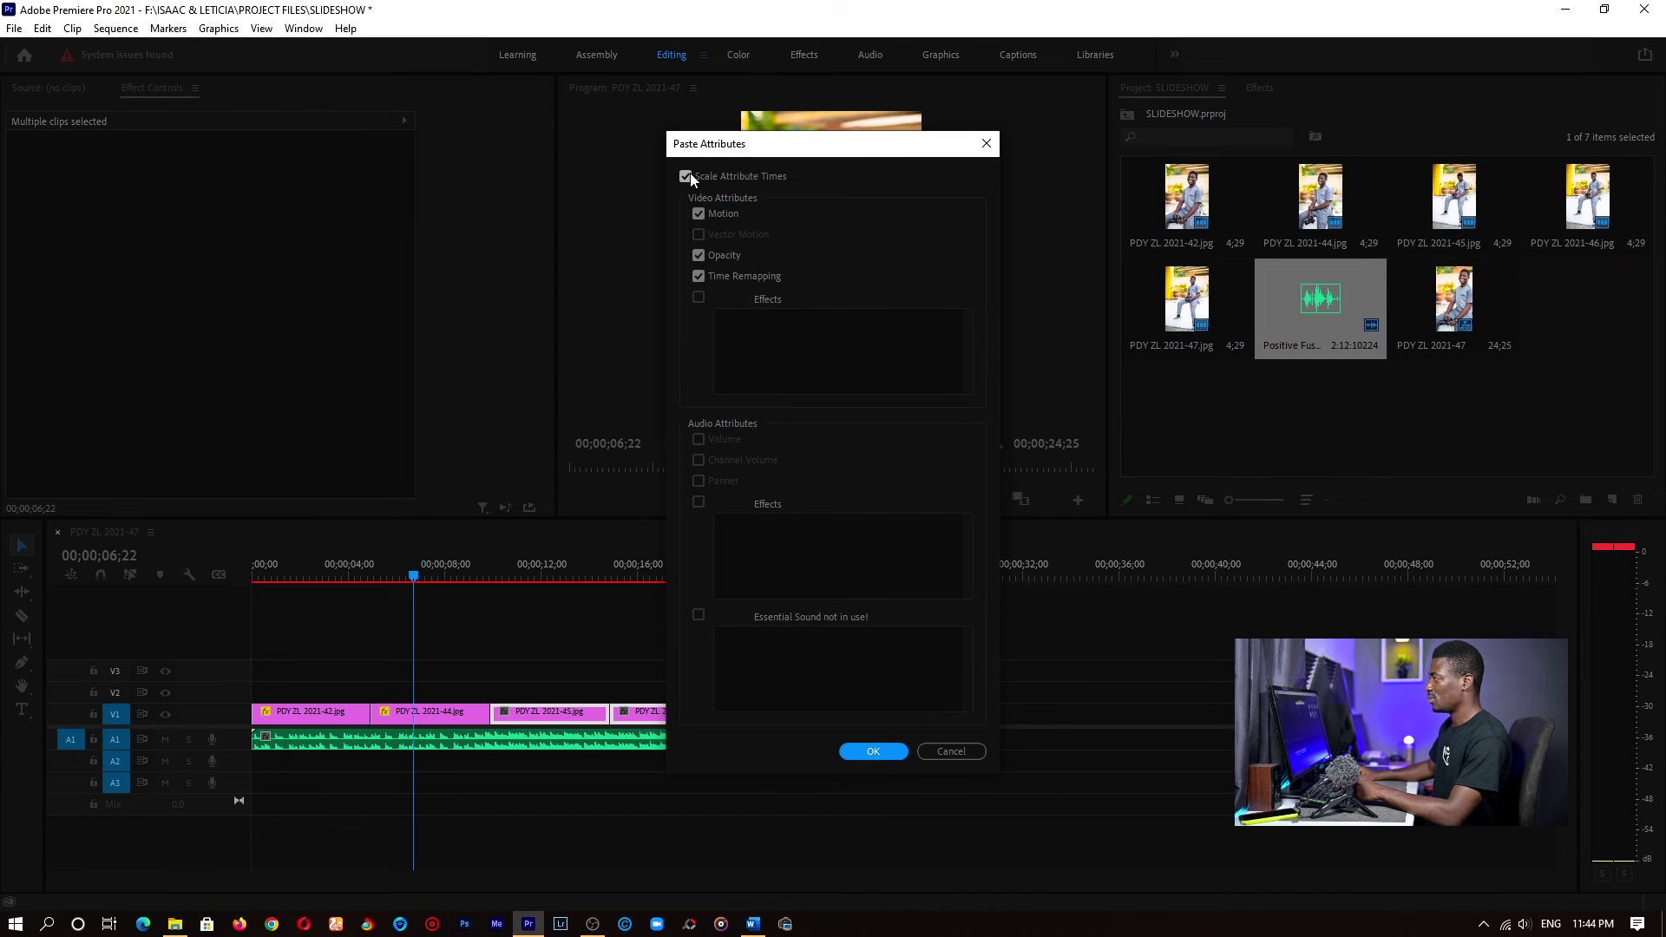
{"action": "left_click", "coordinate": [687, 177]}
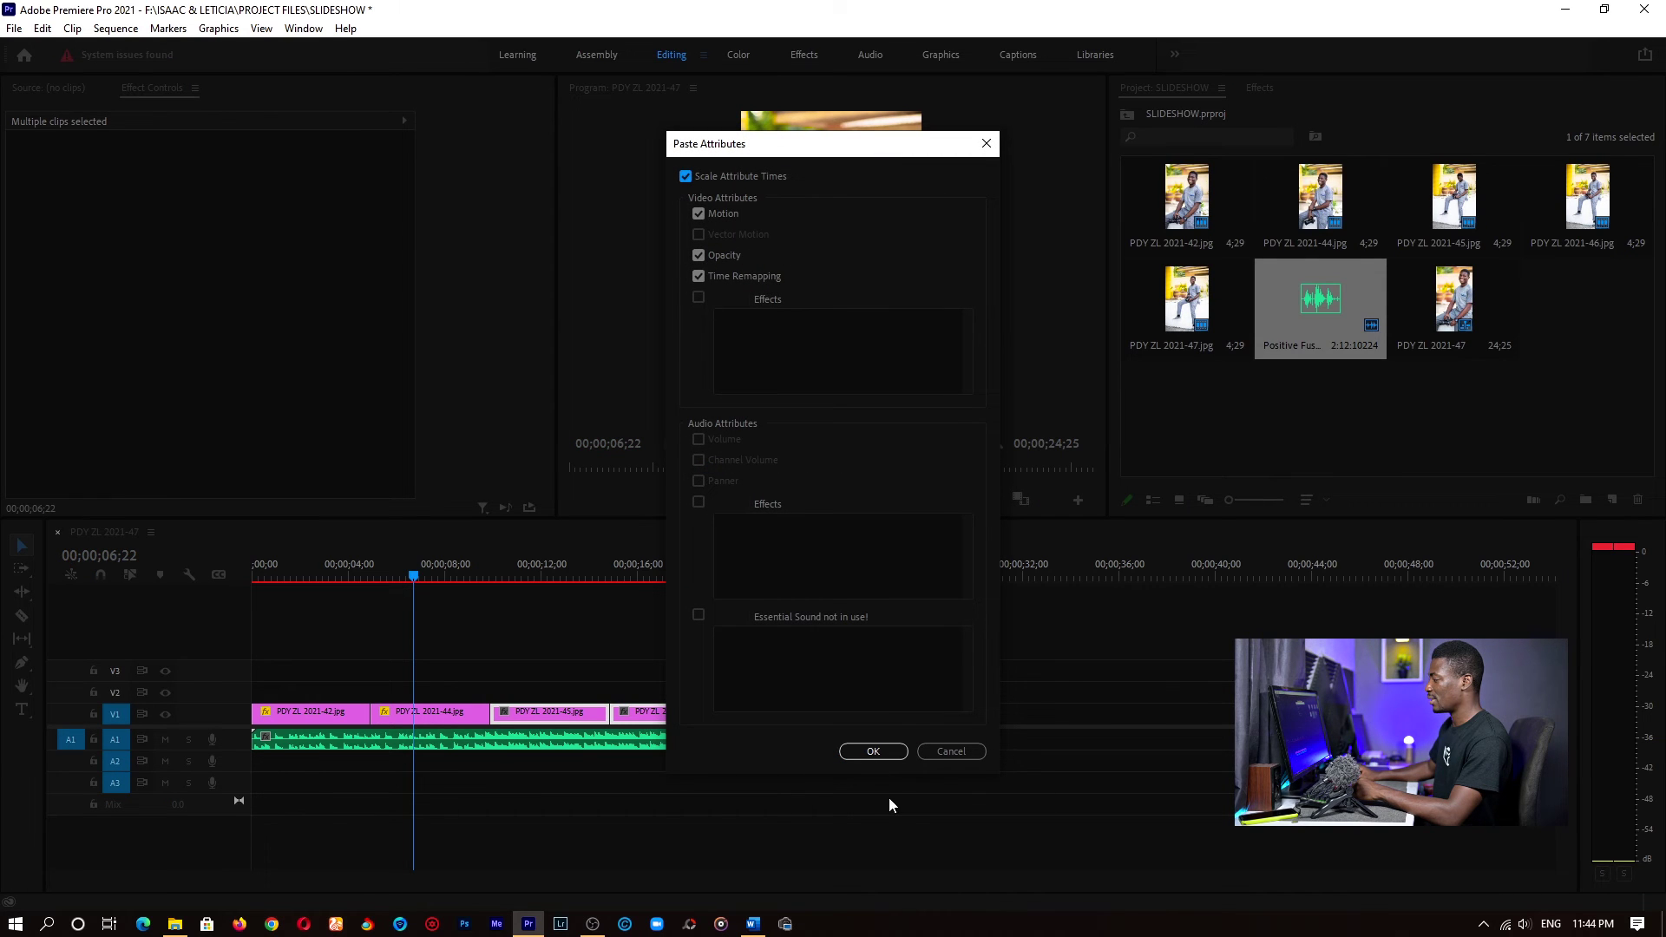
{"action": "left_click", "coordinate": [873, 751]}
Play the sequence from the start to check the cut from the first to the second photo.
{"action": "left_click_drag", "start_coordinate": [420, 580], "coordinate": [199, 585]}
{"action": "key", "text": "space"}
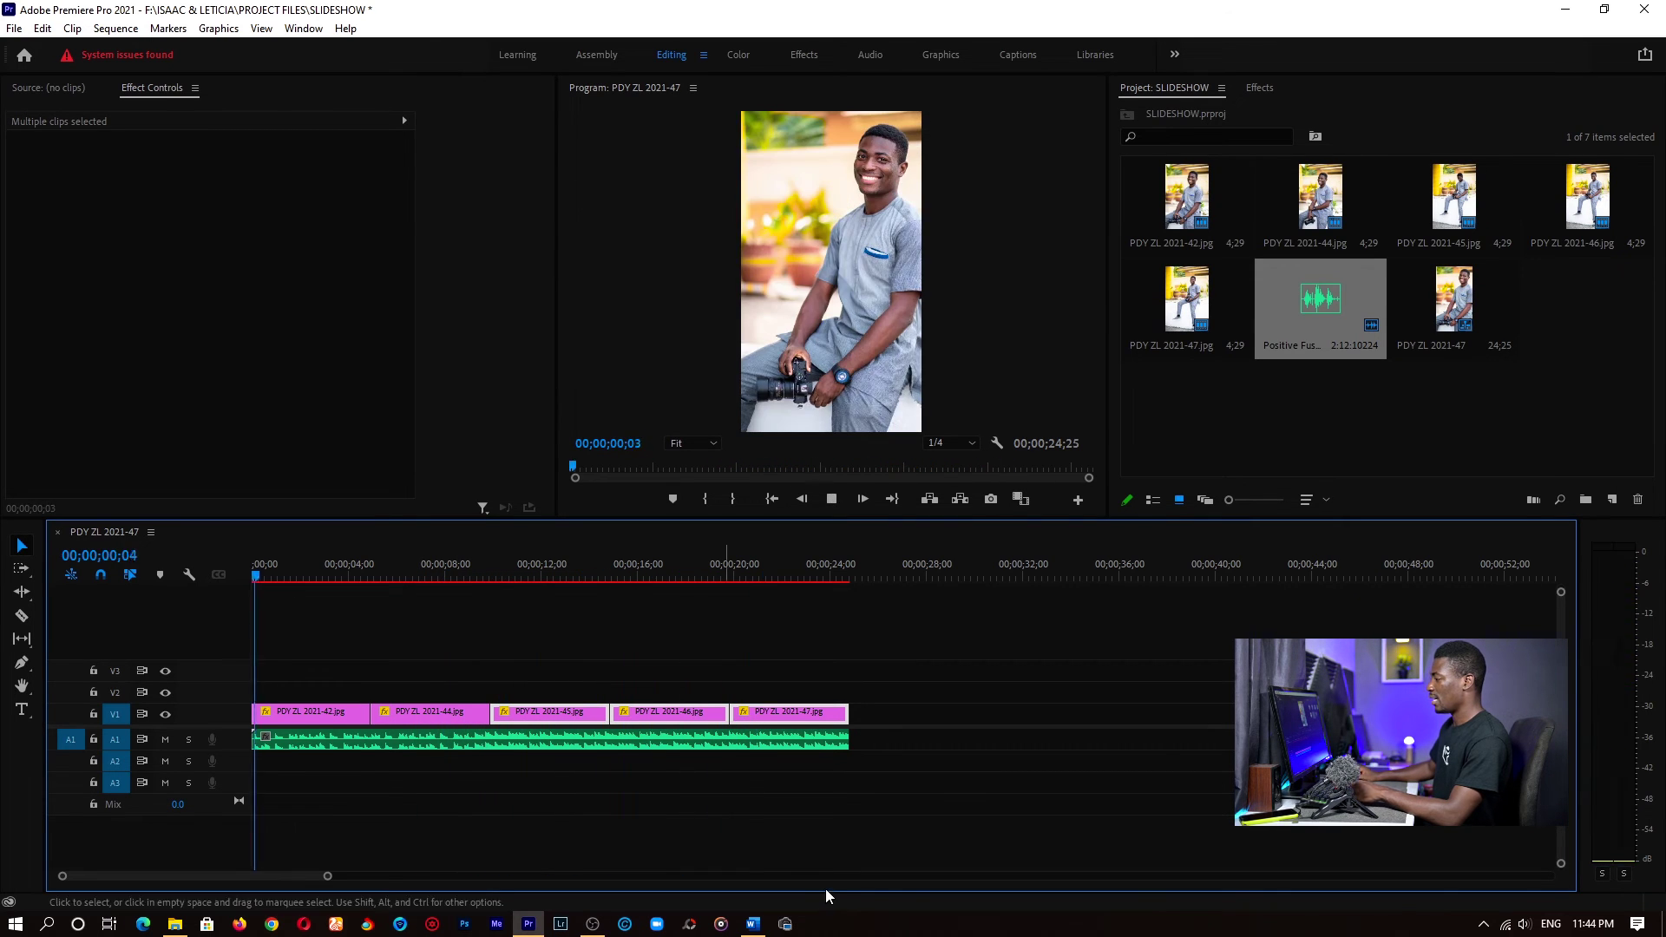
{"action": "left_click", "coordinate": [358, 573]}
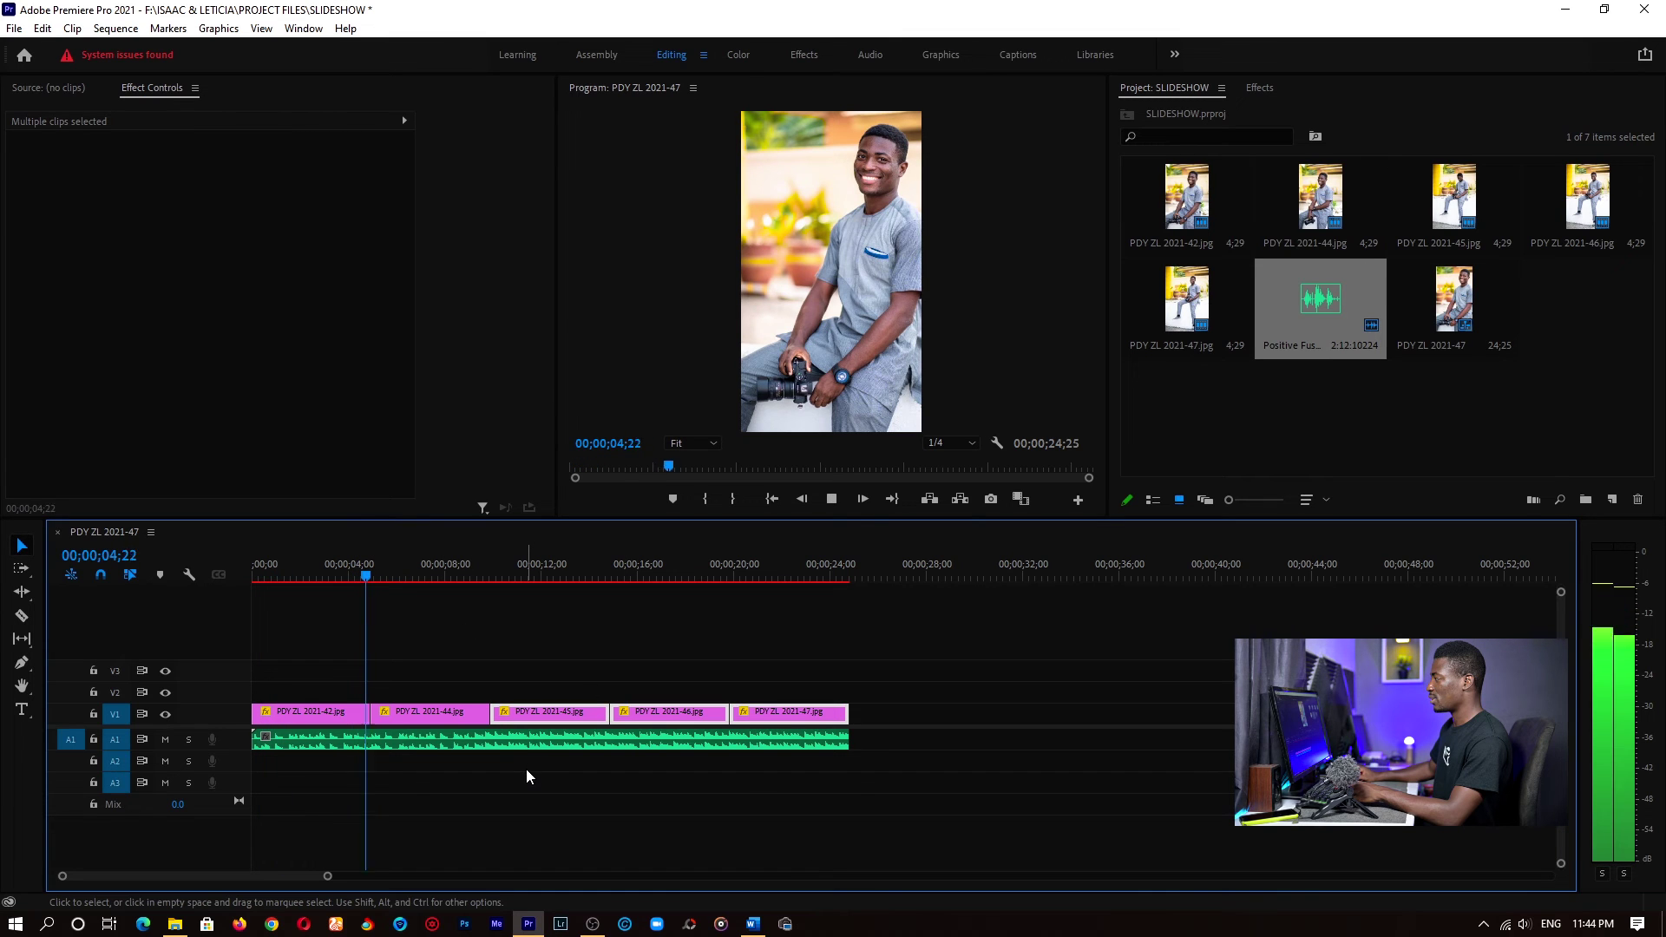
{"action": "key", "text": "space"}
{"action": "left_click", "coordinate": [477, 658]}
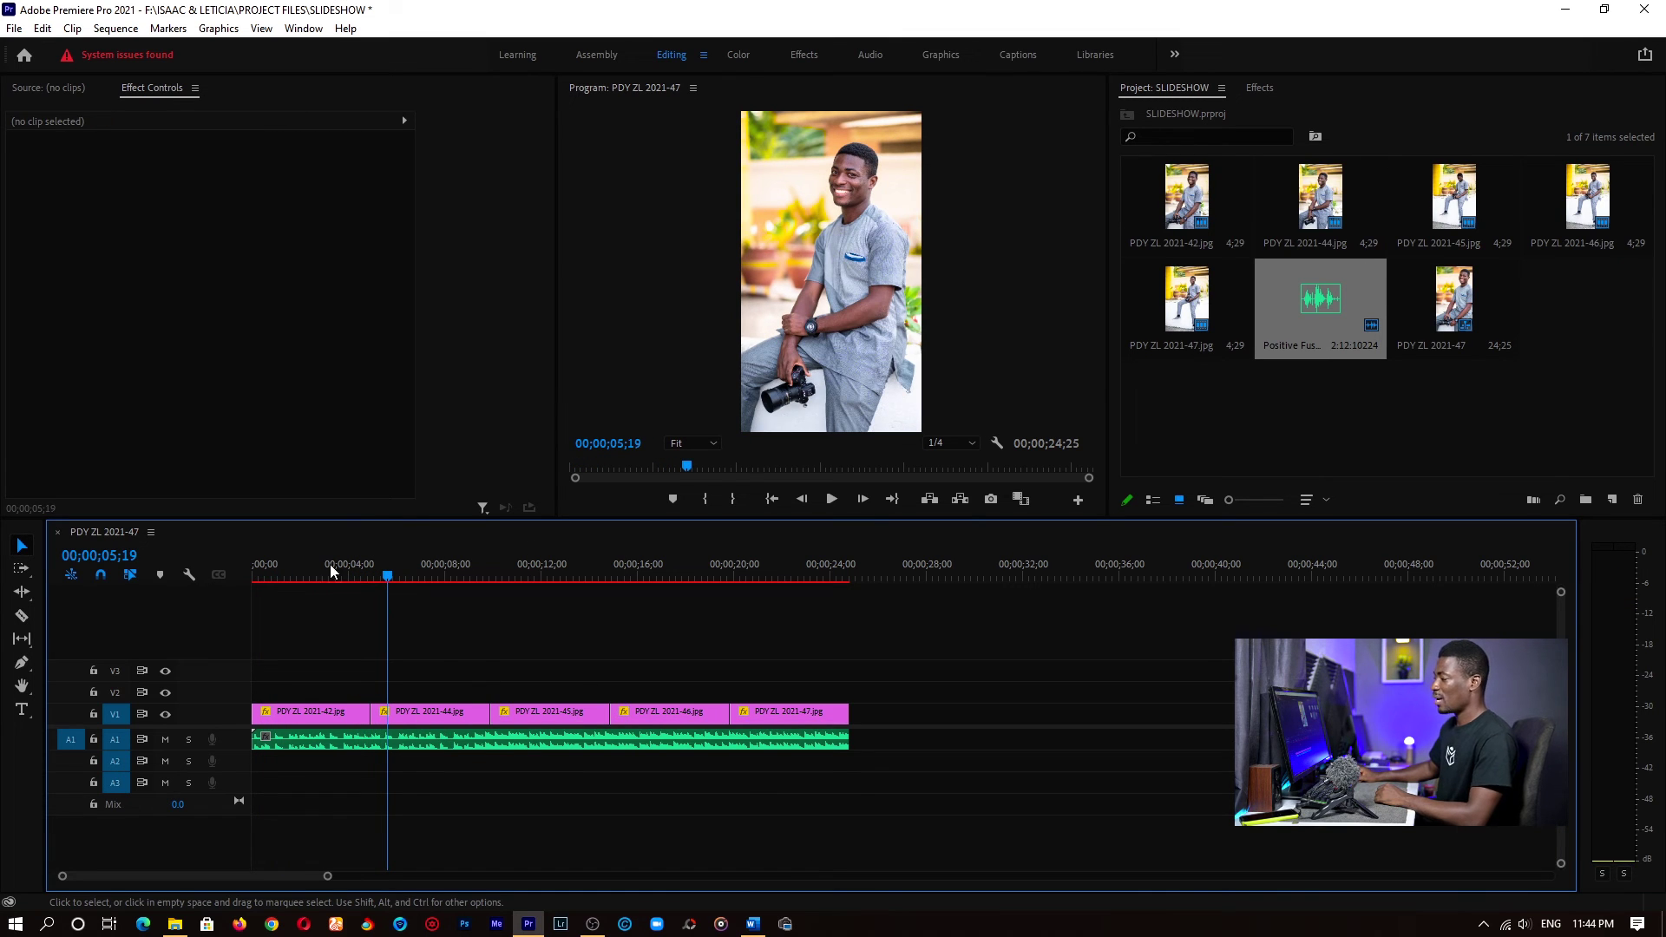
{"action": "left_click_drag", "start_coordinate": [379, 565], "coordinate": [344, 573]}
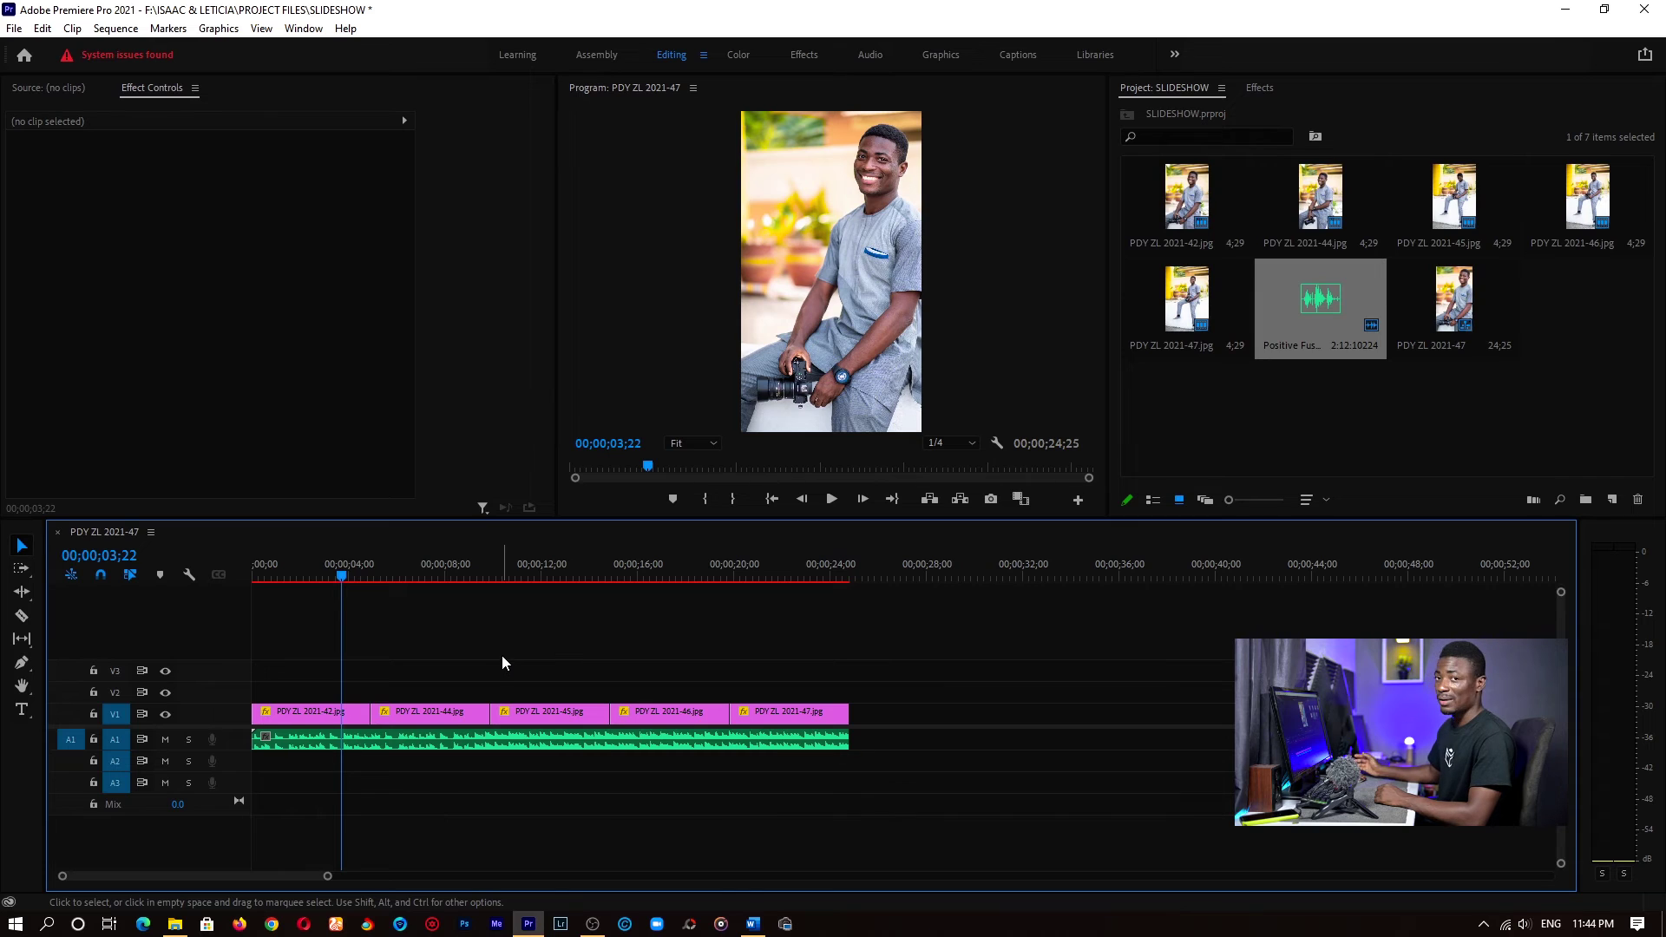
Add a Cross Dissolve transition between the first and second photos and play it back.
{"action": "left_click", "coordinate": [1261, 87]}
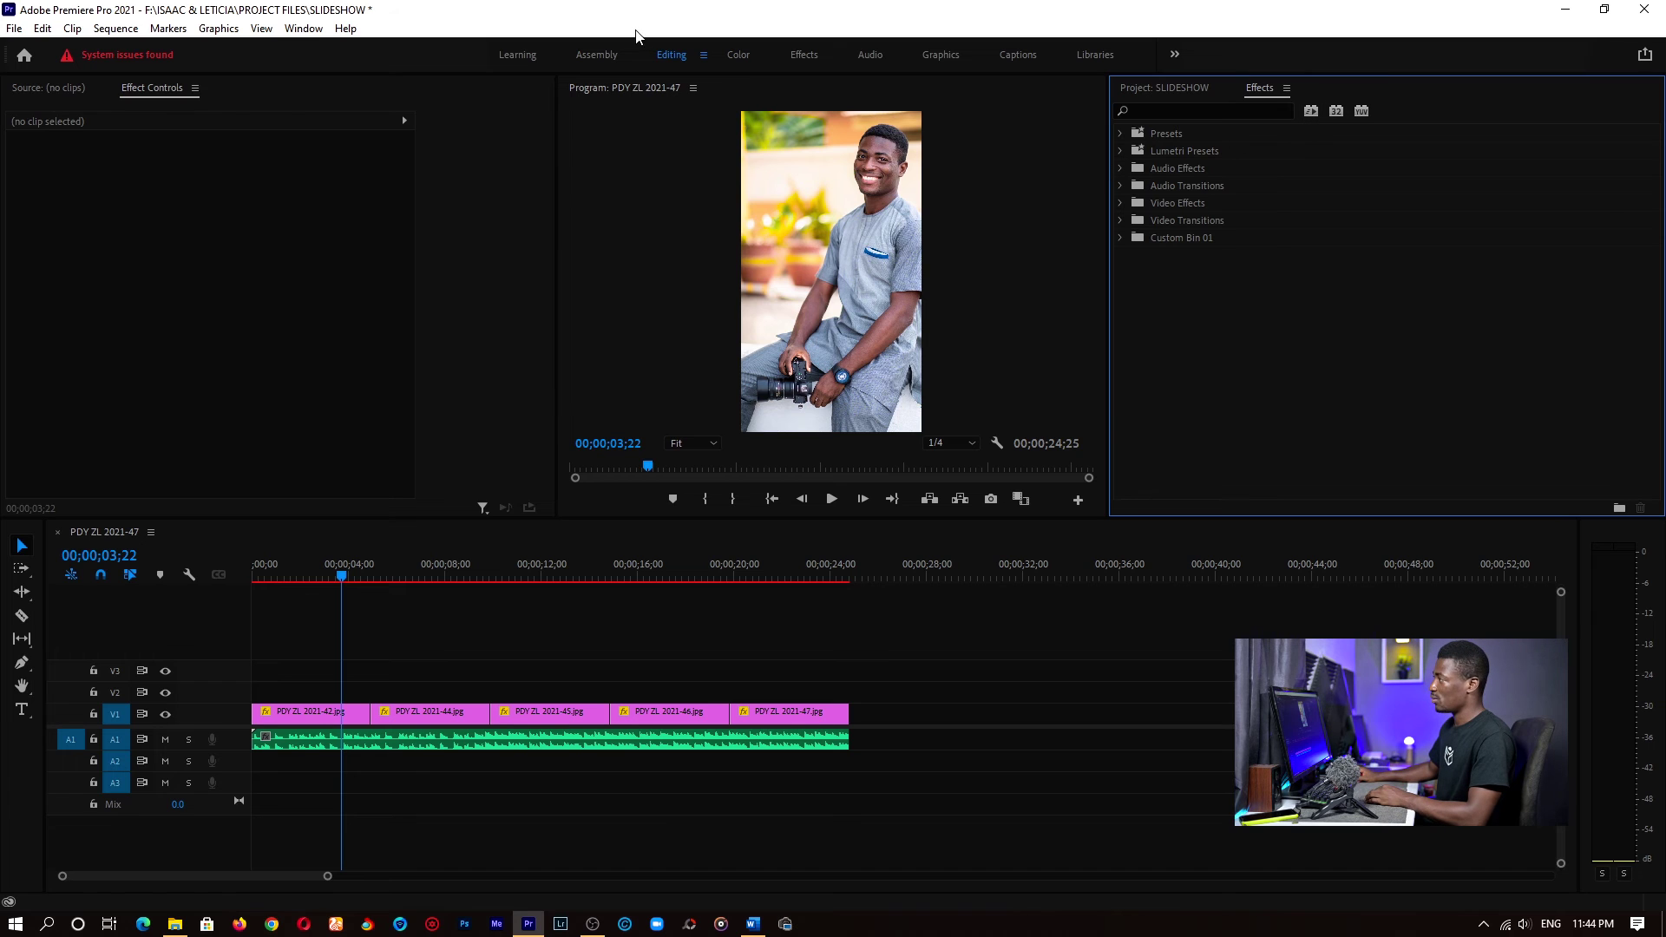
{"action": "left_click", "coordinate": [304, 28]}
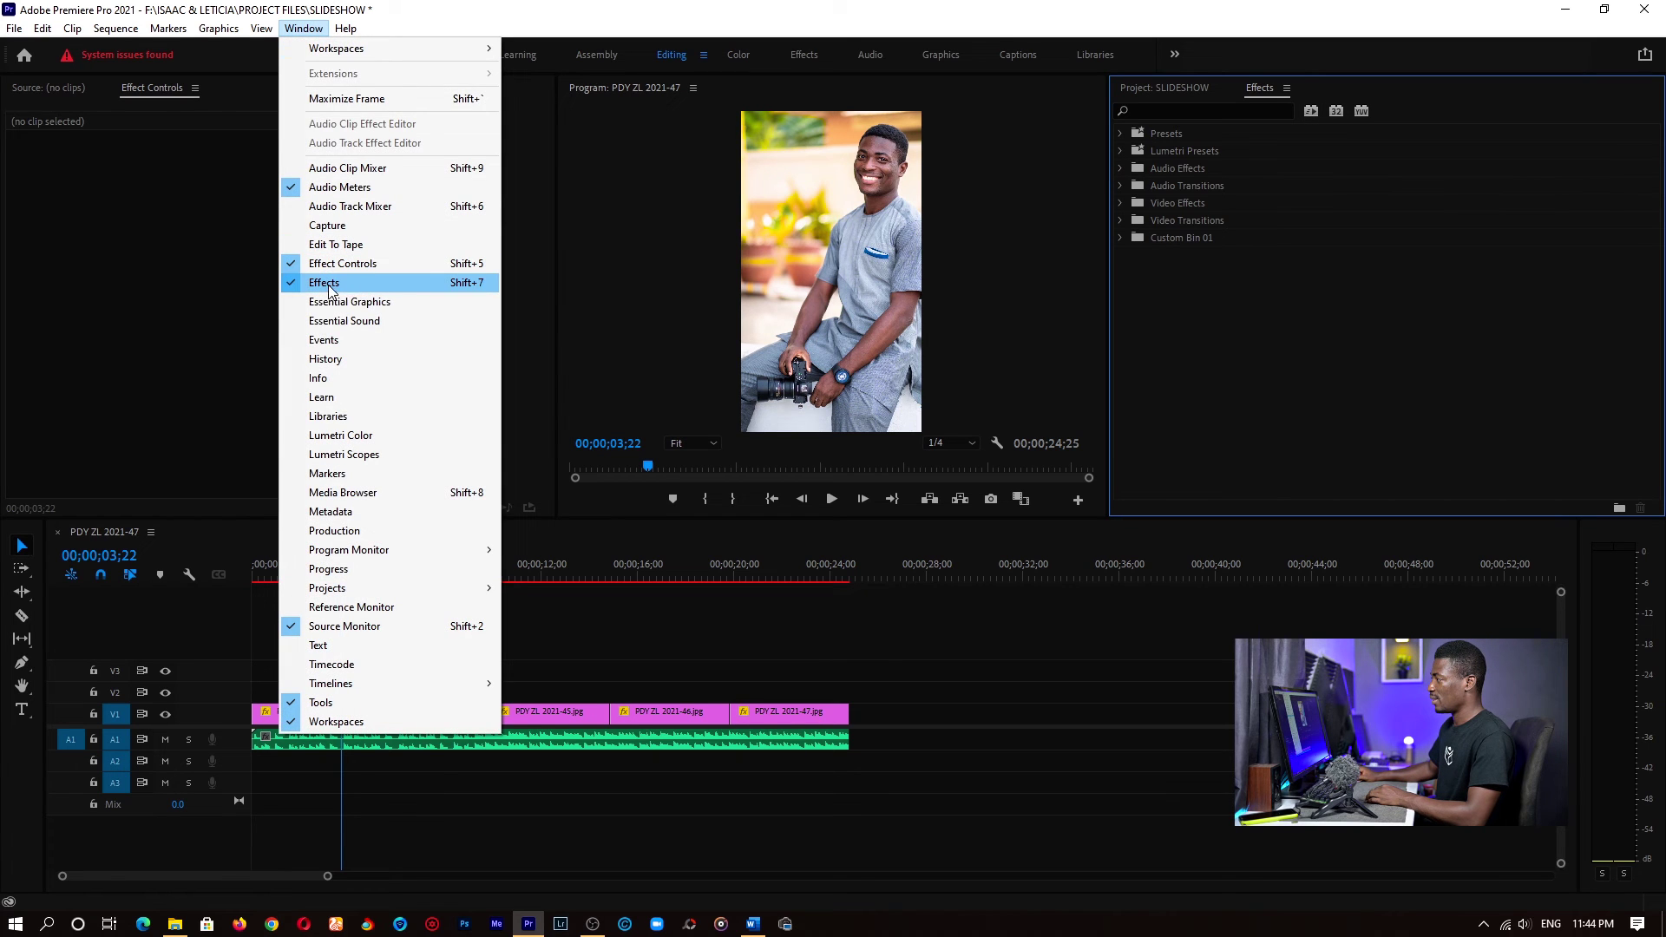
{"action": "left_click", "coordinate": [1251, 304]}
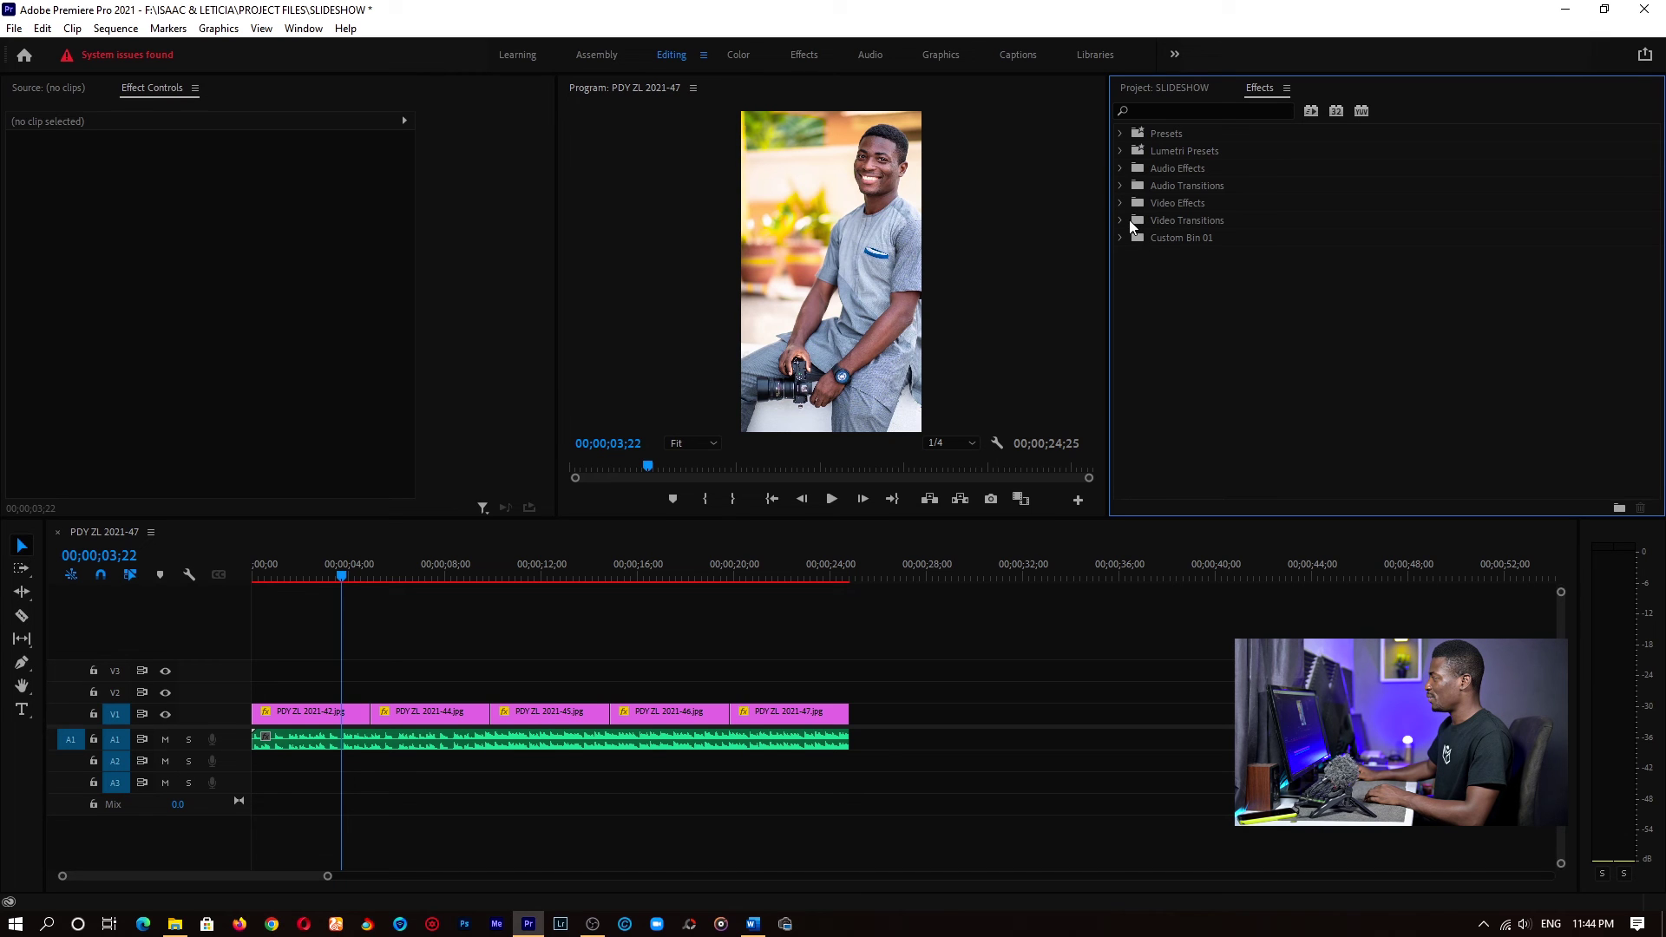
{"action": "left_click", "coordinate": [1120, 223]}
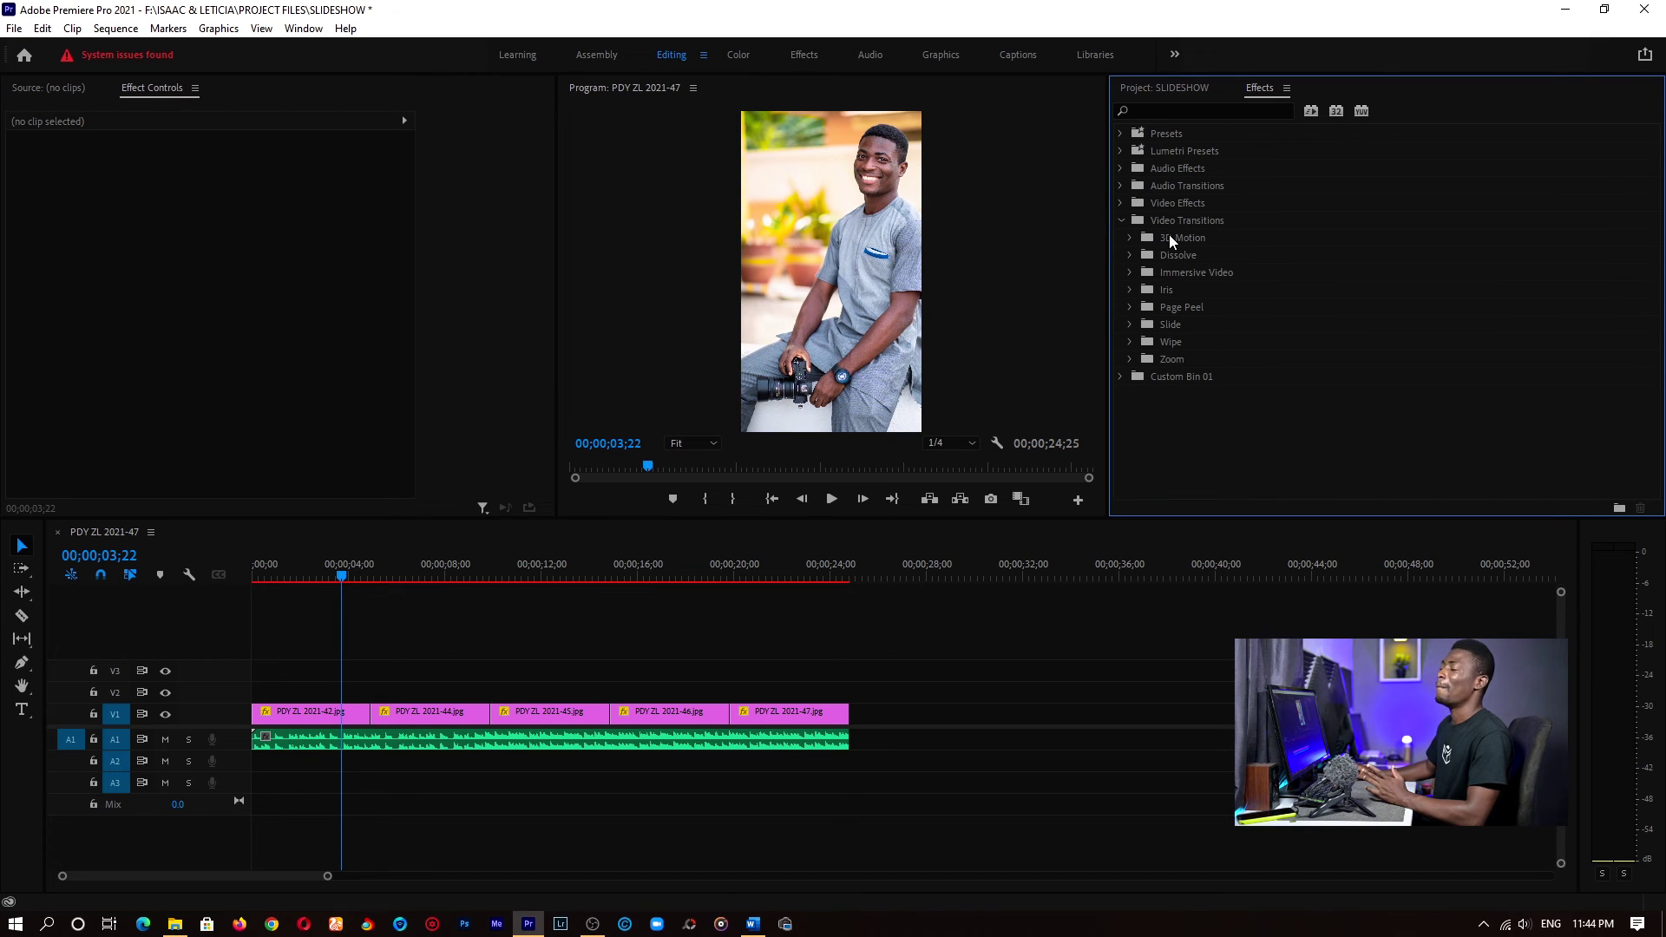
{"action": "left_click", "coordinate": [1129, 256]}
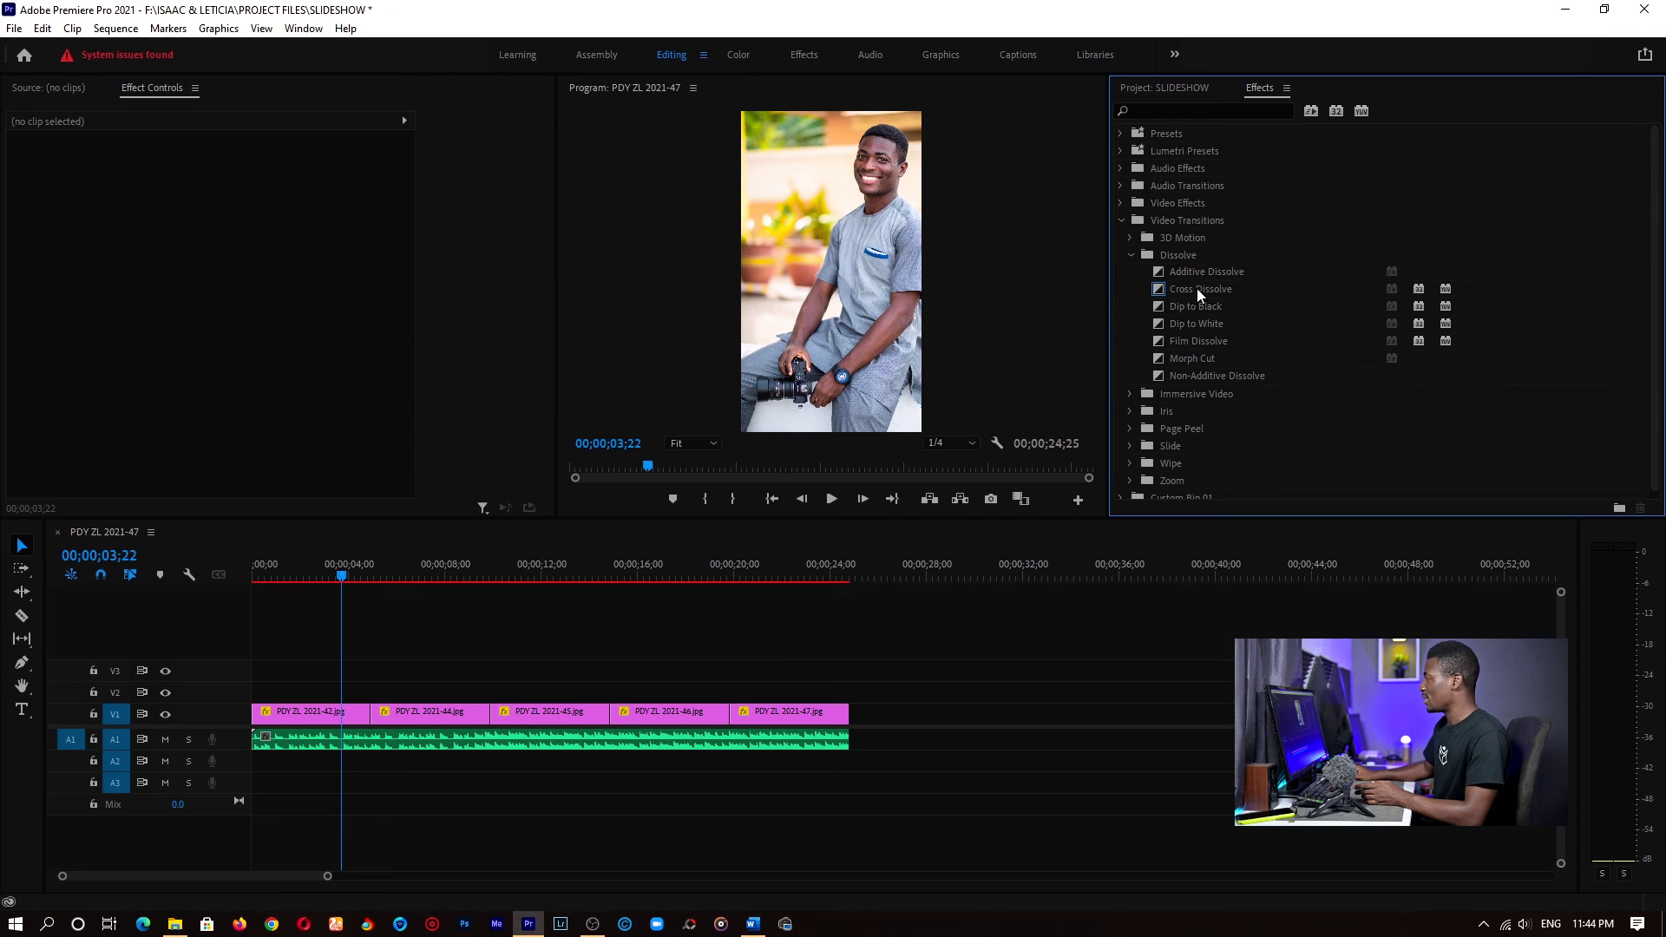
{"action": "left_click_drag", "start_coordinate": [1196, 288], "coordinate": [370, 713]}
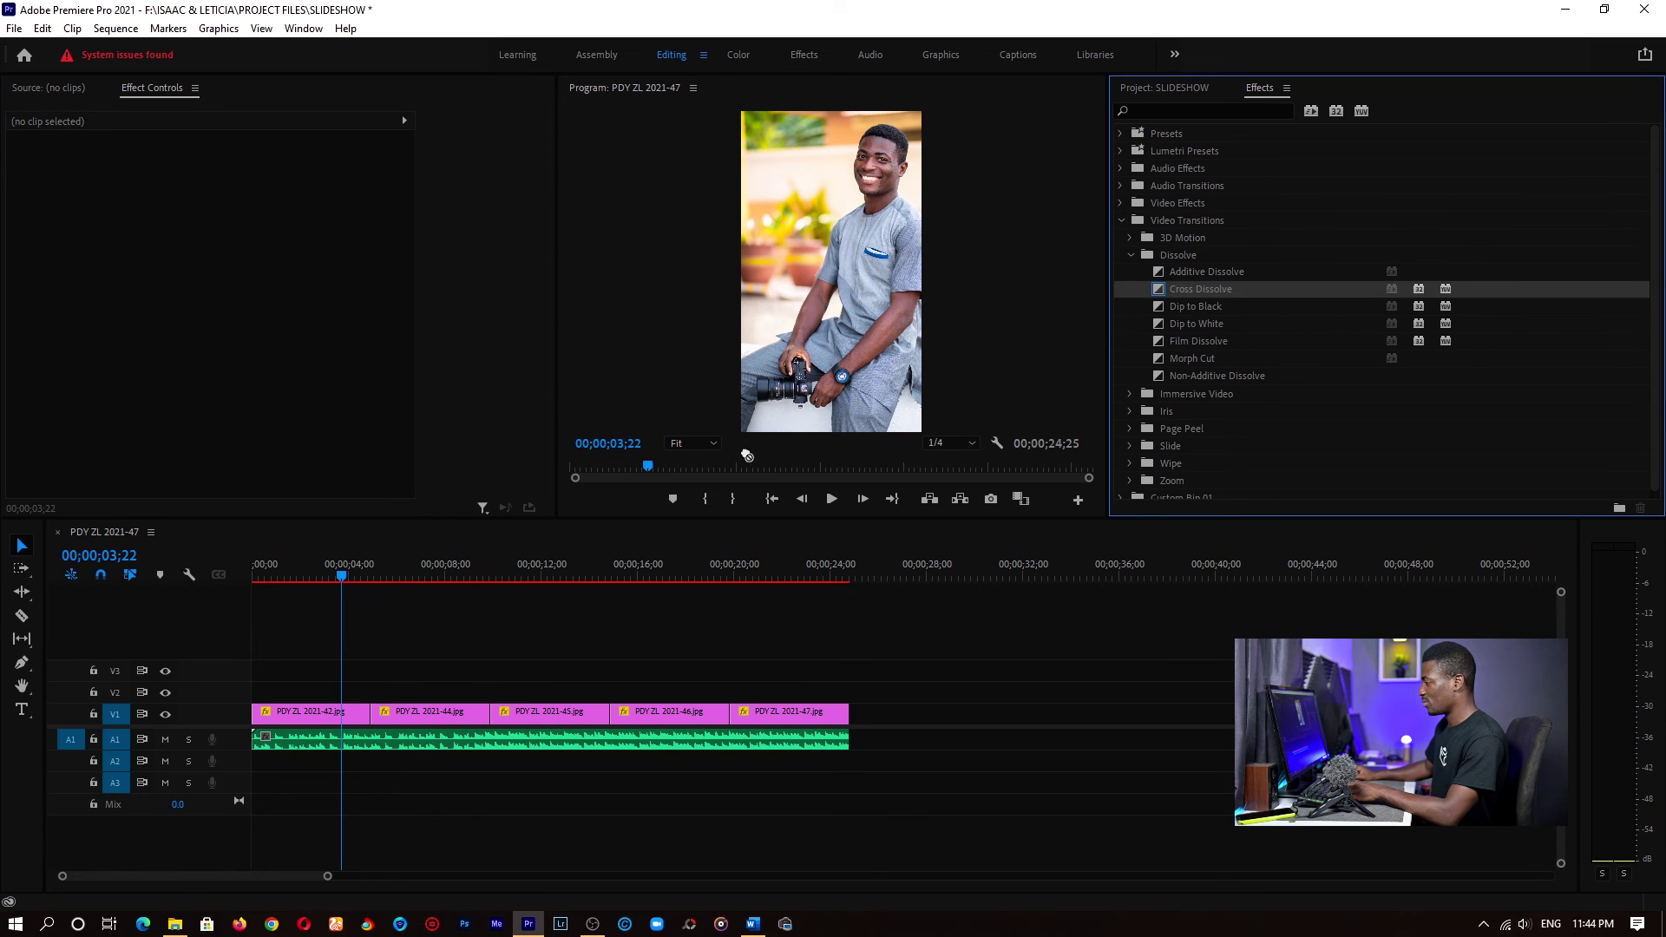
{"action": "left_click_drag", "start_coordinate": [371, 720], "coordinate": [372, 720]}
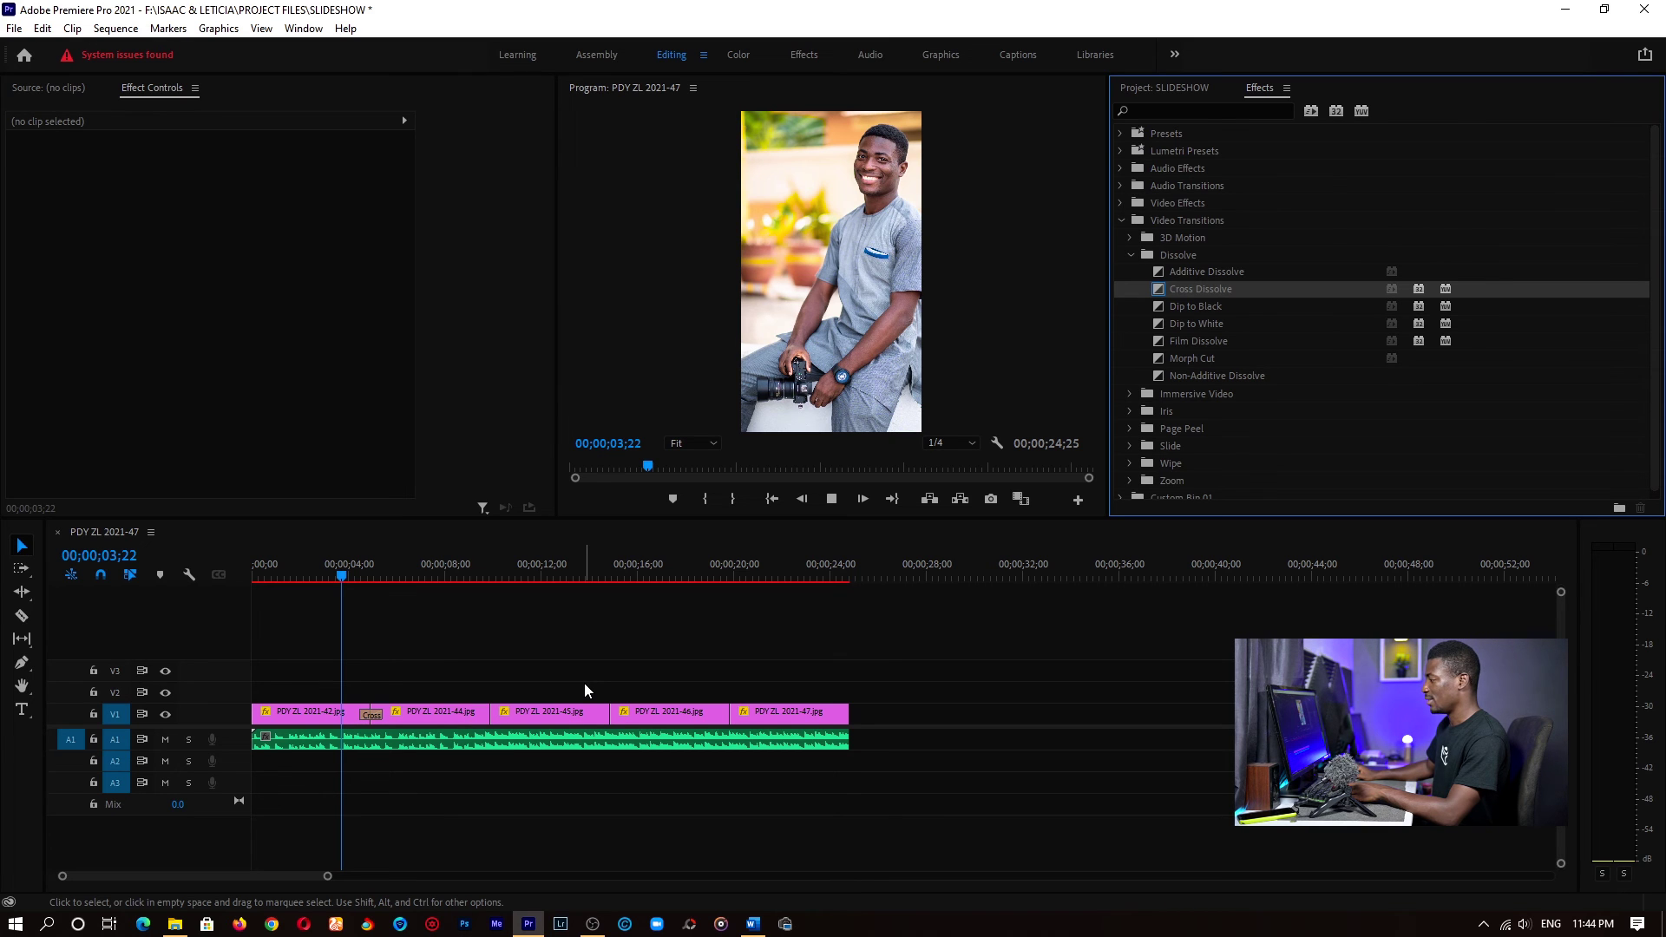
{"action": "key", "text": "space"}
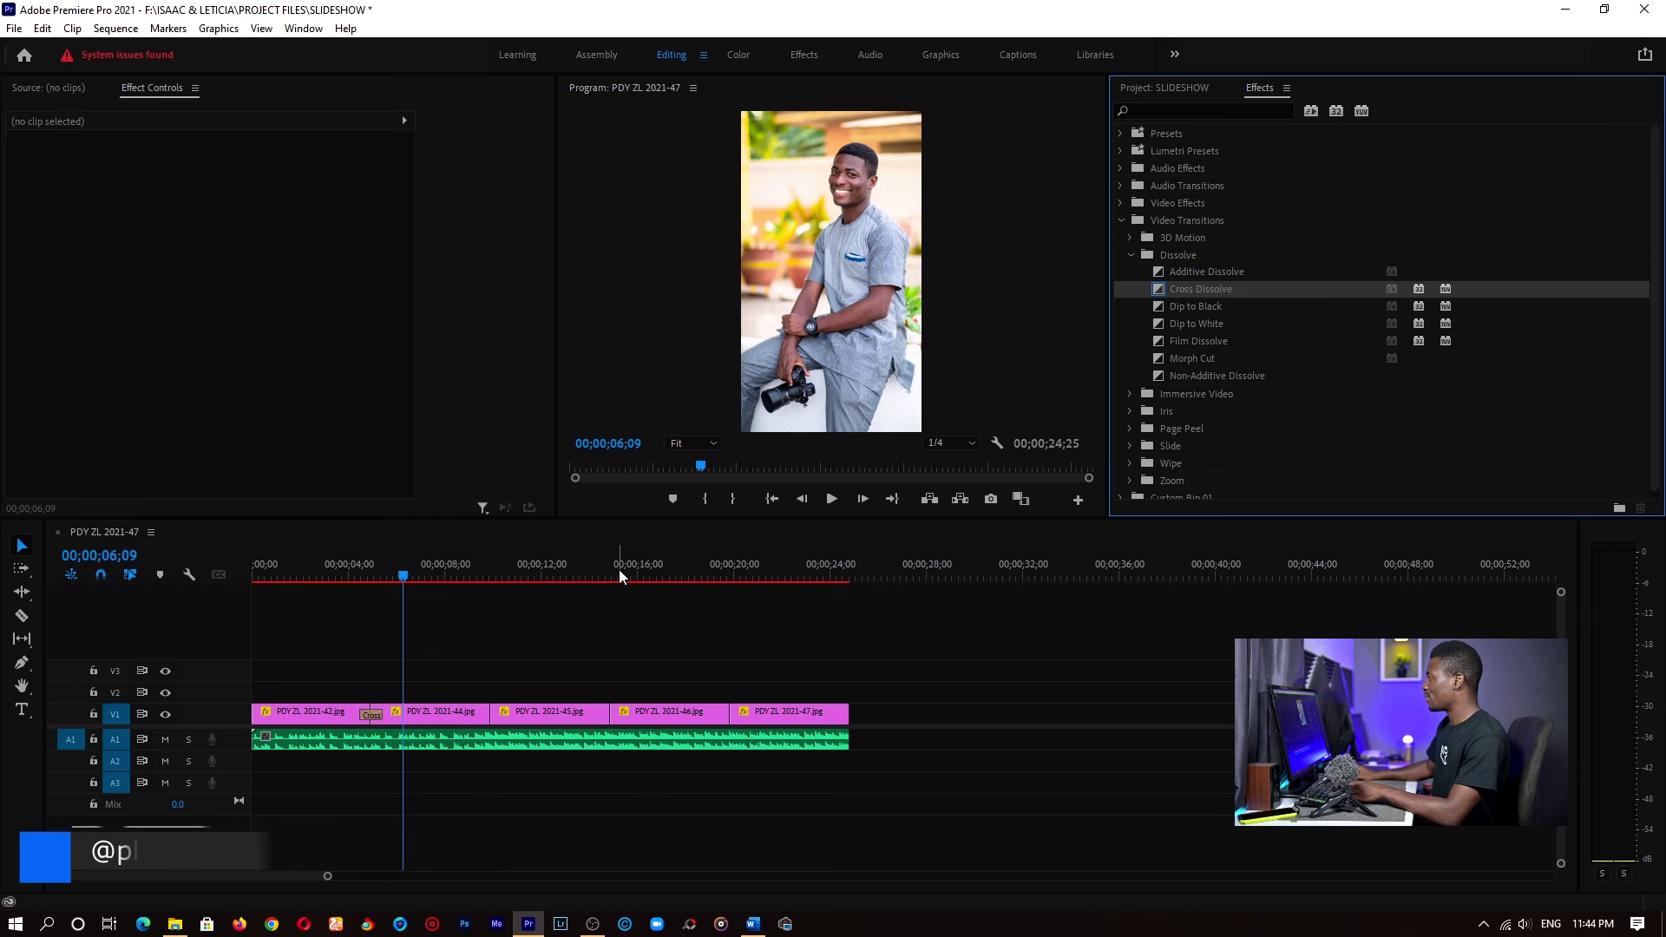
Add a Wipe transition between the second and third photos and play it back from 00;00;09;00.
{"action": "left_click", "coordinate": [1131, 255]}
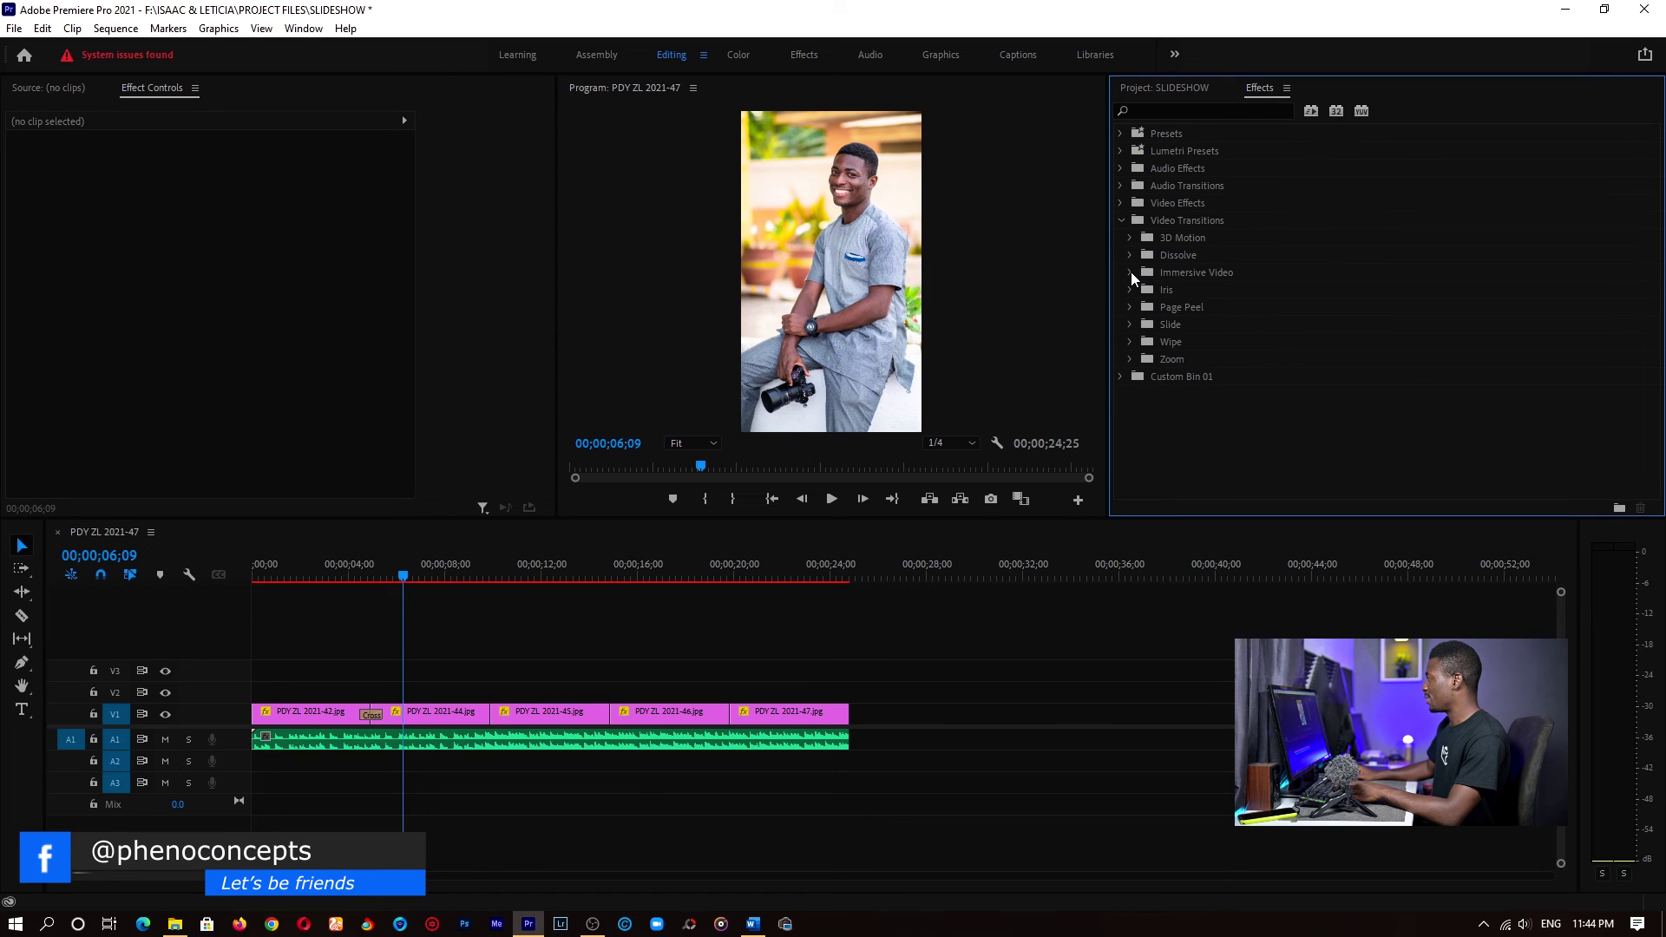
{"action": "left_click", "coordinate": [1129, 341]}
{"action": "scroll", "coordinate": [1236, 403], "scroll_direction": "down", "scroll_amount": 4}
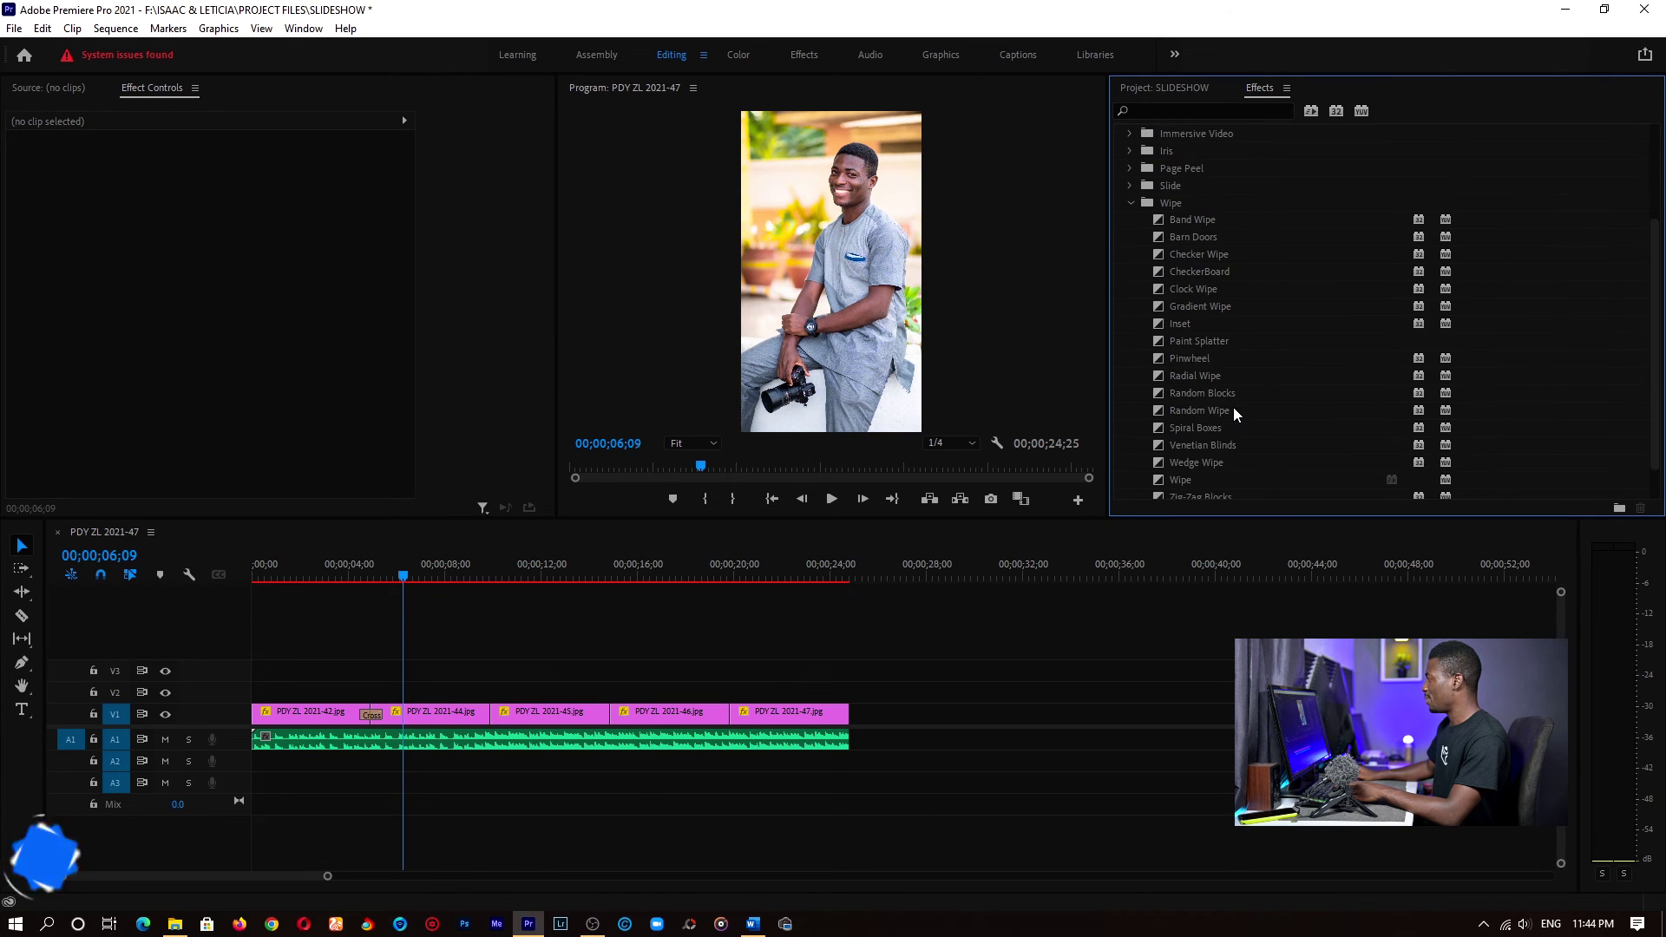
{"action": "scroll", "coordinate": [1236, 412], "scroll_direction": "down", "scroll_amount": 1}
{"action": "left_click_drag", "start_coordinate": [1182, 444], "coordinate": [488, 716]}
{"action": "left_click", "coordinate": [473, 569]}
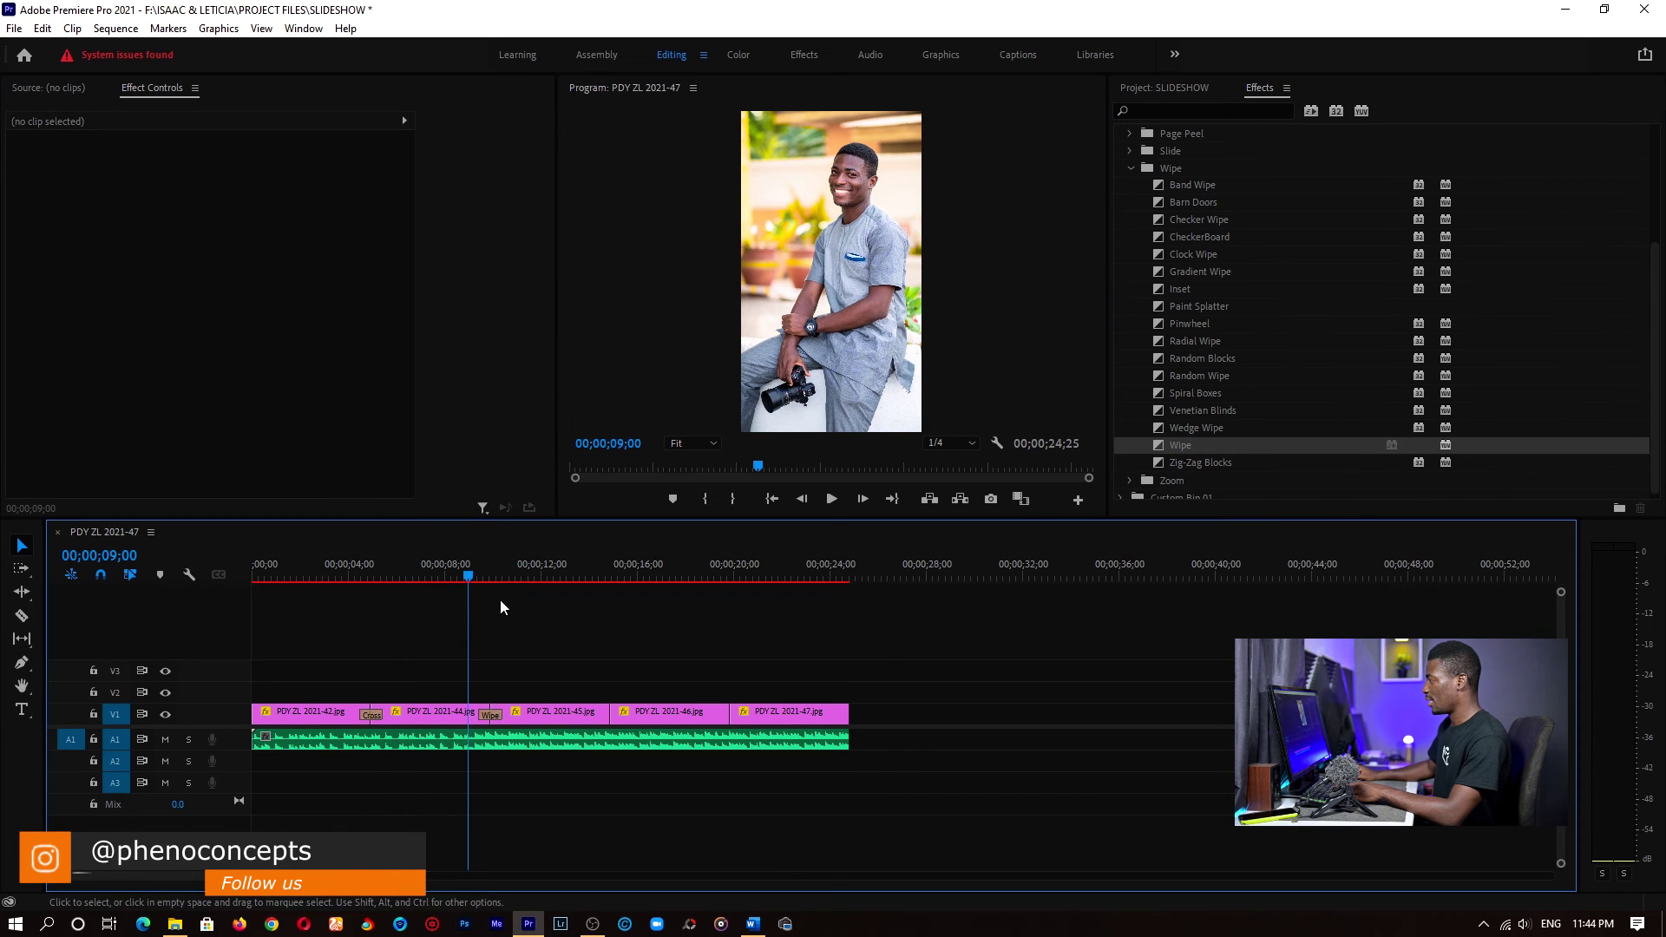
{"action": "key", "text": "space"}
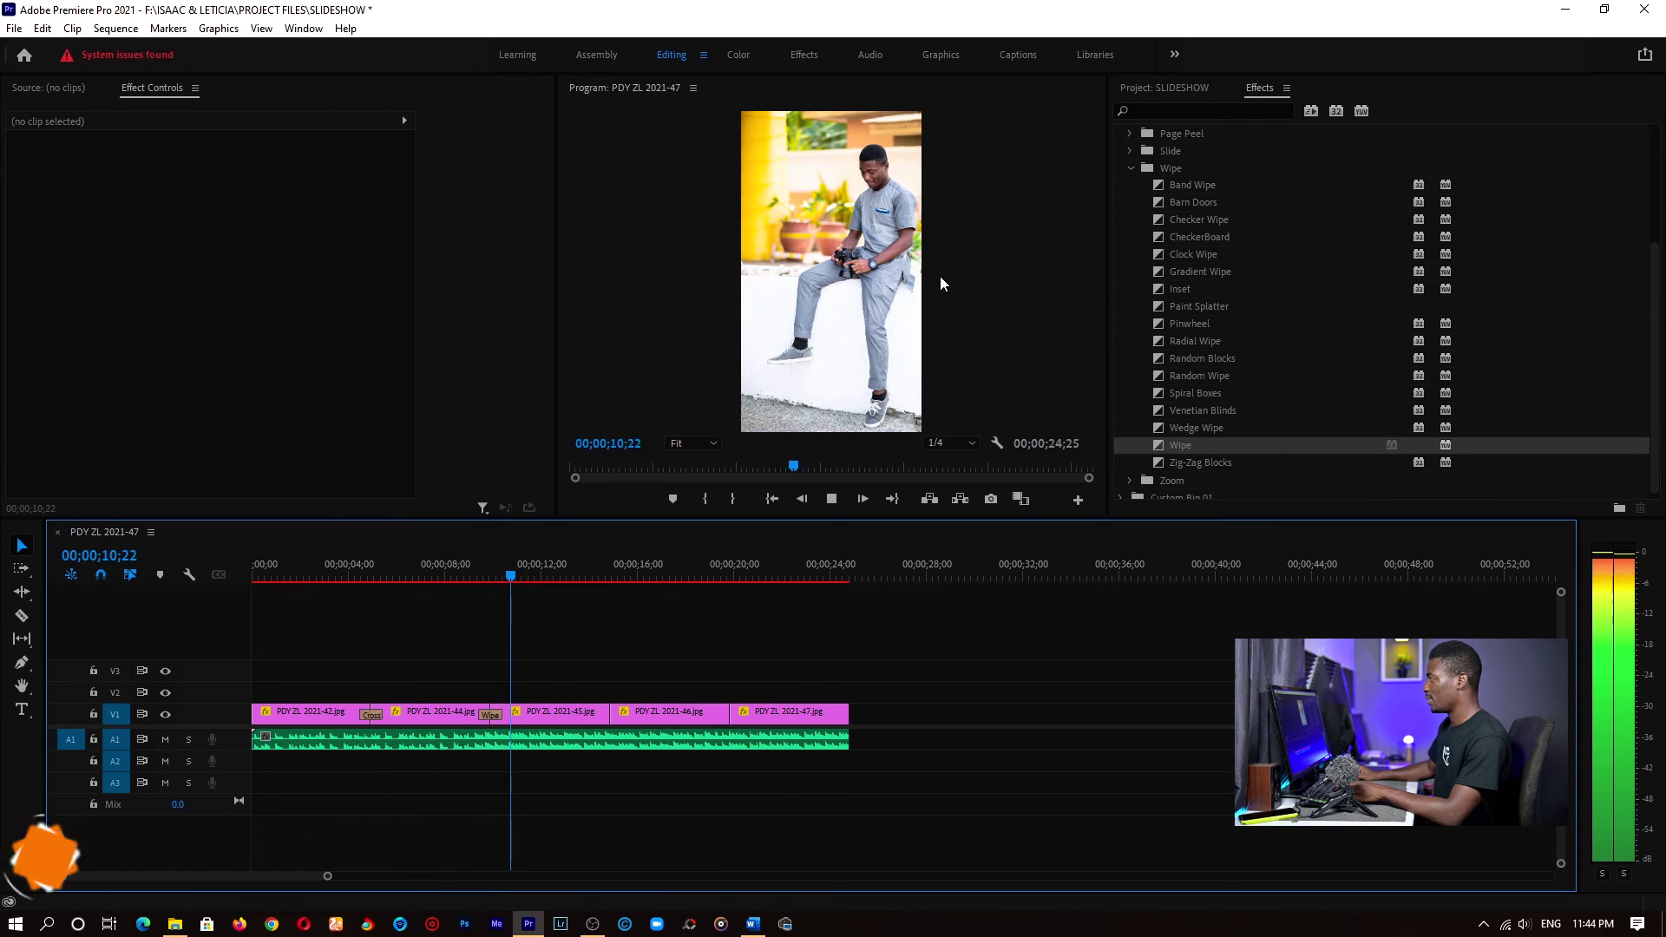
{"action": "key", "text": "space"}
Add a Push transition between the third and fourth photos and play it back.
{"action": "left_click", "coordinate": [1131, 151]}
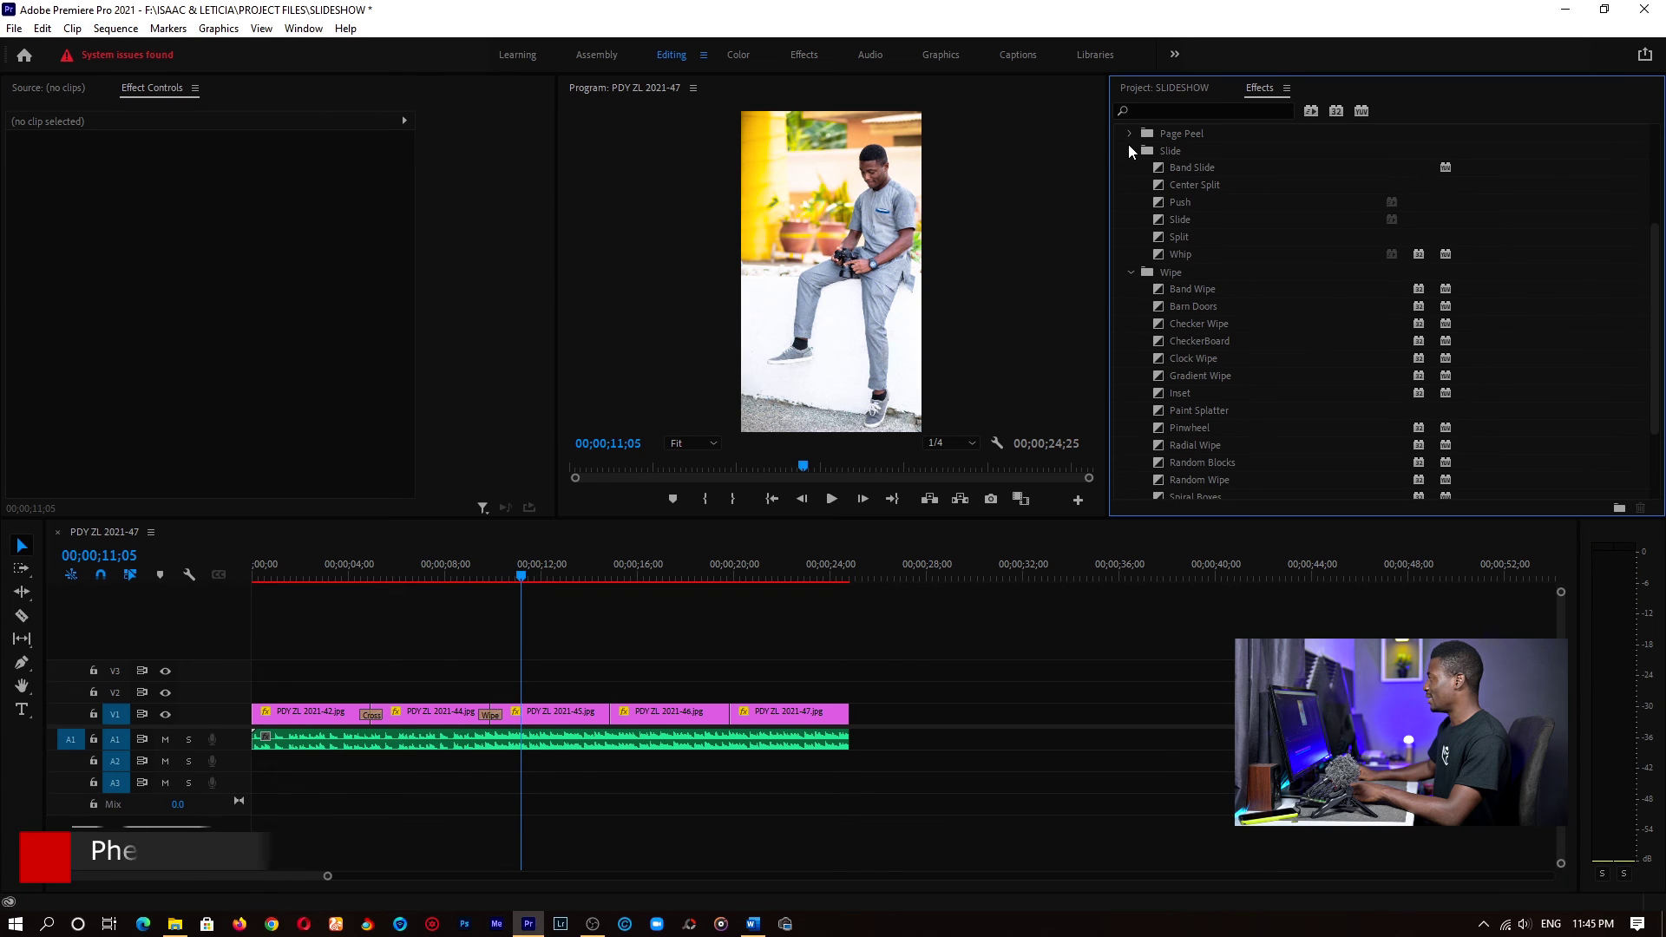
{"action": "left_click_drag", "start_coordinate": [1181, 202], "coordinate": [616, 720]}
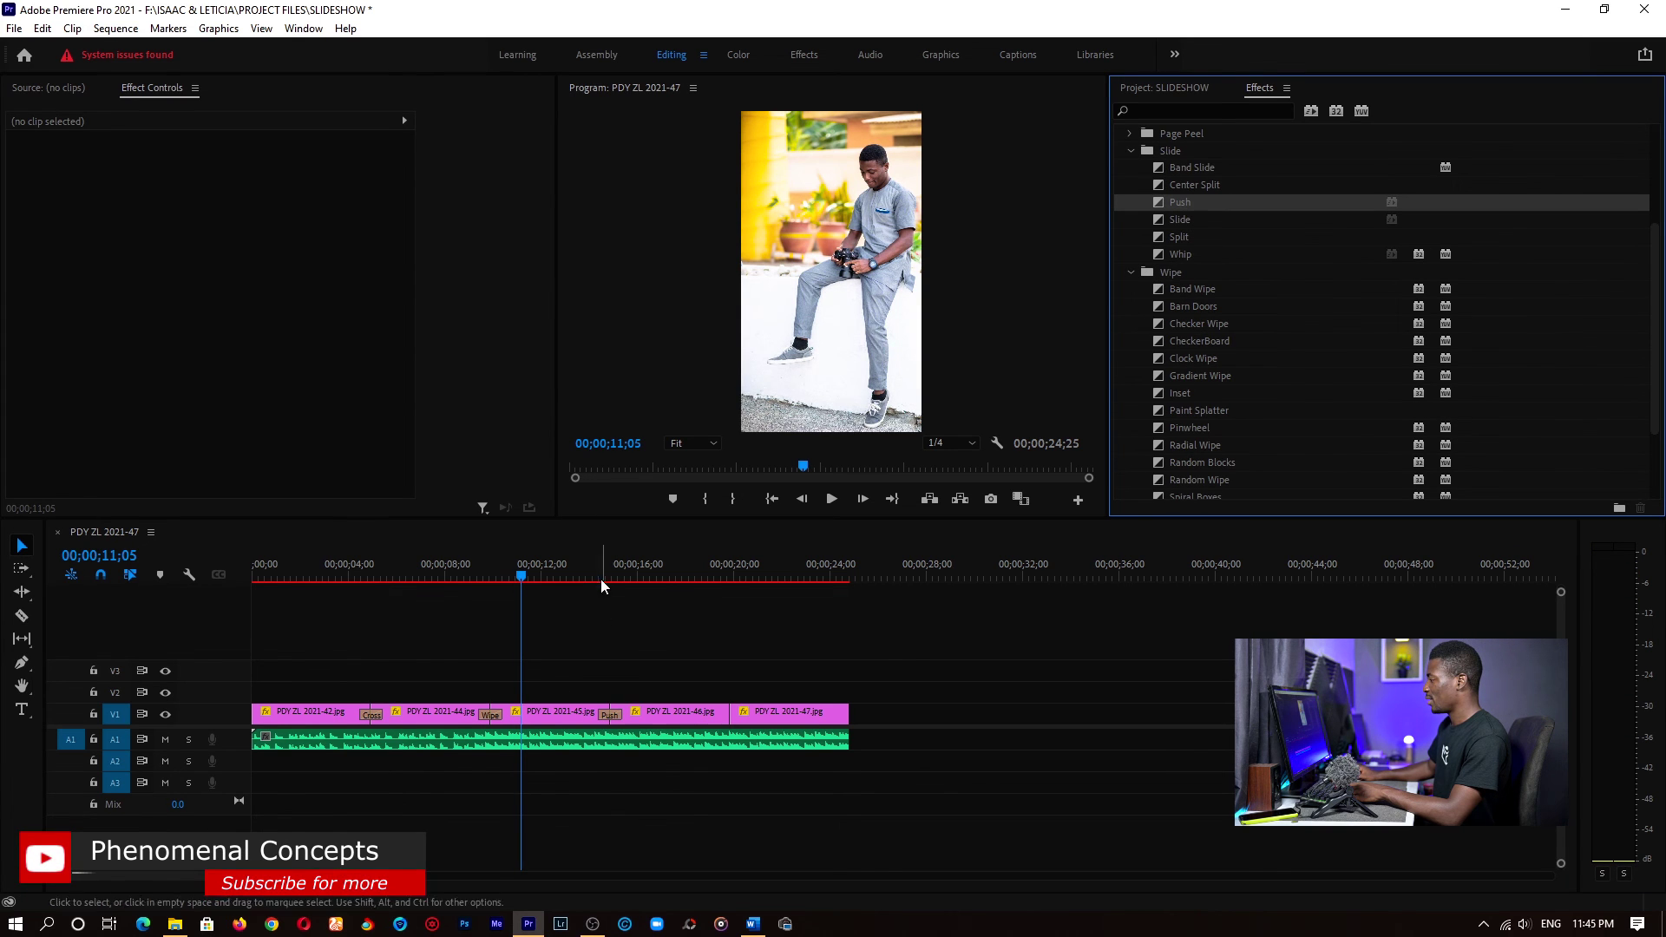
{"action": "key", "text": "space"}
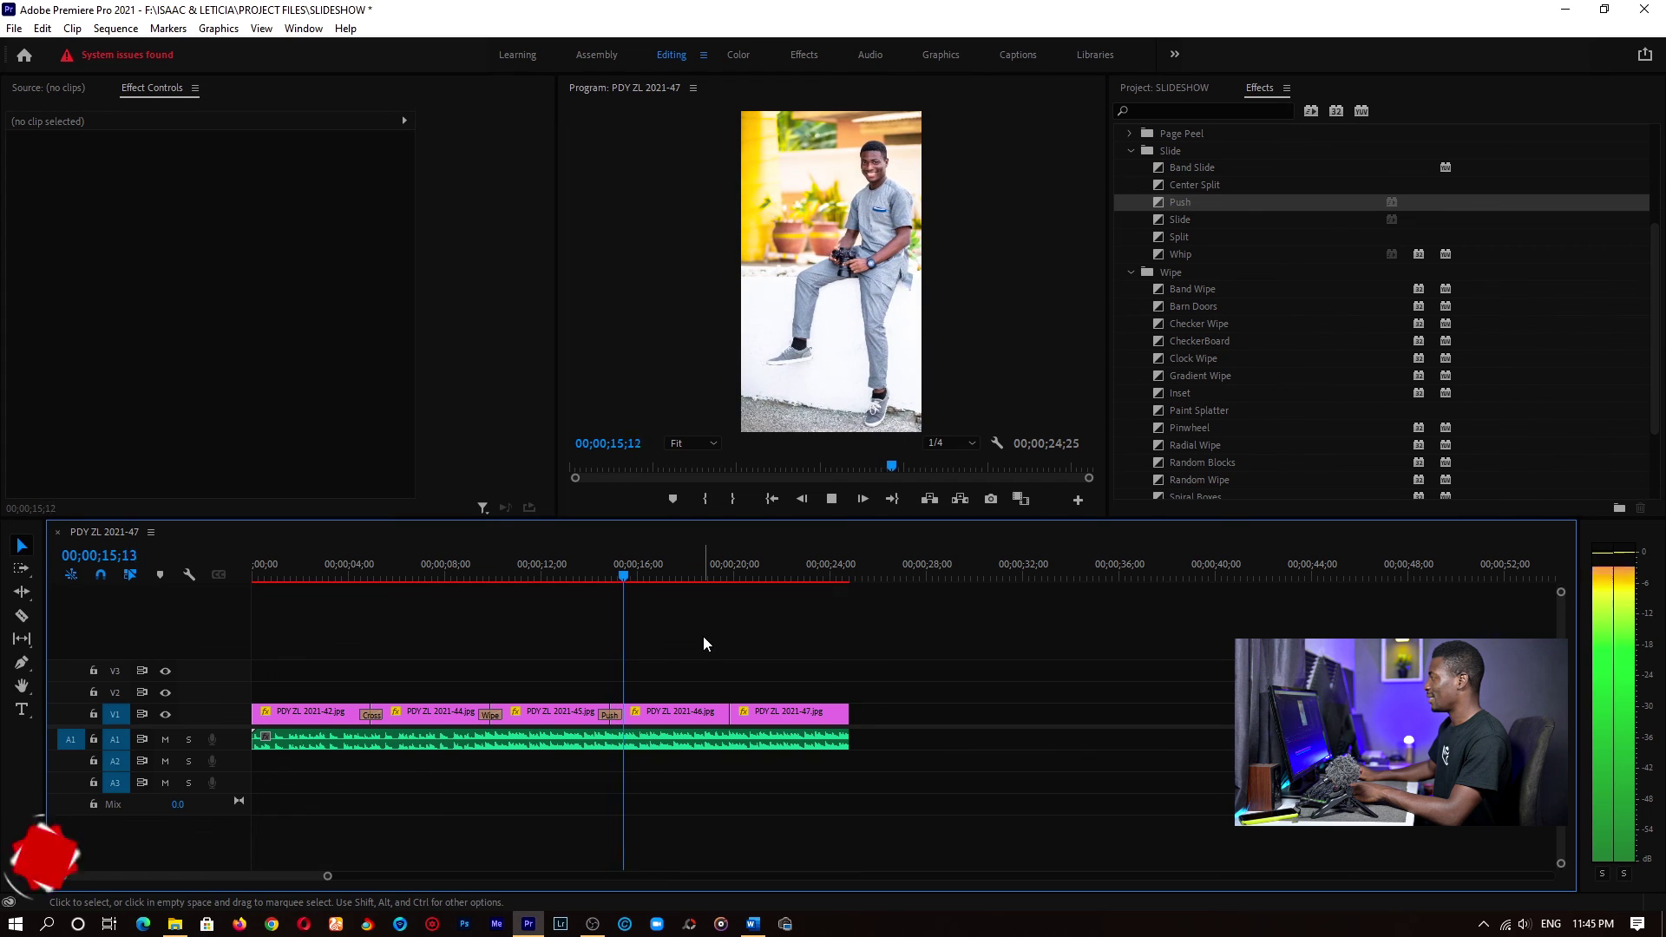
{"action": "key", "text": "space"}
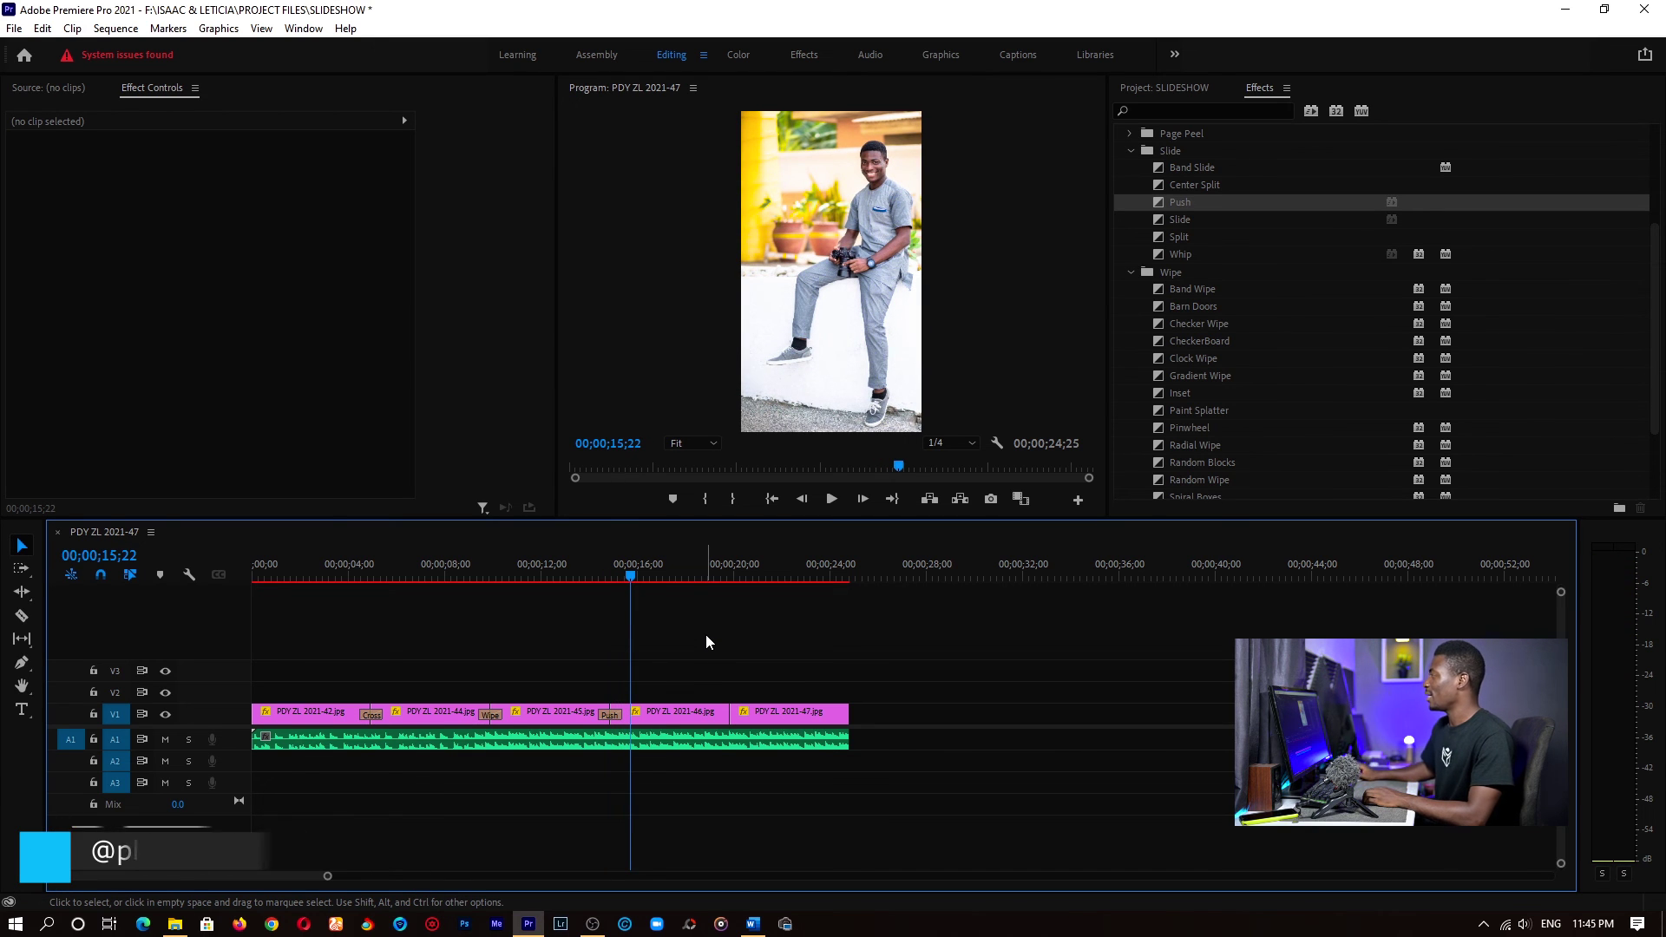
Look through the video transition folders for another transition.
{"action": "scroll", "coordinate": [1241, 337], "scroll_direction": "up", "scroll_amount": 2}
{"action": "scroll", "coordinate": [1242, 329], "scroll_direction": "up", "scroll_amount": 3}
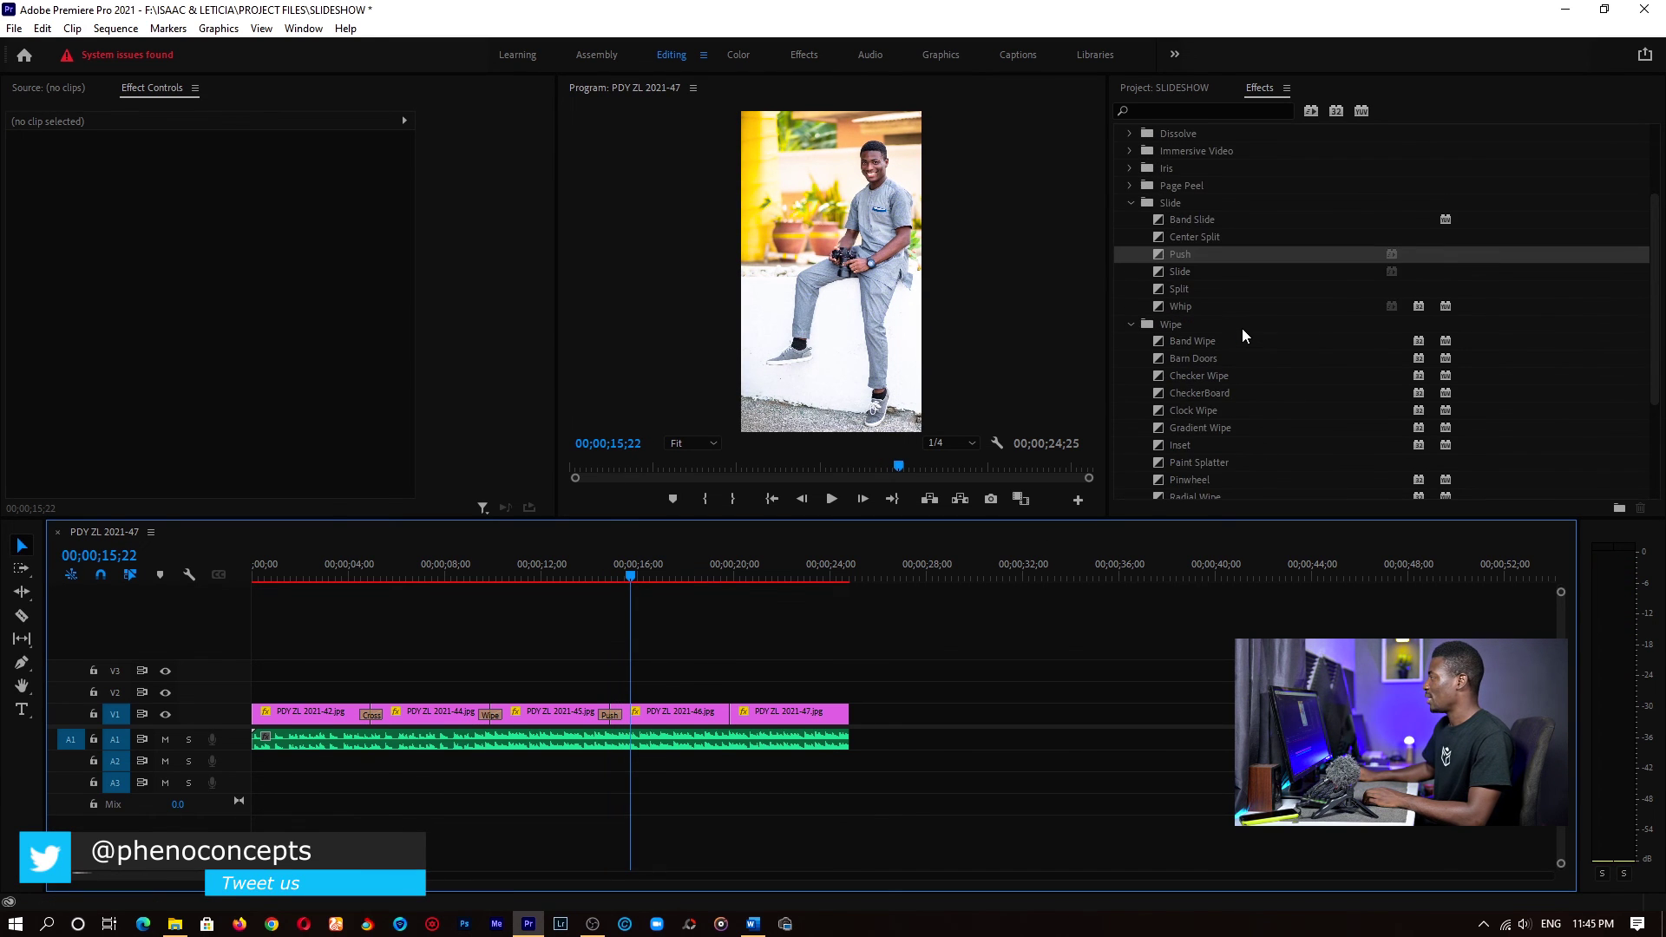